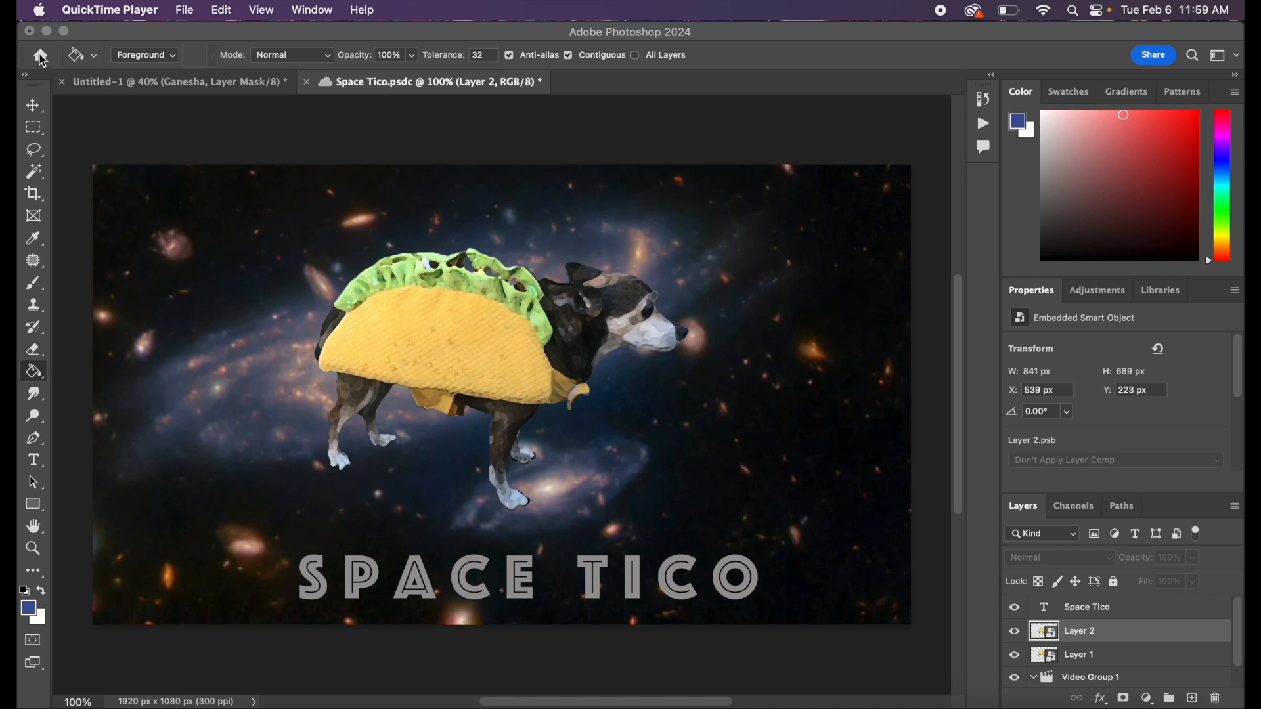
- Play back the Space Tico animation twice to examine its background, dog and title movement
click(513, 38)
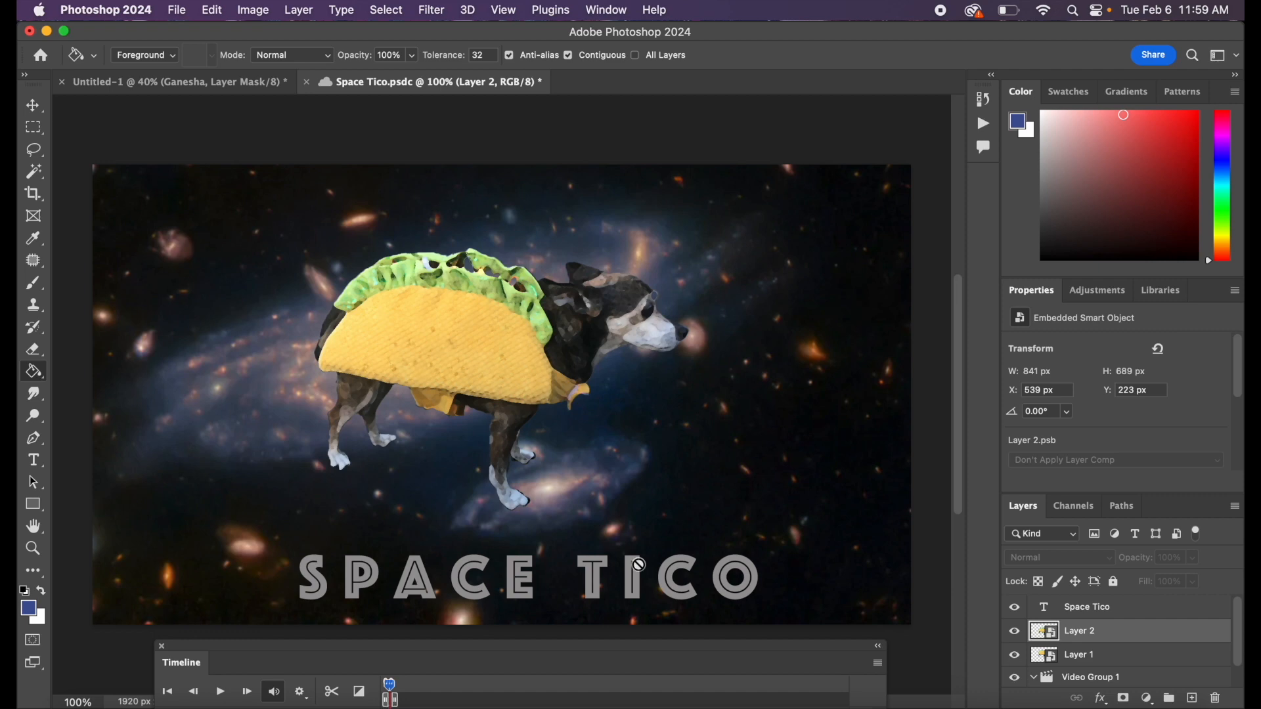
click(221, 692)
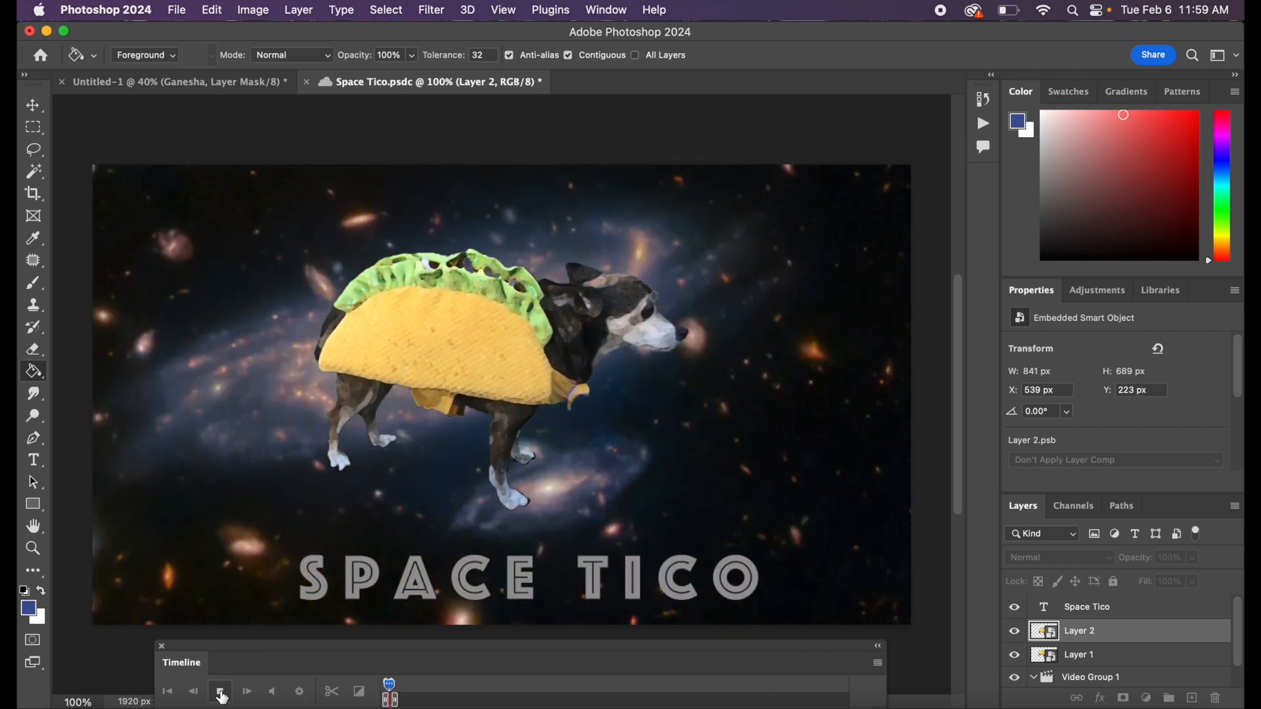
click(221, 695)
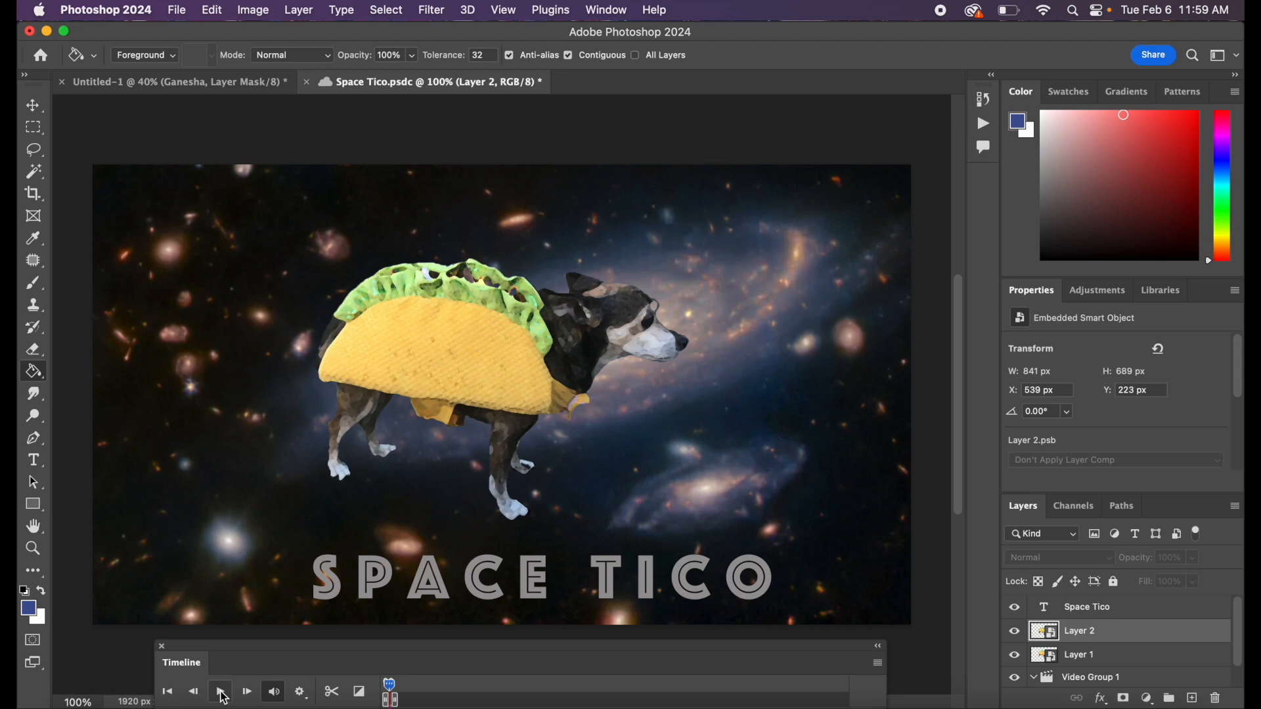
click(222, 695)
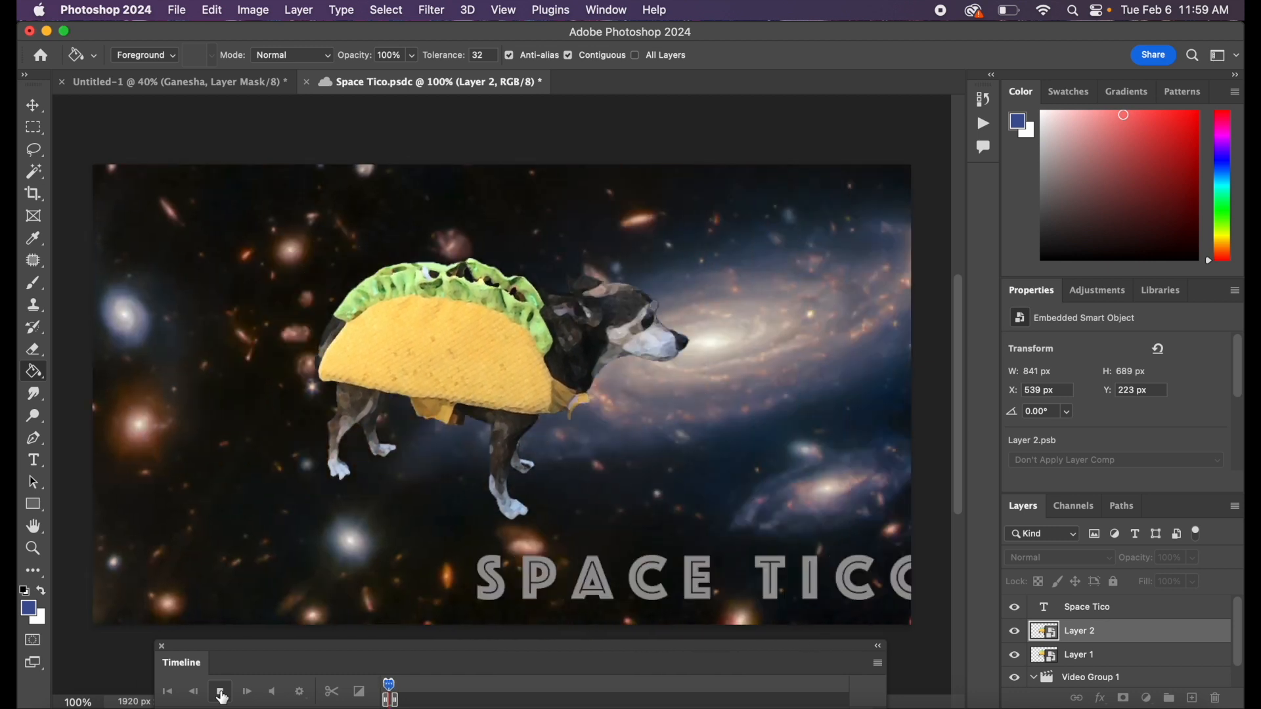
click(222, 695)
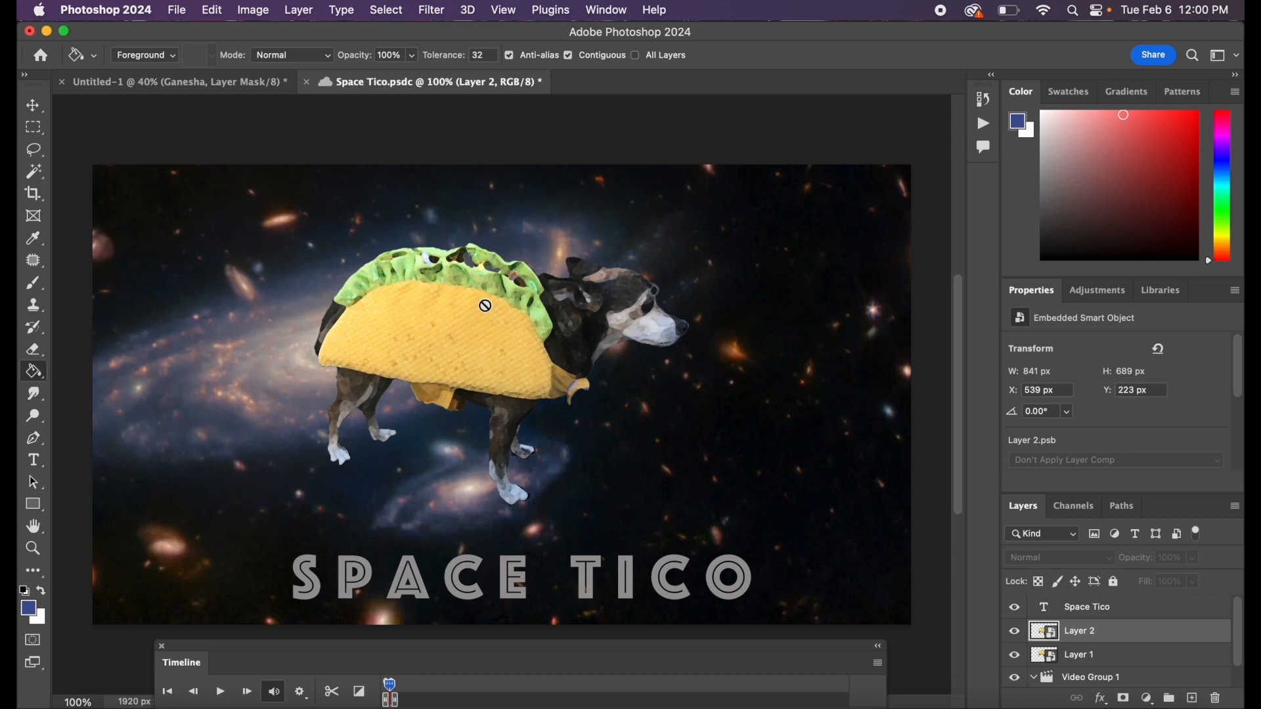
click(436, 11)
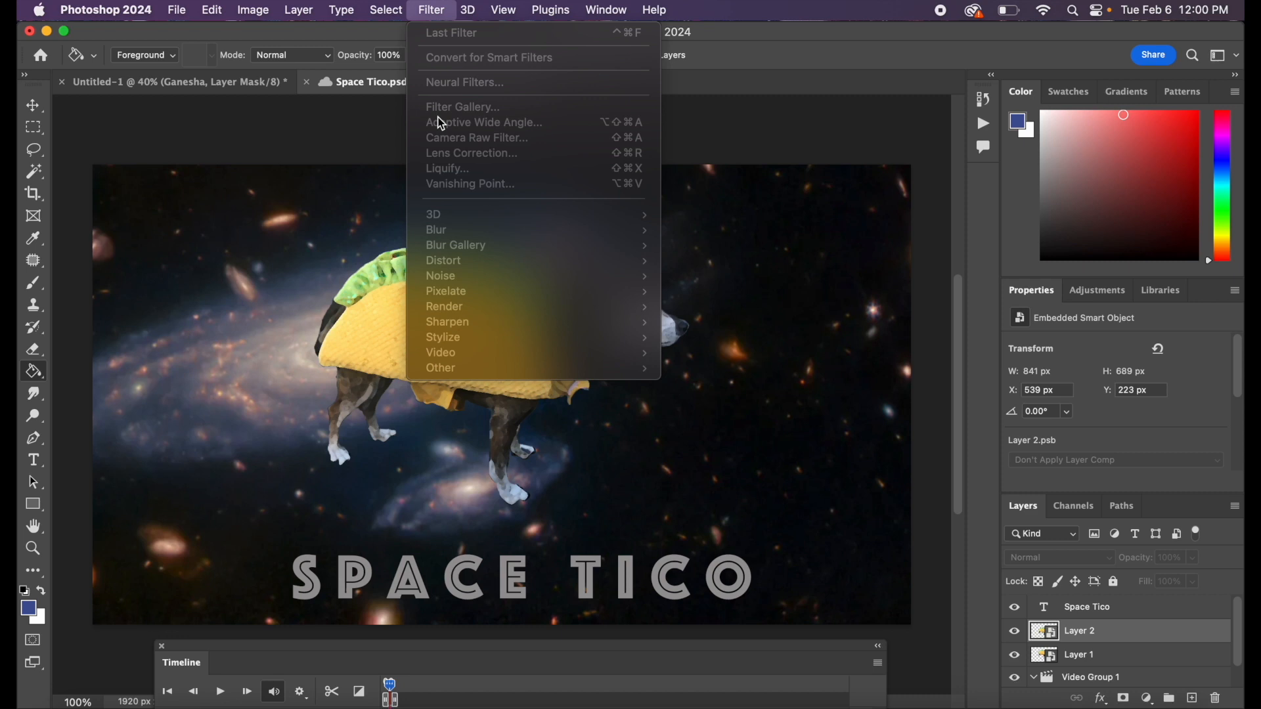
click(750, 5)
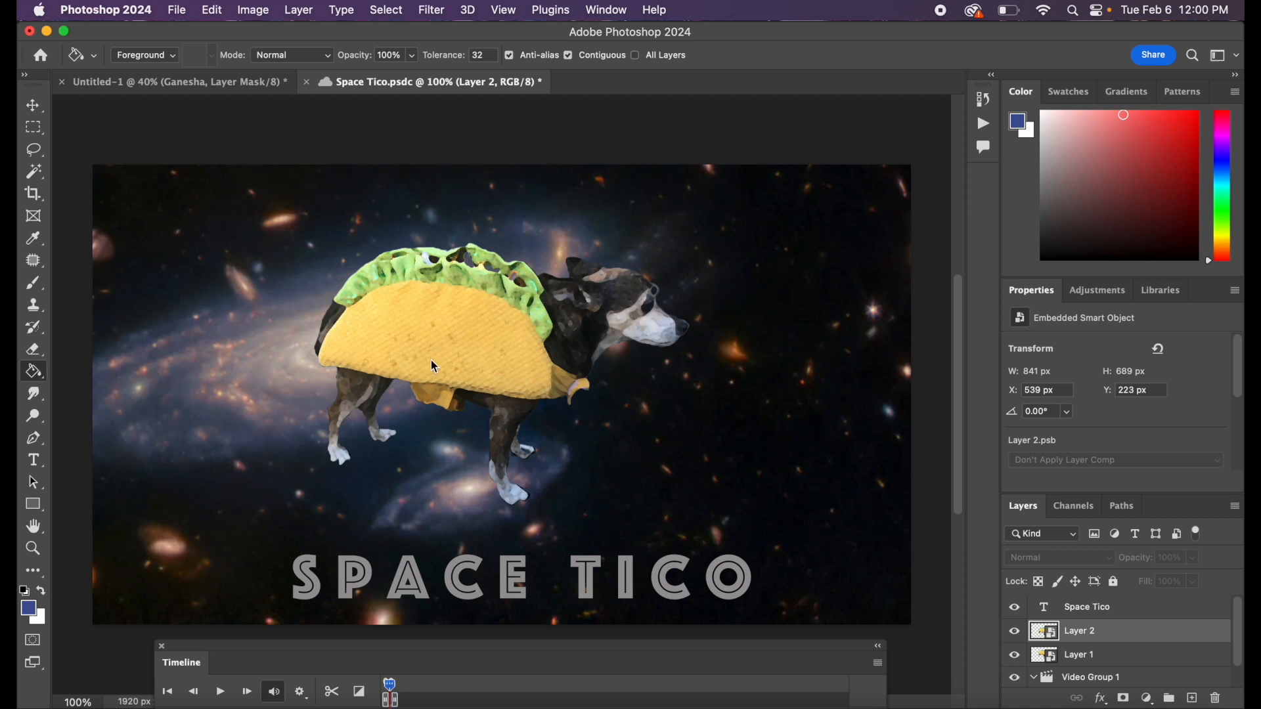
- Create a new 1920 x 1080 px document at 300 ppi named Animation v2
click(40, 58)
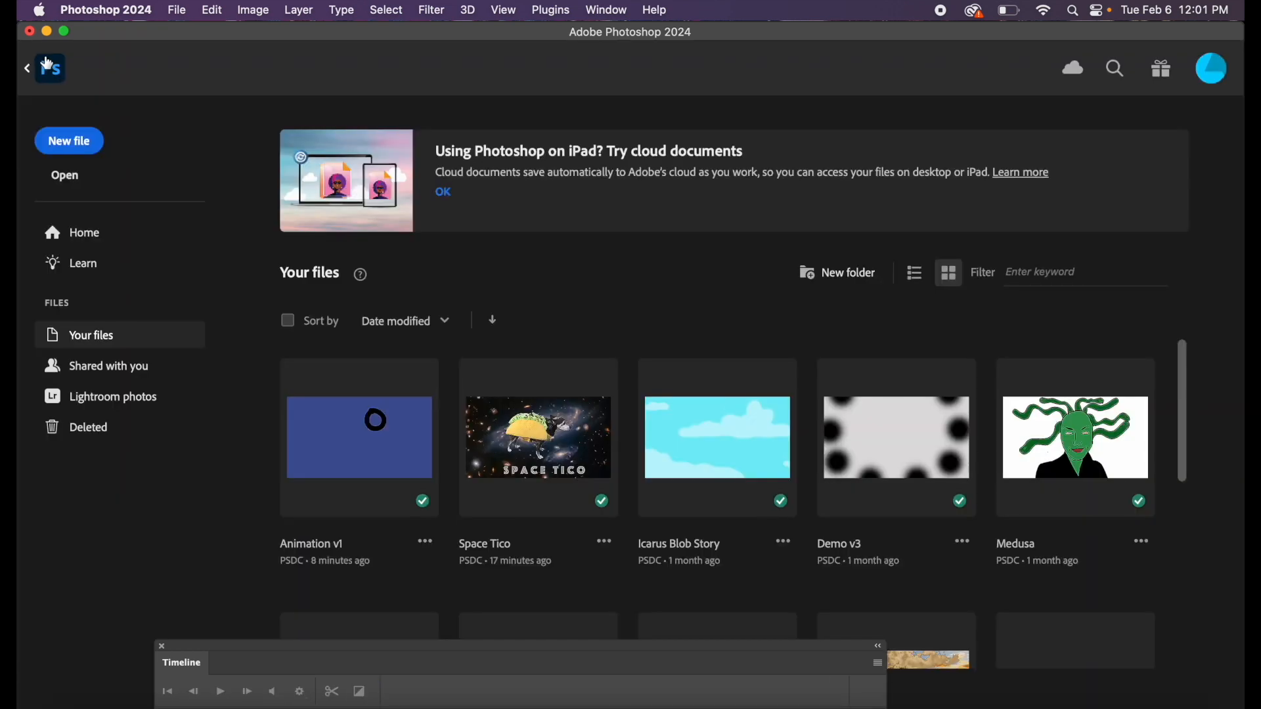
click(82, 143)
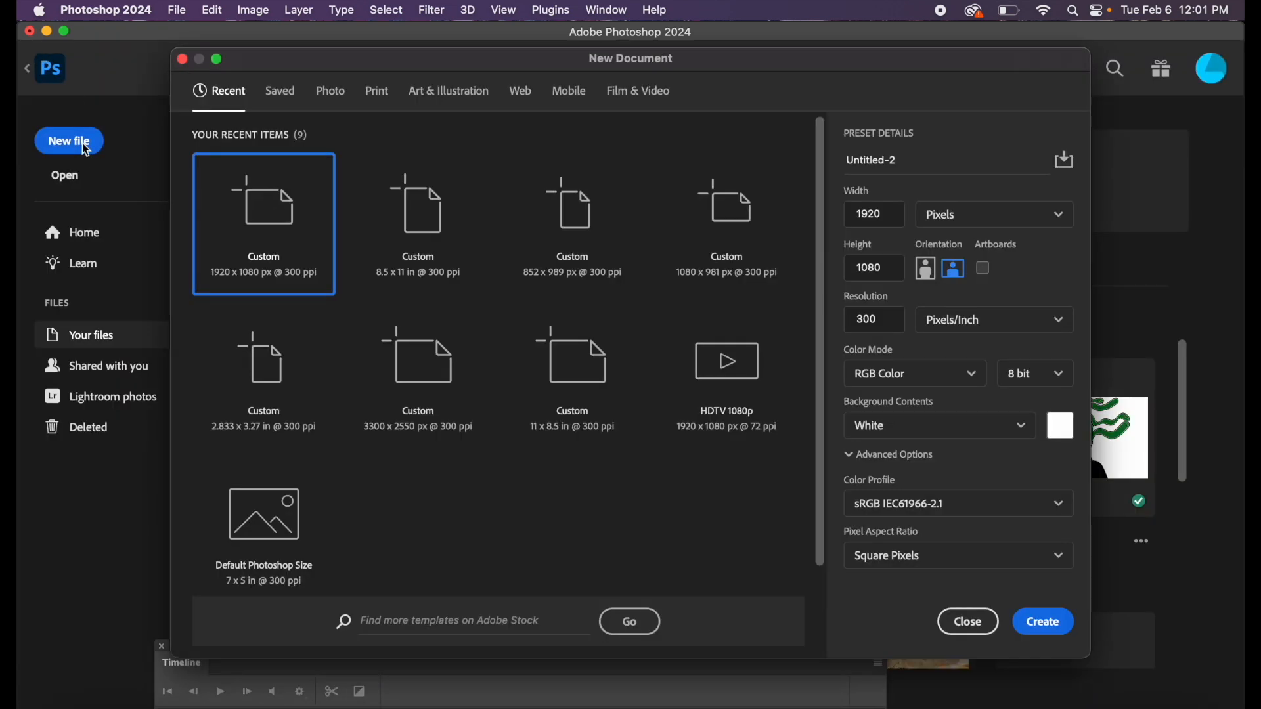
drag(898, 160, 822, 150)
text(Anima)
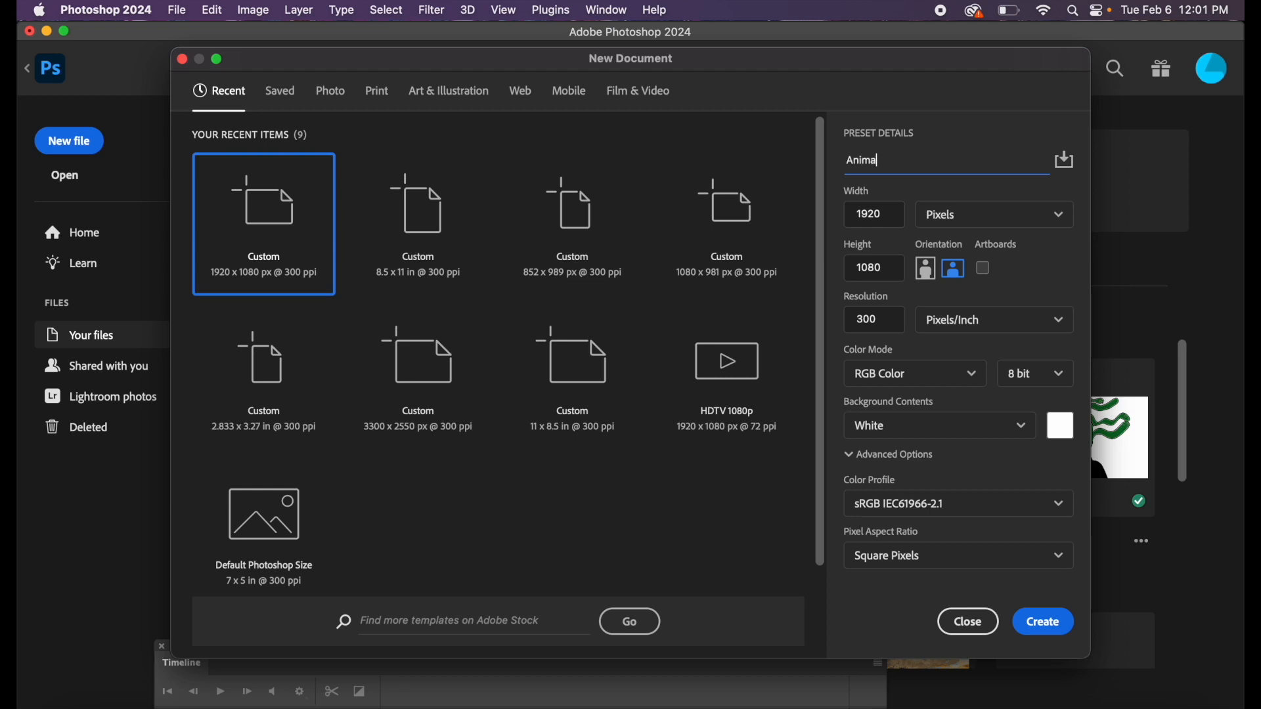
text(tion v2)
click(1044, 621)
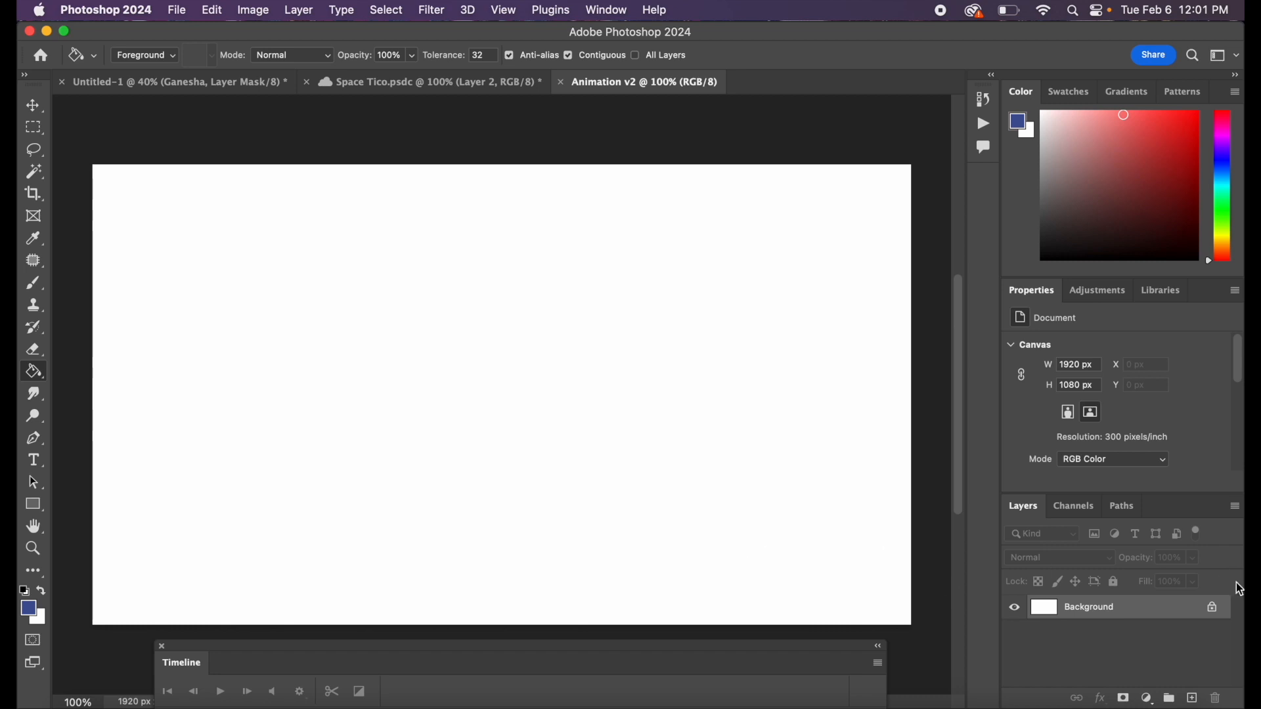
- Unlock the new document's background layer and close the Timeline
click(1212, 611)
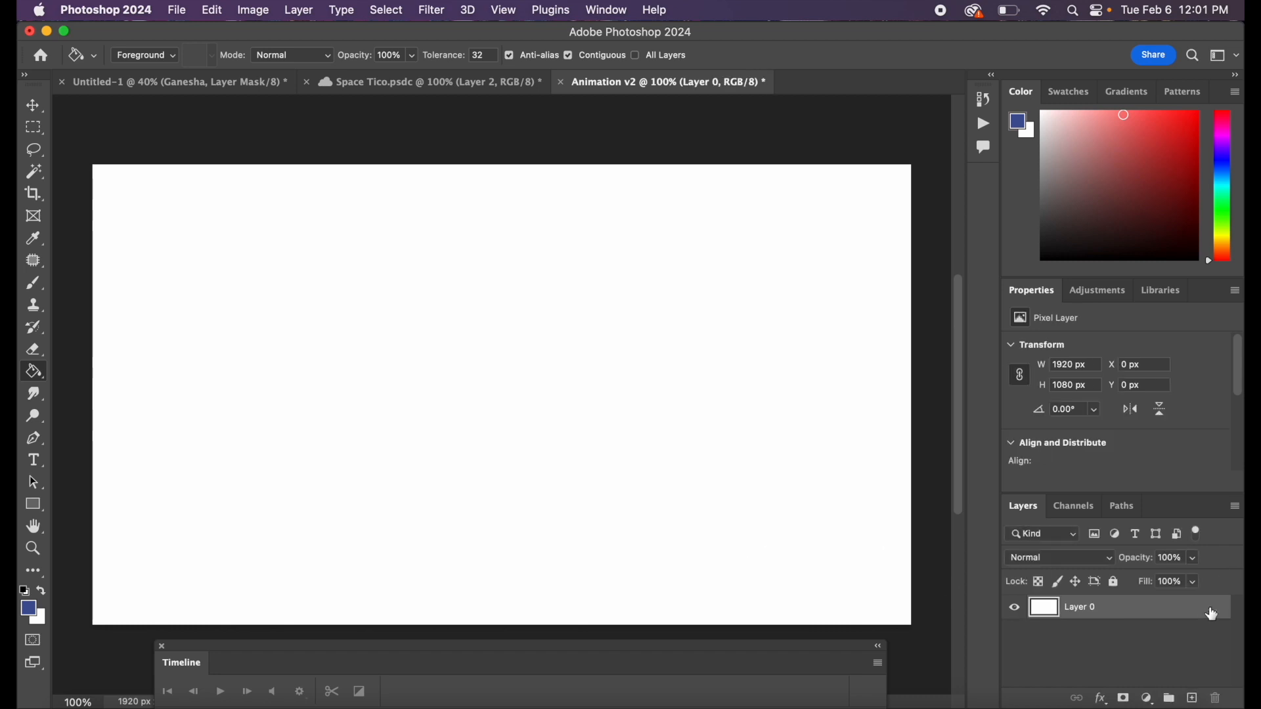
click(163, 647)
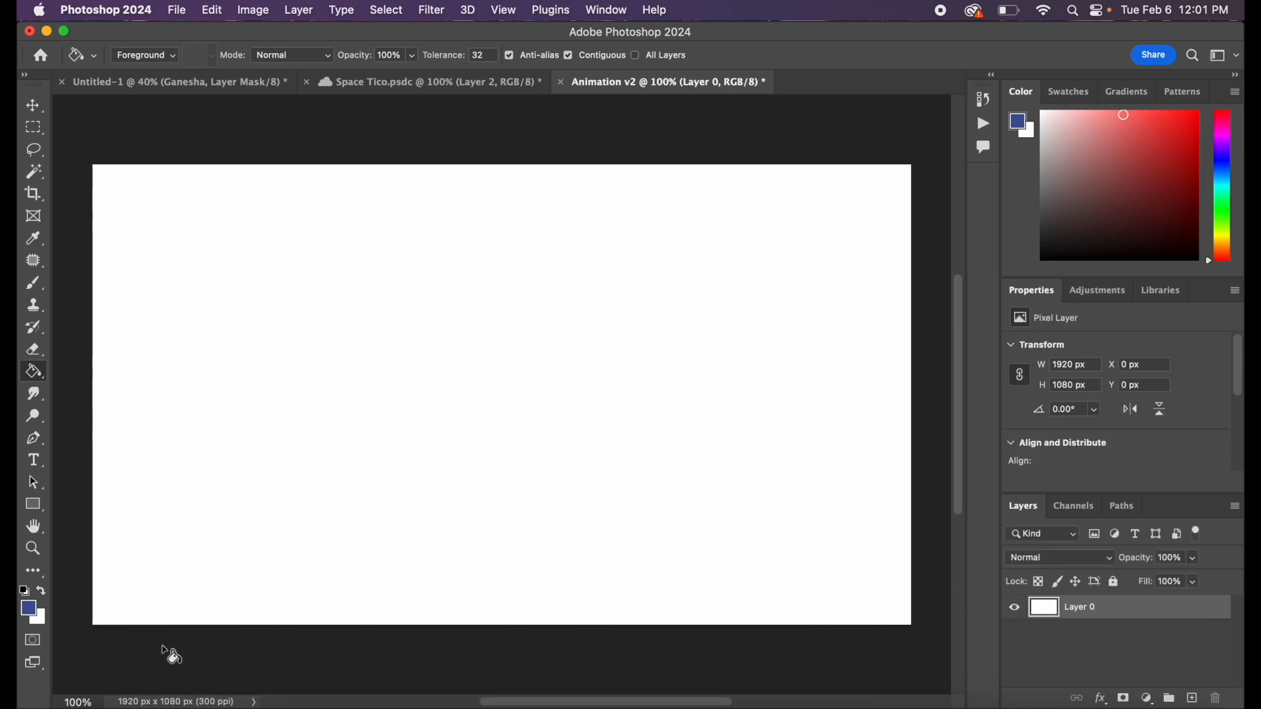
click(376, 84)
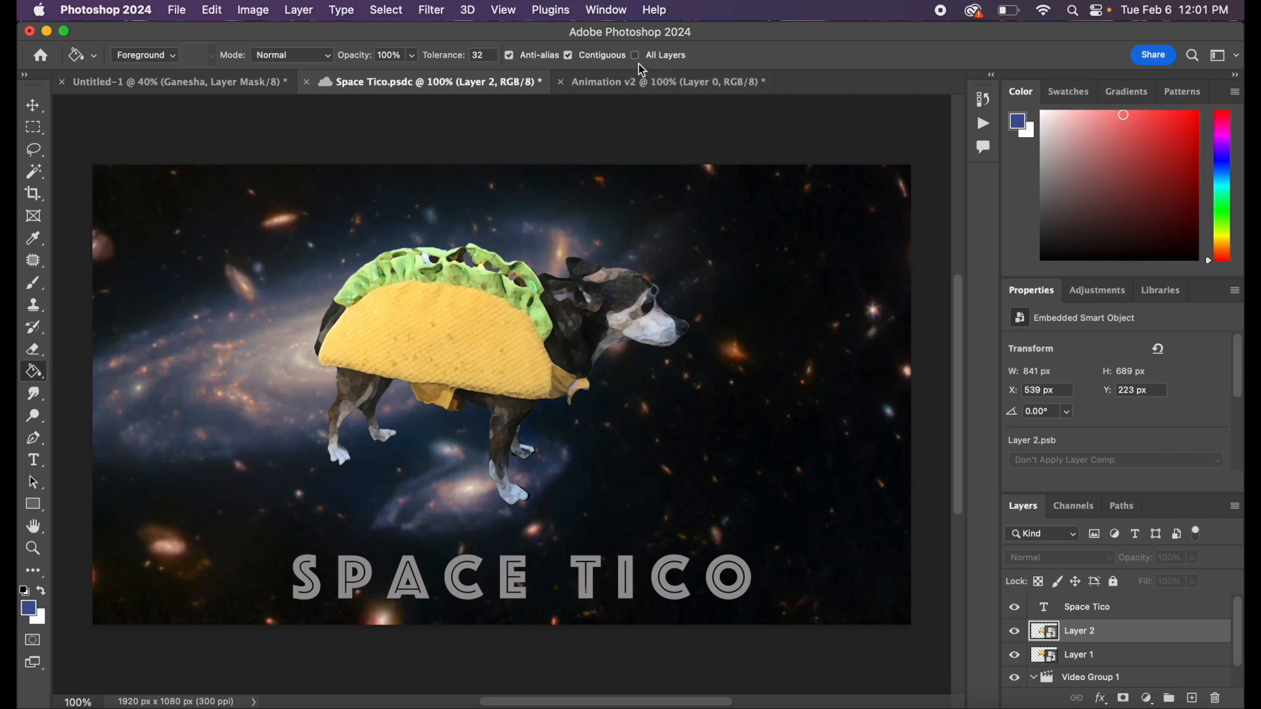
click(620, 94)
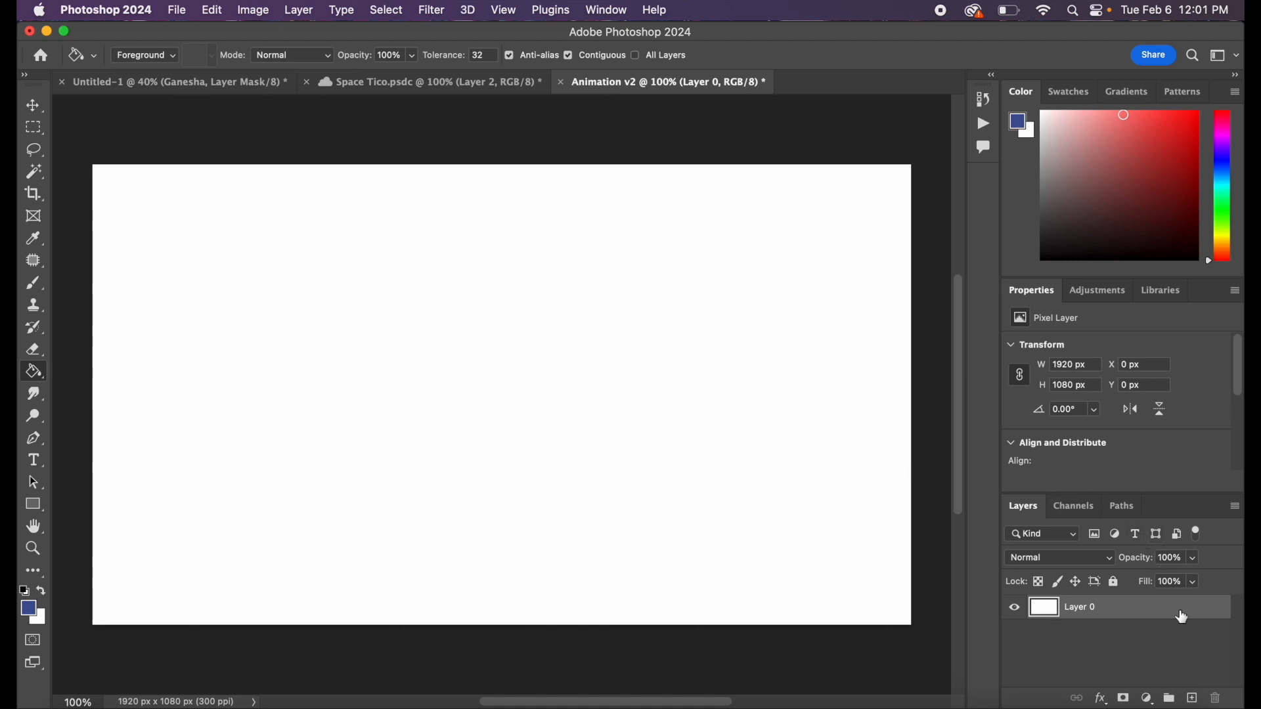
- Place nasa.webp from the Desktop as an embedded image in Animation v2
click(178, 11)
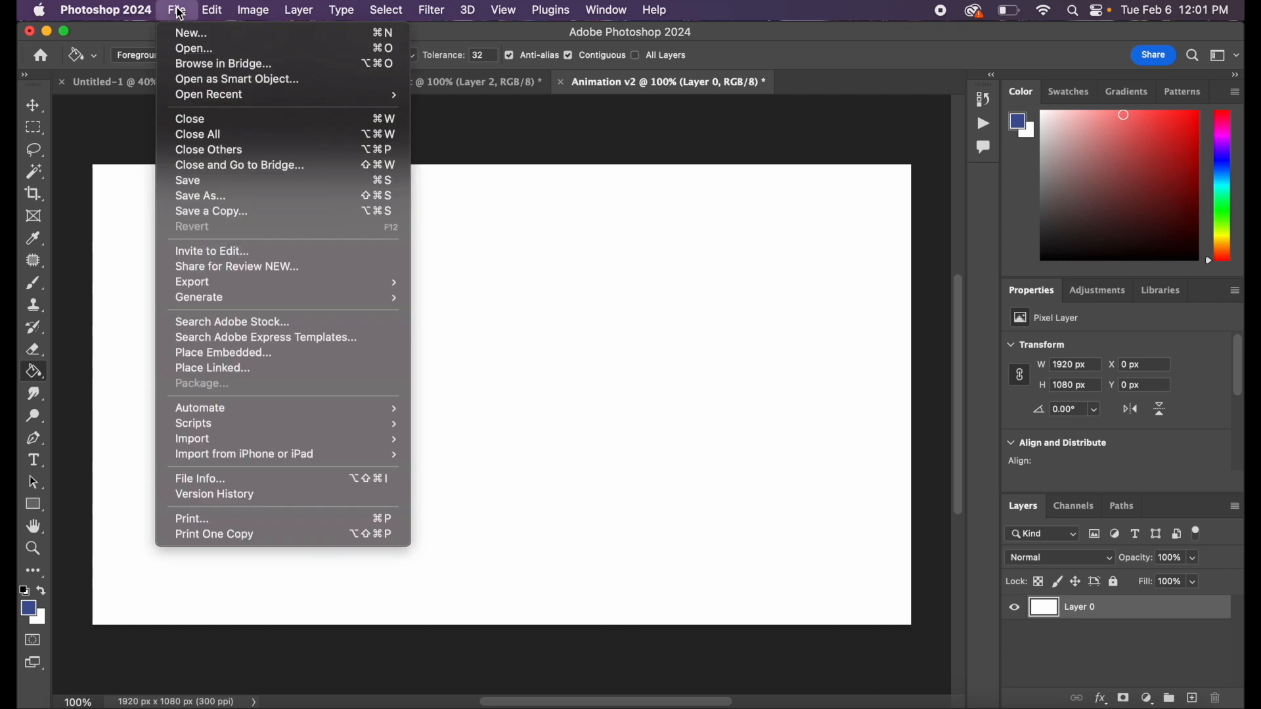
mouse_move(202, 297)
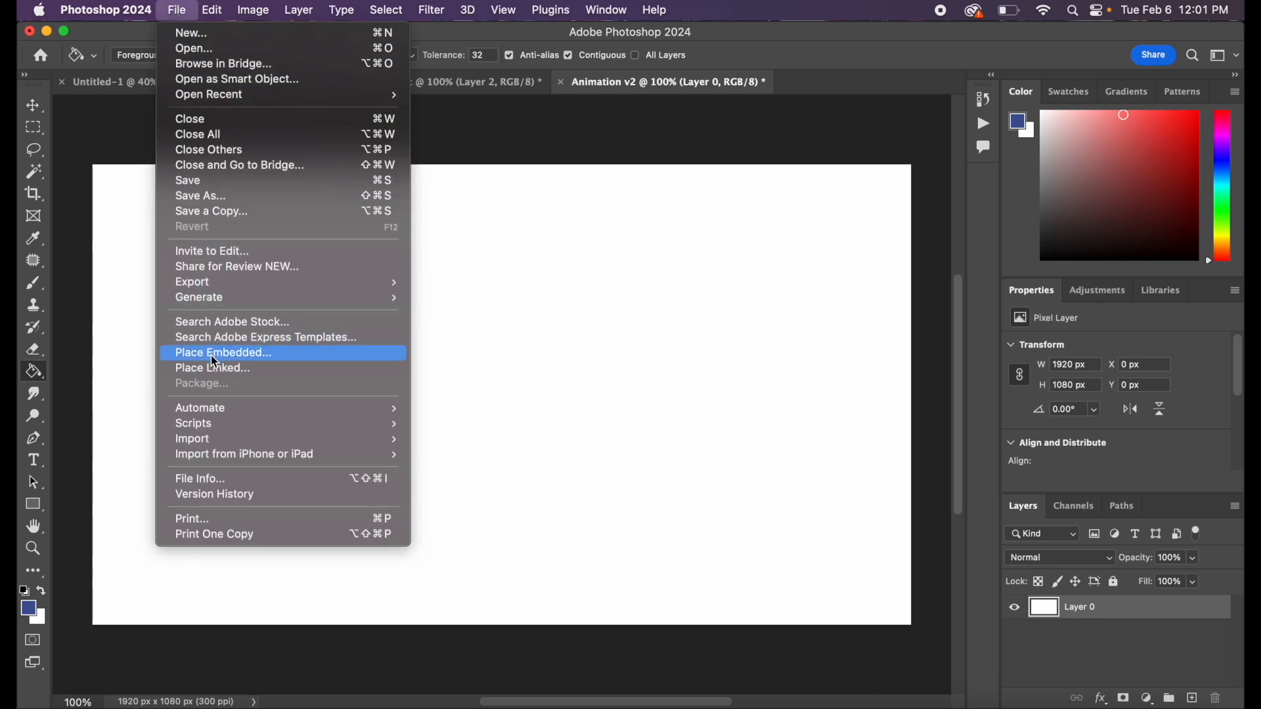
click(211, 355)
scroll(770, 285, down, 5)
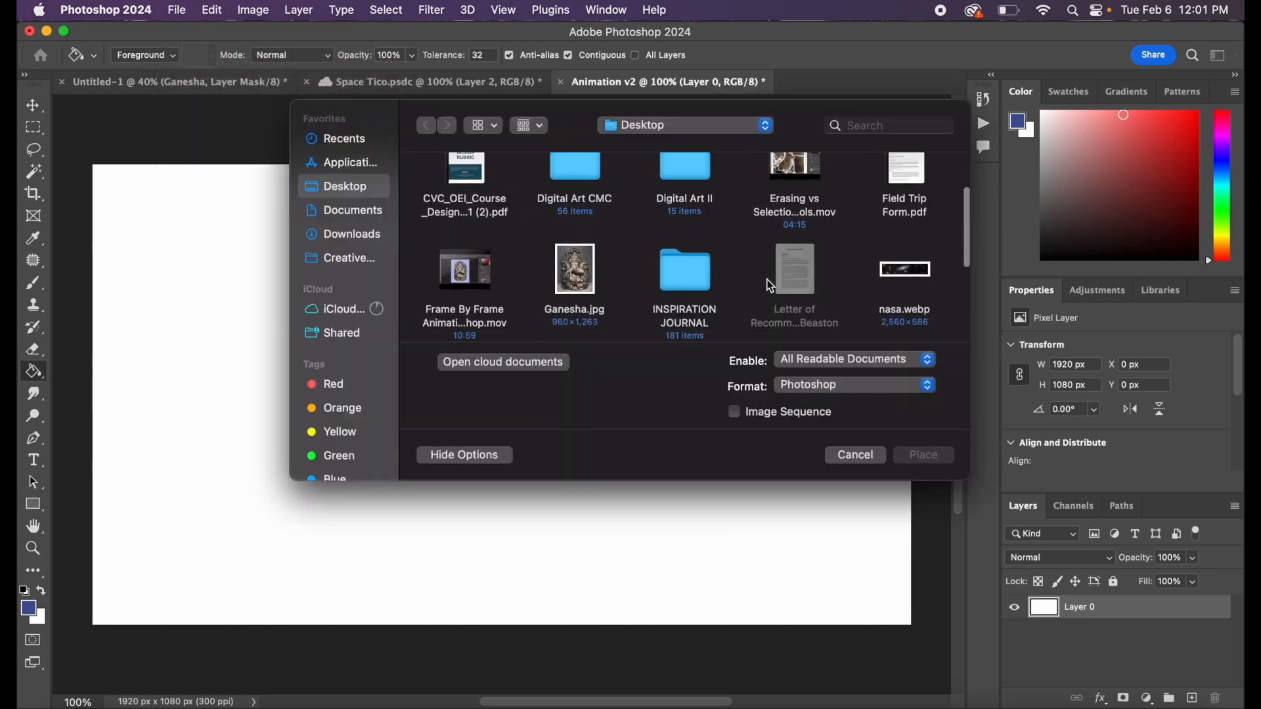
click(916, 238)
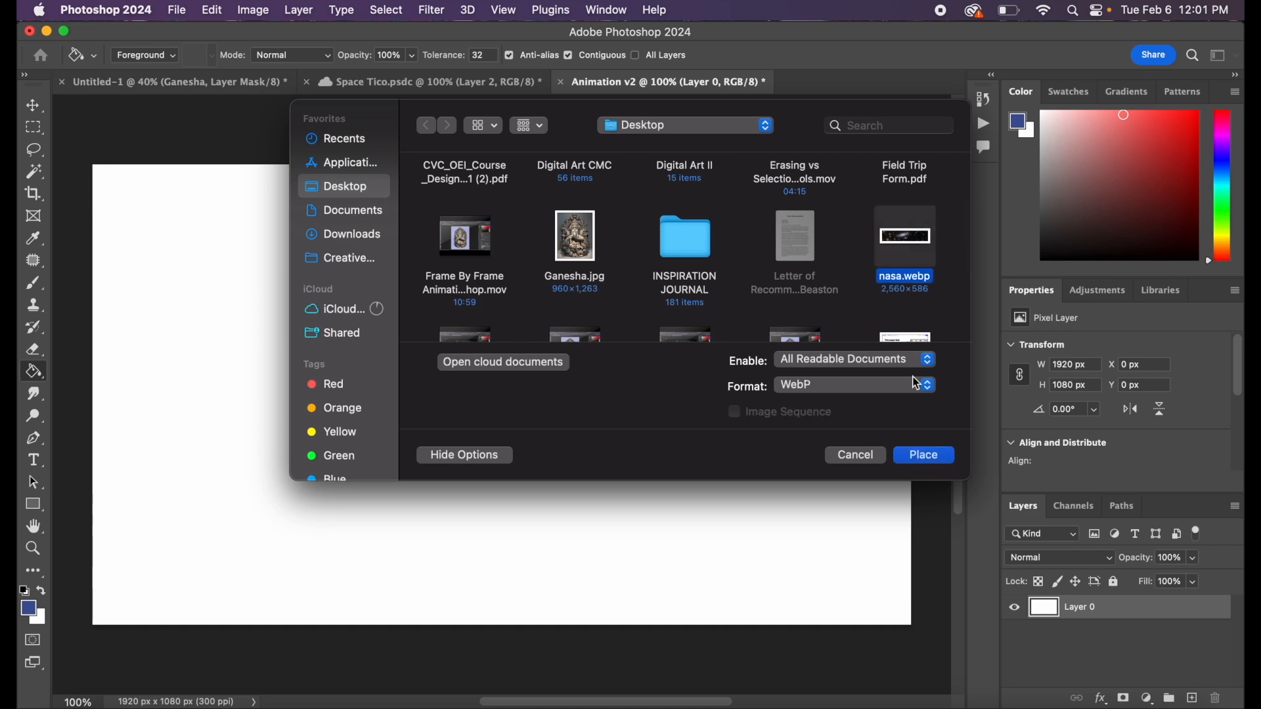
click(930, 456)
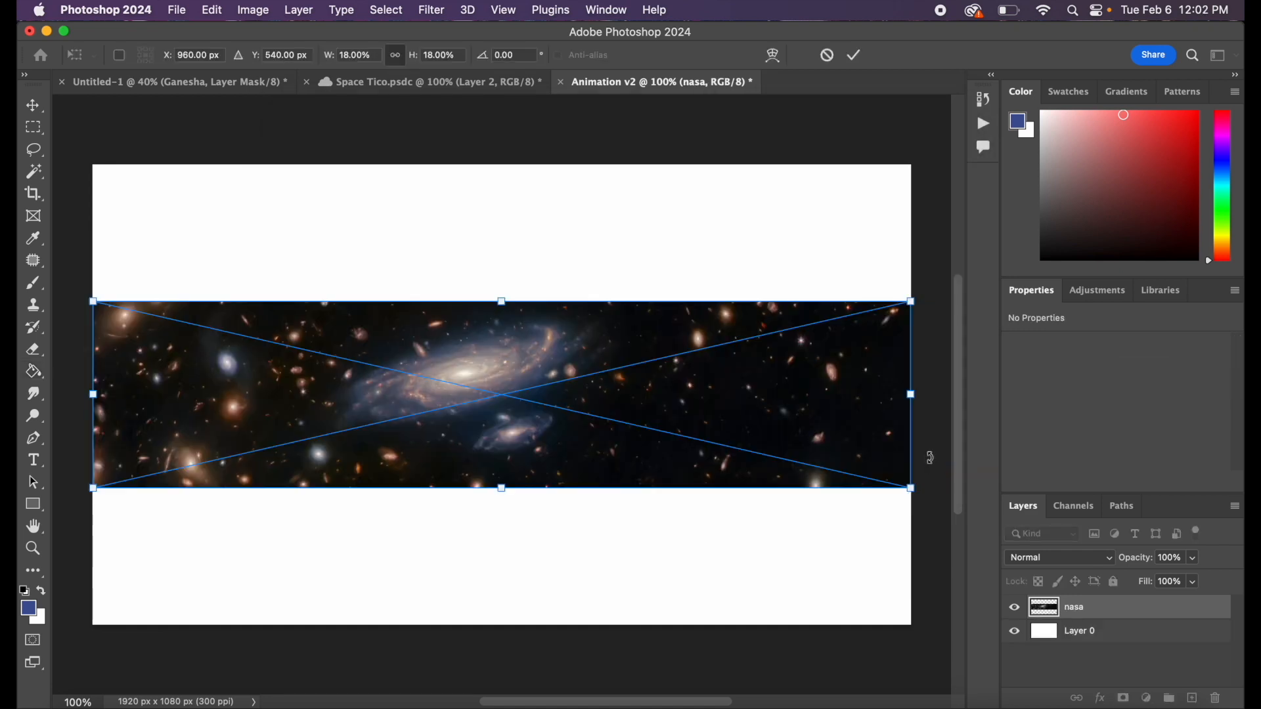
- Scale the placed nasa image proportionally to 44.23% so it fills the full canvas height
scroll(930, 457, down, 5)
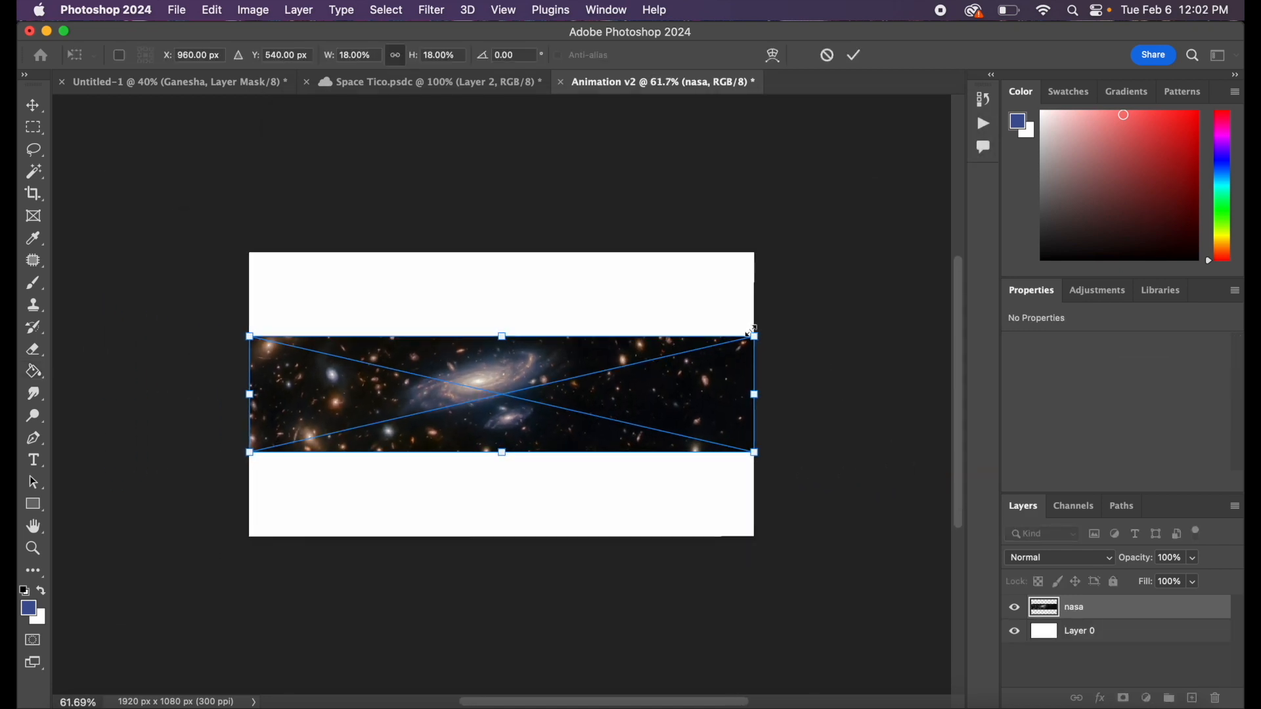
drag(754, 336, 1012, 229)
drag(579, 273, 578, 253)
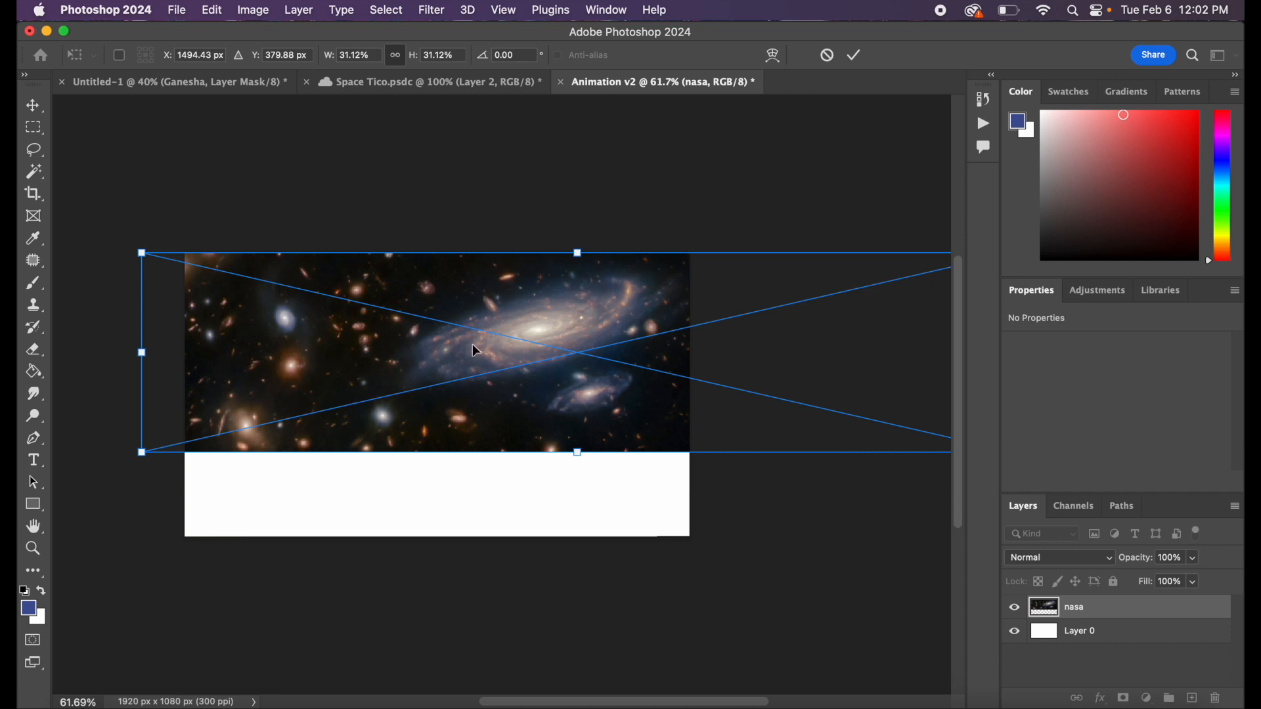
drag(578, 452, 580, 536)
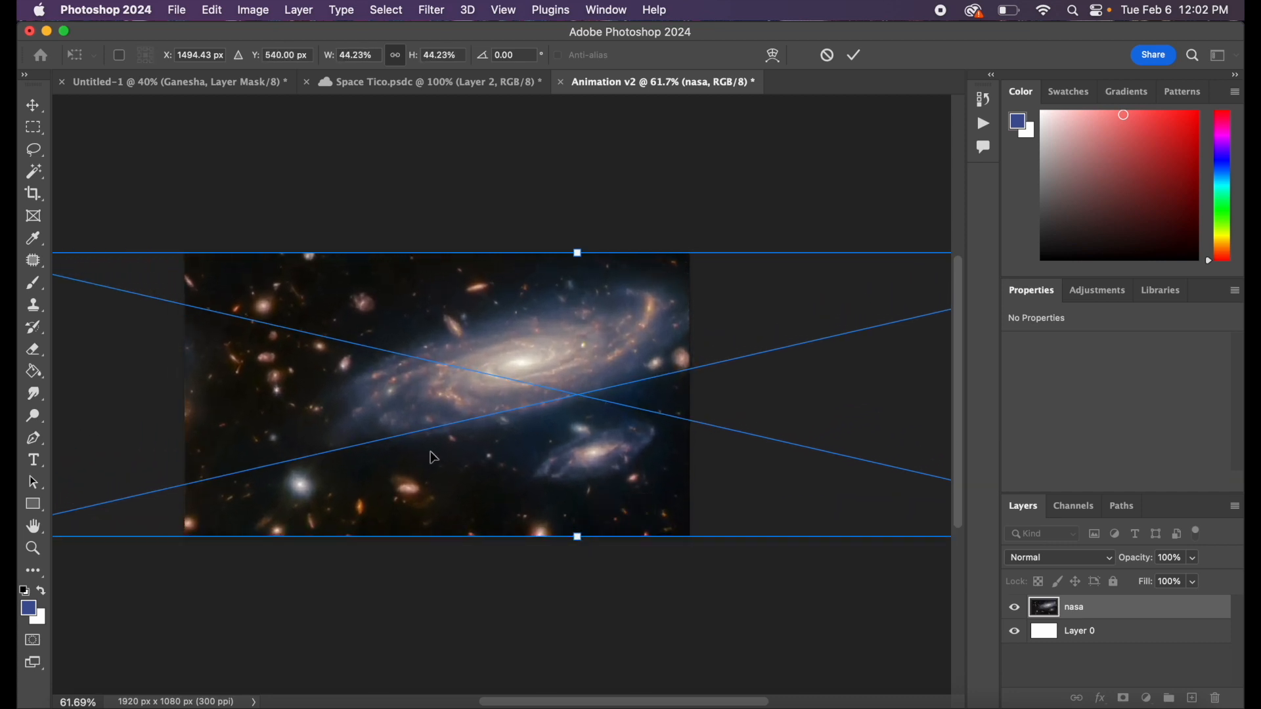
- Move the nasa image so its left edge aligns with the canvas's left edge, and commit the transform
scroll(420, 394, left, 5)
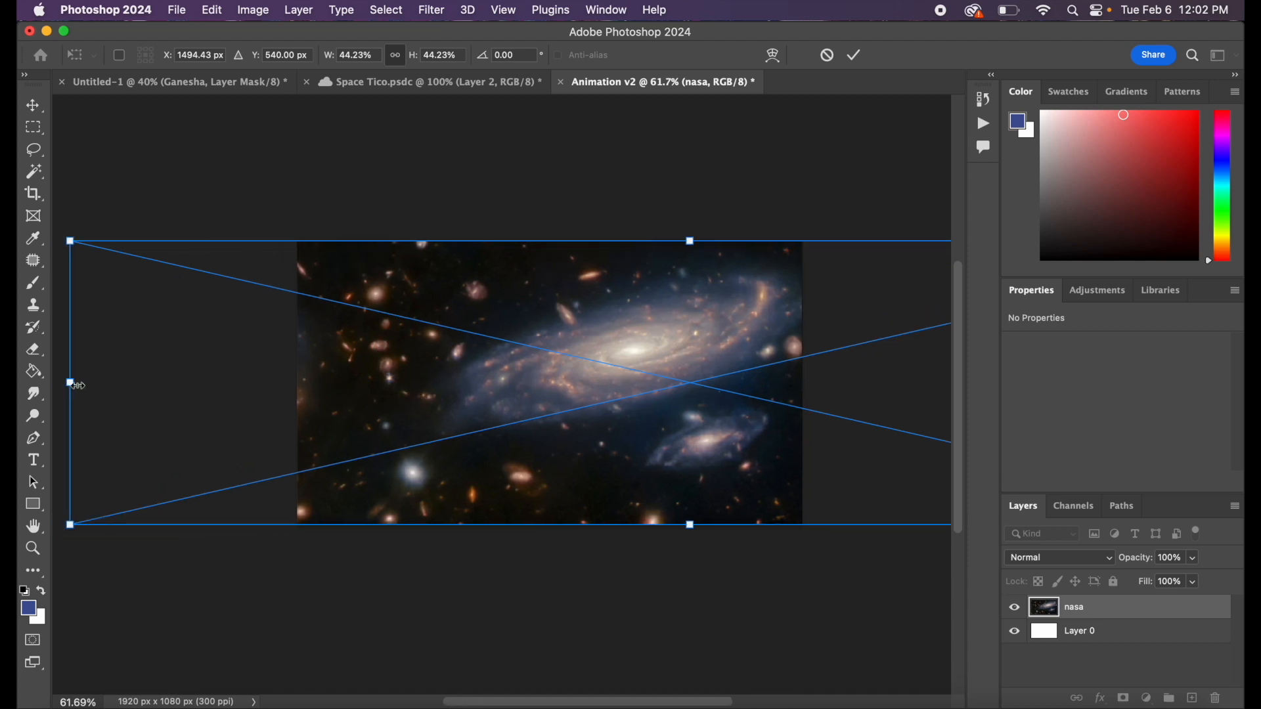
drag(194, 380, 405, 373)
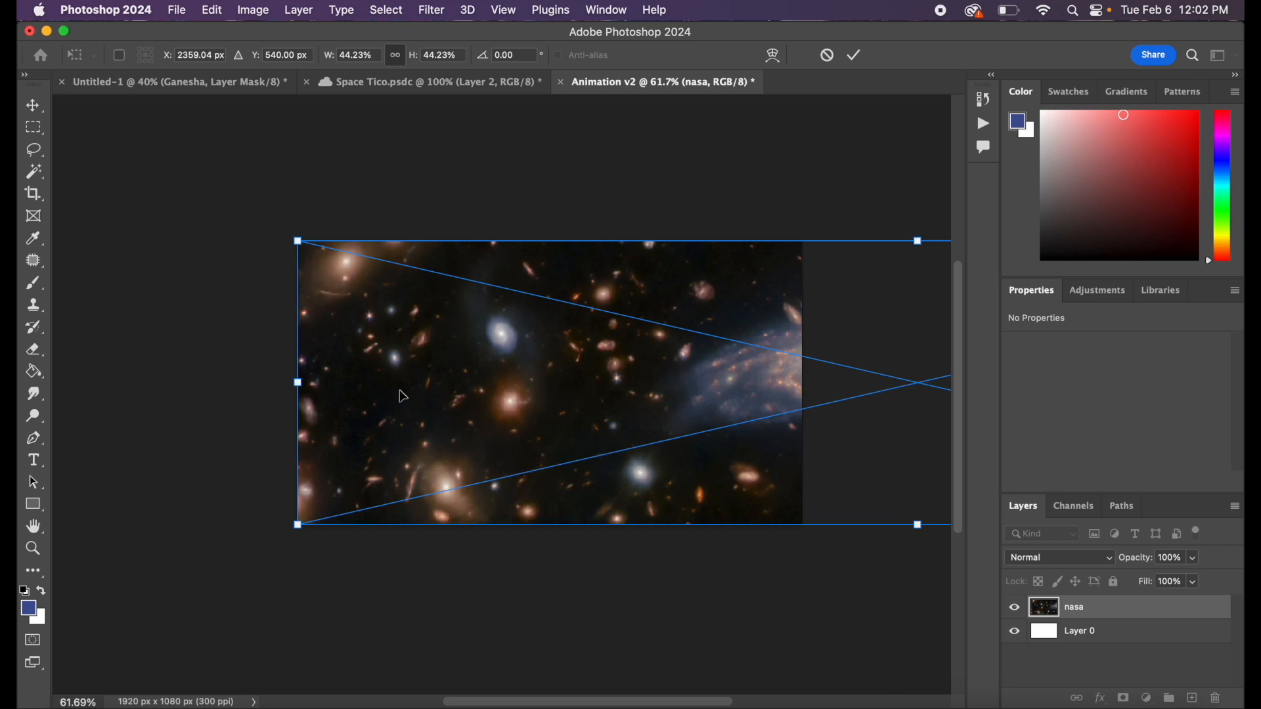
scroll(403, 396, right, 3)
scroll(404, 396, down, 2)
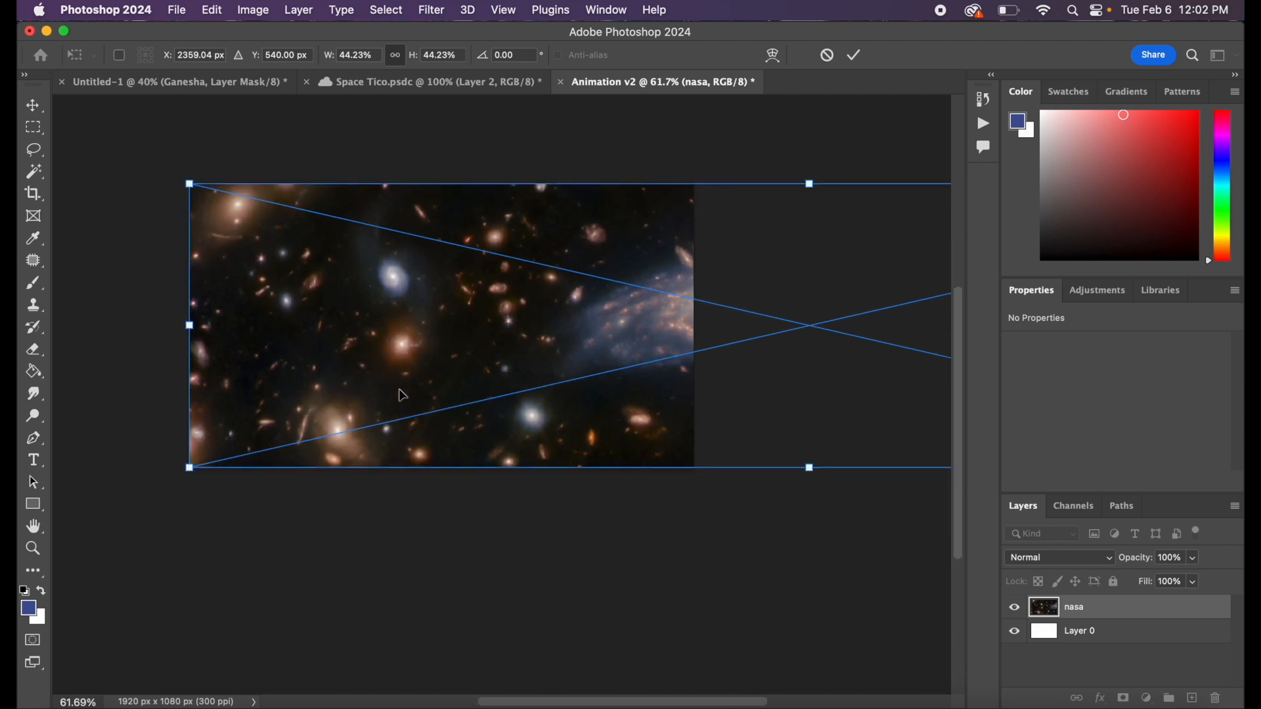
scroll(402, 396, up, 3)
key(Return)
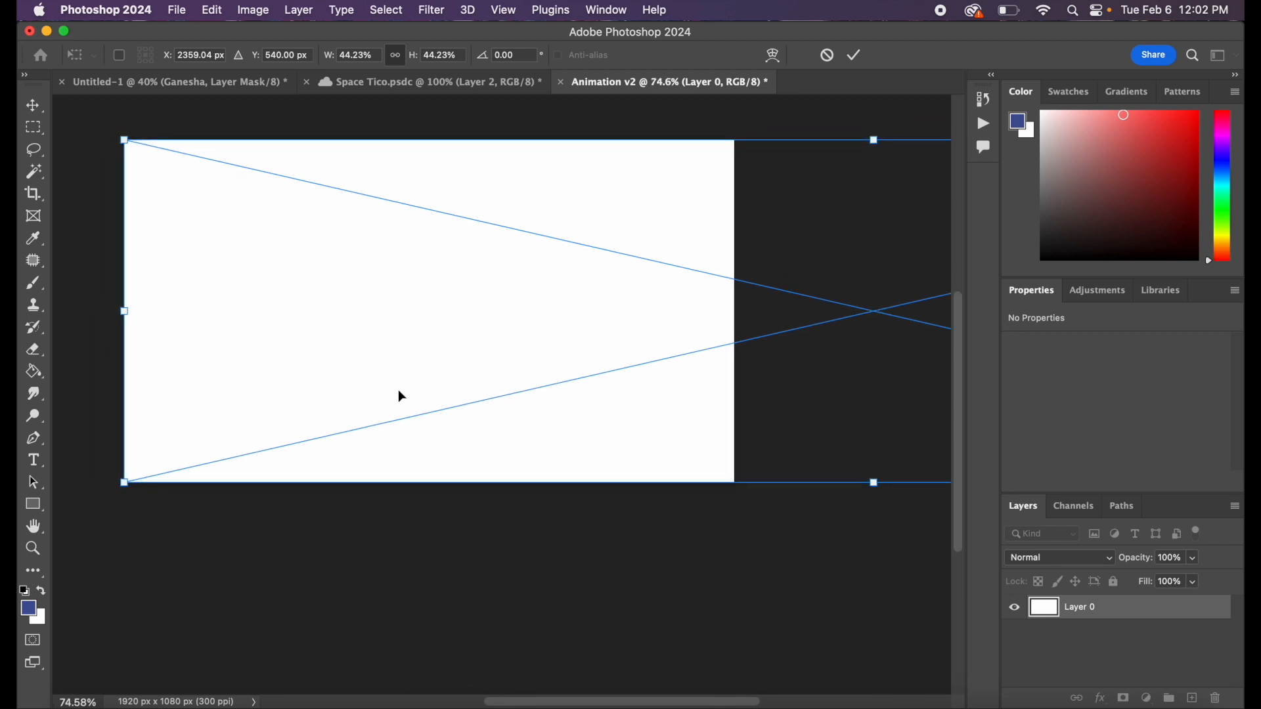
click(855, 56)
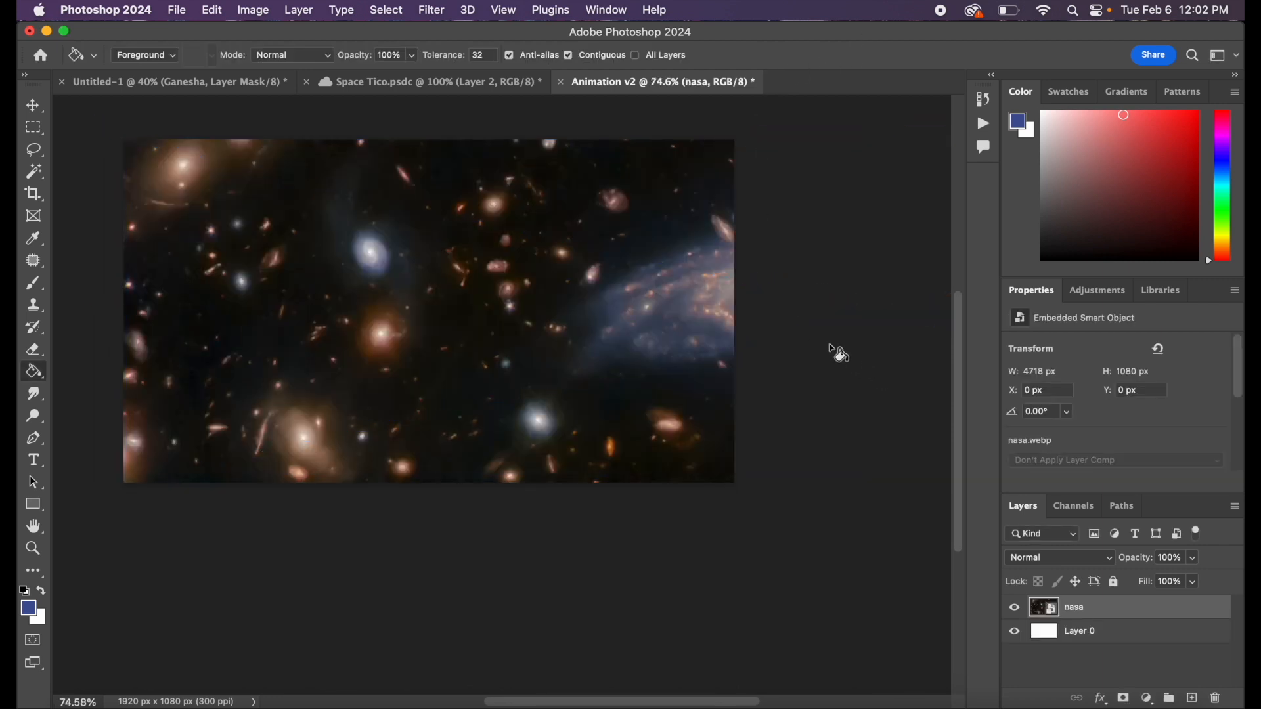
scroll(833, 352, up, 2)
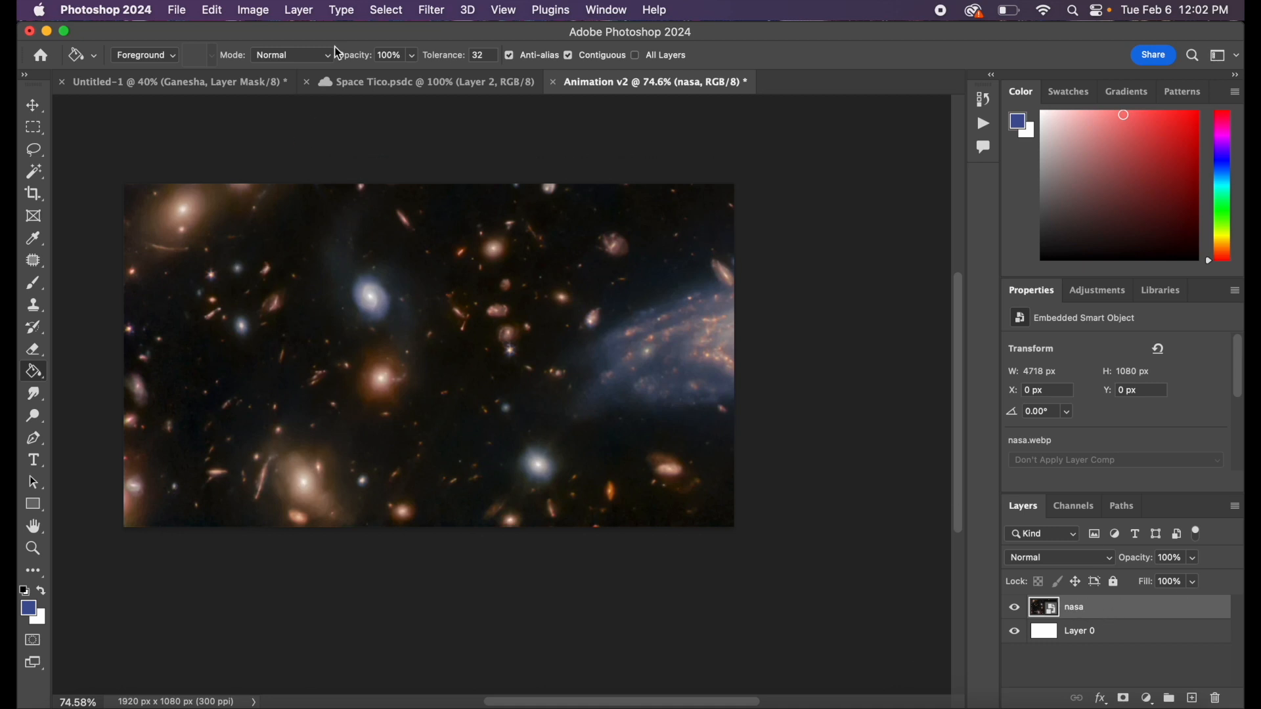
click(301, 9)
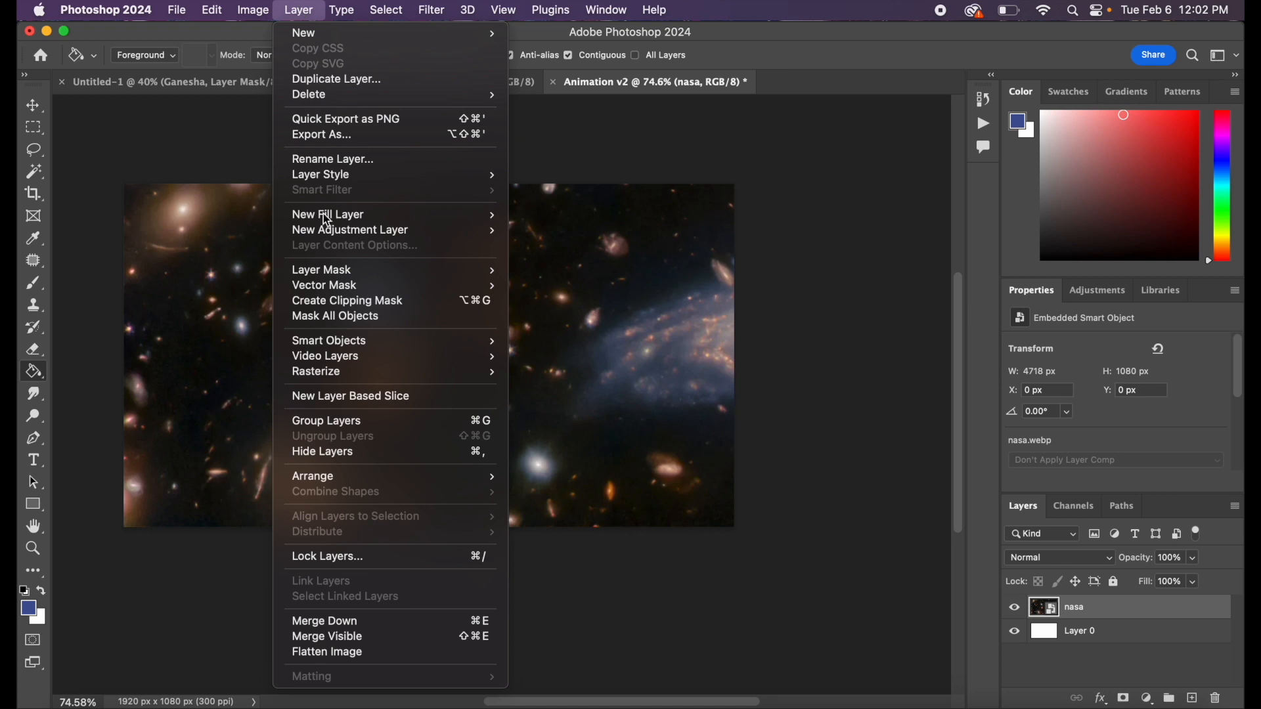
mouse_move(345, 342)
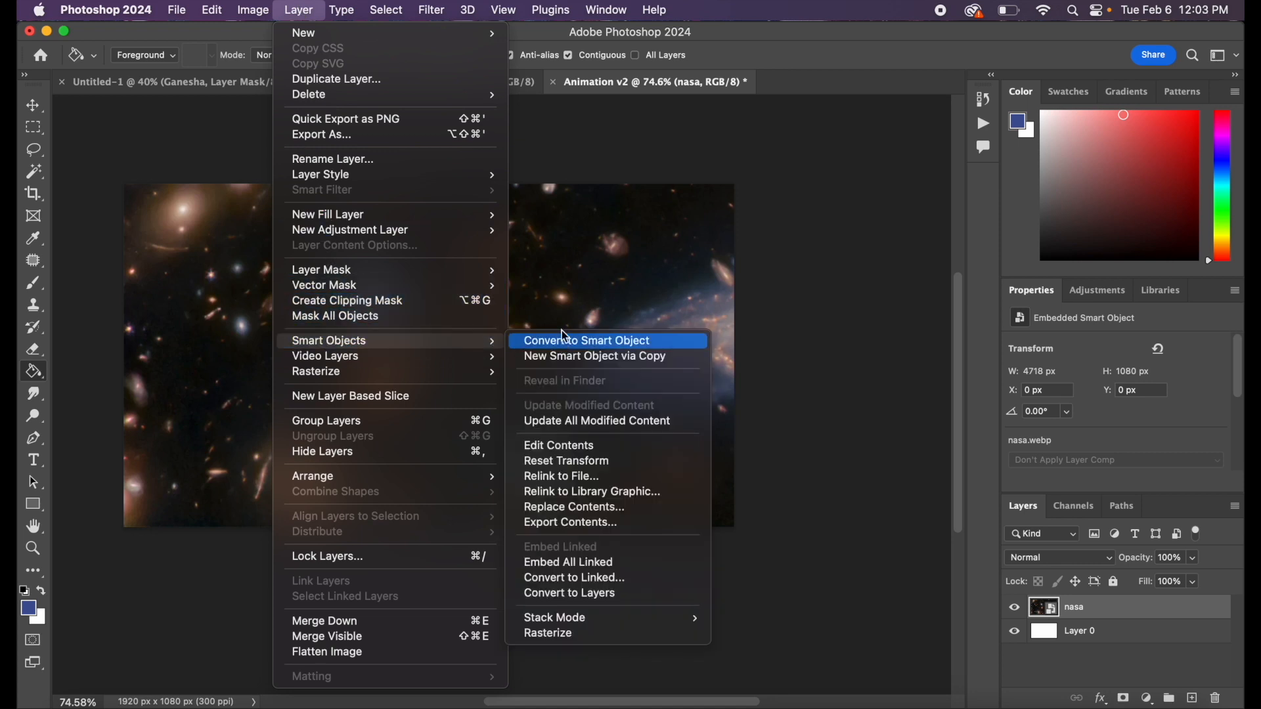
click(842, 269)
- Try the Eraser on the nasa smart object and accept rasterizing the layer
click(34, 349)
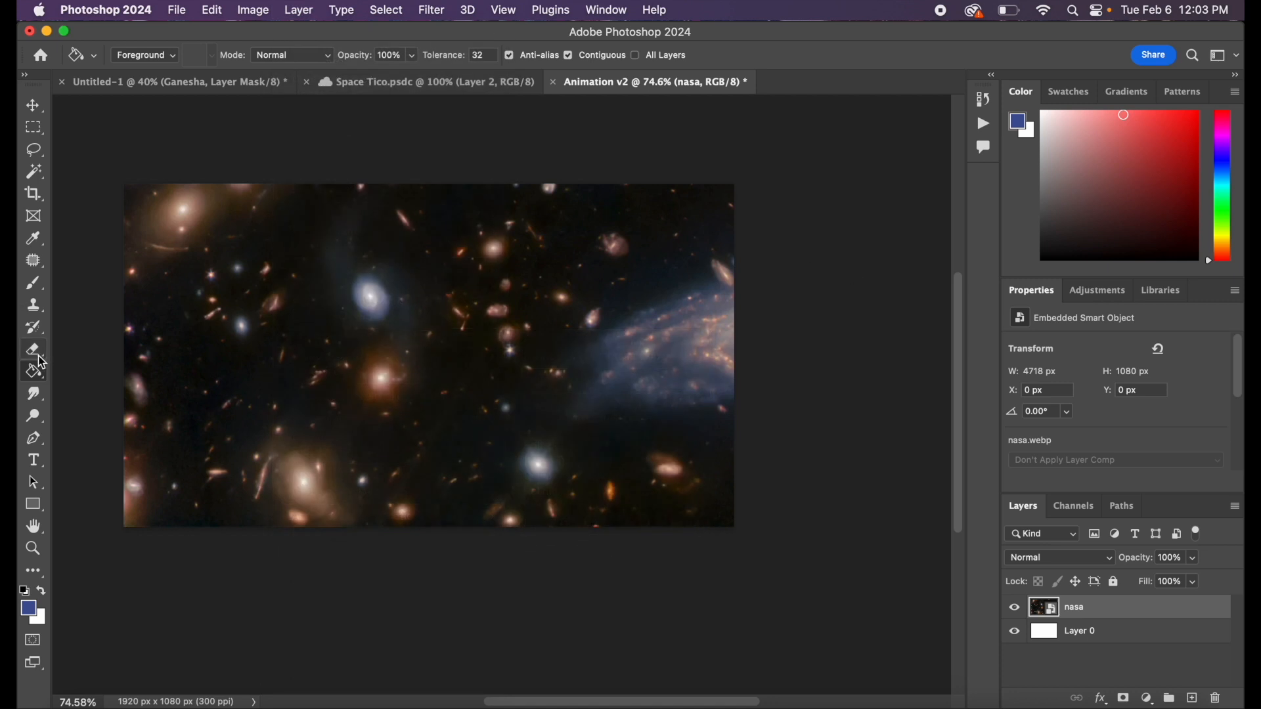
click(313, 301)
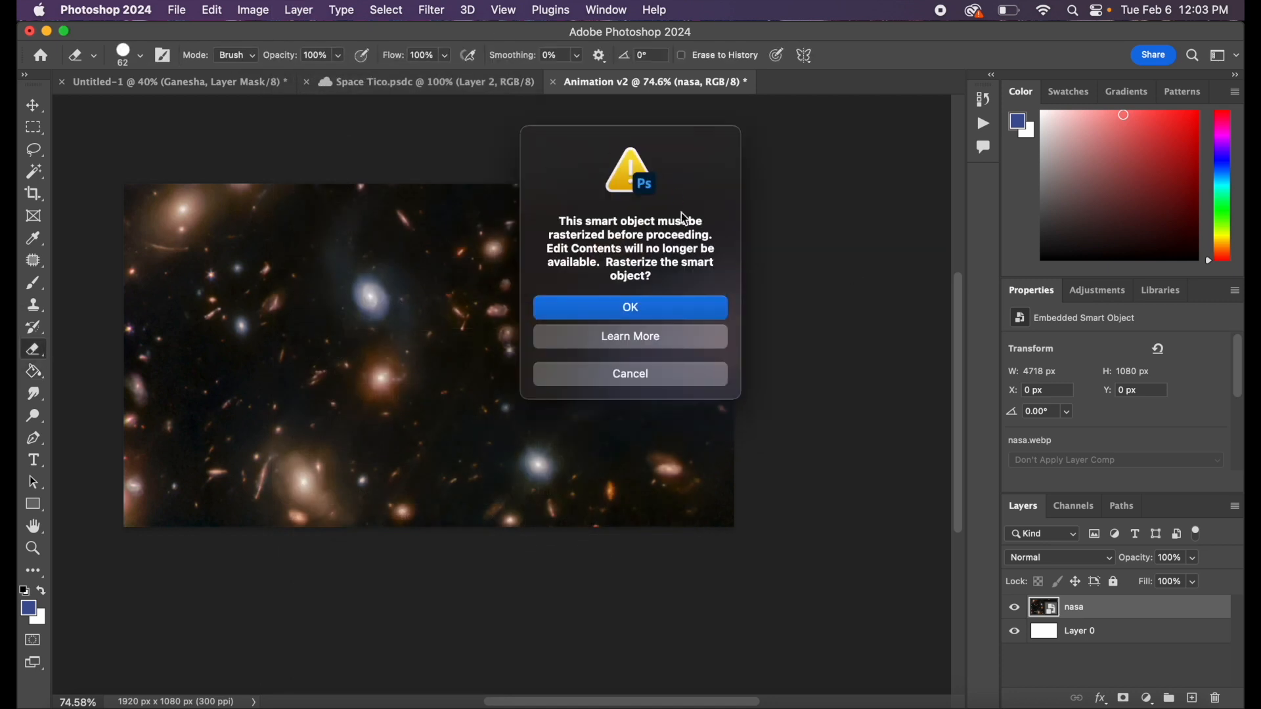
click(635, 318)
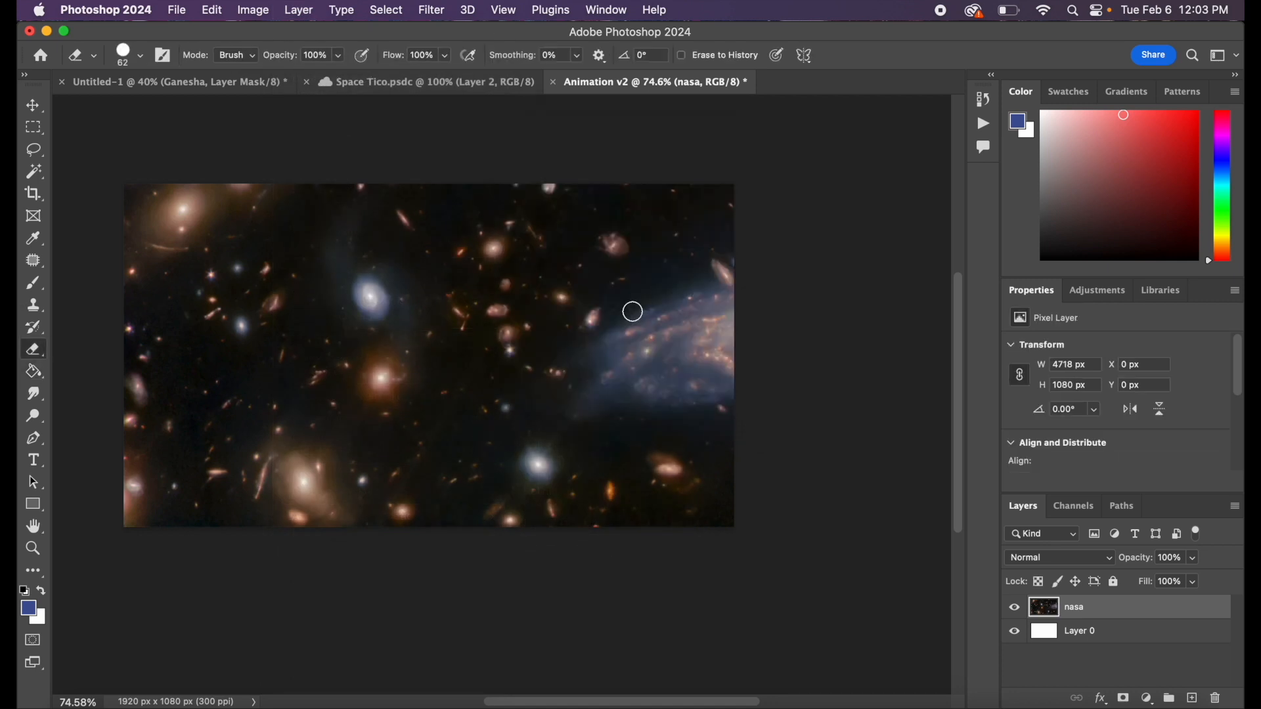
- Convert the rasterized nasa layer back to a smart object
click(307, 16)
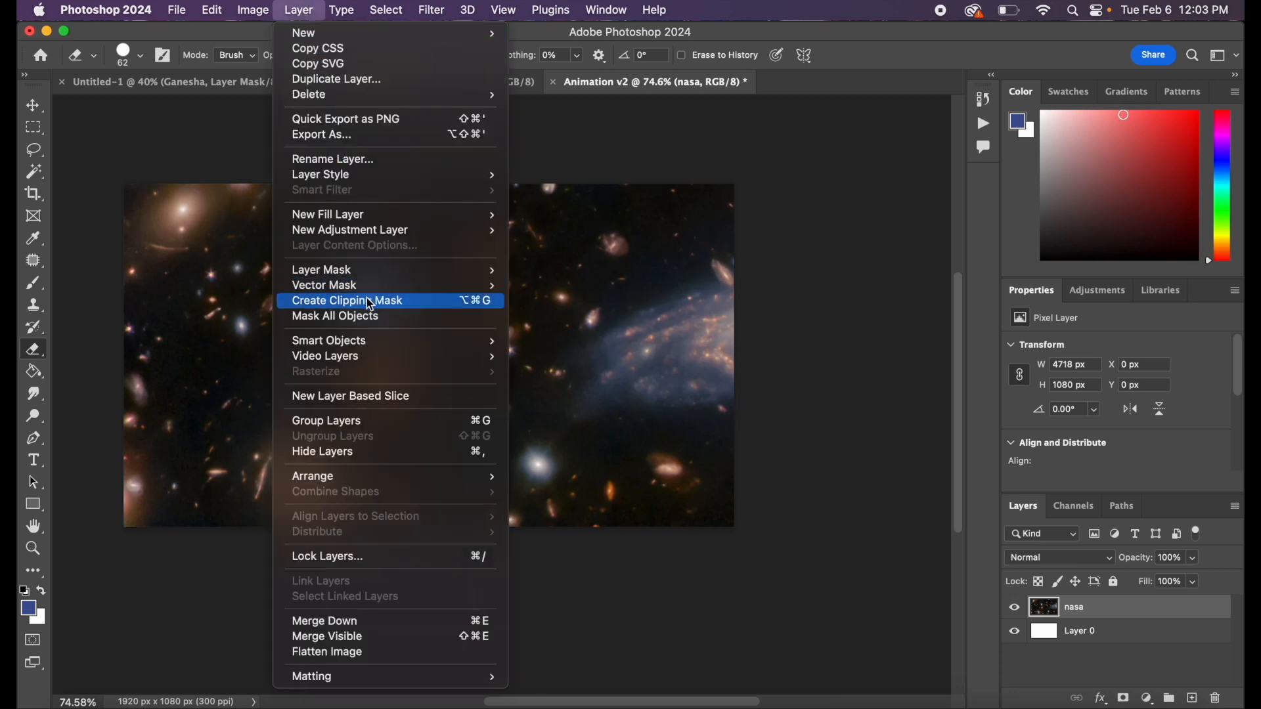
mouse_move(373, 342)
click(589, 342)
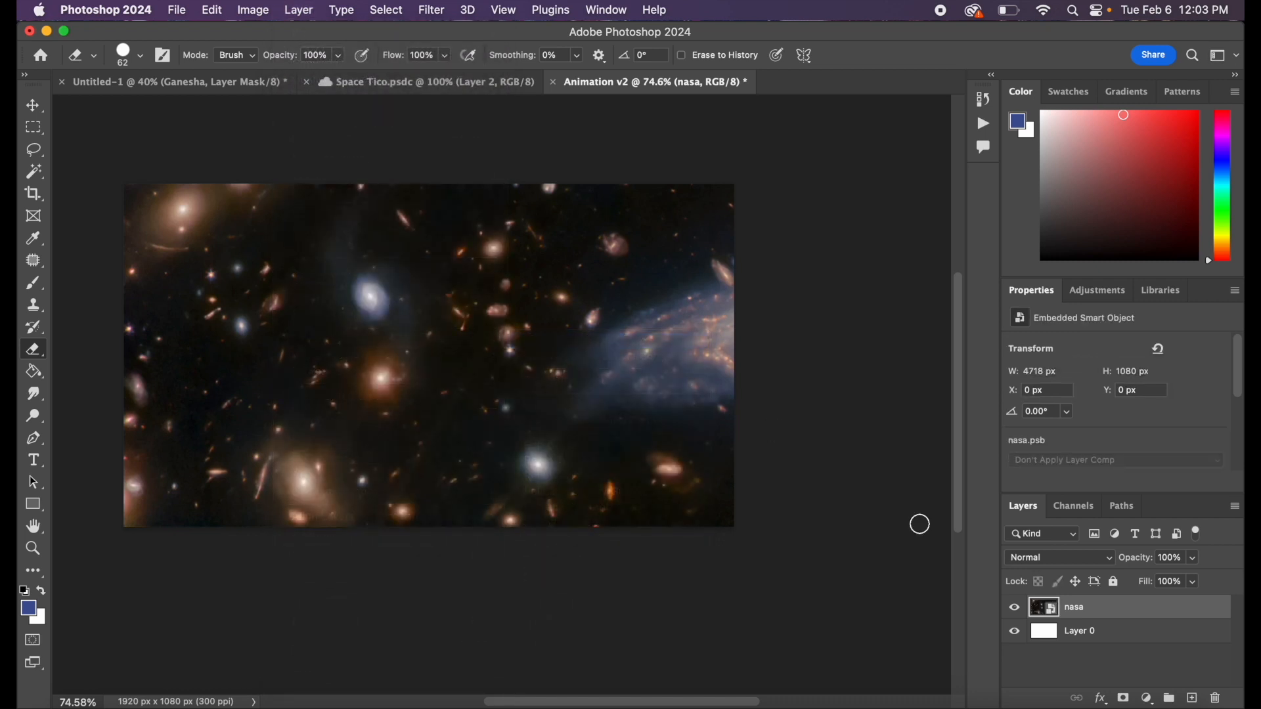
- Delete the white Layer 0 beneath the nasa layer
click(1135, 640)
key(BackSpace)
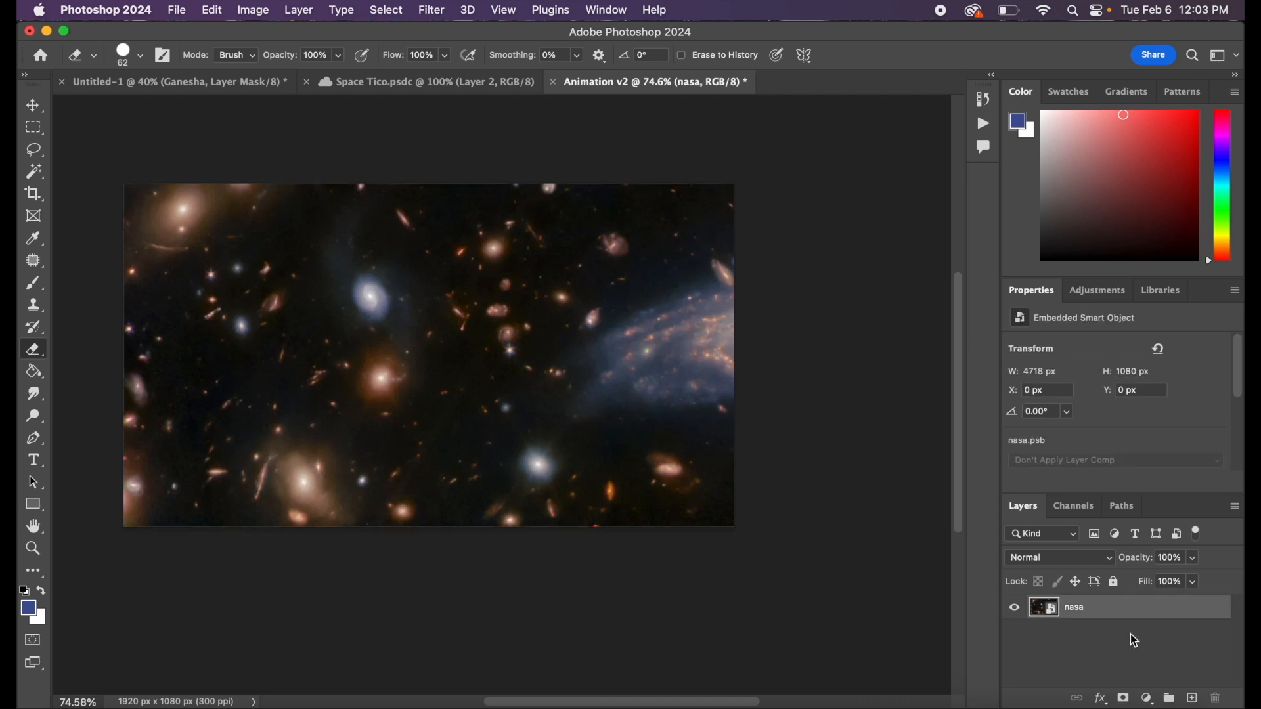
scroll(589, 600, left, 4)
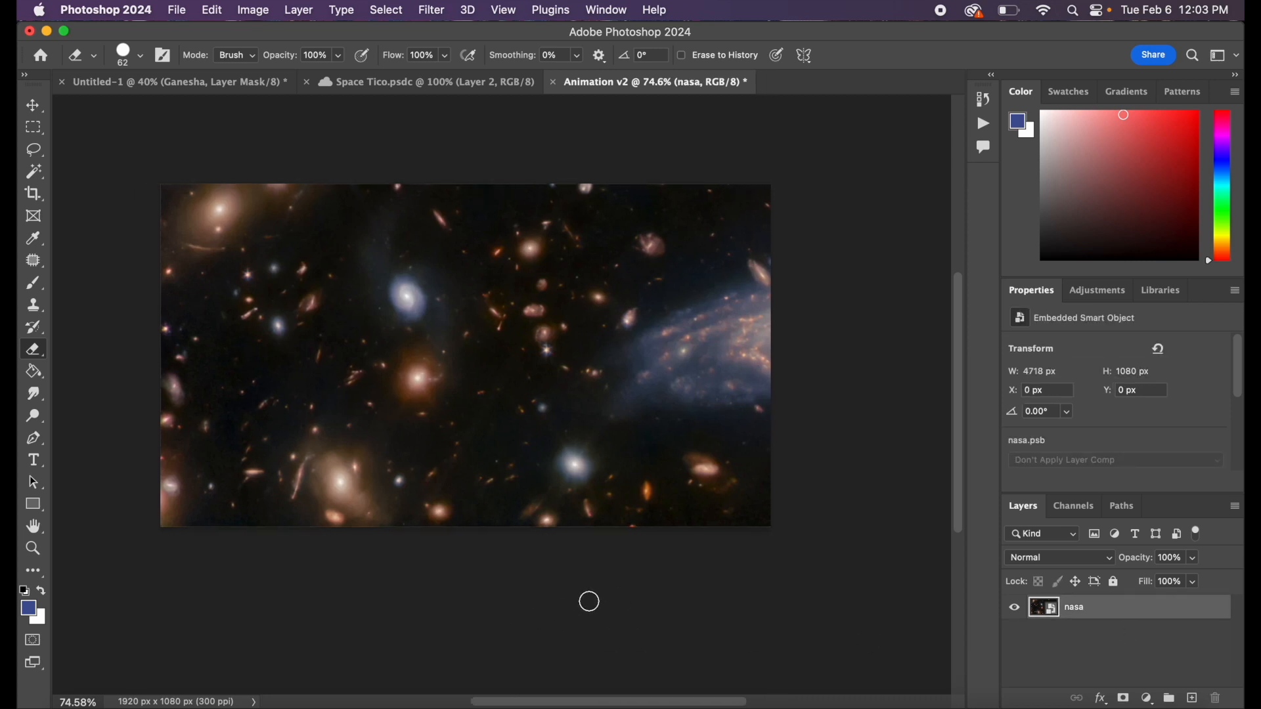
scroll(589, 600, up, 1)
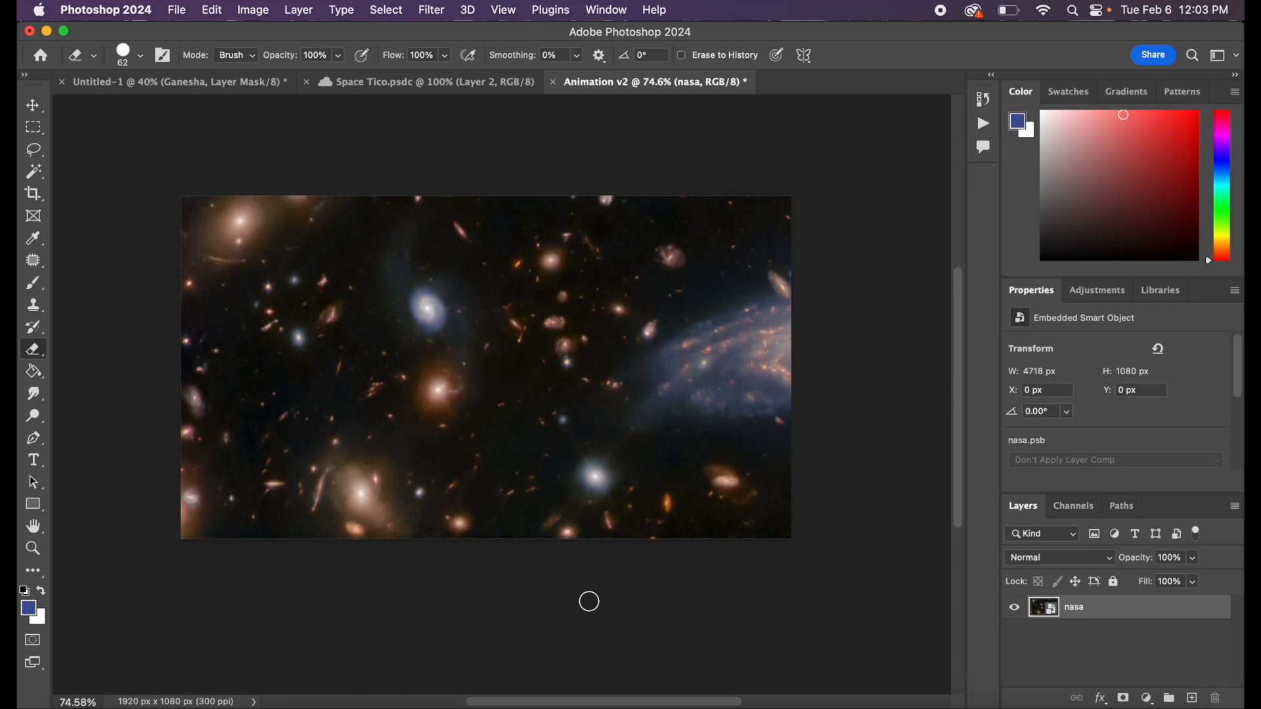
scroll(589, 600, down, 1)
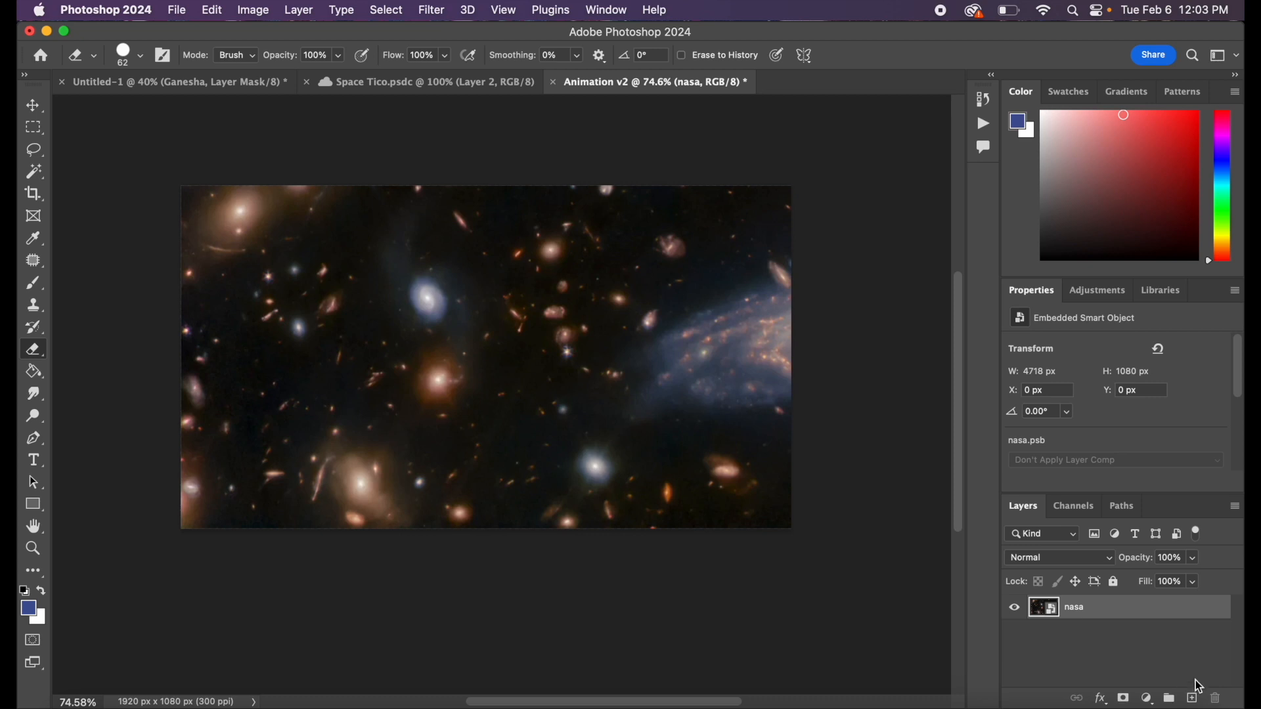
- Add two empty layers above the nasa layer, then reselect nasa
click(1193, 699)
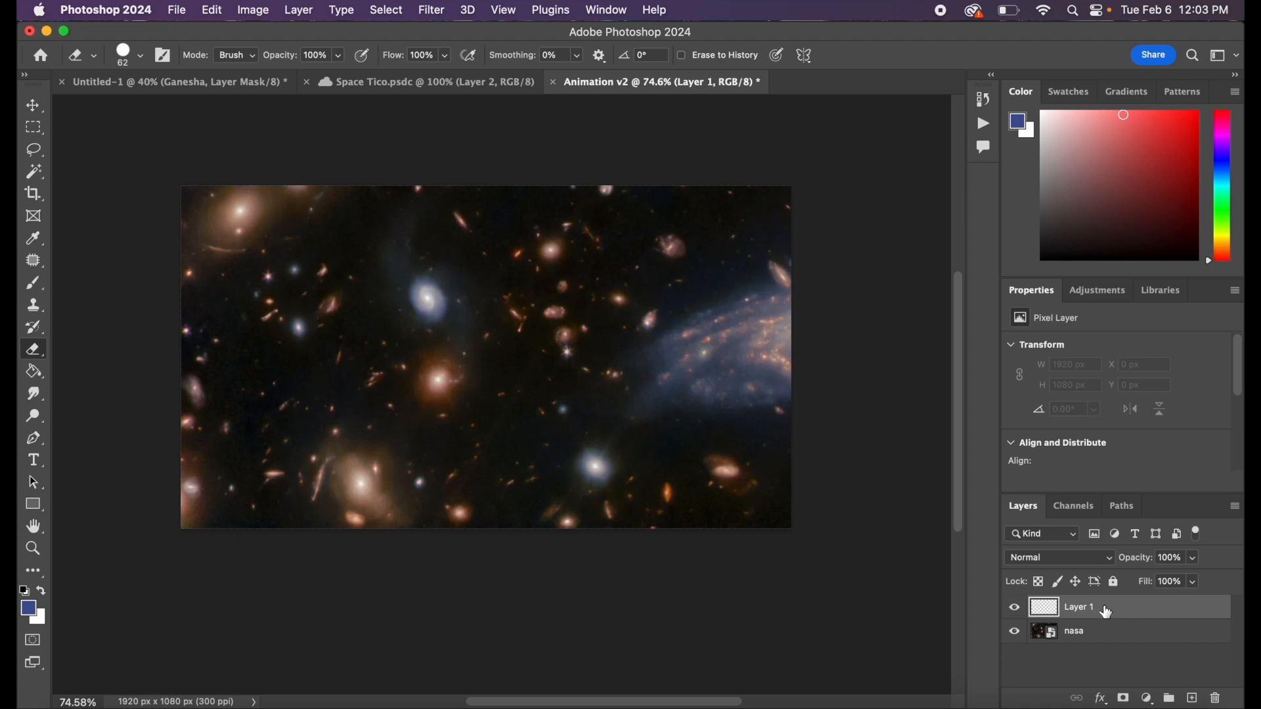
click(1192, 700)
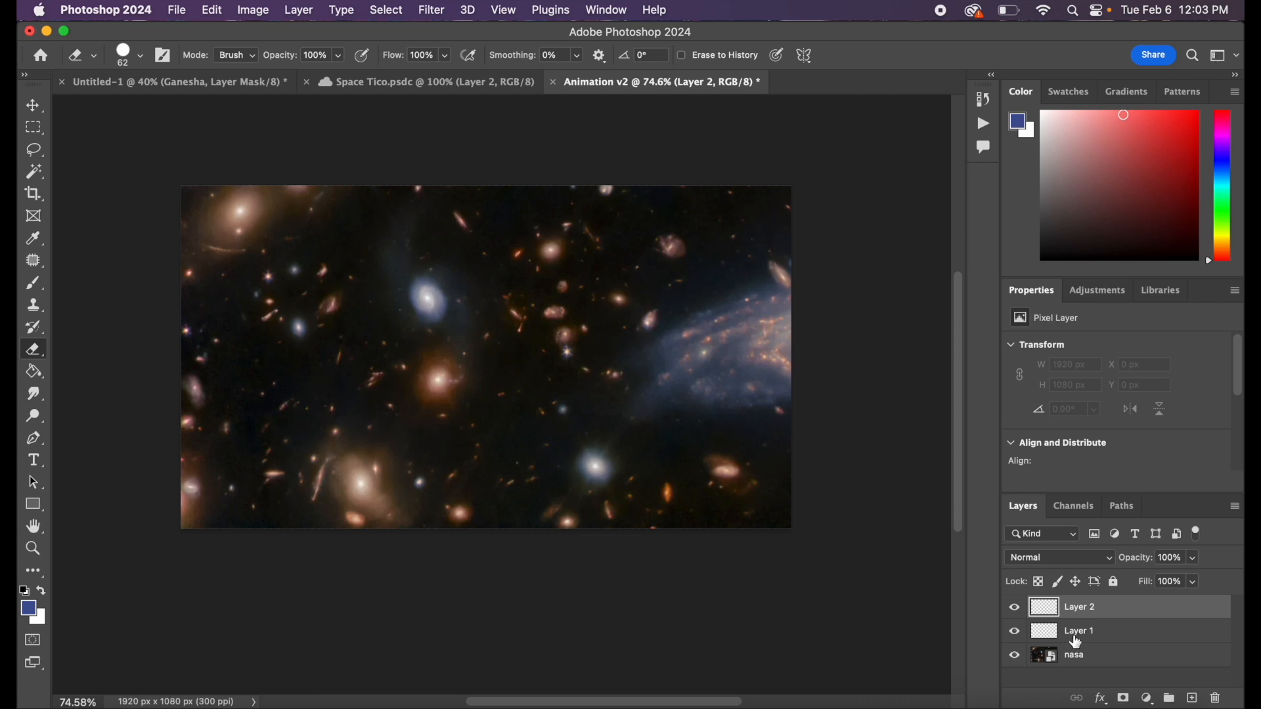
click(1132, 635)
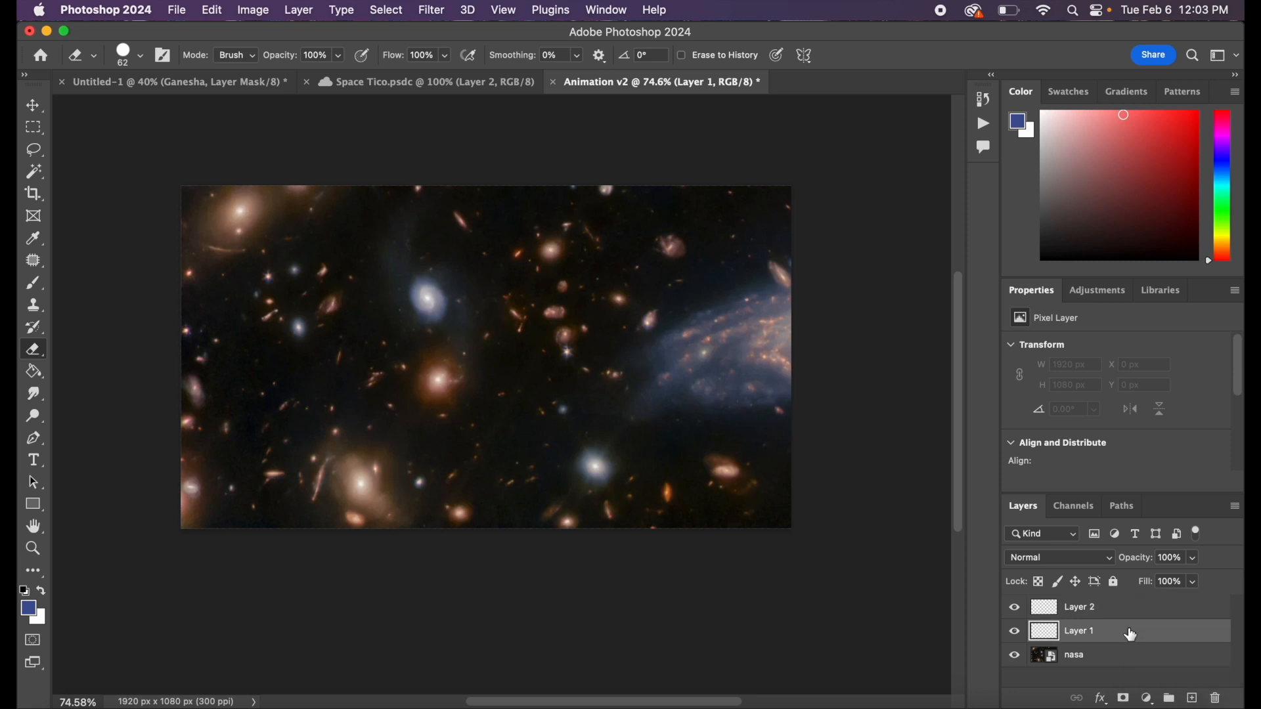
click(1128, 656)
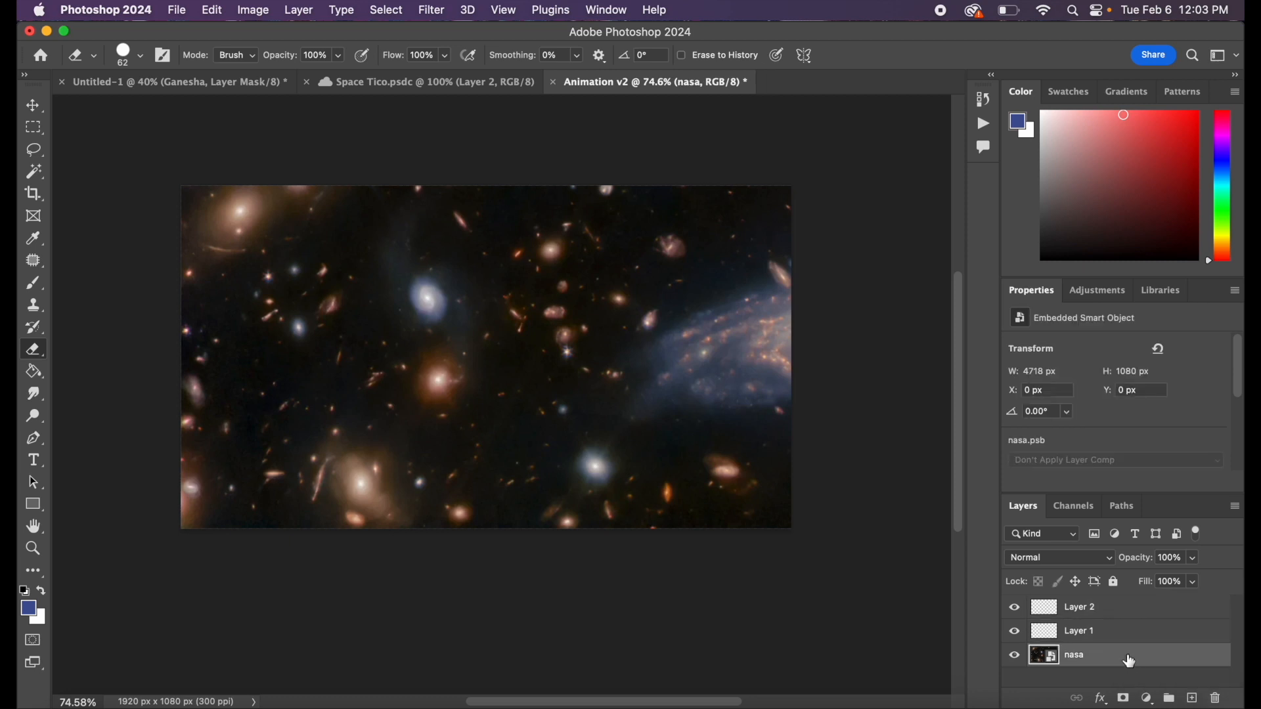
- Show the Timeline and create a video timeline for the document's three layers
click(612, 11)
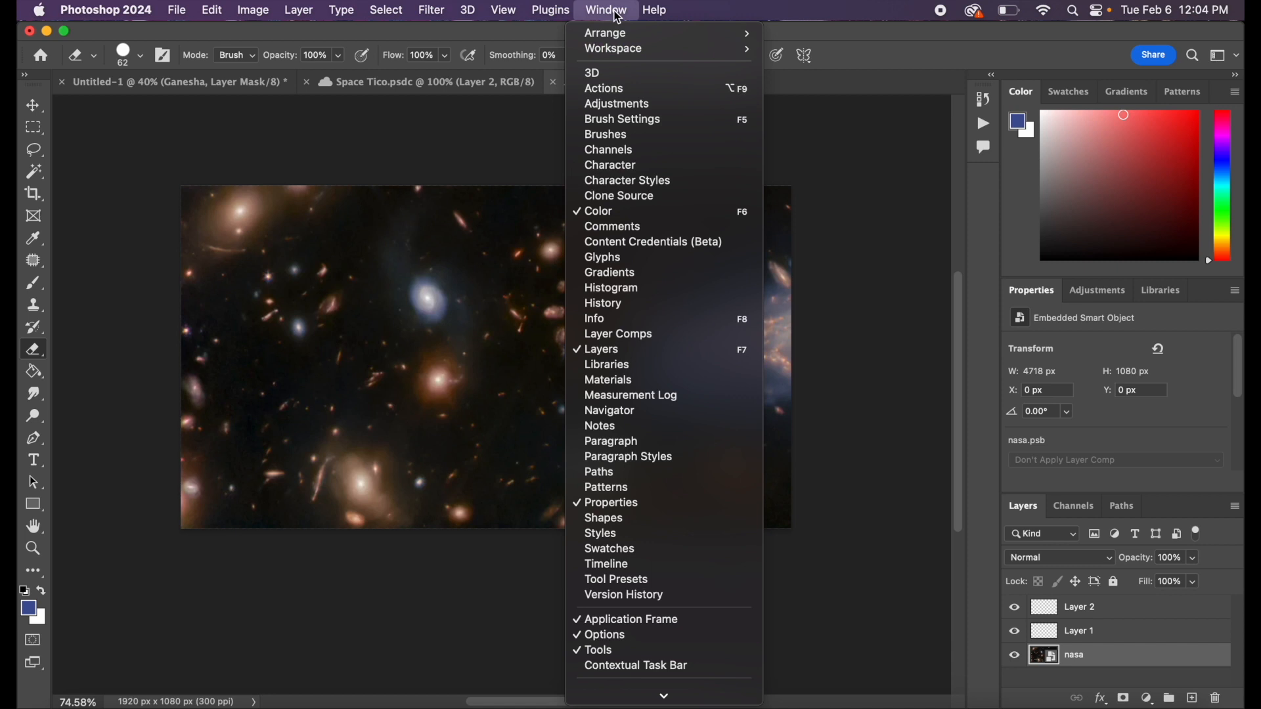
click(620, 564)
drag(578, 636, 588, 465)
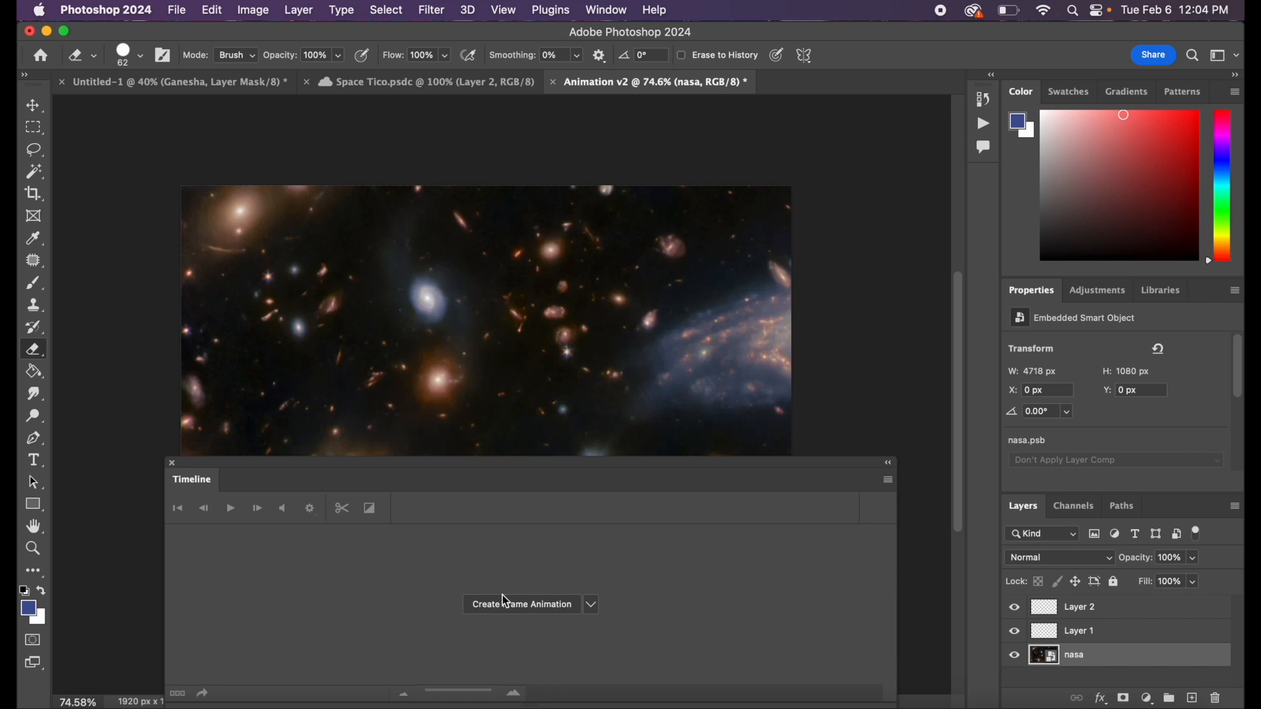
click(592, 606)
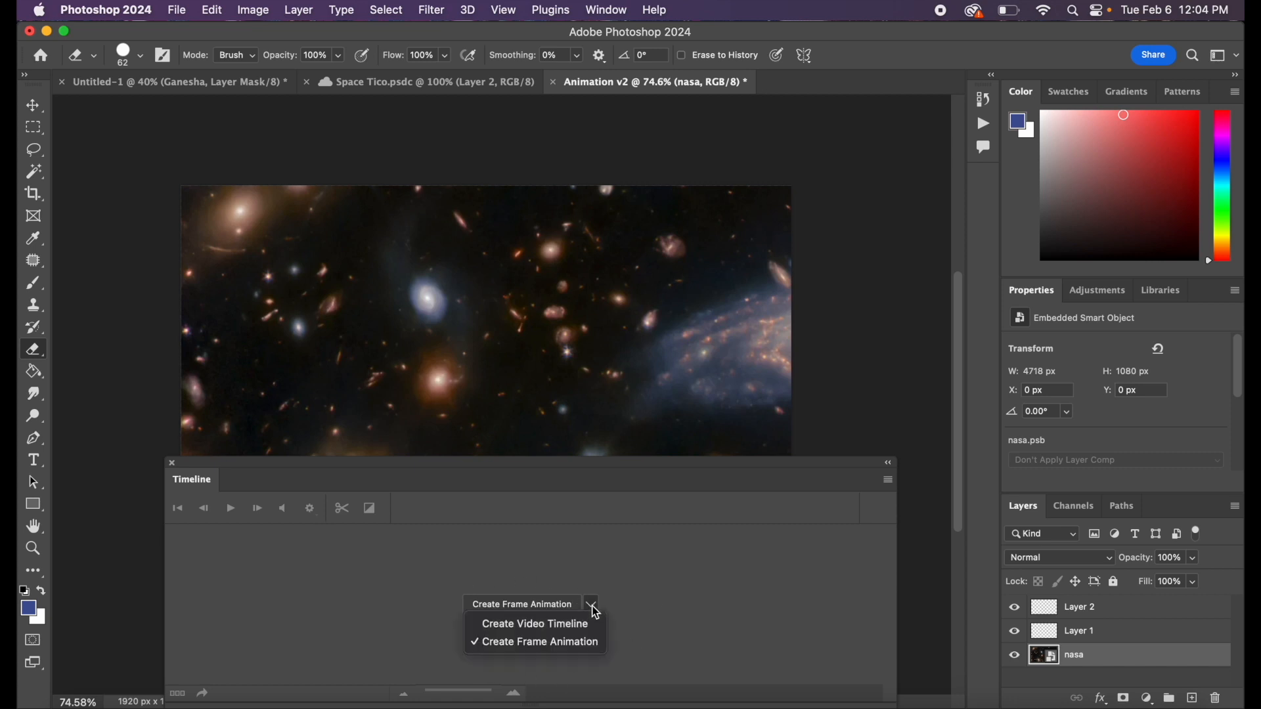
click(530, 624)
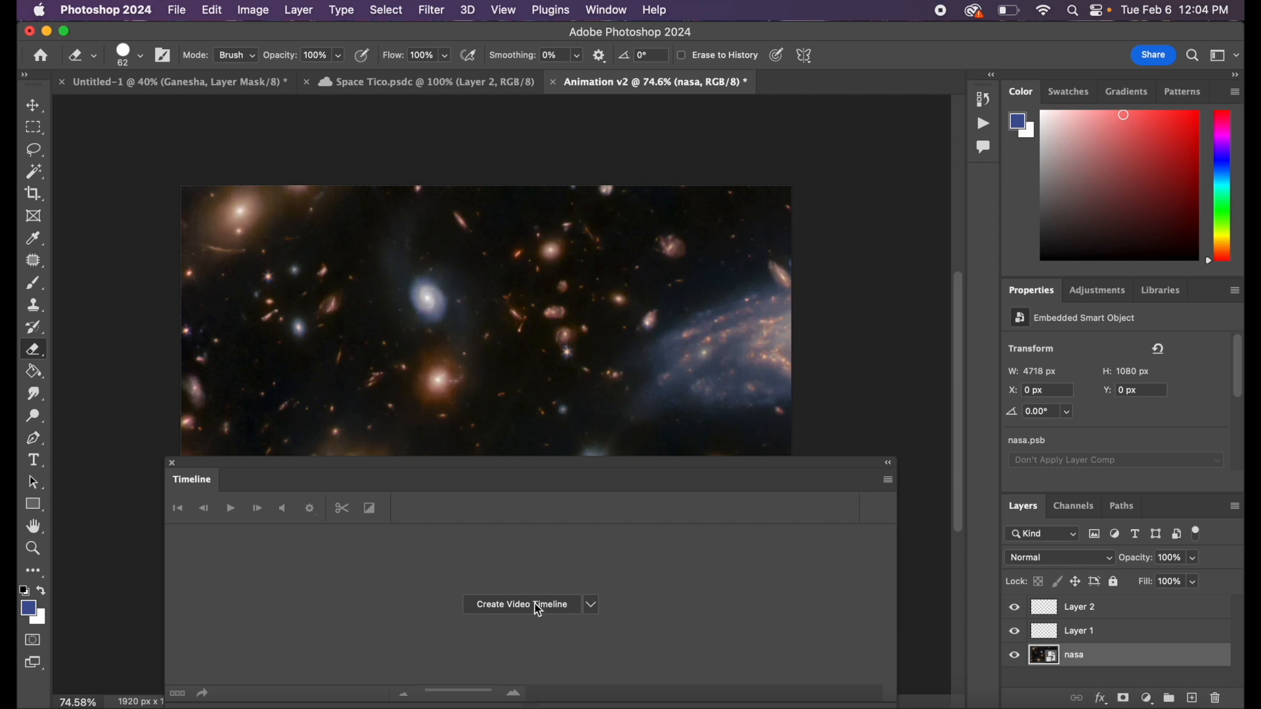
click(535, 604)
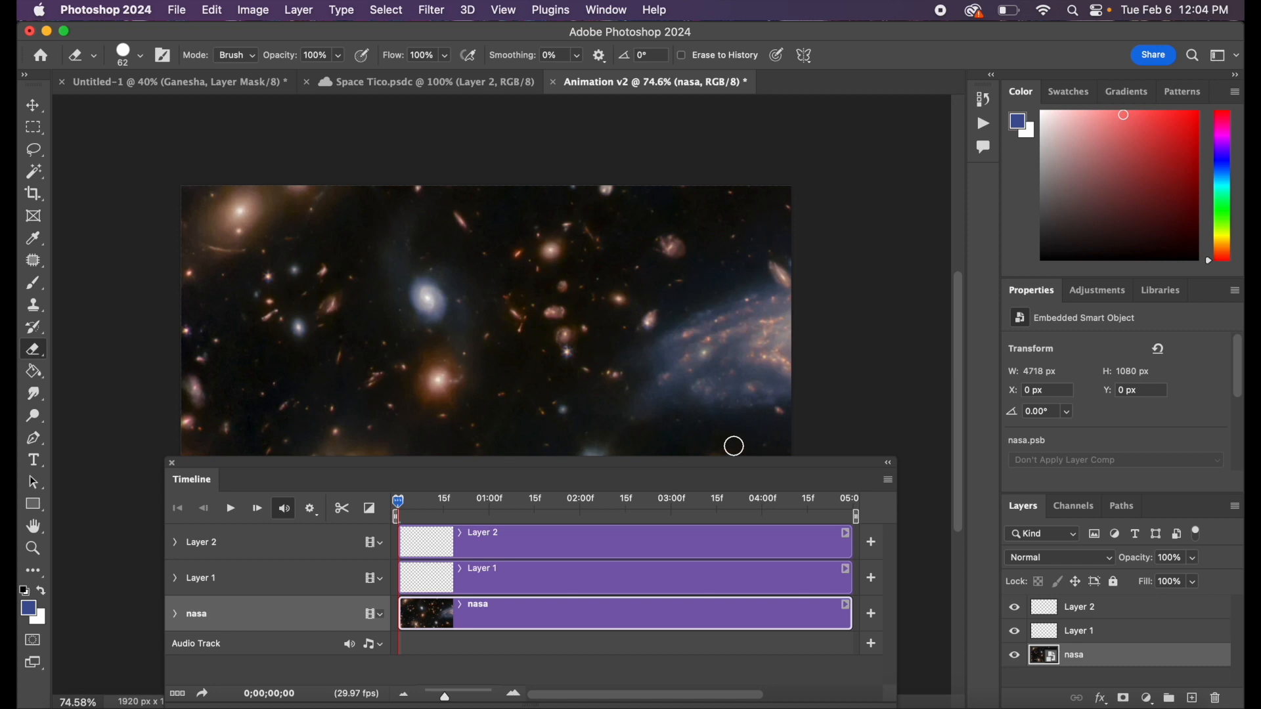
- Set the timeline frame rate to 12 fps
drag(717, 459, 696, 475)
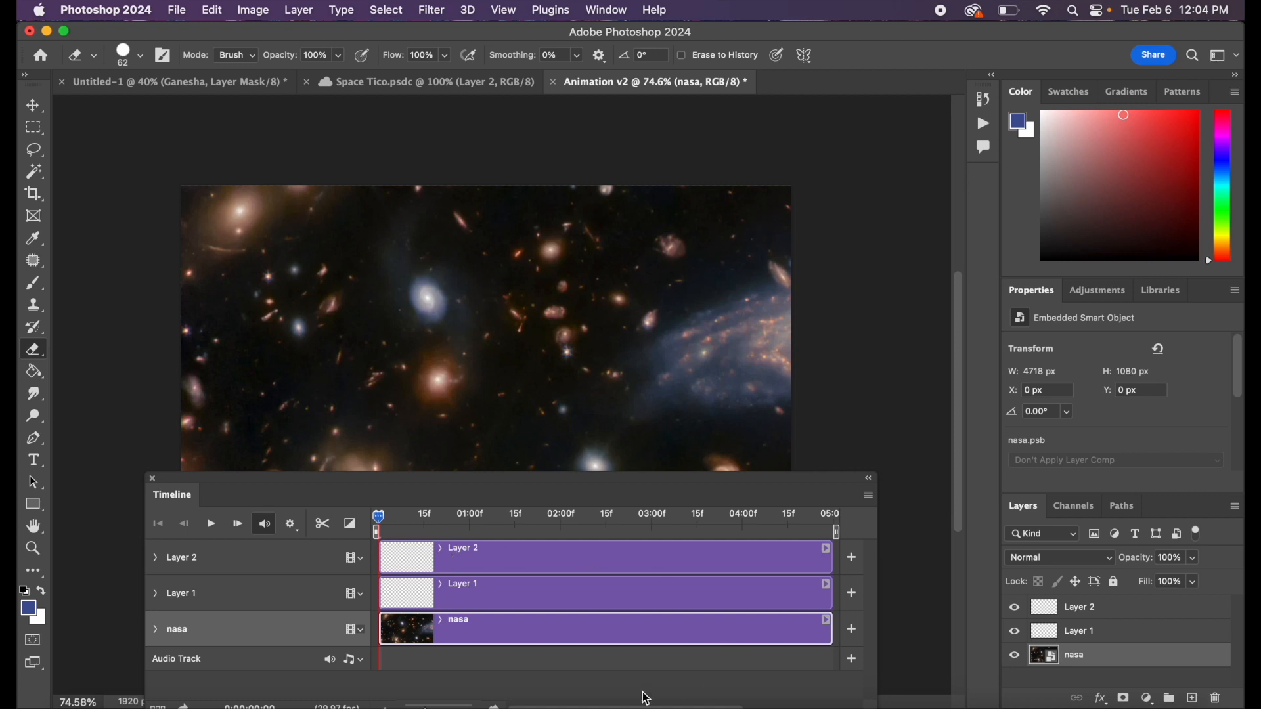
click(871, 497)
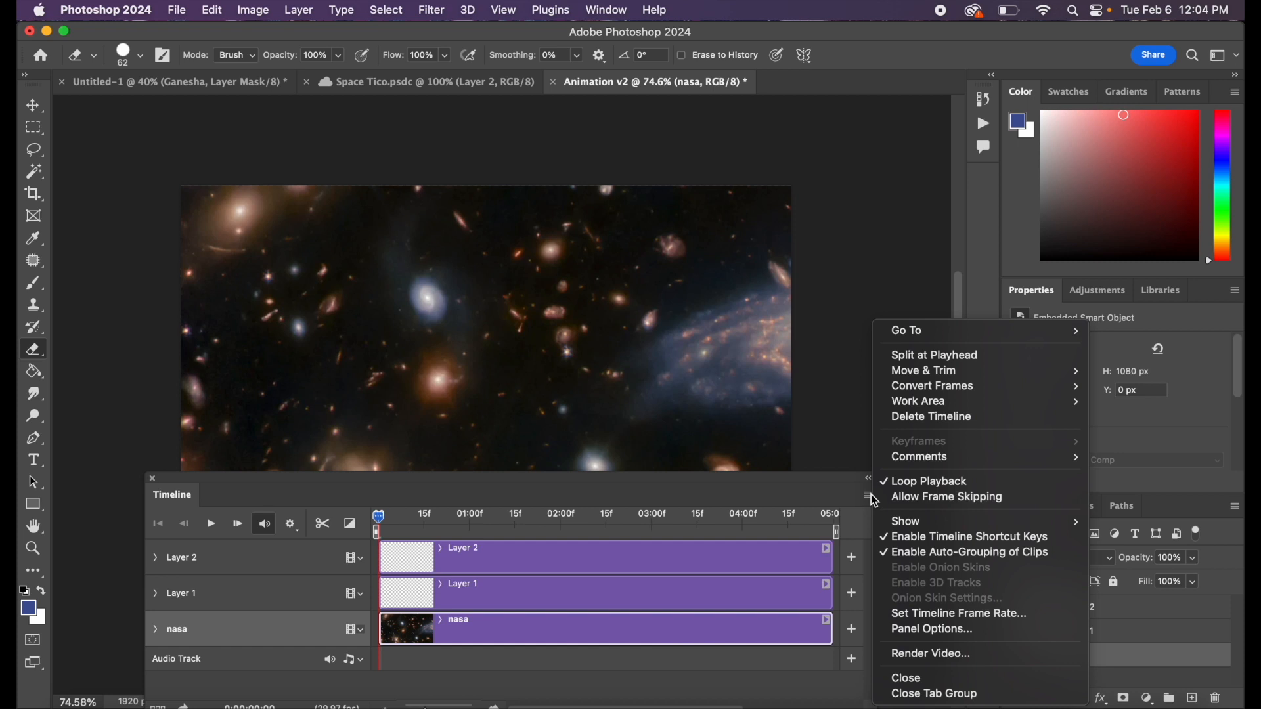
click(1005, 616)
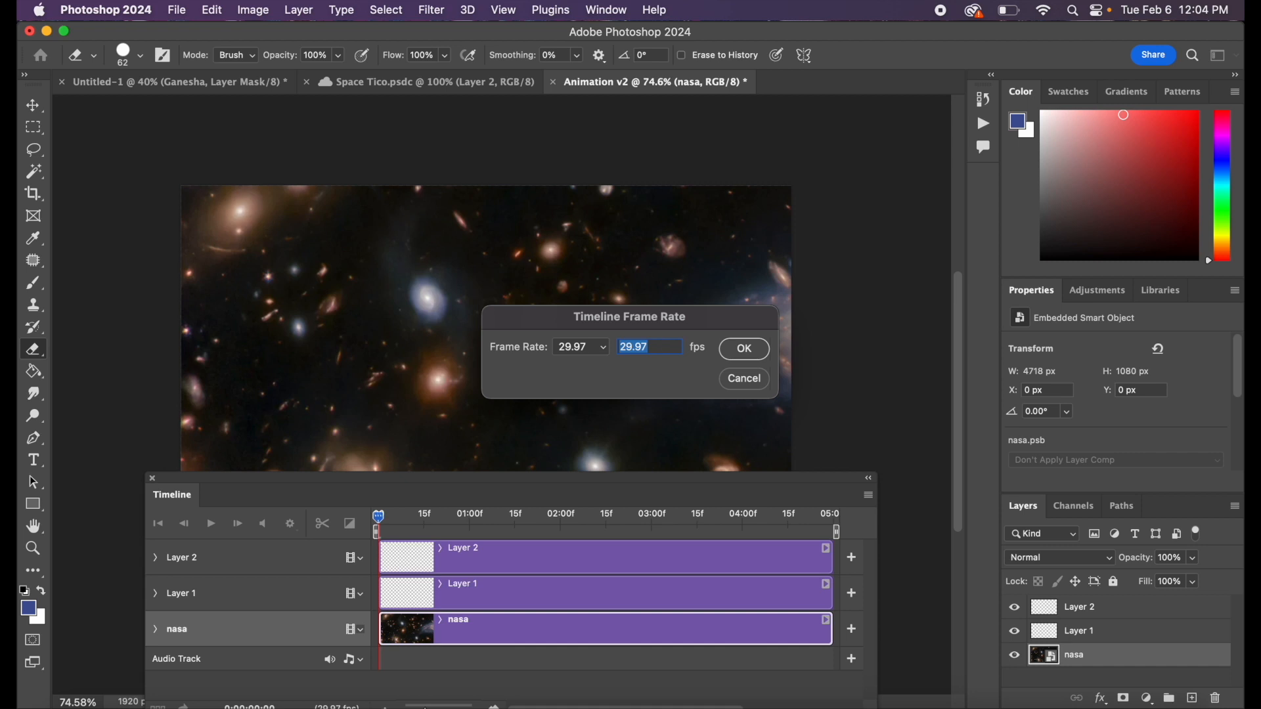
text(12)
click(749, 349)
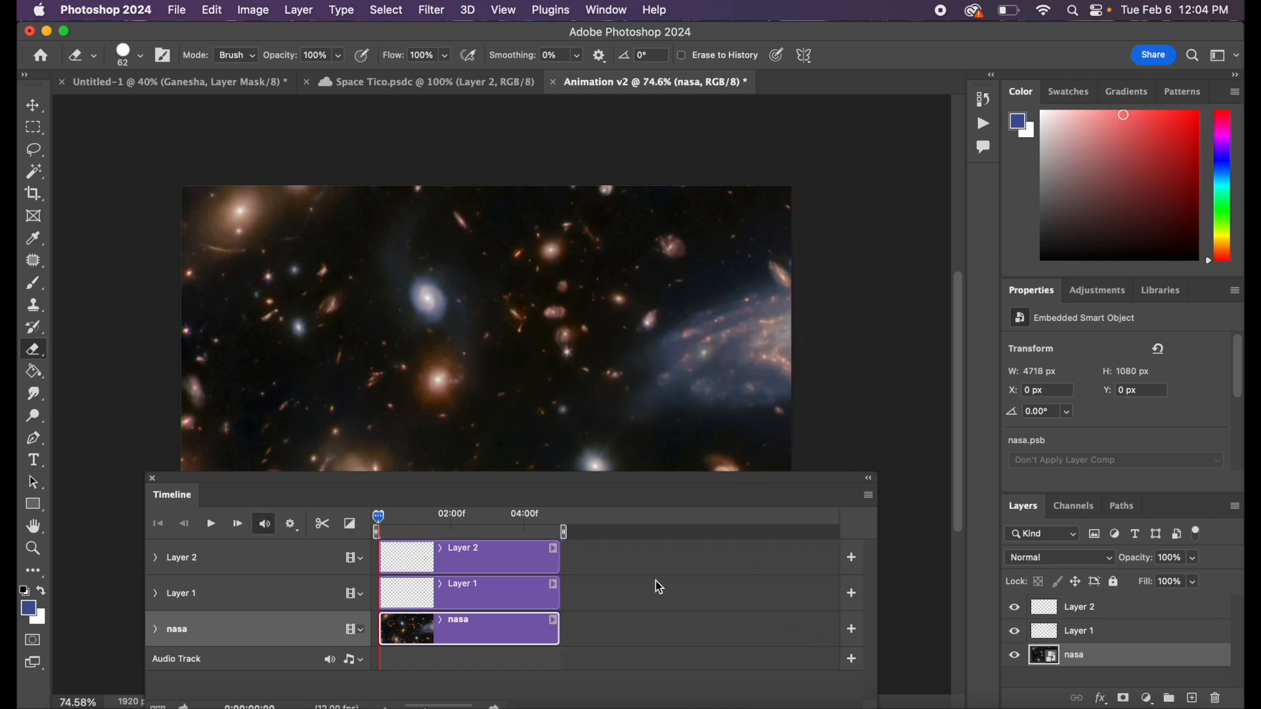
- Trim the Layer 1 clip to end at 03:00f and the Layer 2 clip to start at 03:00f
drag(620, 483, 616, 444)
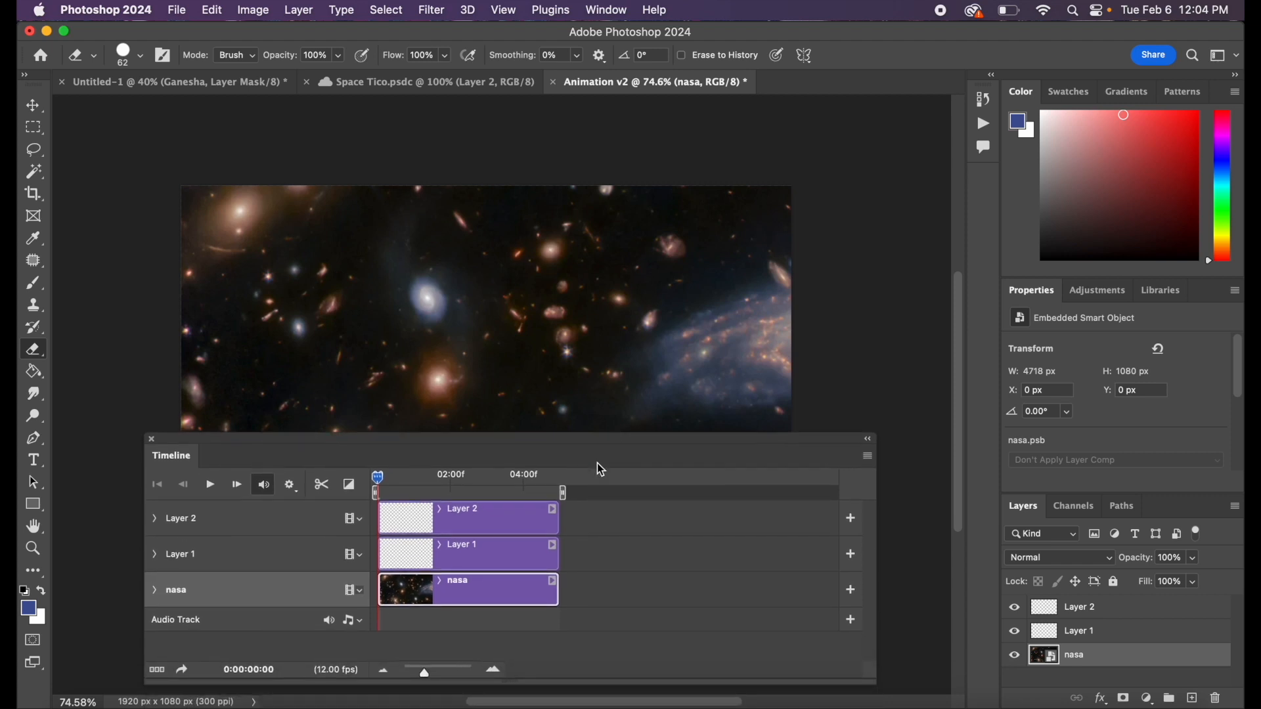
drag(426, 671, 435, 671)
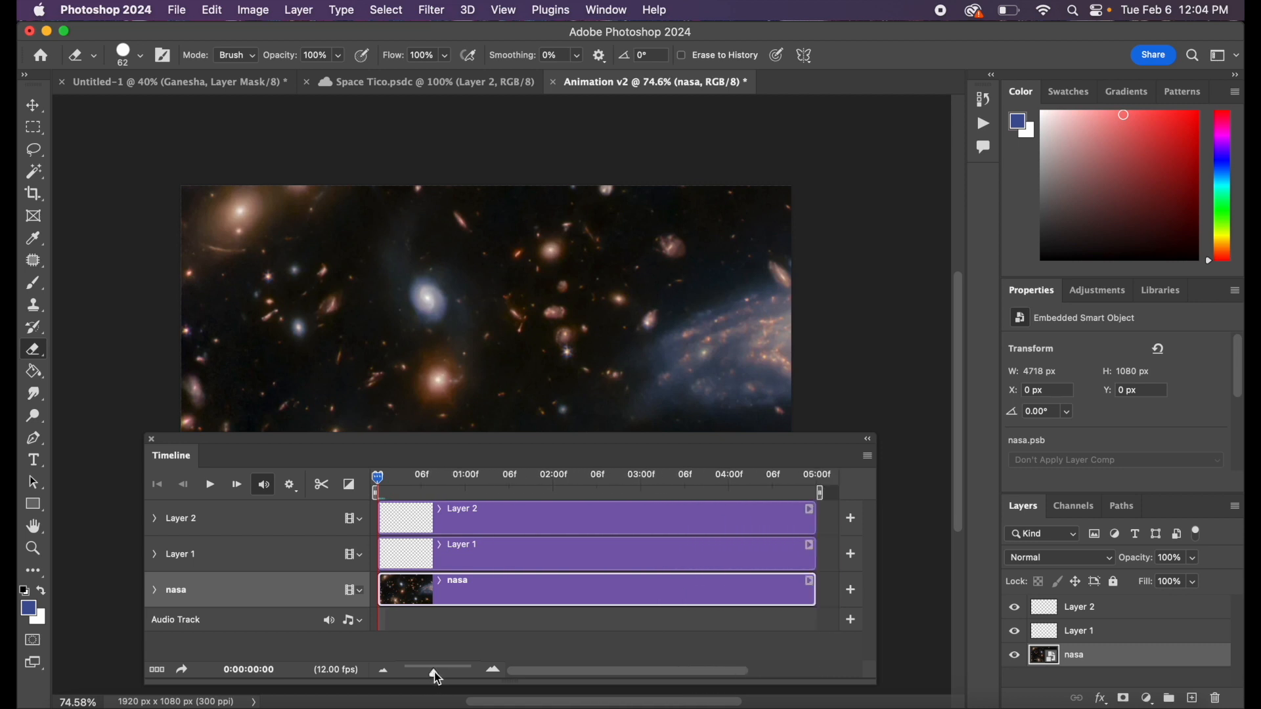
click(385, 671)
drag(431, 669, 431, 673)
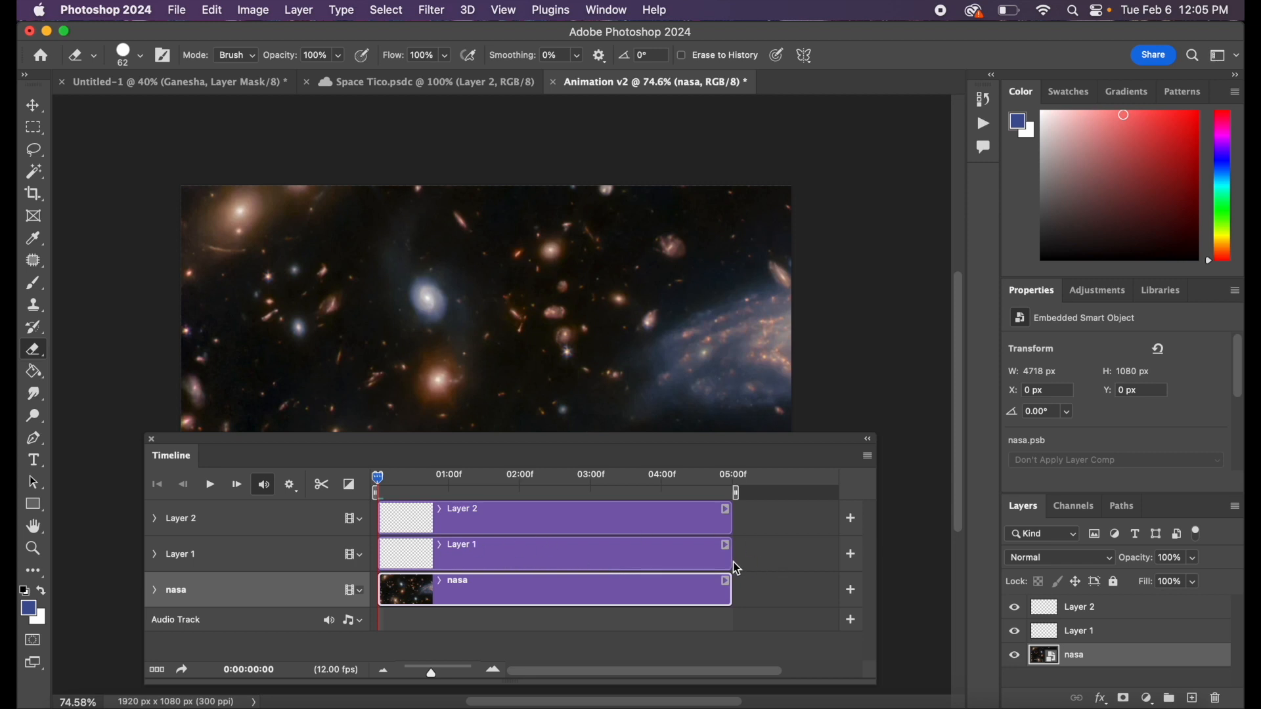
drag(730, 562, 591, 556)
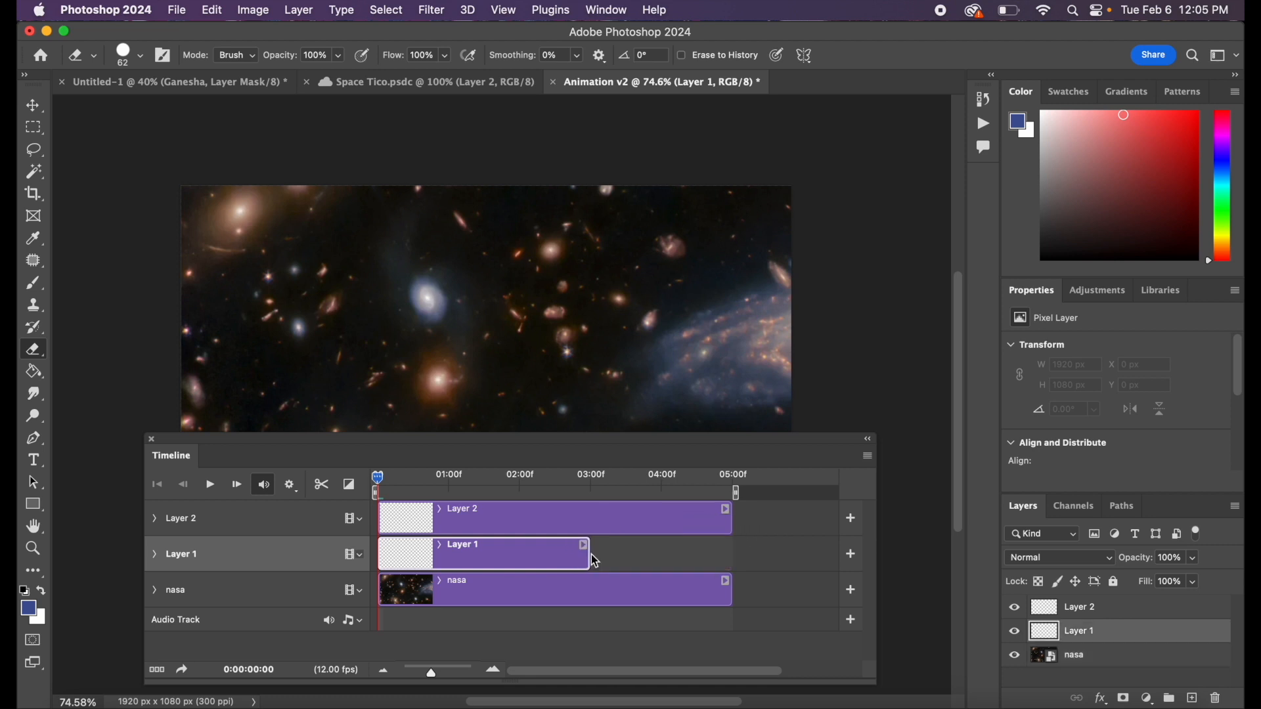
drag(381, 520, 591, 524)
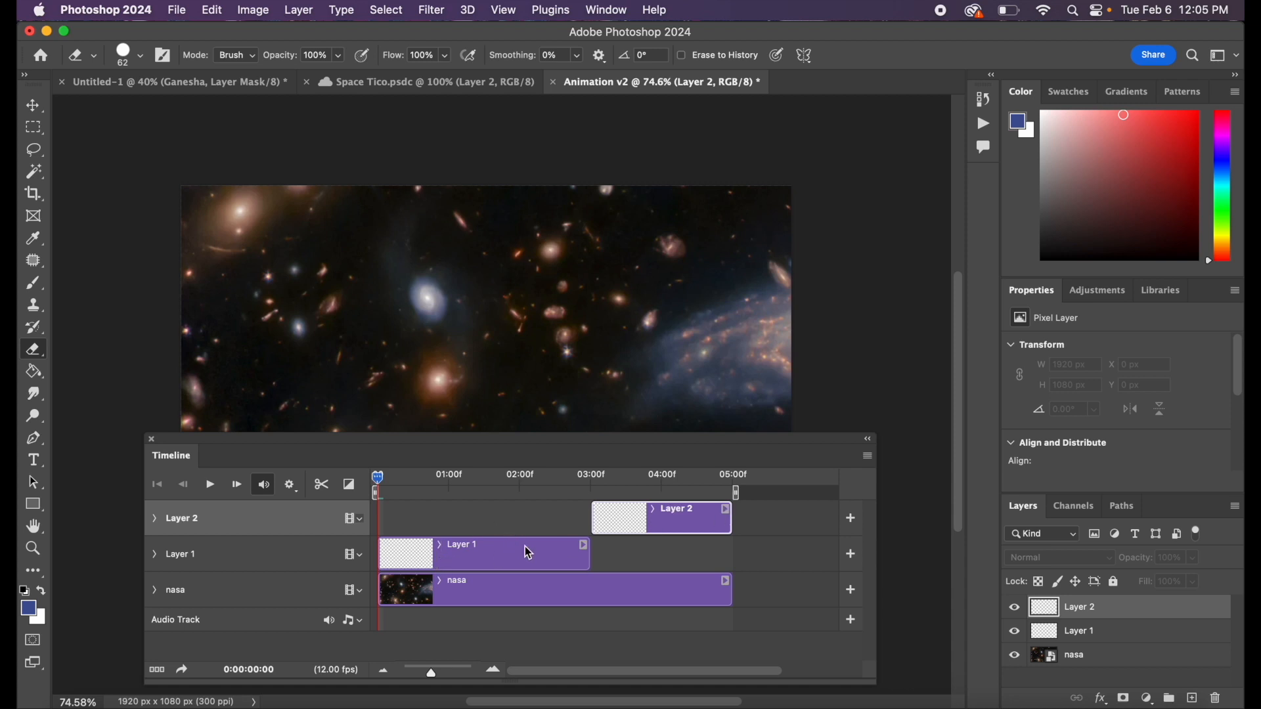
- Expand the nasa track and enable Transform animation with a first keyframe at the start of the timeline
mouse_move(486, 441)
mouse_down()
mouse_move(484, 483)
mouse_move(490, 456)
mouse_up()
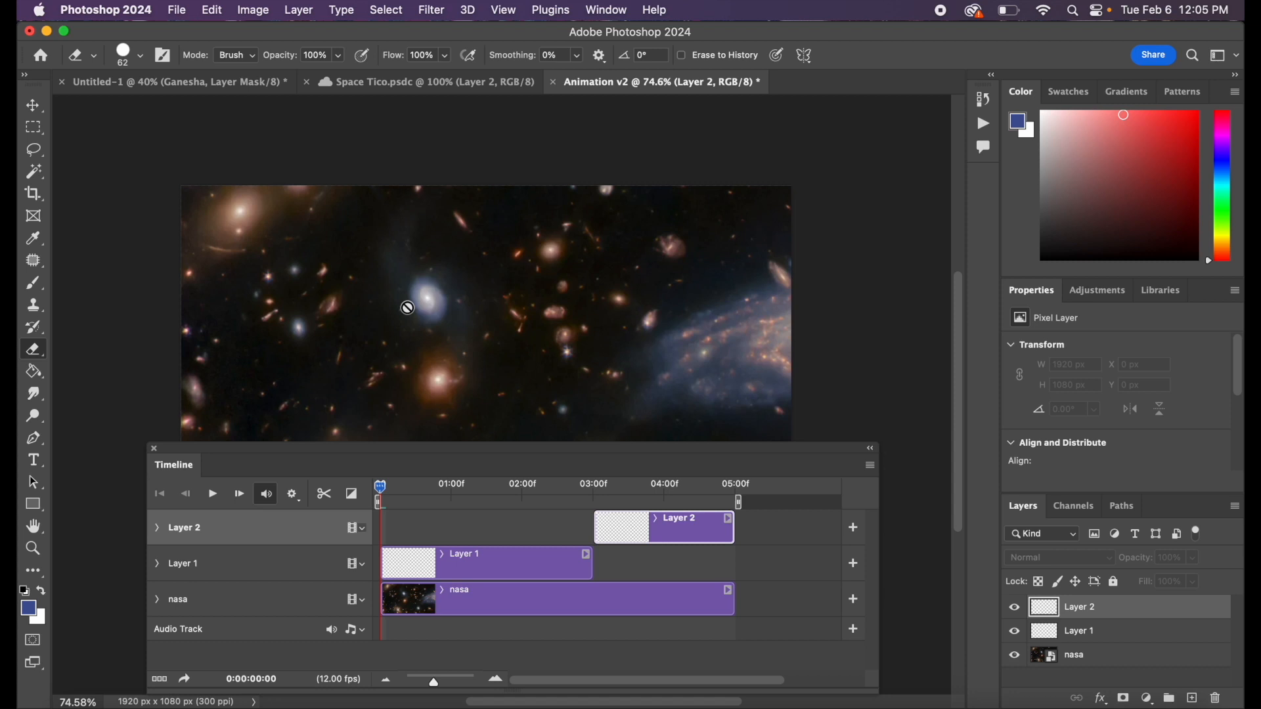
click(1143, 664)
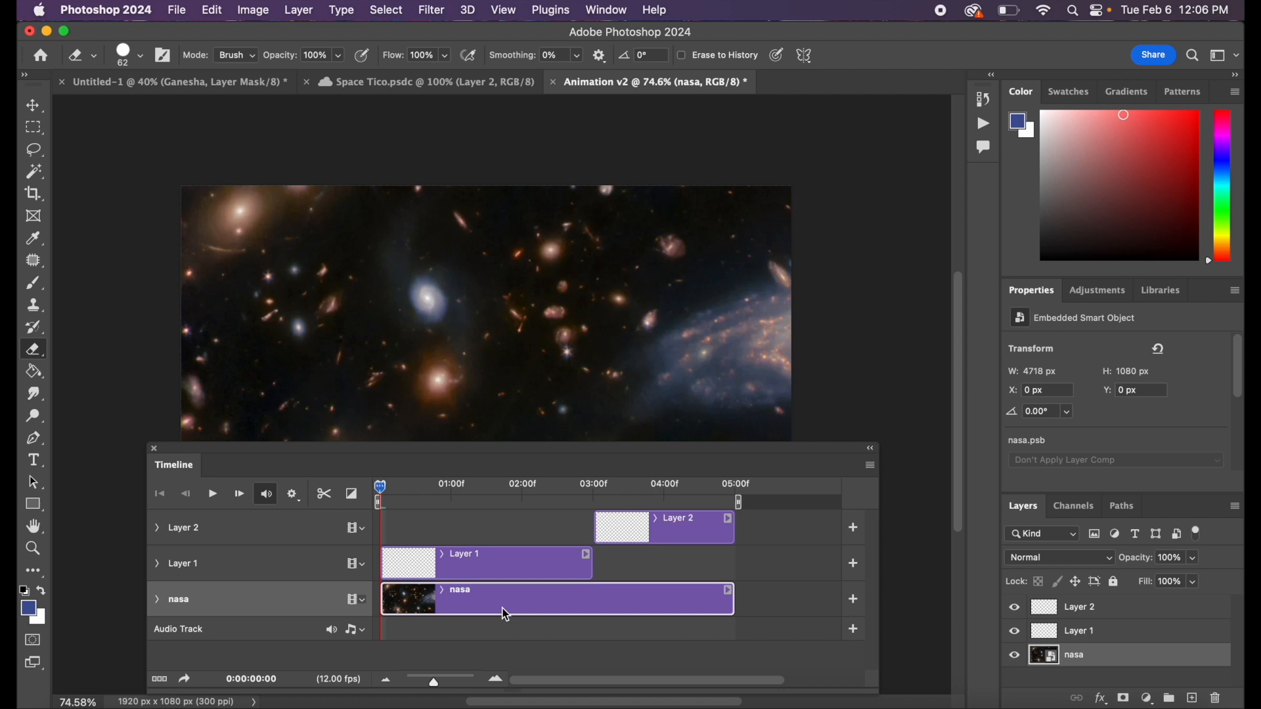
scroll(523, 393, down, 5)
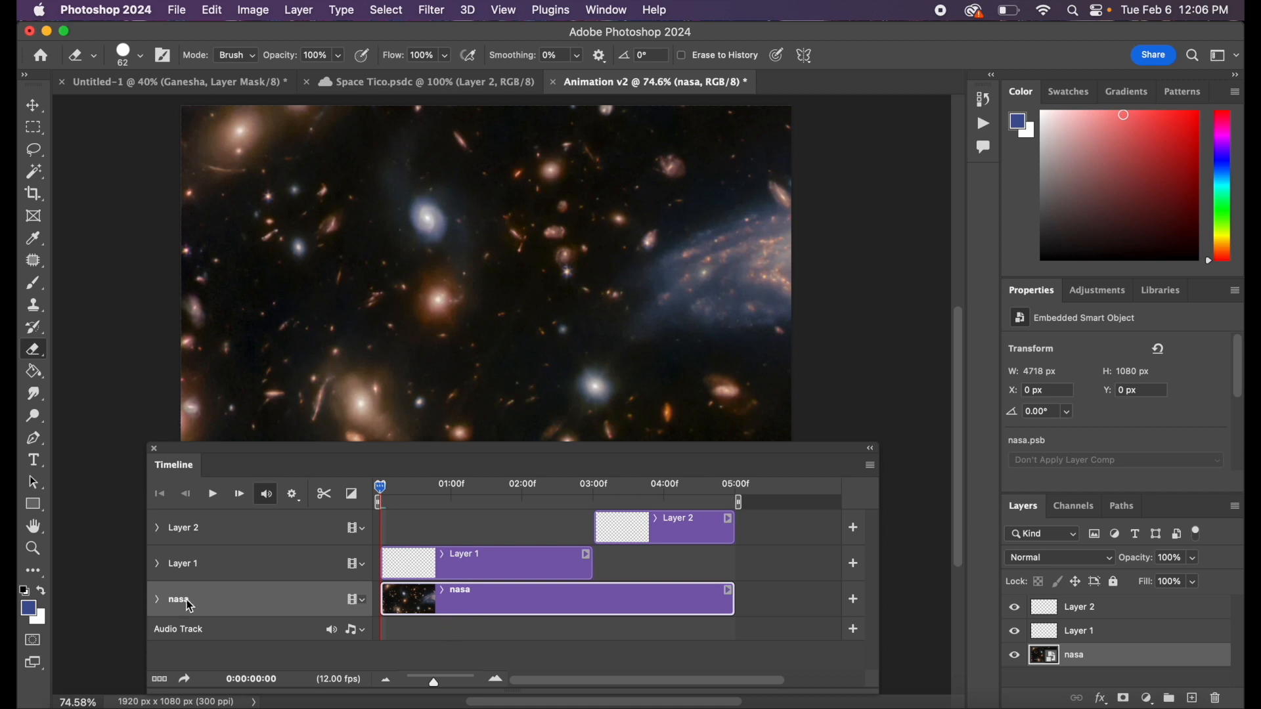
click(157, 600)
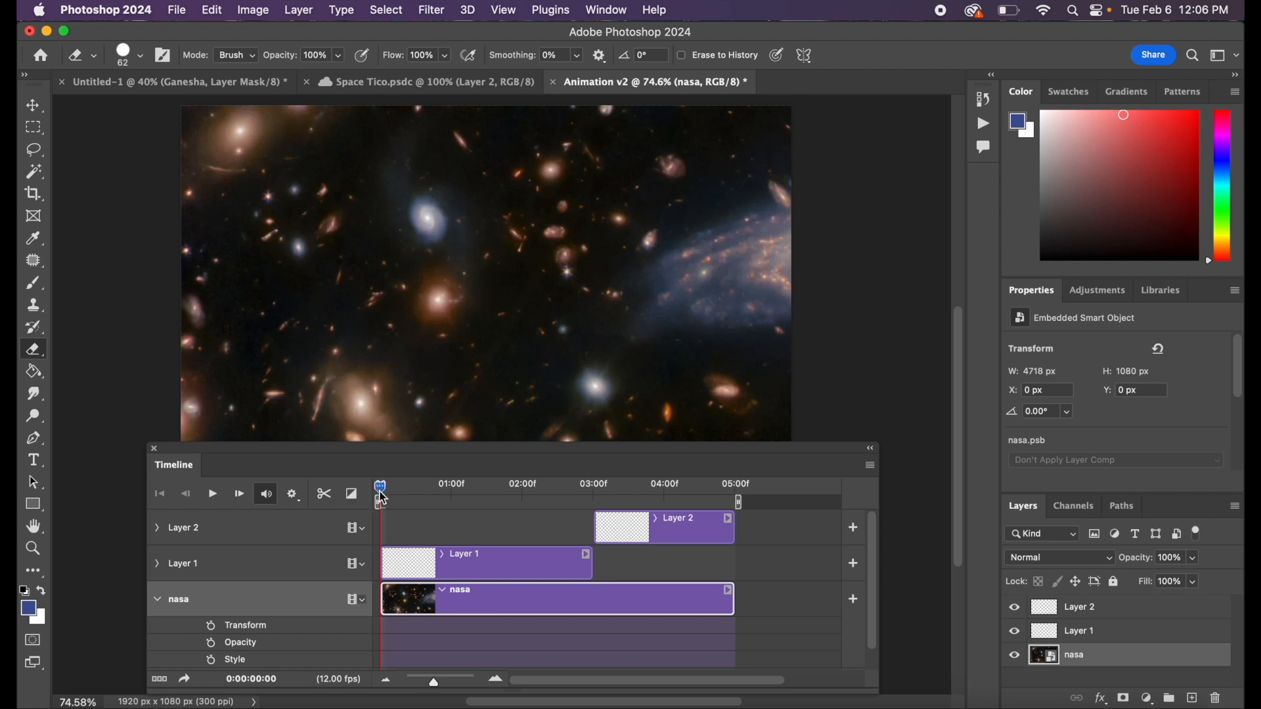
click(211, 627)
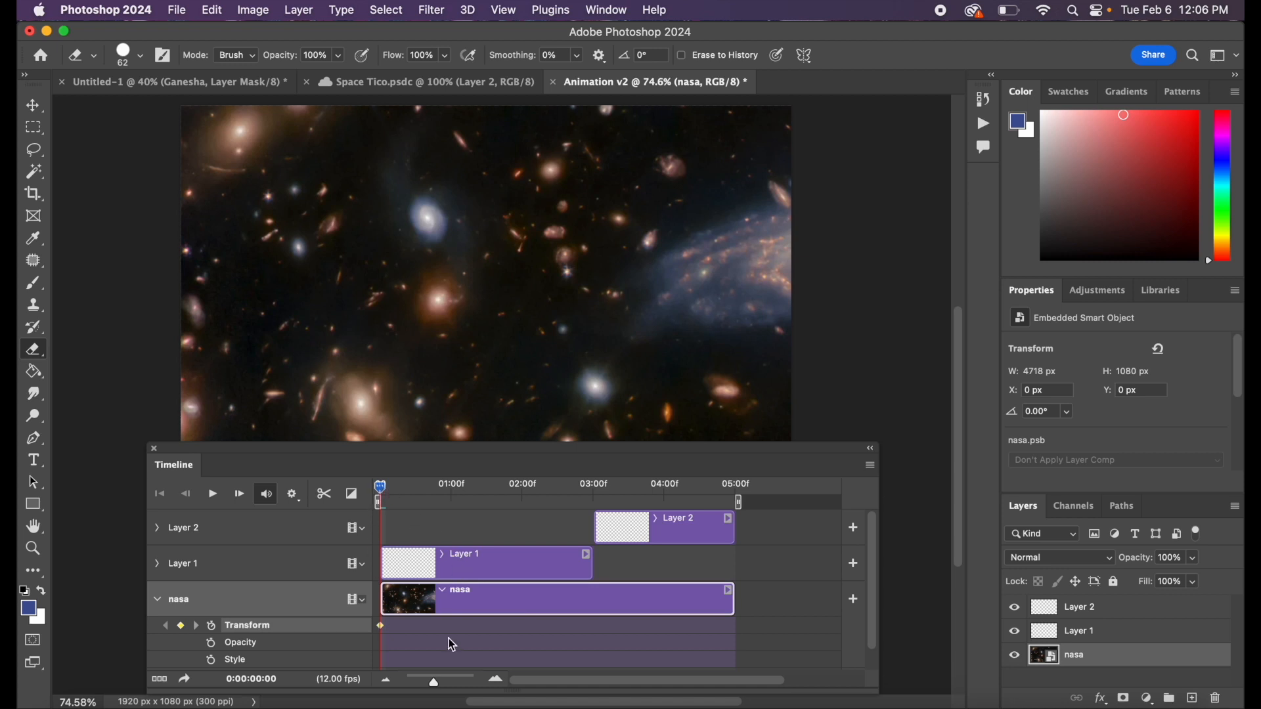
- Add a Transform keyframe at 04f on the nasa track and shift the image horizontally to X -240 px
drag(436, 683, 443, 683)
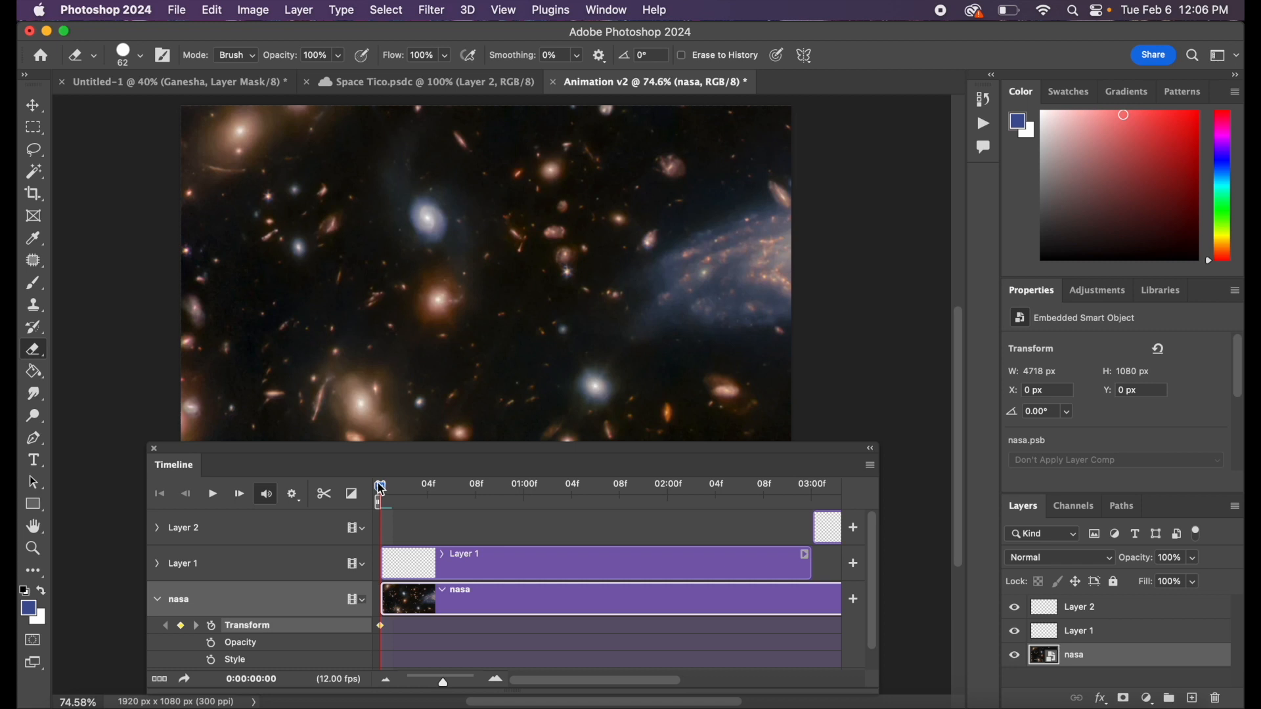
drag(381, 487, 428, 490)
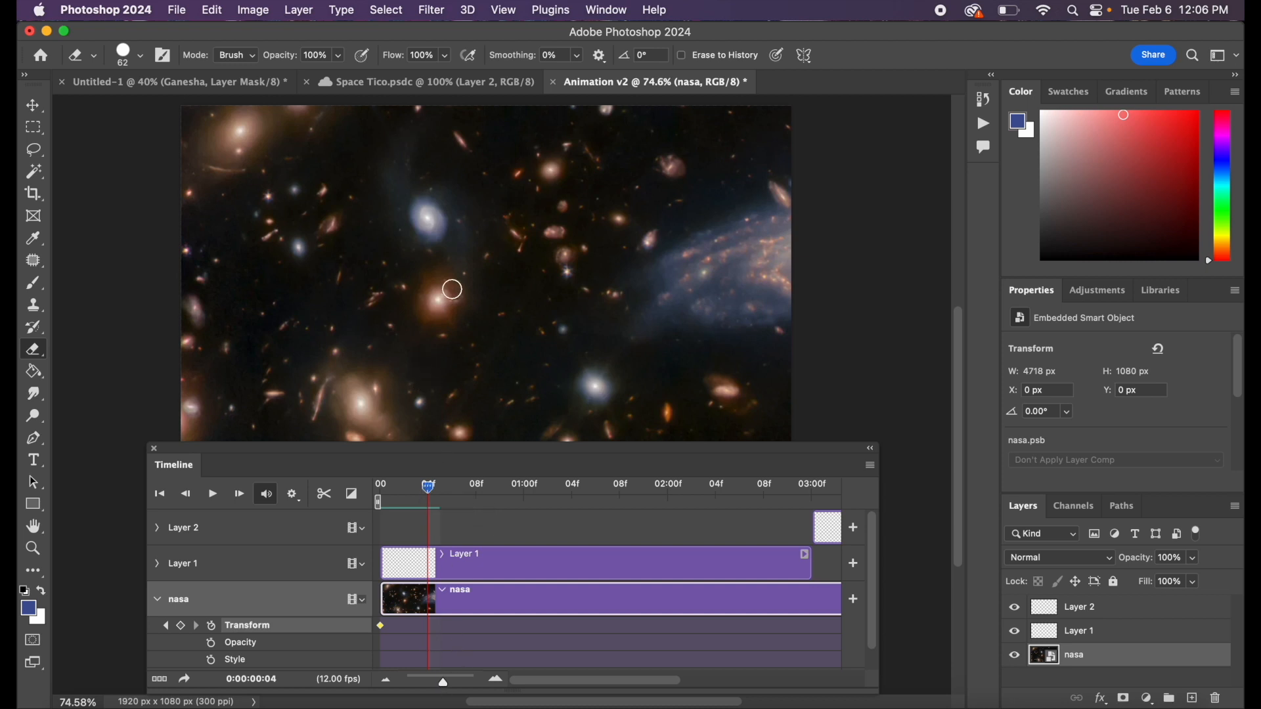
click(34, 105)
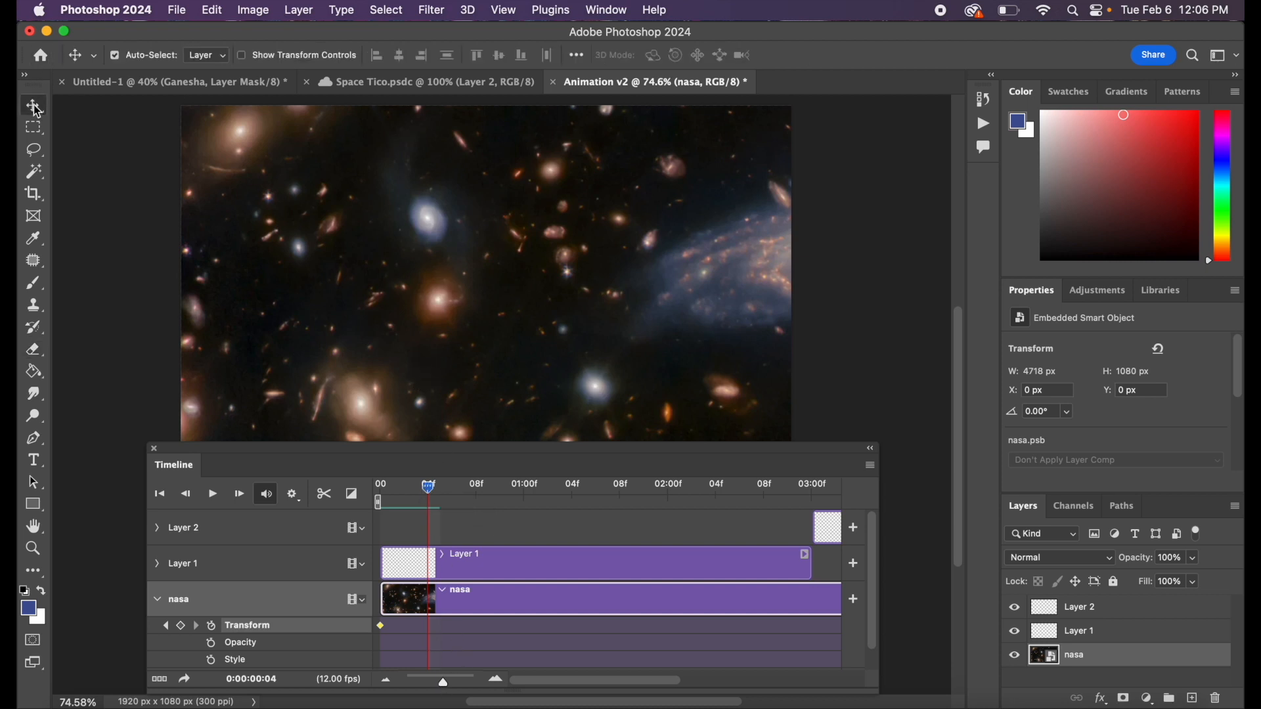
click(182, 627)
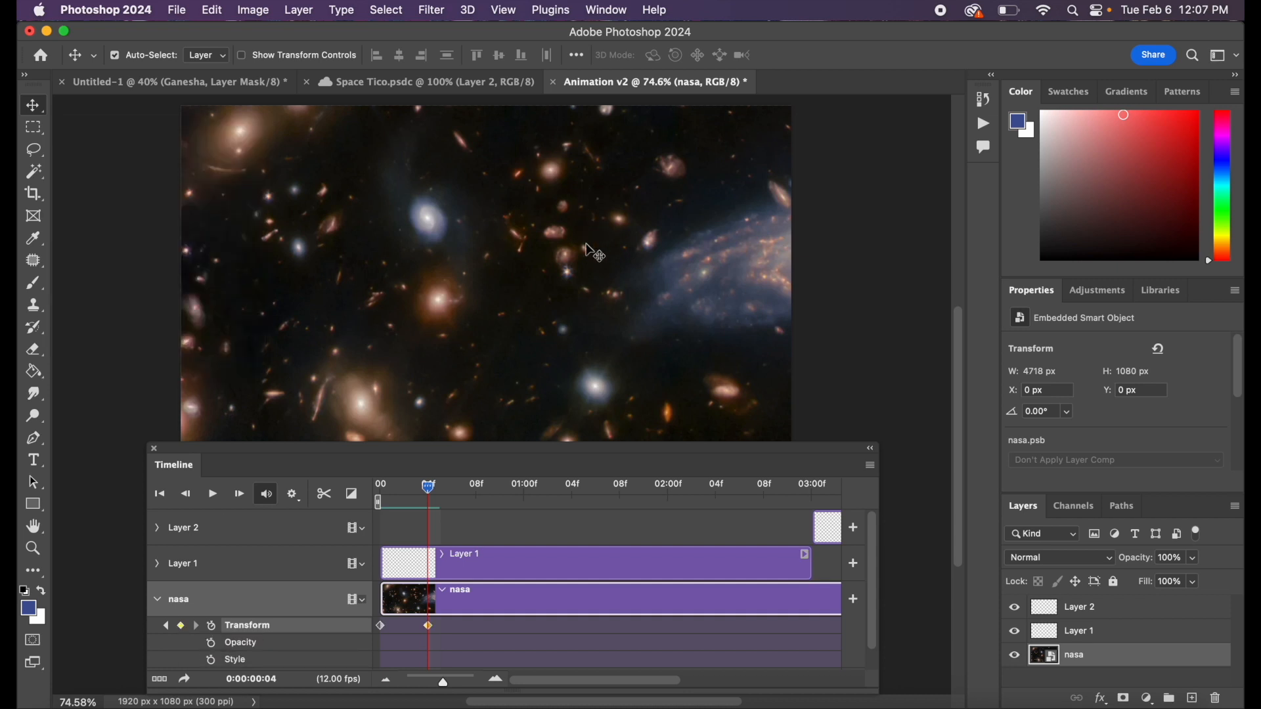
drag(589, 252, 509, 249)
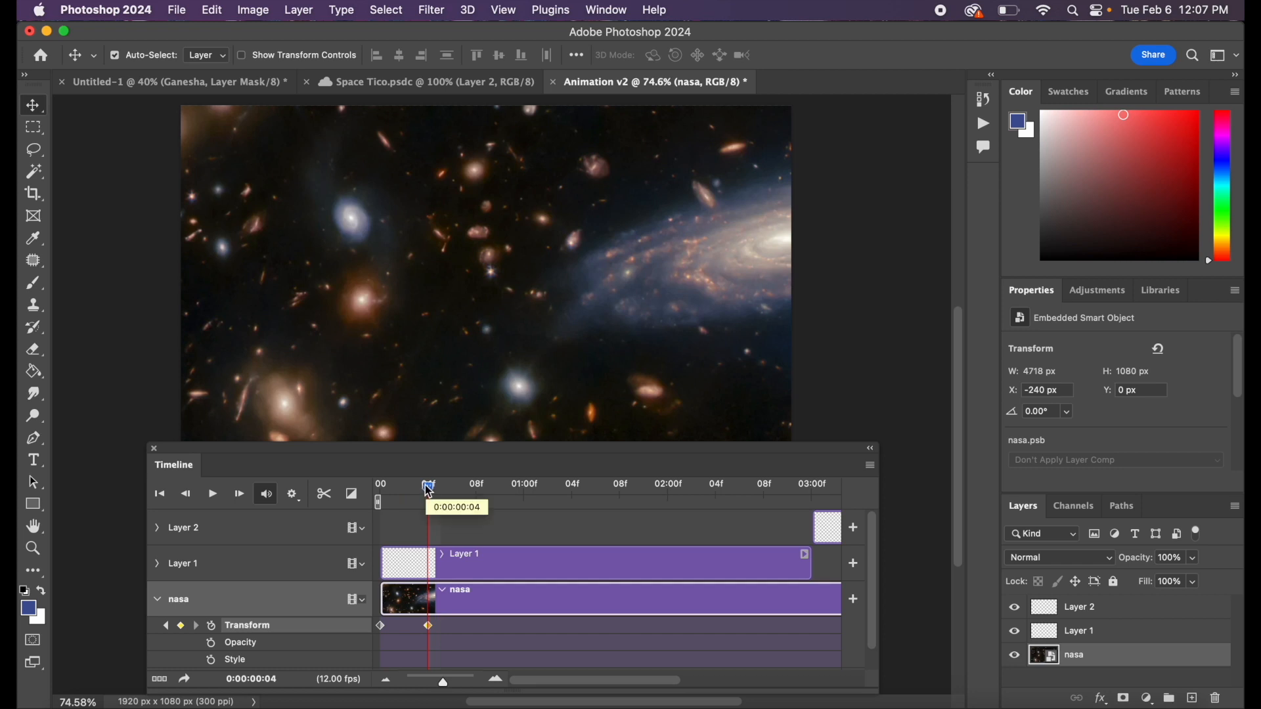
- Add Transform keyframes on the nasa track at 08f with the image at X -405 px and at 01:00f with X -646 px
drag(428, 492, 478, 494)
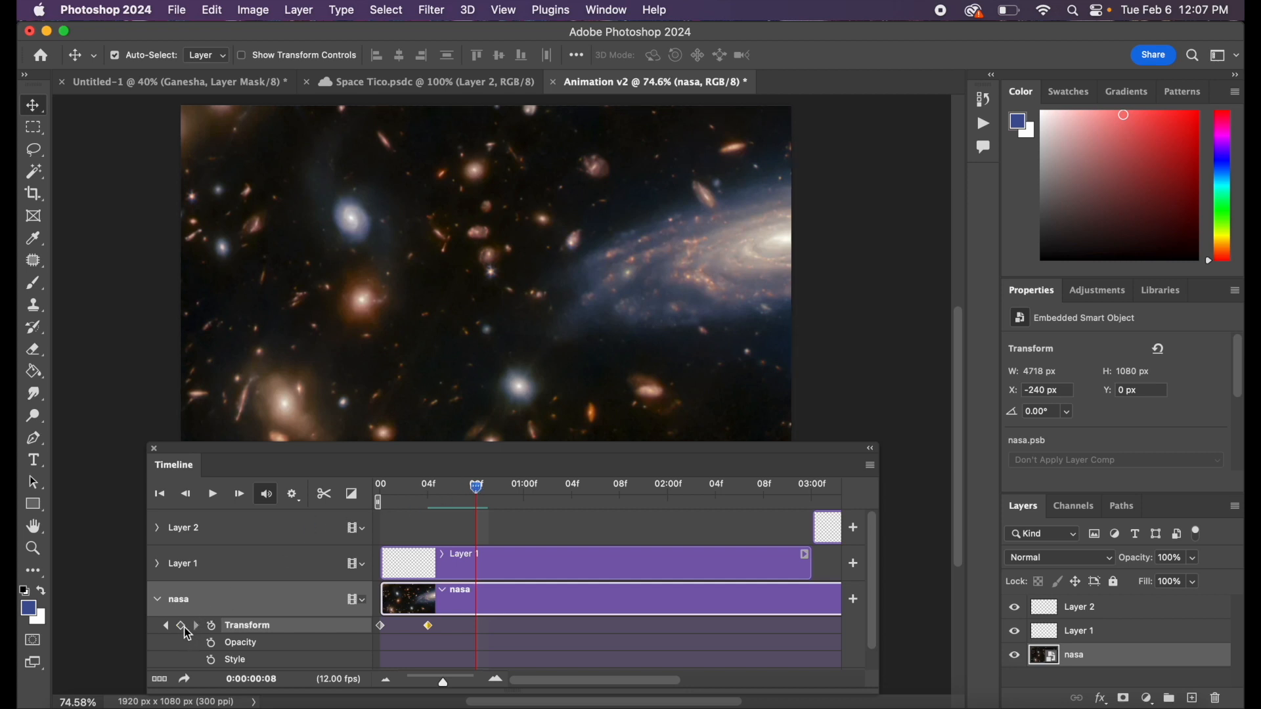
click(181, 625)
drag(529, 311, 474, 309)
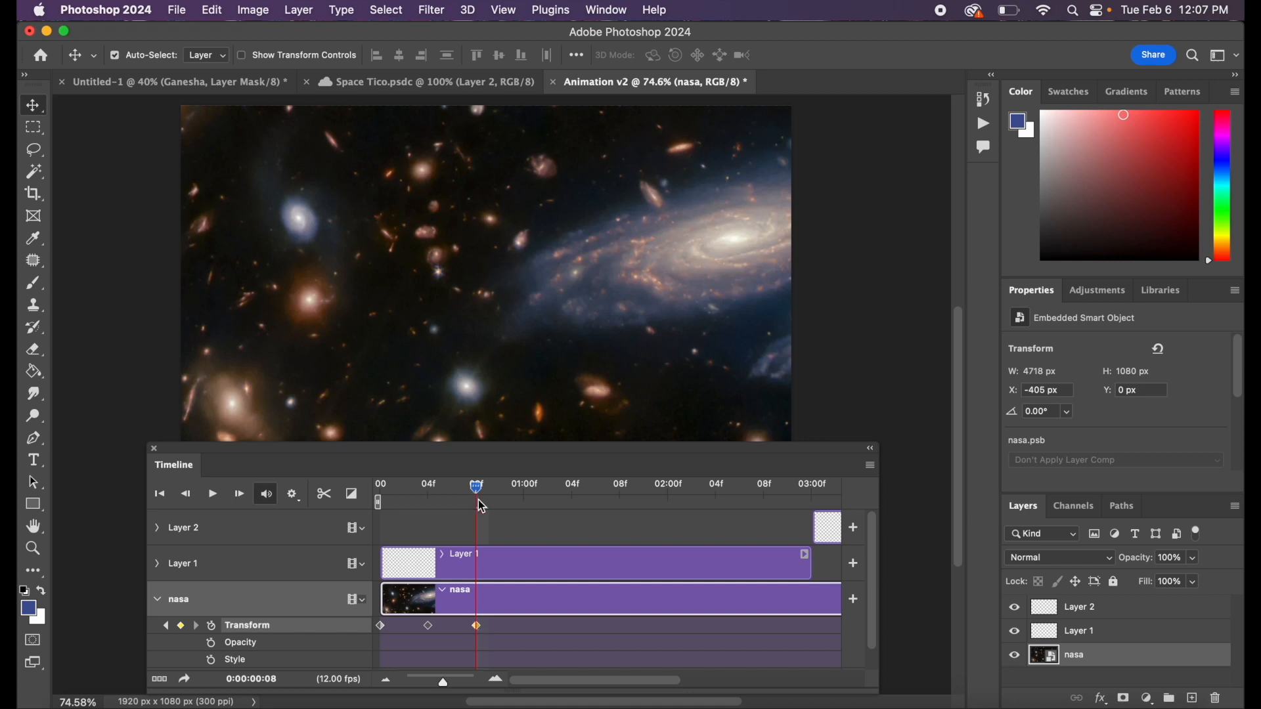
drag(477, 488, 525, 490)
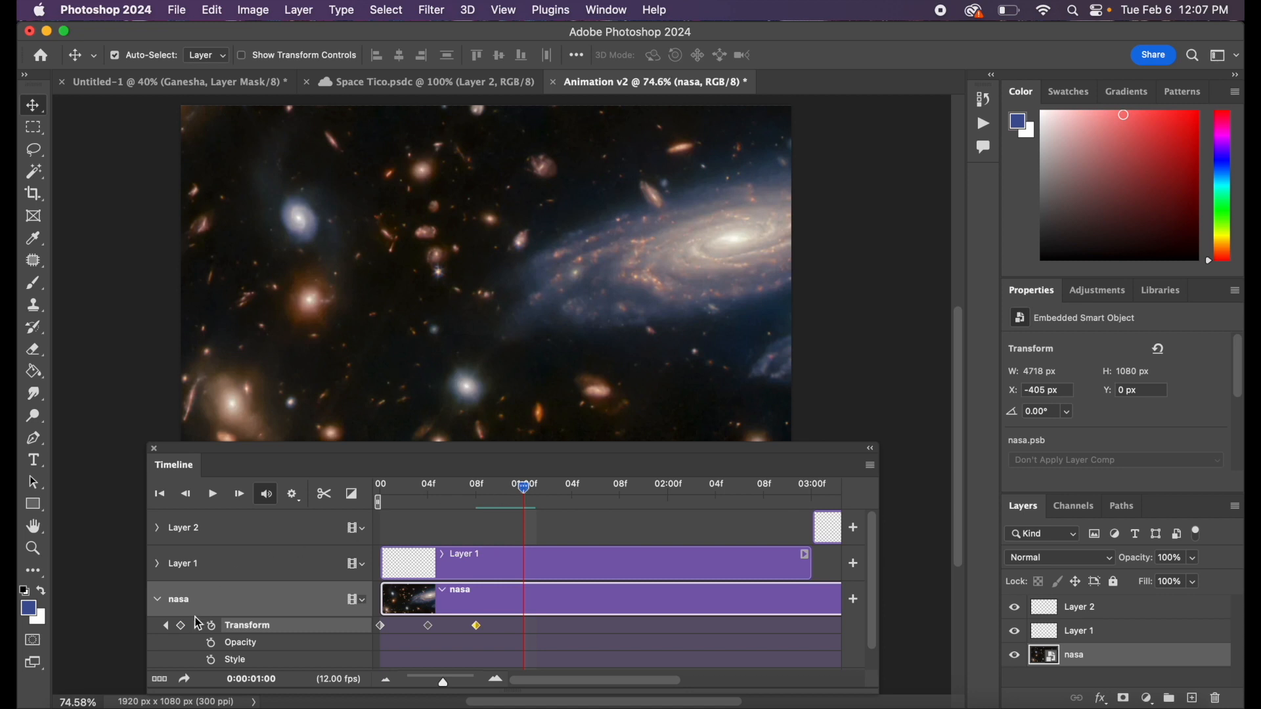
click(181, 628)
drag(600, 265, 522, 262)
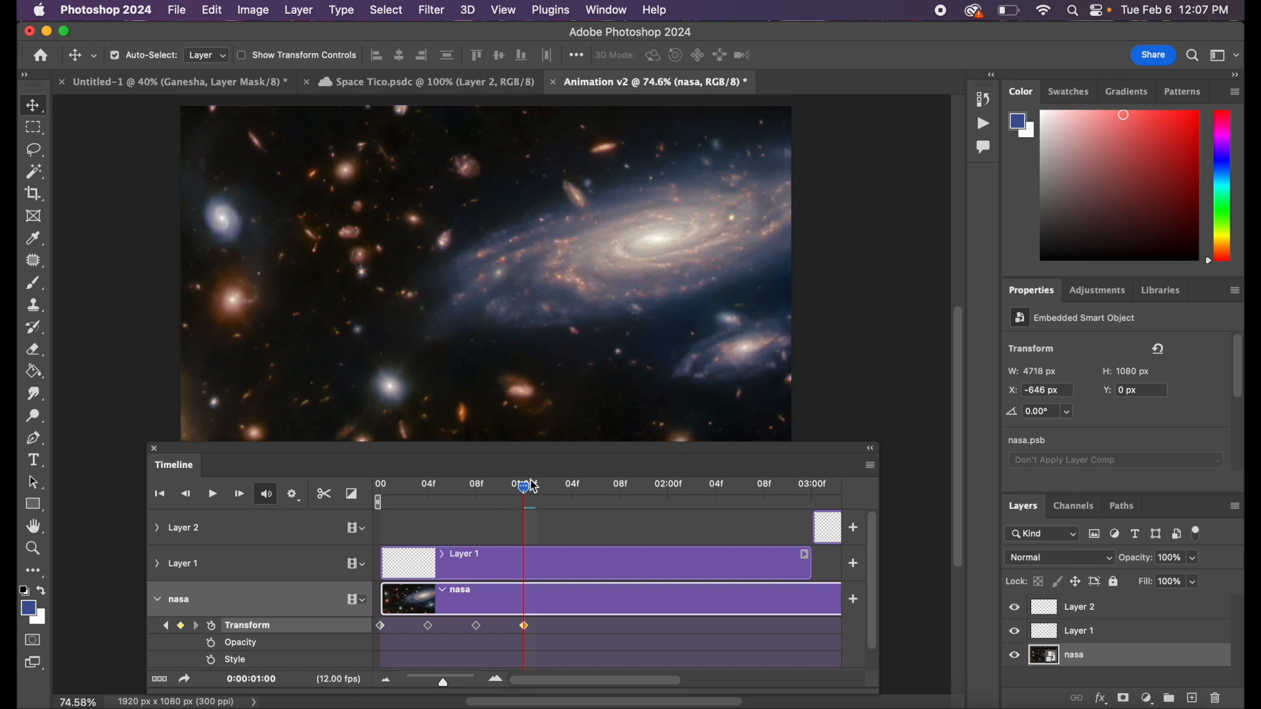
- Add Transform keyframes on the nasa track at 01:04f with the image at X -855 px and at 01:08f with X -1049 px
drag(525, 487, 576, 492)
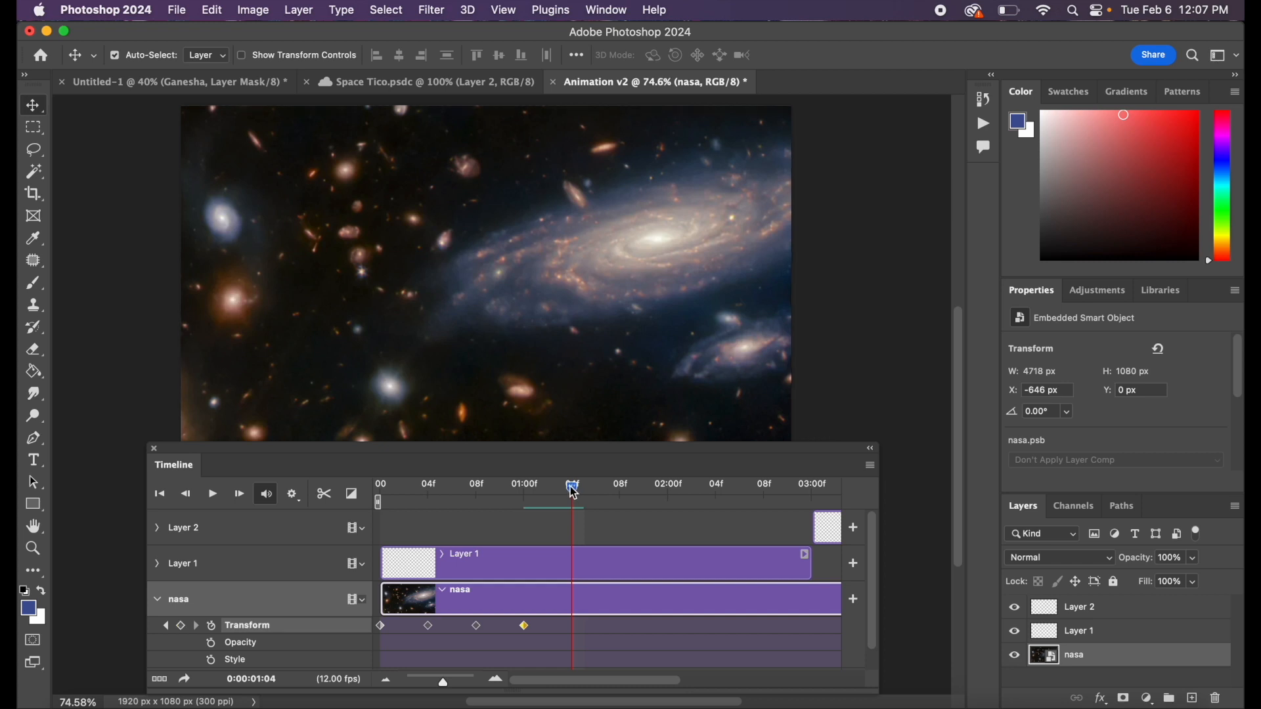
click(181, 626)
drag(577, 324, 512, 318)
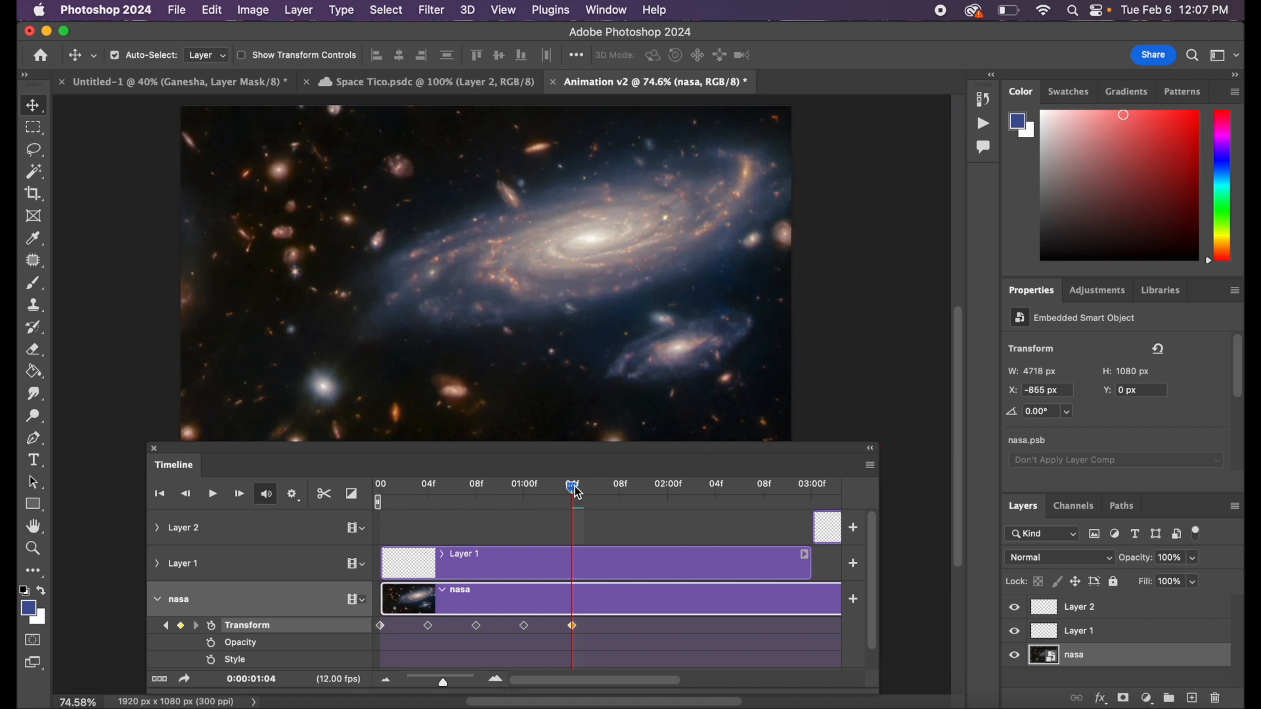
drag(574, 492, 620, 493)
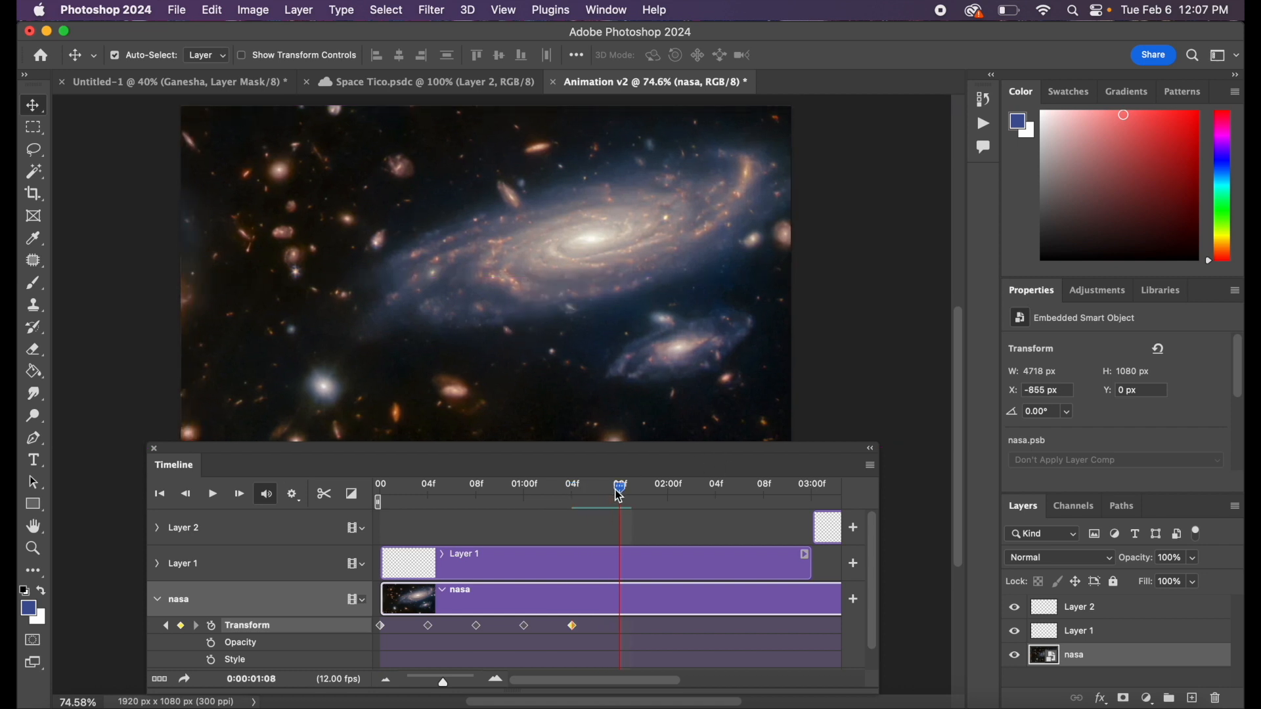
click(180, 625)
drag(589, 250, 530, 249)
- Add Transform keyframes on the nasa track at 02:00f with the image at X -1190 px and at 02:04f with X -1281 px
scroll(690, 588, right, 5)
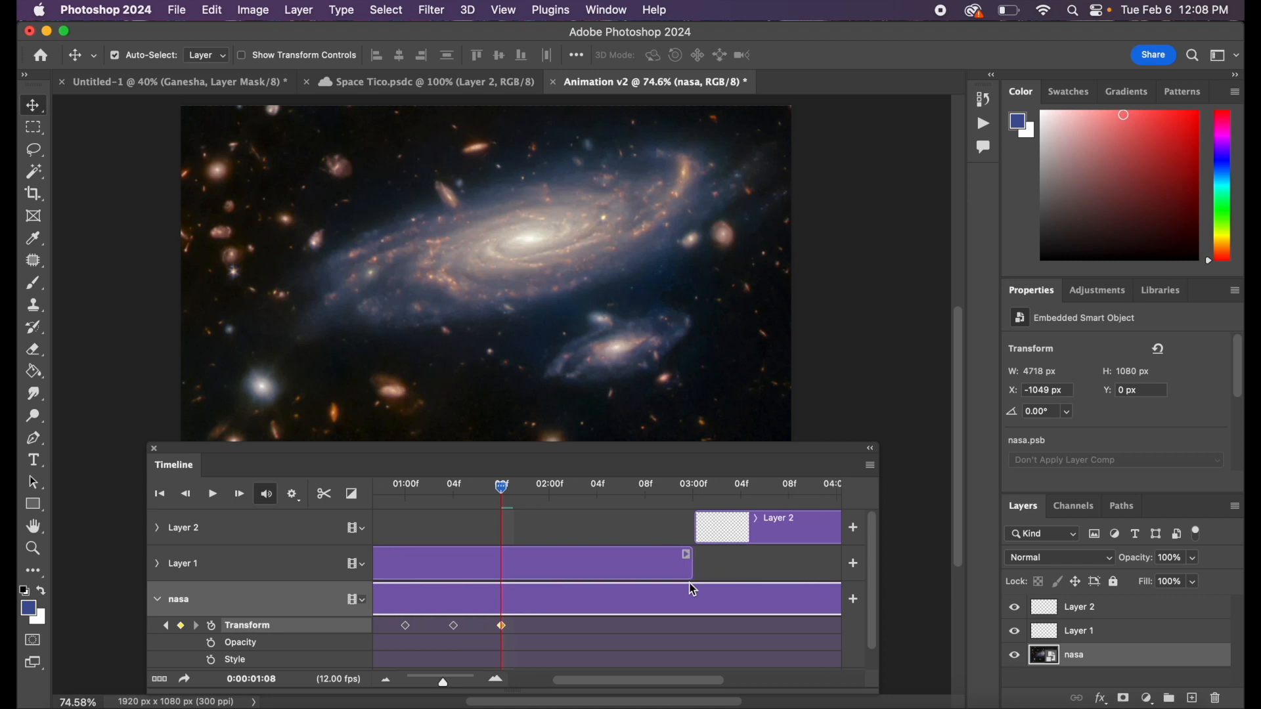
drag(501, 488, 553, 486)
click(182, 627)
drag(609, 248, 560, 246)
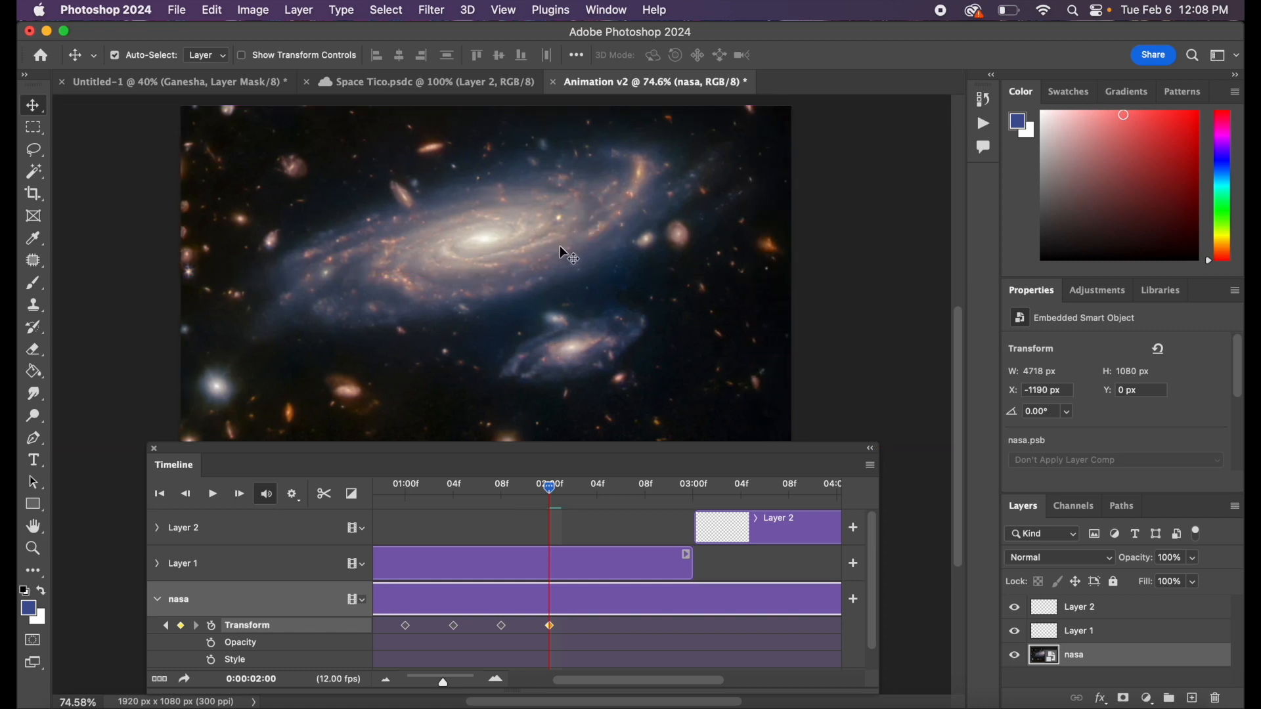
drag(552, 493, 598, 493)
click(181, 627)
drag(559, 263, 531, 266)
- Add nasa Transform keyframes at 02:08f with the image at X -1399 px and at 03:00f with the image shifted further left
drag(597, 488, 647, 492)
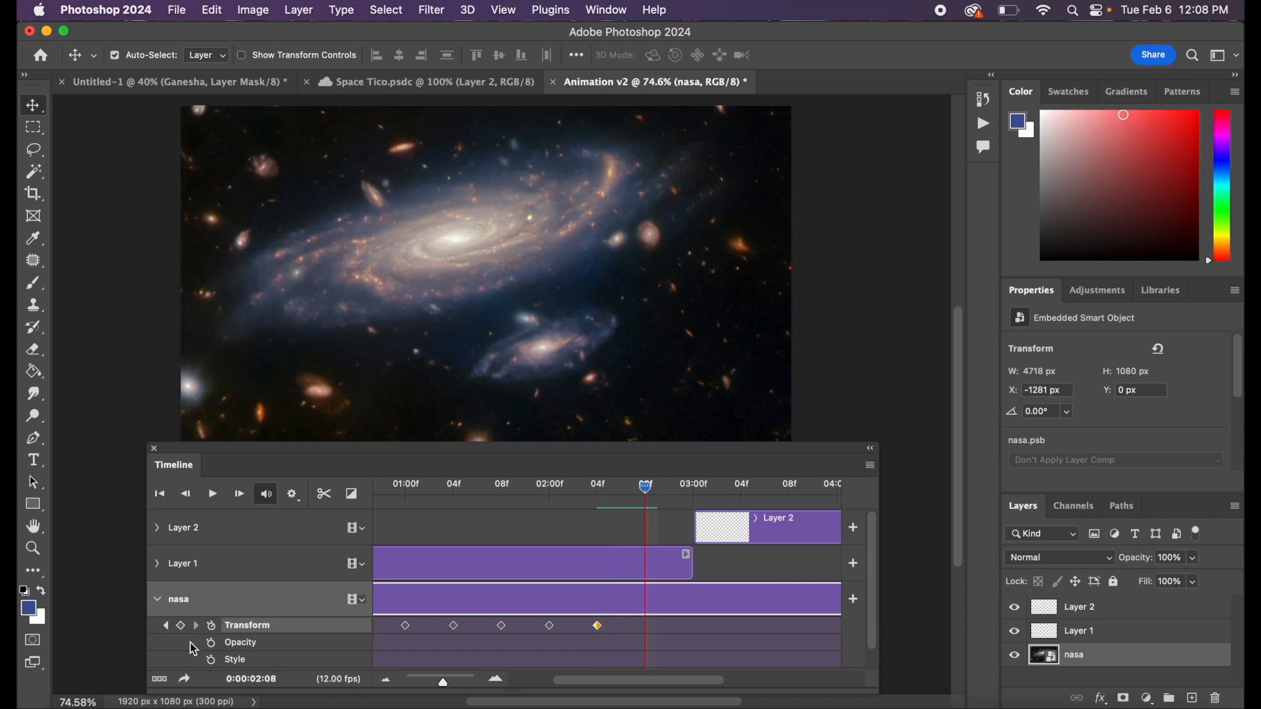
click(181, 627)
drag(554, 321, 560, 392)
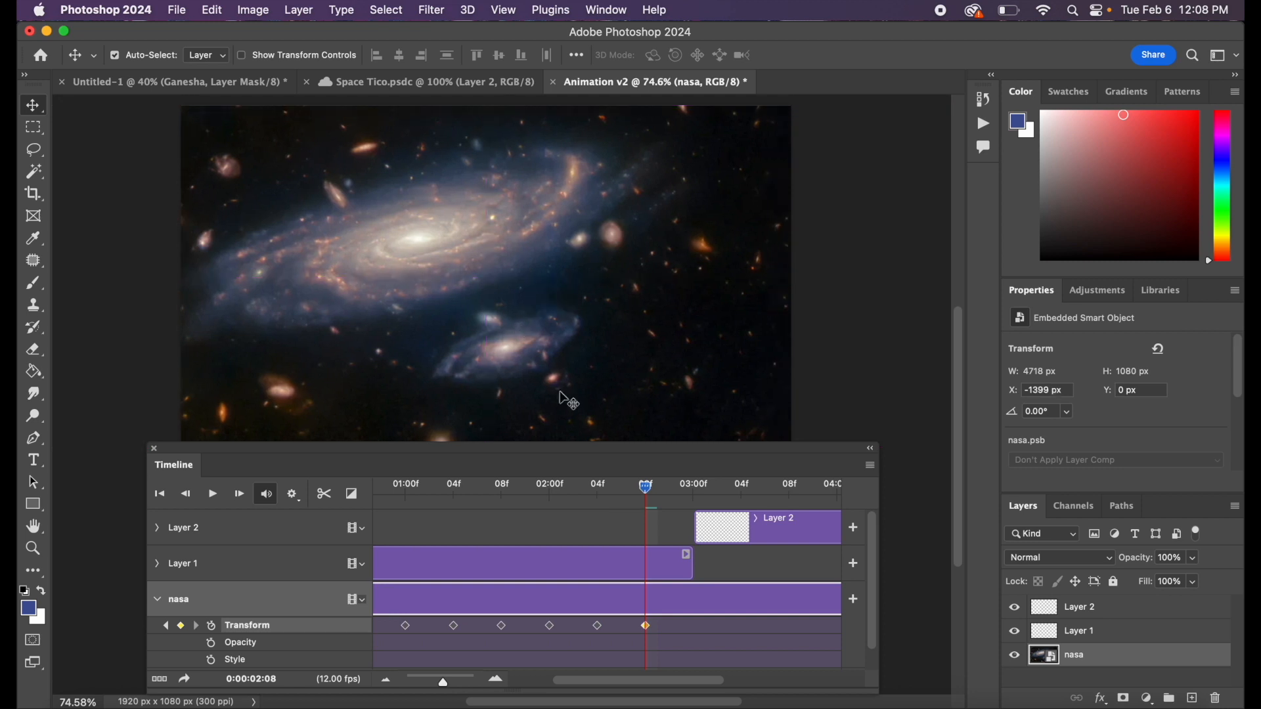
scroll(651, 530, right, 5)
drag(472, 494, 518, 494)
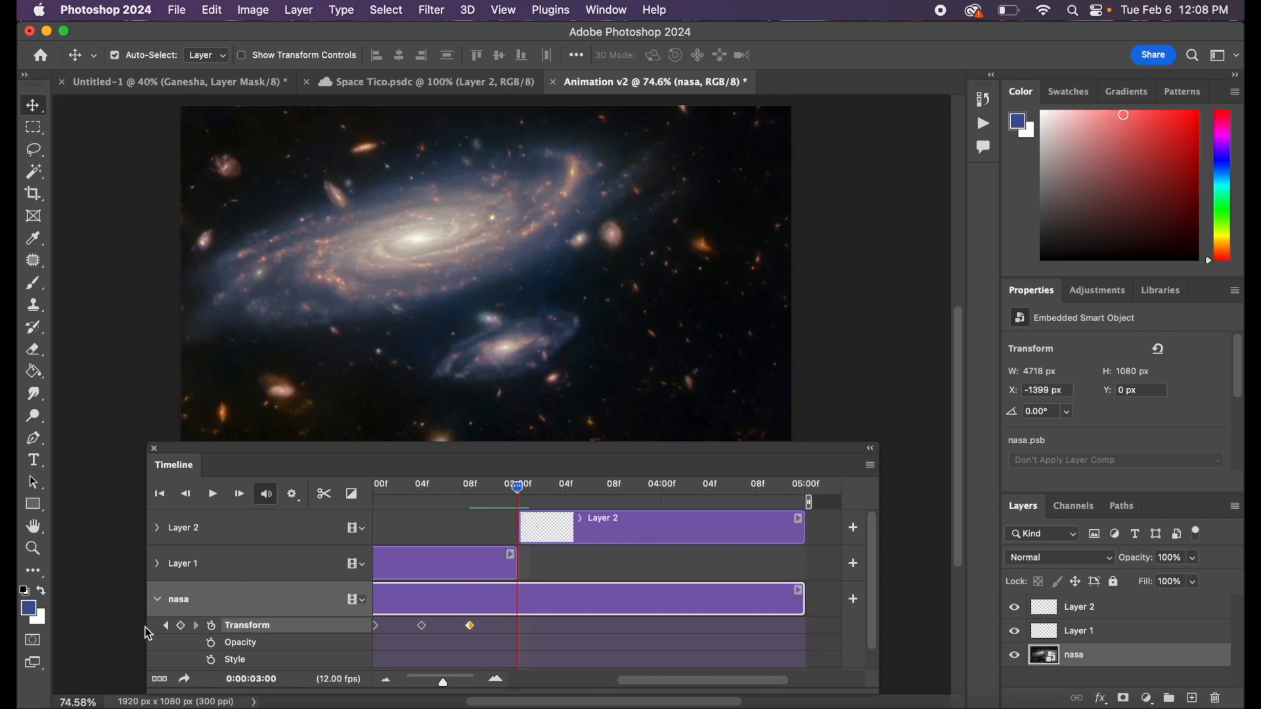
click(182, 626)
drag(488, 325, 449, 329)
- Add Transform keyframes on the nasa track at 03:04f with the image at X -1730 px and at 03:08f with X -1906 px
drag(518, 487, 565, 497)
click(181, 627)
drag(496, 329, 431, 325)
drag(566, 492, 614, 490)
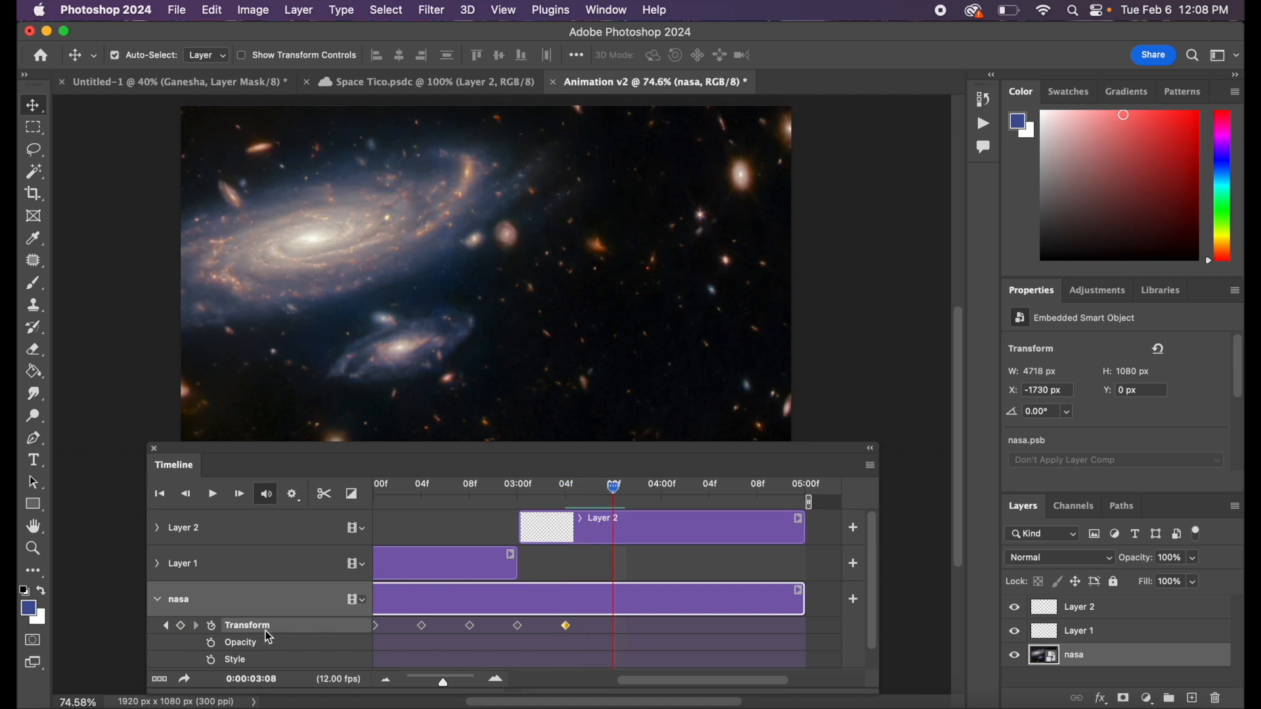
drag(621, 256, 563, 256)
- Add Transform keyframes on the nasa track at 04:00f and 04:04f, with the image moved to X -2075 px
drag(617, 489, 663, 499)
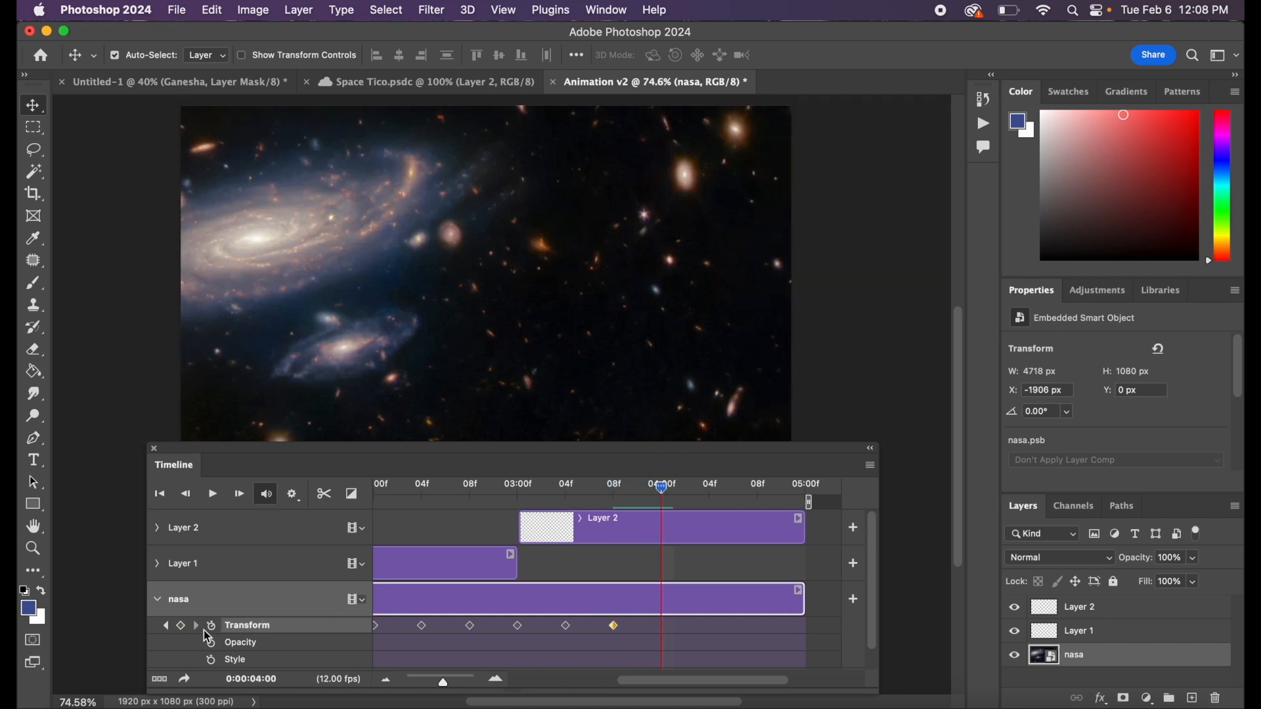
drag(572, 282, 519, 289)
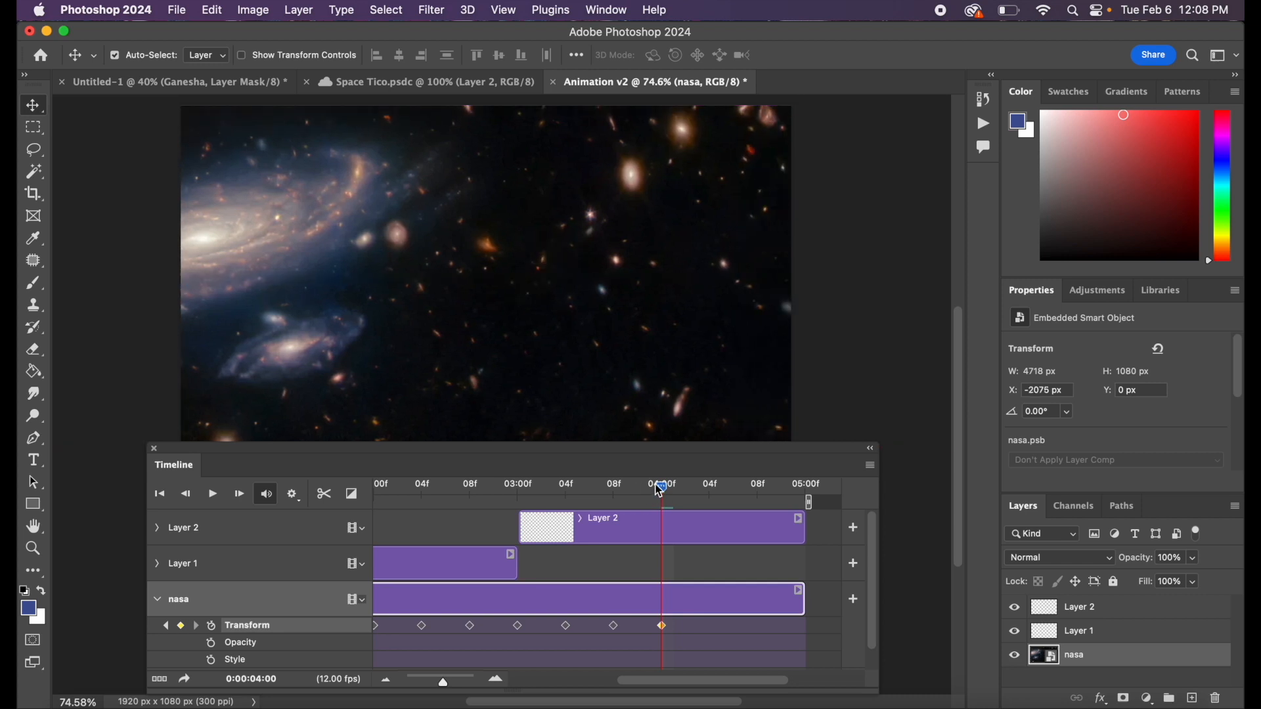
drag(670, 493, 711, 490)
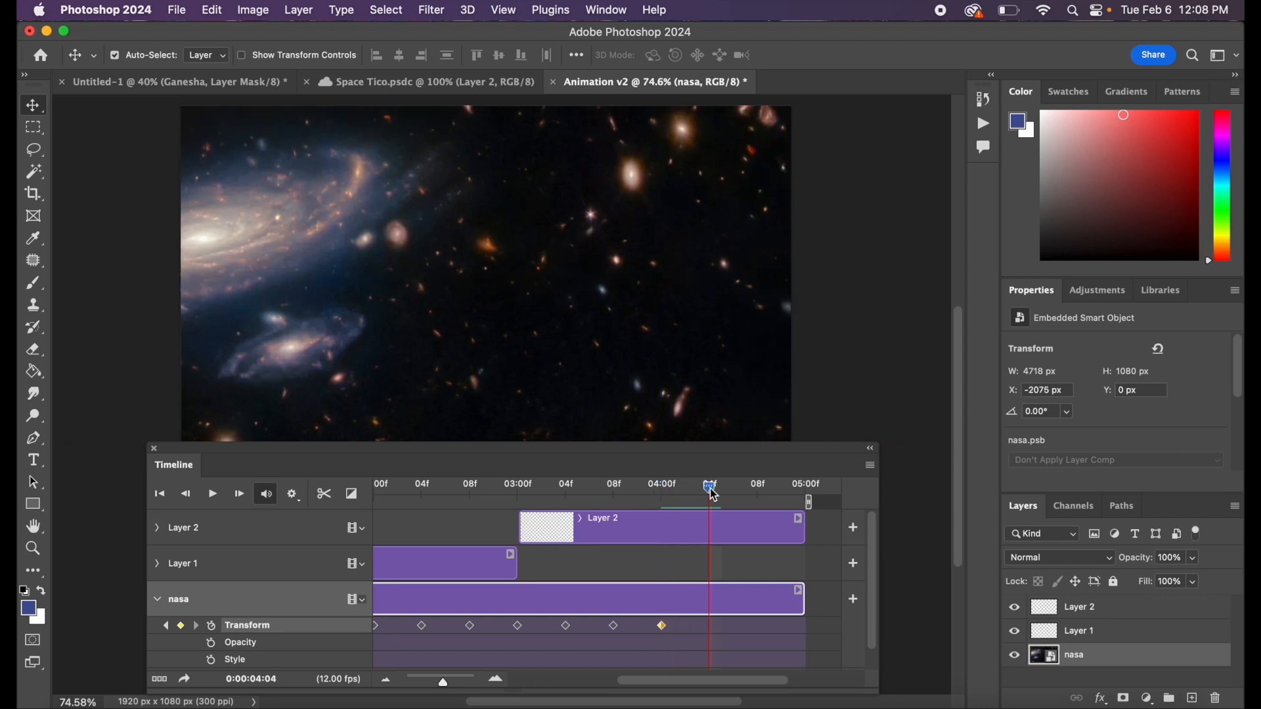
click(180, 625)
drag(614, 263, 510, 263)
- Add a Transform keyframe on the nasa track at 04:08f and shift the image horizontally to X -2257 px
scroll(776, 635, right, 2)
scroll(773, 630, right, 5)
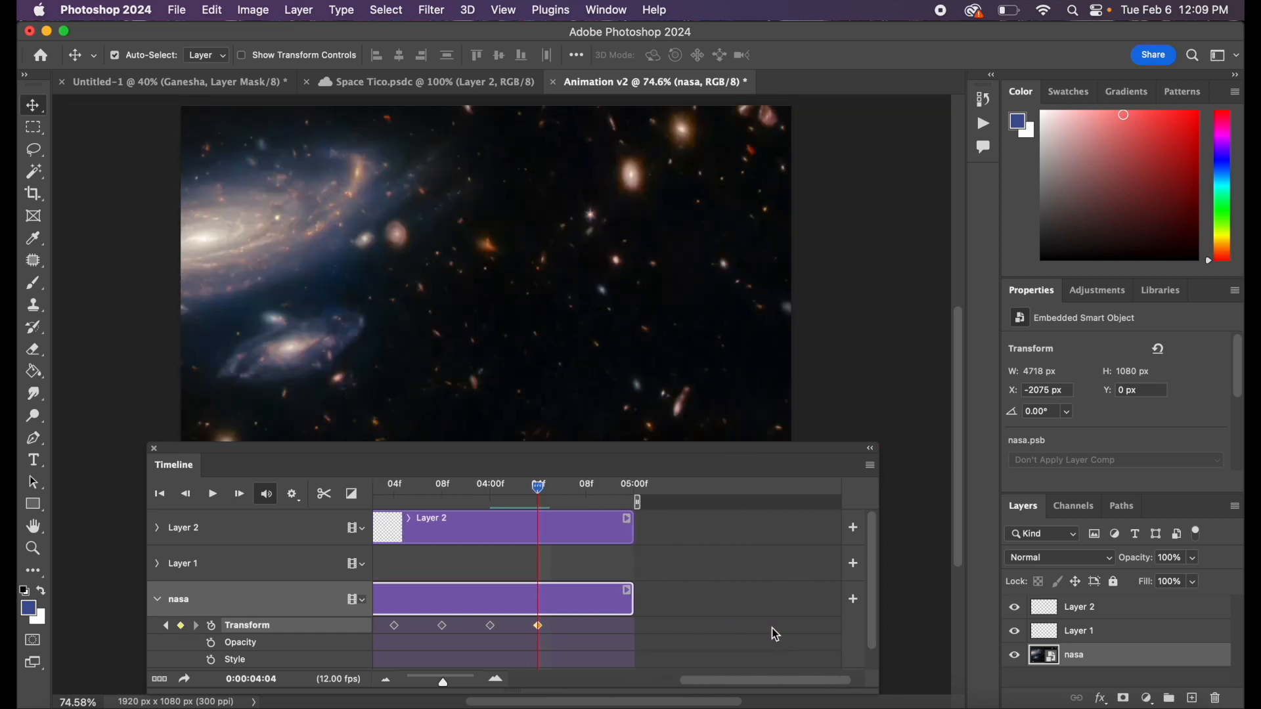
drag(537, 494, 577, 497)
click(180, 626)
drag(660, 259, 585, 255)
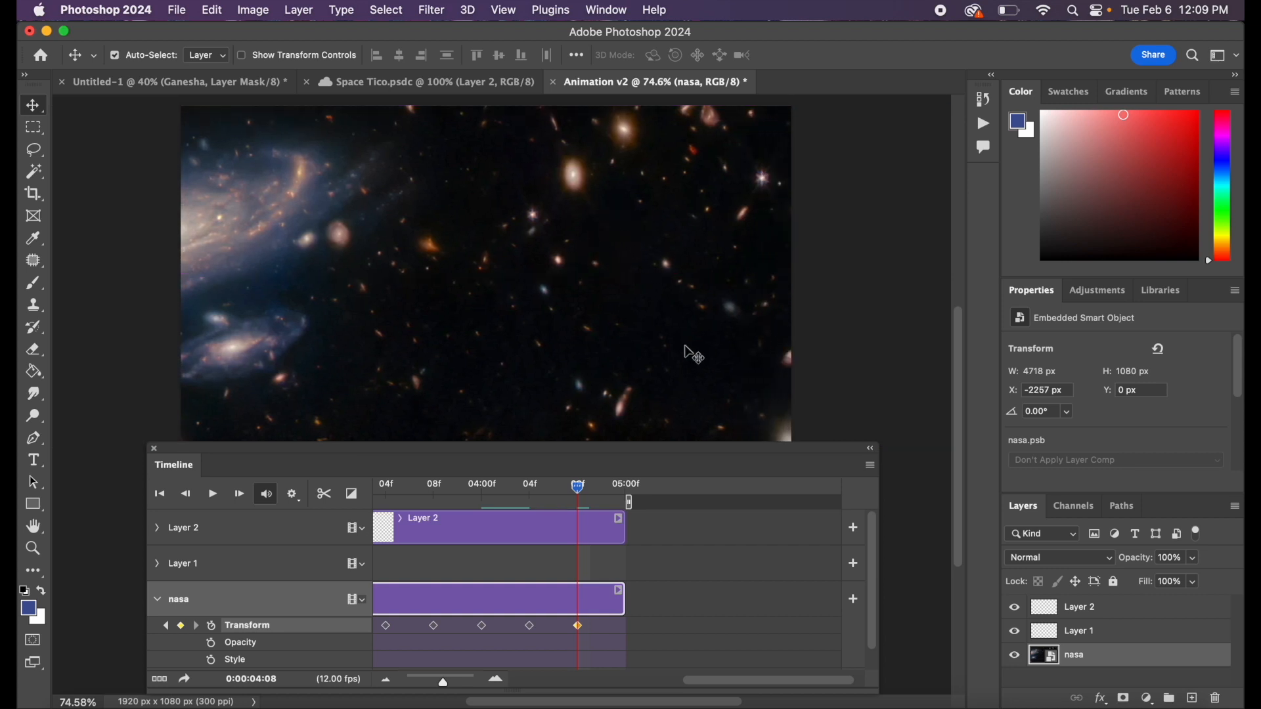
- Extend the end of the nasa clip to just past 06:00f on the timeline
drag(625, 603, 793, 599)
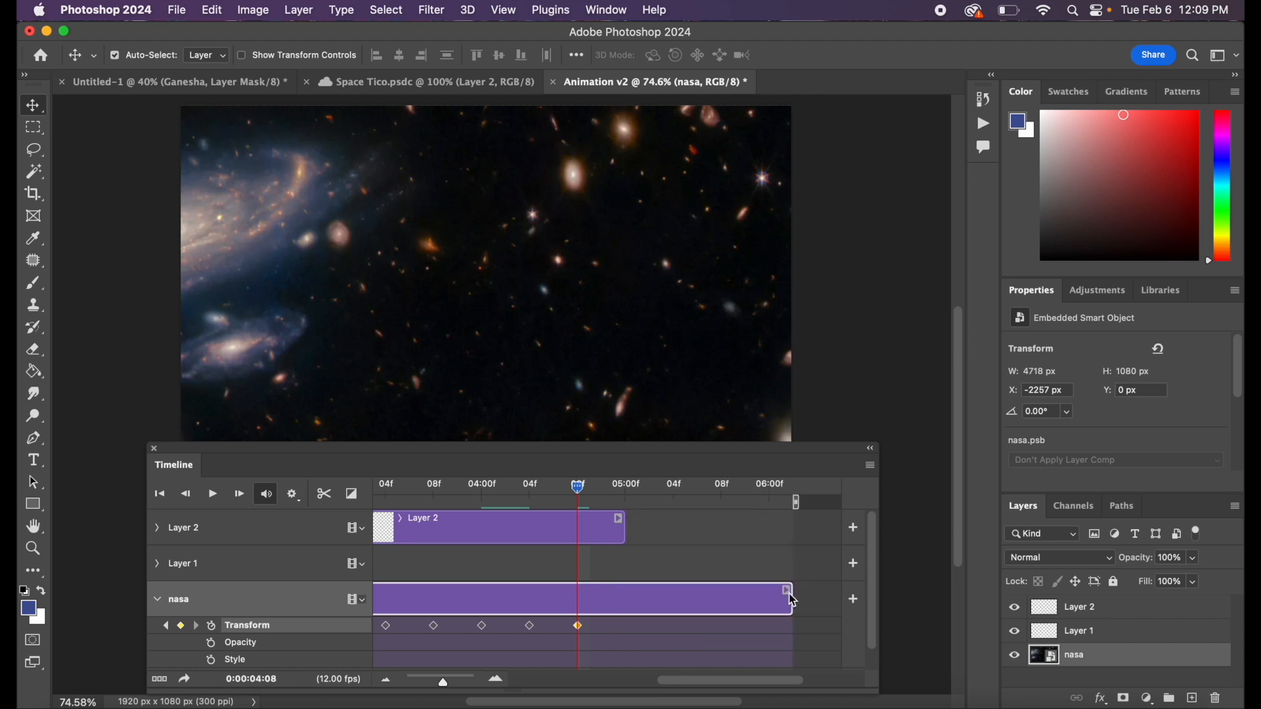
click(790, 593)
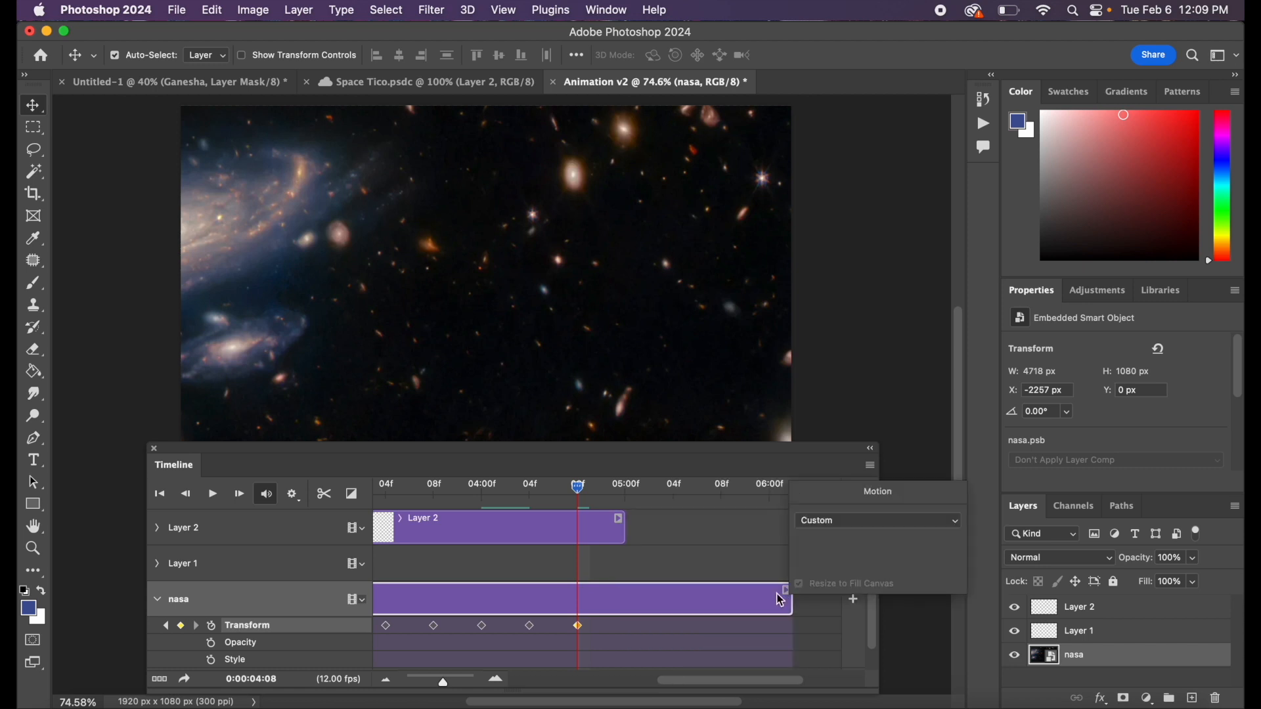
drag(793, 606, 779, 606)
- Add Transform keyframes on the nasa track at 05:00f with the image at X -2257 px and at 05:04f with X -2474 px
drag(580, 491, 628, 494)
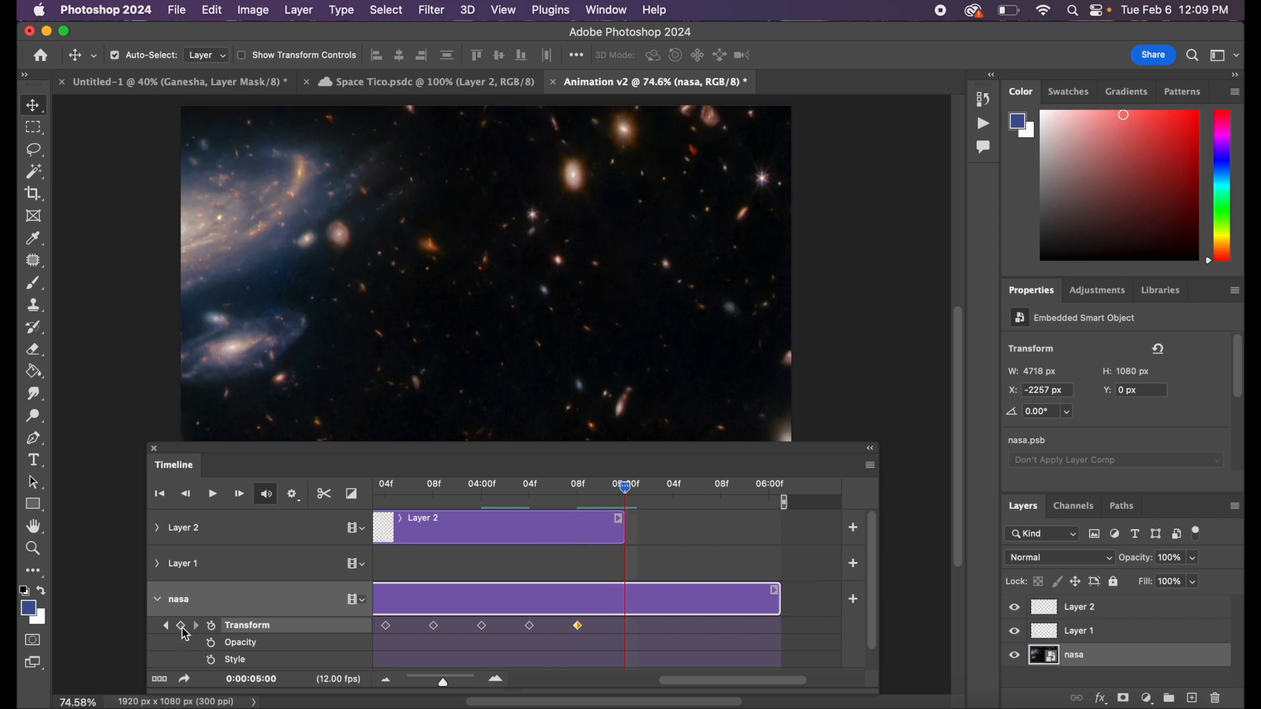
drag(664, 260, 591, 273)
drag(628, 497, 672, 498)
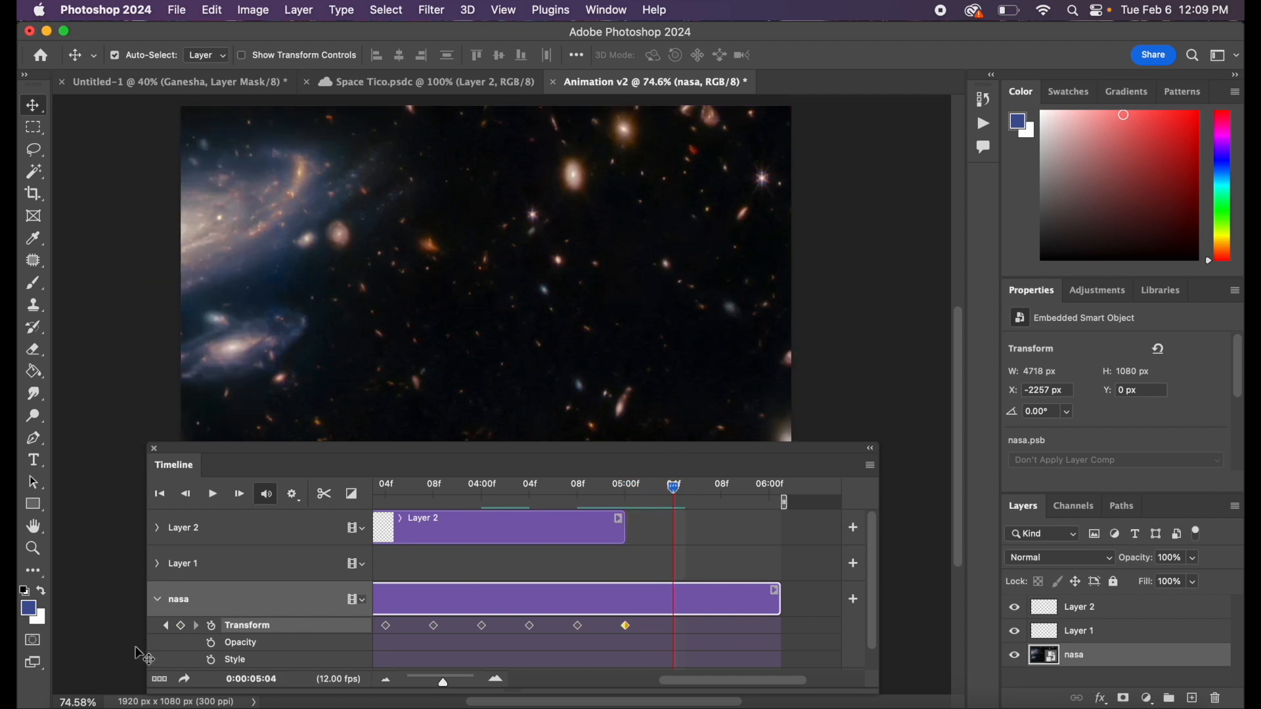
drag(625, 282, 554, 279)
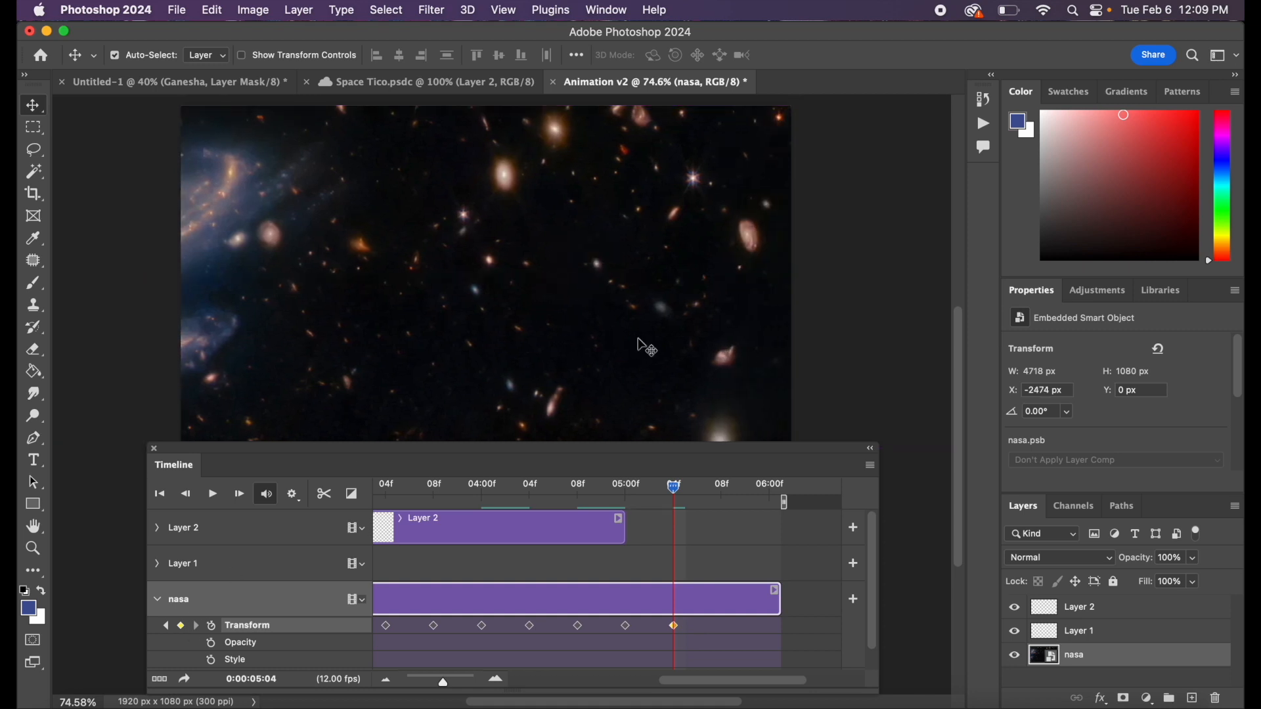
- Add a Transform keyframe on the nasa track at 05:08f and shift the image horizontally to X -2671 px
drag(677, 492, 726, 497)
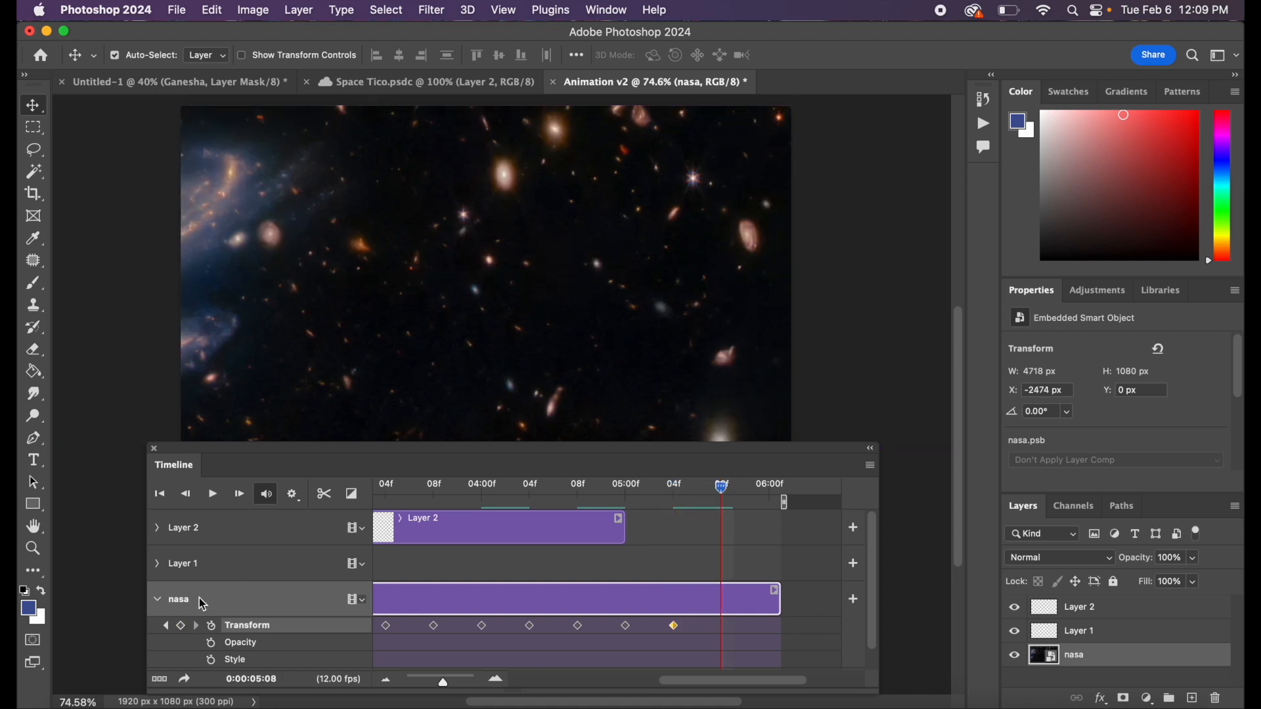
click(182, 626)
drag(578, 288, 515, 286)
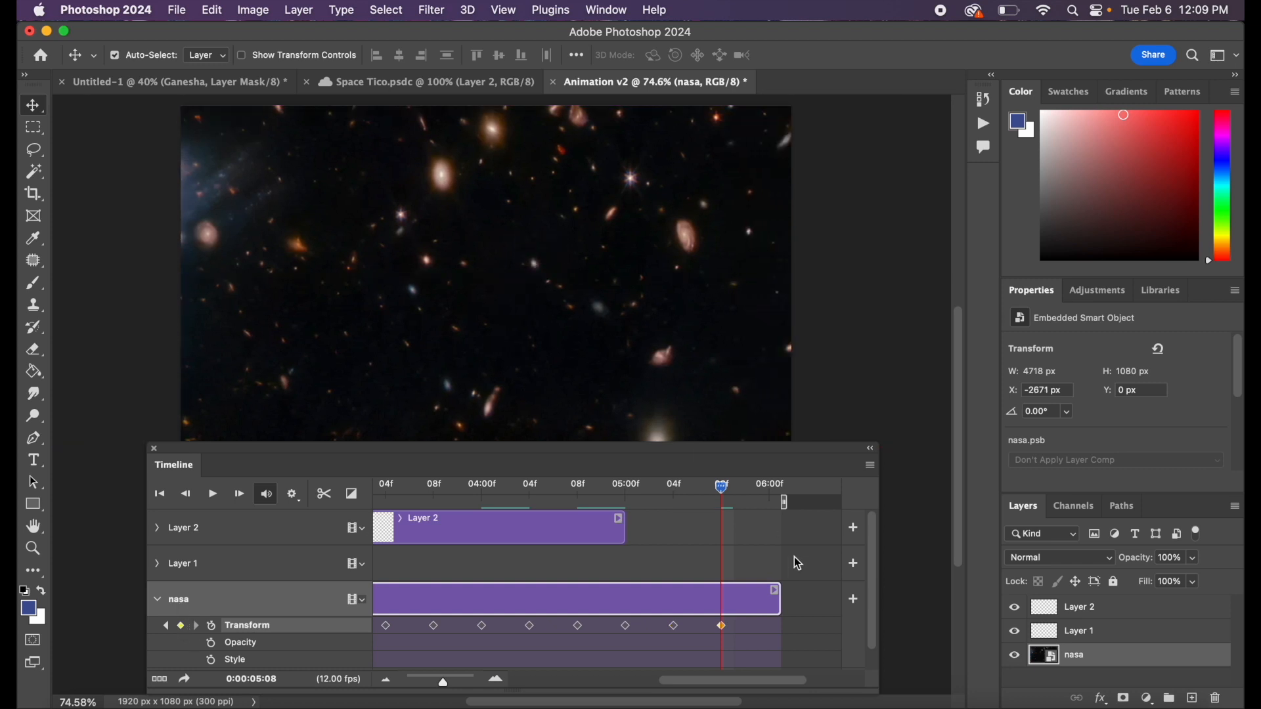
- Add a nasa Transform keyframe at 06:00f with the image at X -2798 px, and adjust the clip to end at 06:00f
scroll(777, 558, right, 5)
mouse_move(650, 605)
mouse_down()
mouse_move(758, 605)
mouse_move(732, 601)
mouse_up()
drag(595, 491, 641, 501)
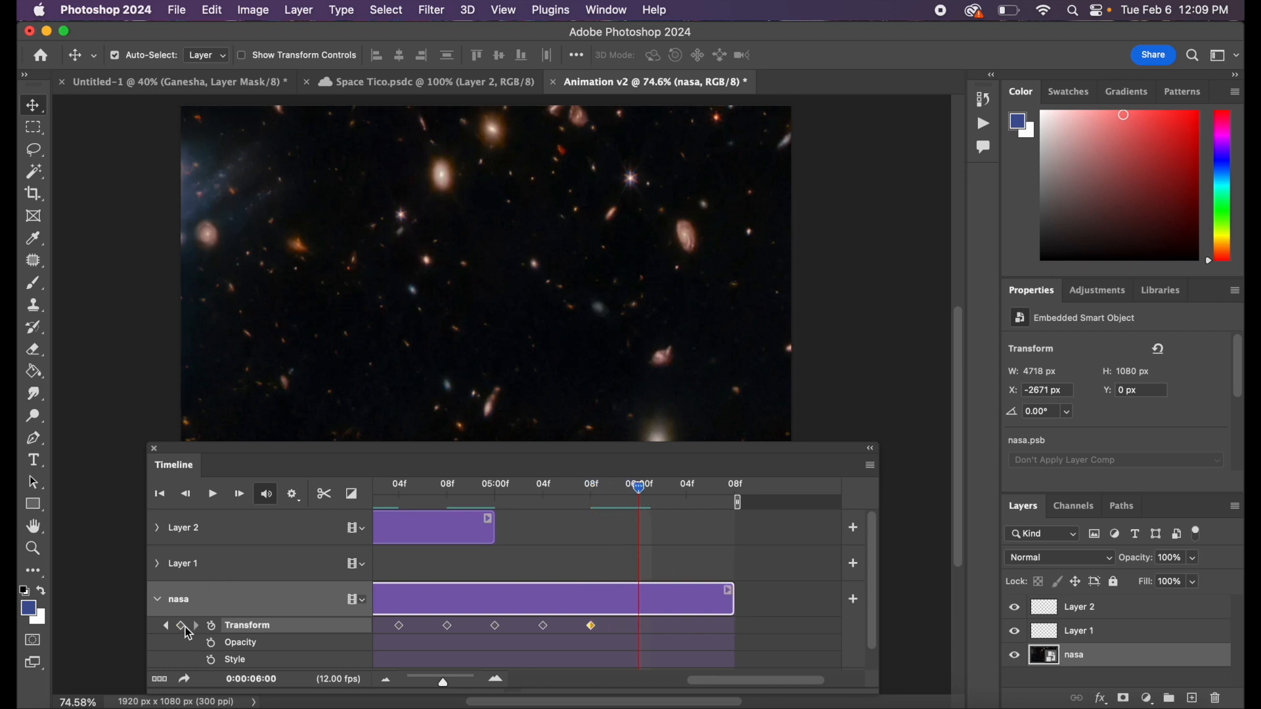
drag(723, 243, 661, 243)
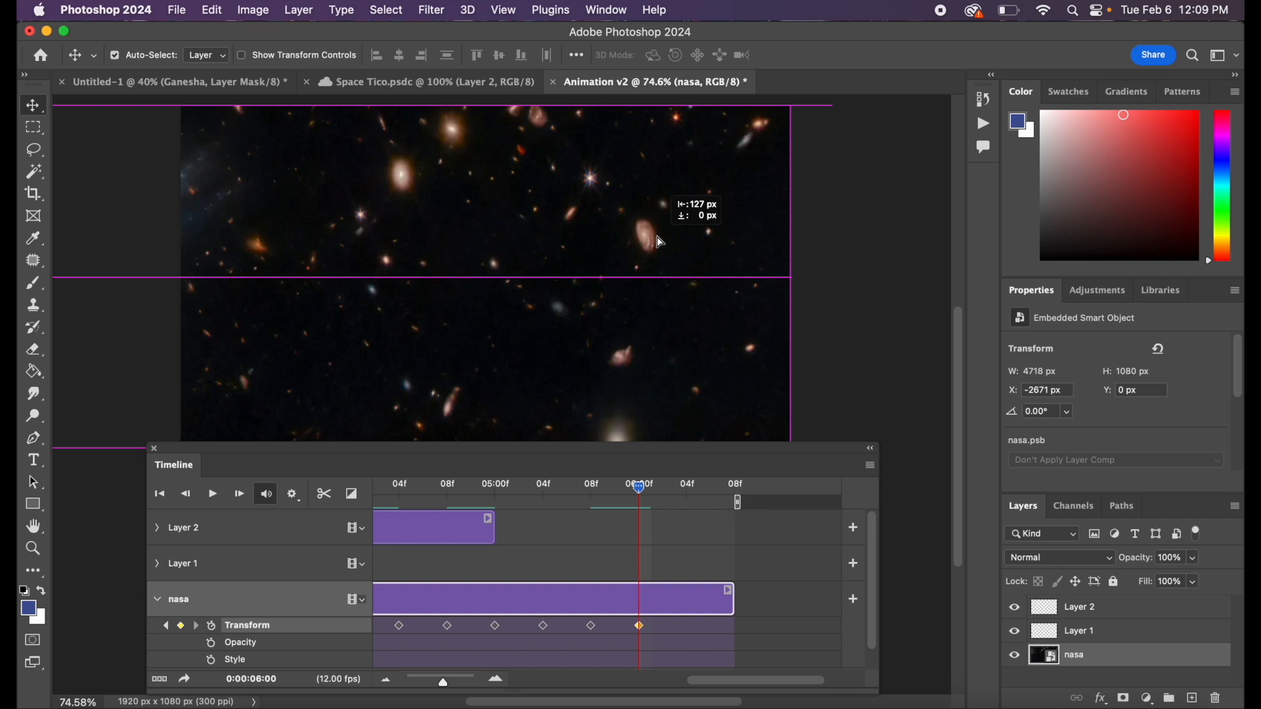
drag(660, 242, 661, 242)
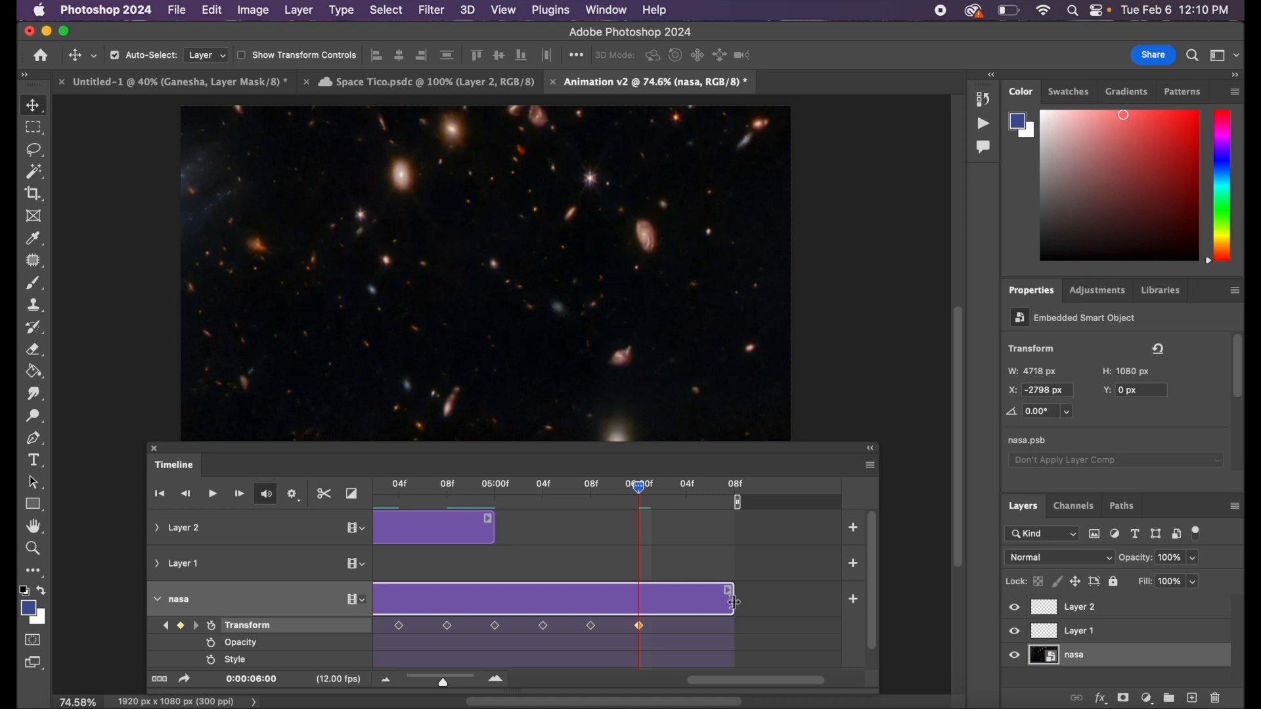
drag(735, 602, 641, 600)
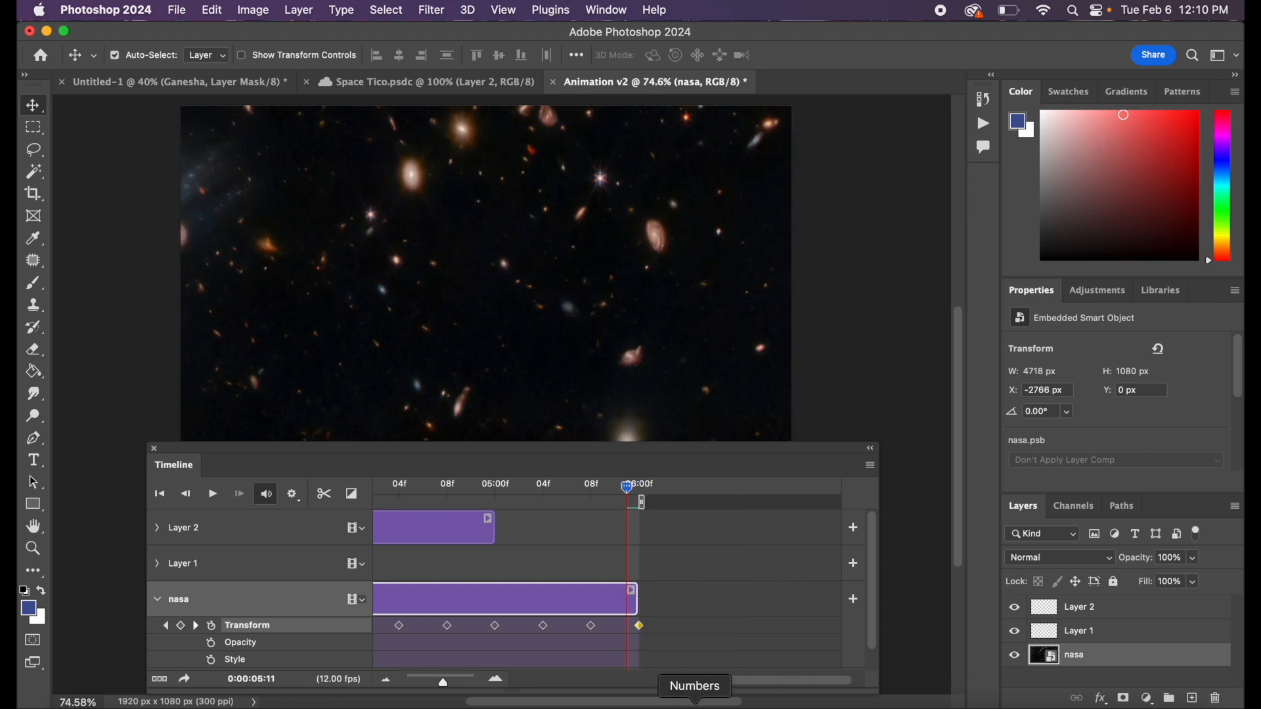
- Review the Transform keyframes and their spacing along the nasa track
scroll(595, 625, left, 10)
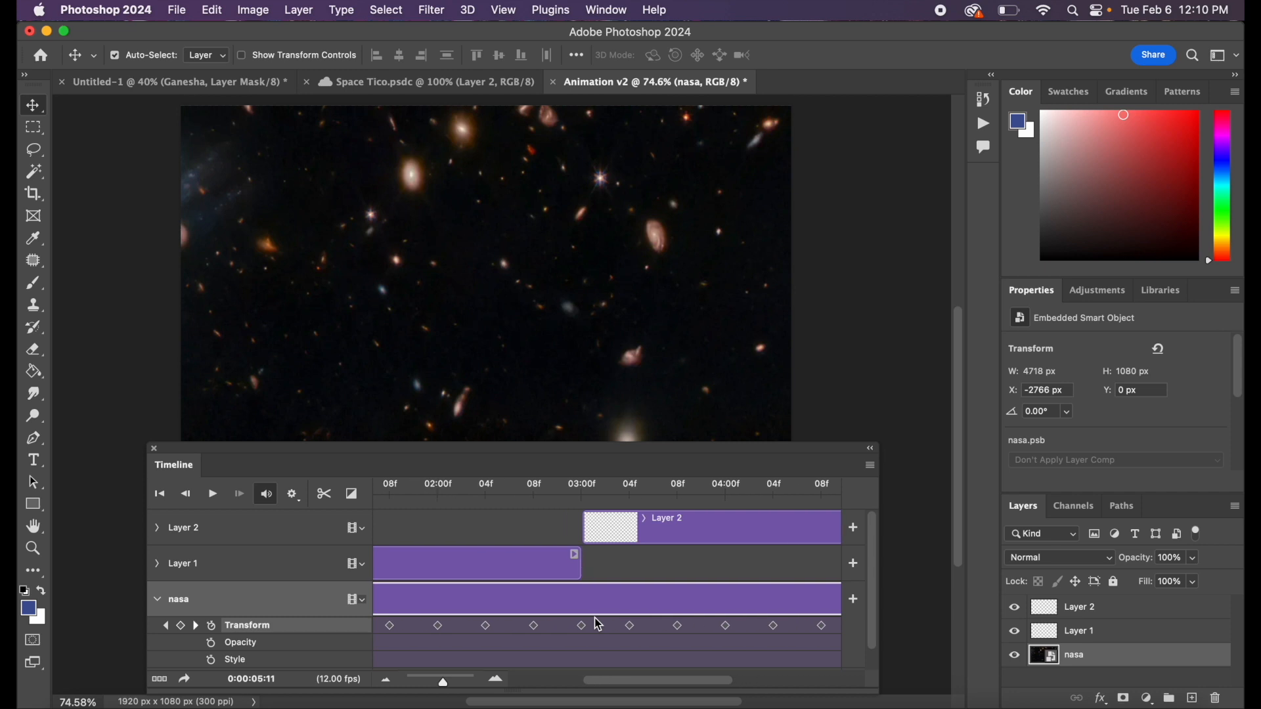
scroll(598, 625, down, 1)
scroll(599, 625, left, 1)
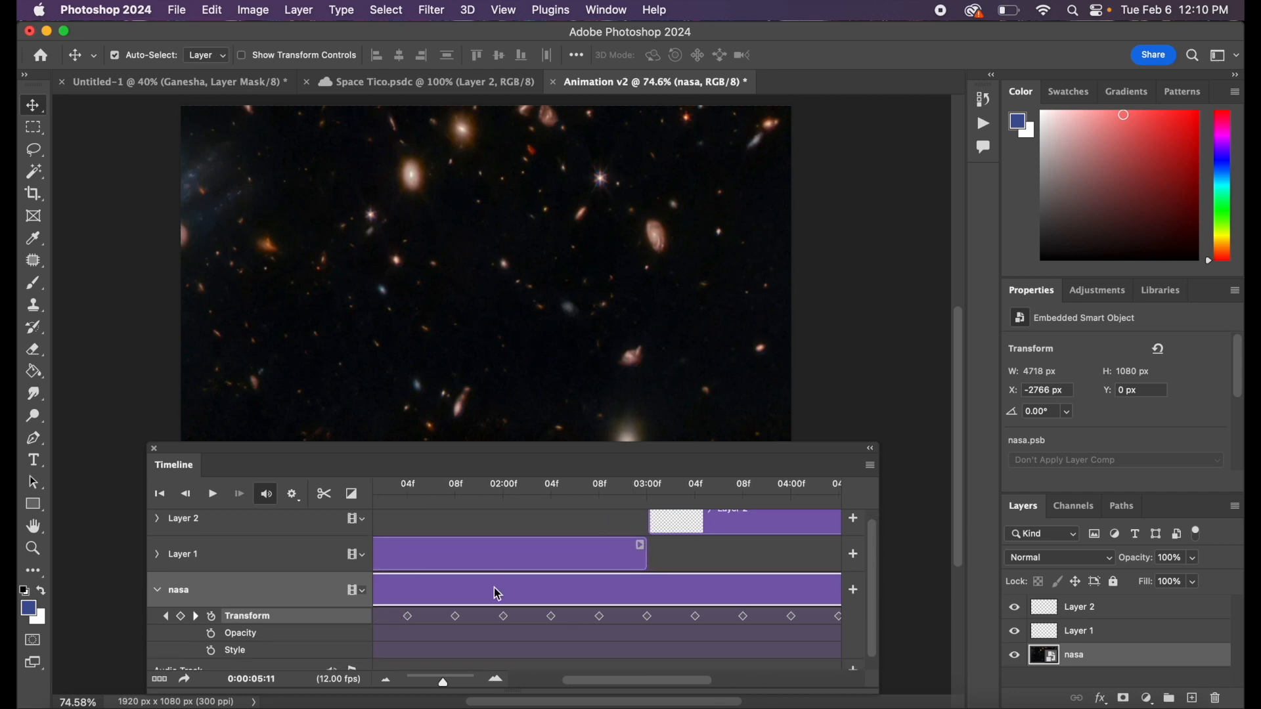
scroll(498, 594, up, 1)
scroll(498, 593, right, 9)
scroll(497, 594, left, 5)
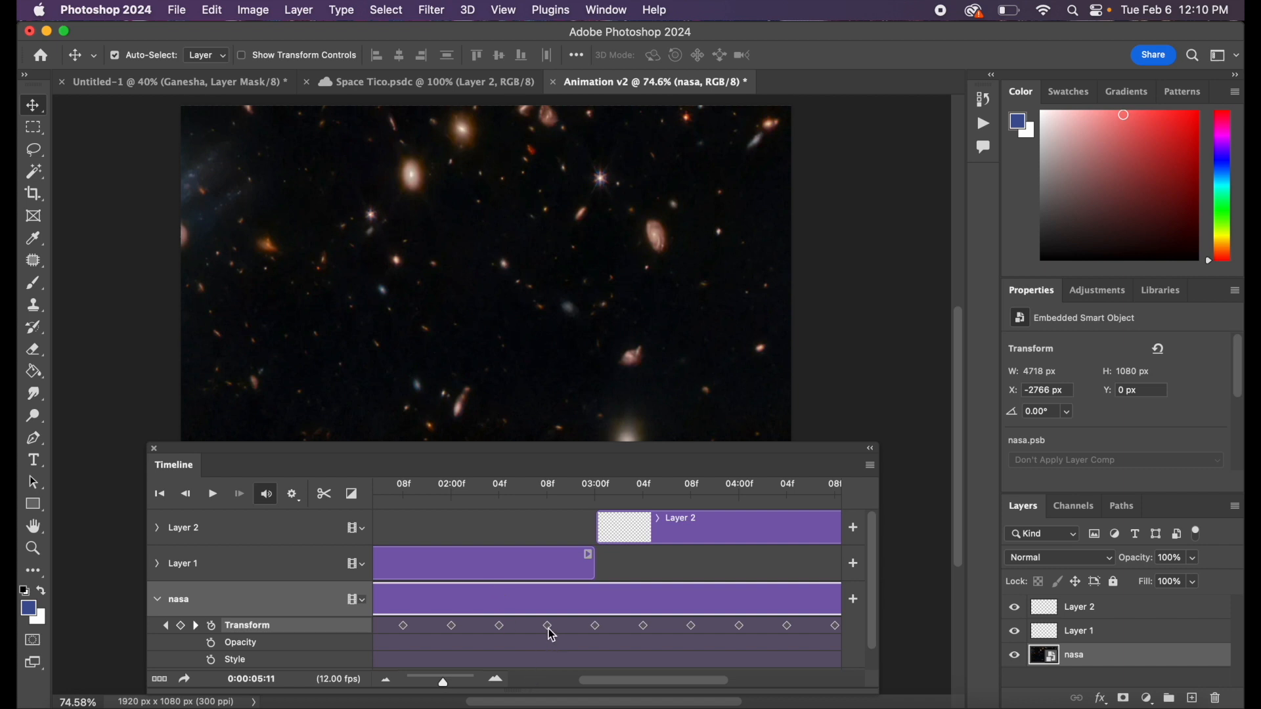
mouse_move(546, 627)
mouse_down()
mouse_move(570, 626)
mouse_move(532, 629)
mouse_move(547, 625)
mouse_up()
mouse_move(646, 625)
mouse_down()
mouse_move(625, 627)
mouse_move(650, 627)
mouse_up()
click(642, 625)
- Play the animation with the Timeline panel moved clear of the canvas, and move the panel back up
drag(266, 450, 269, 570)
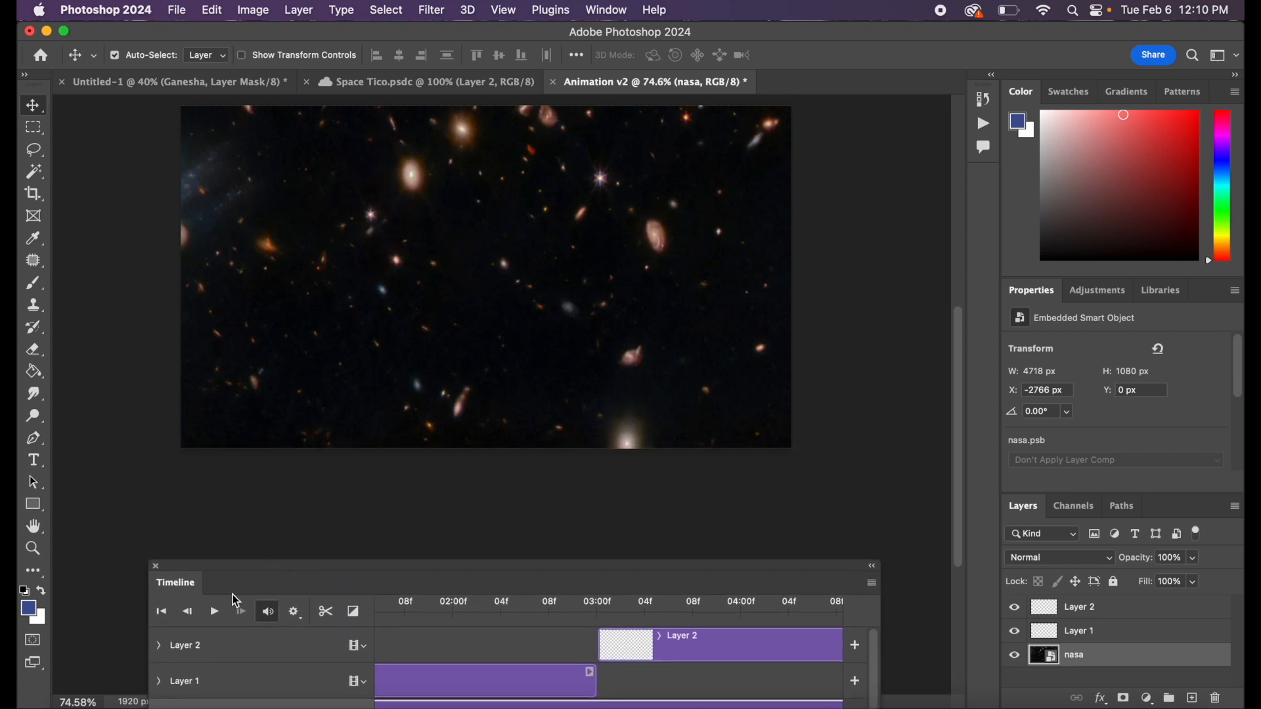
click(215, 614)
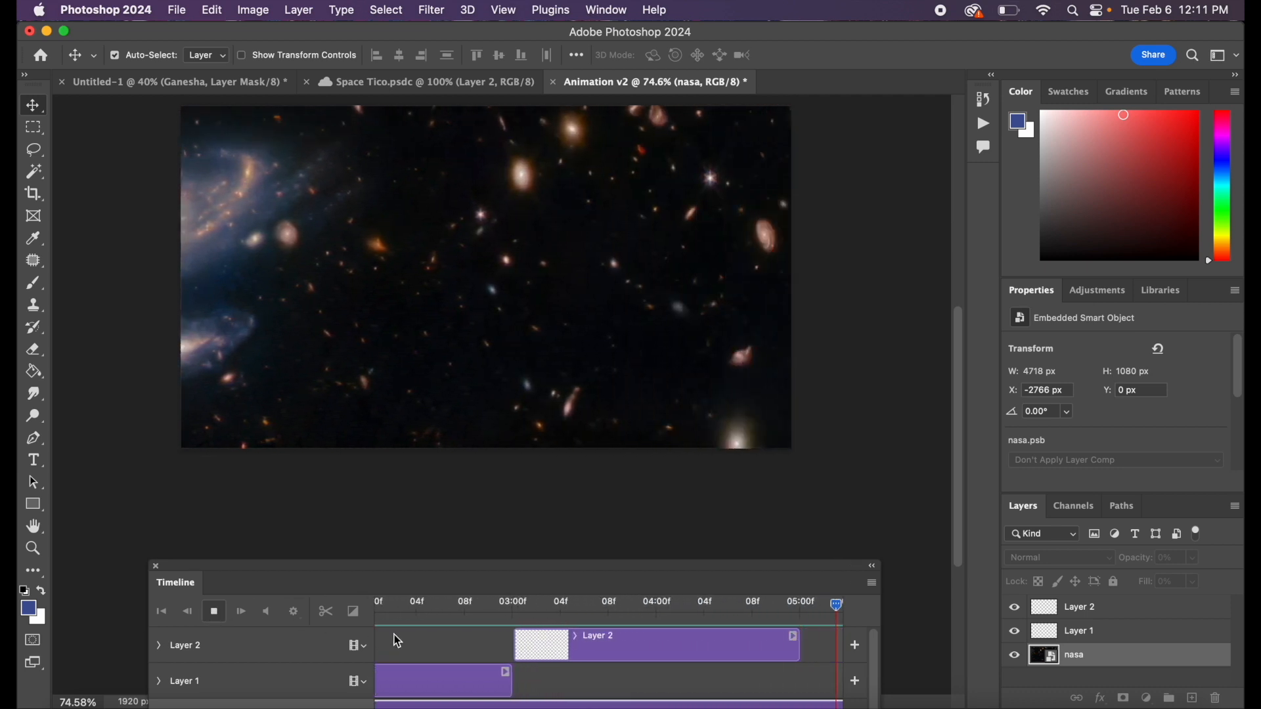
drag(573, 565, 569, 463)
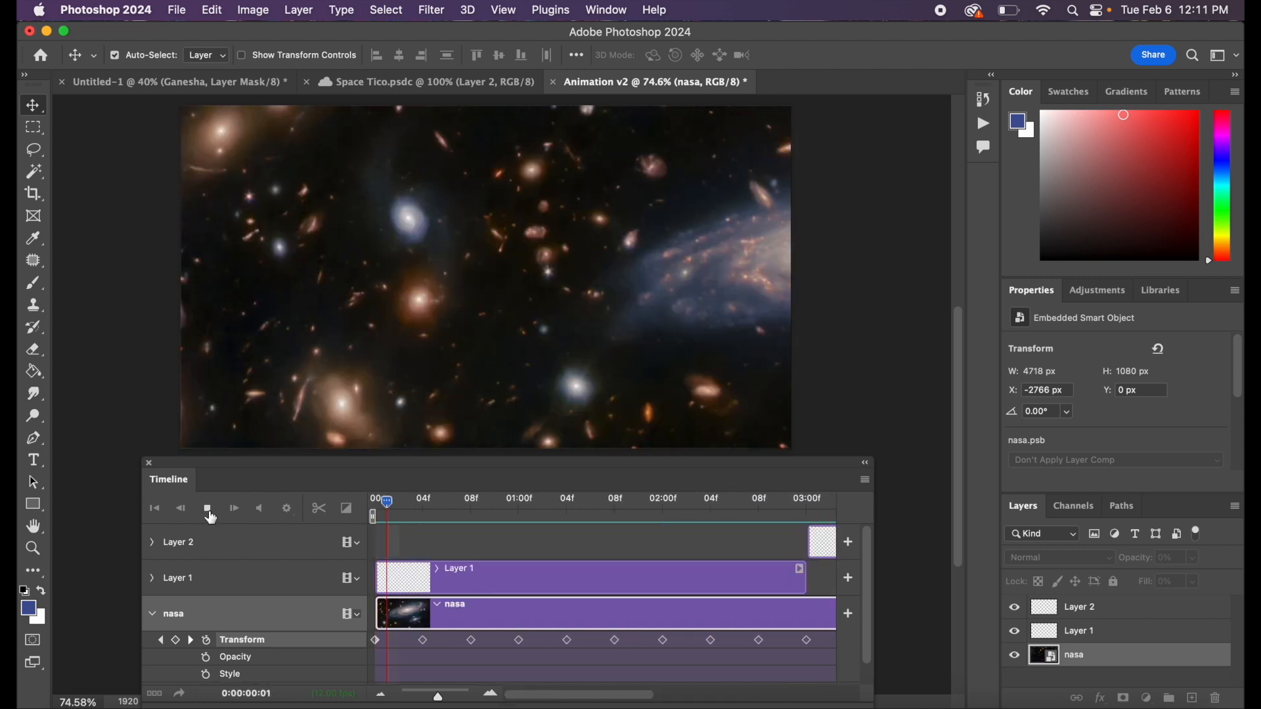
- Stop the playback and extend the Layer 2 clip so it ends at 06:00f with the nasa clip
click(209, 513)
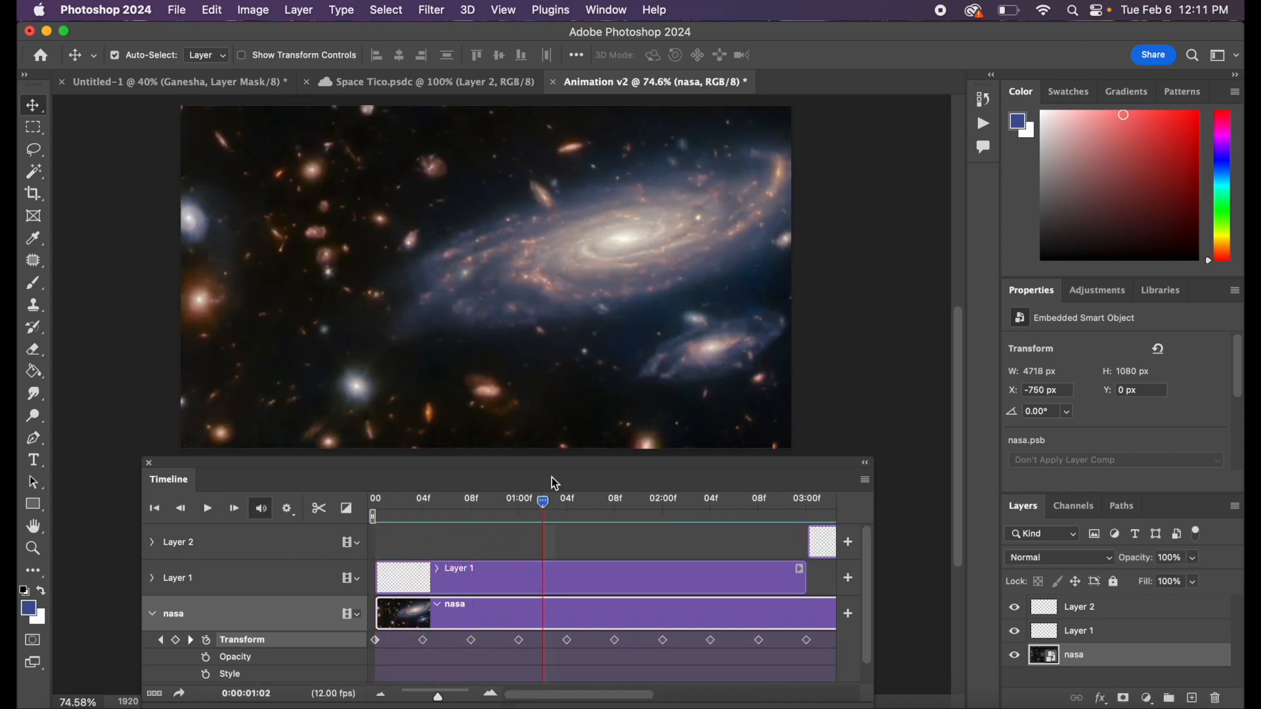
mouse_move(565, 464)
mouse_down()
mouse_move(565, 493)
mouse_move(562, 467)
mouse_up()
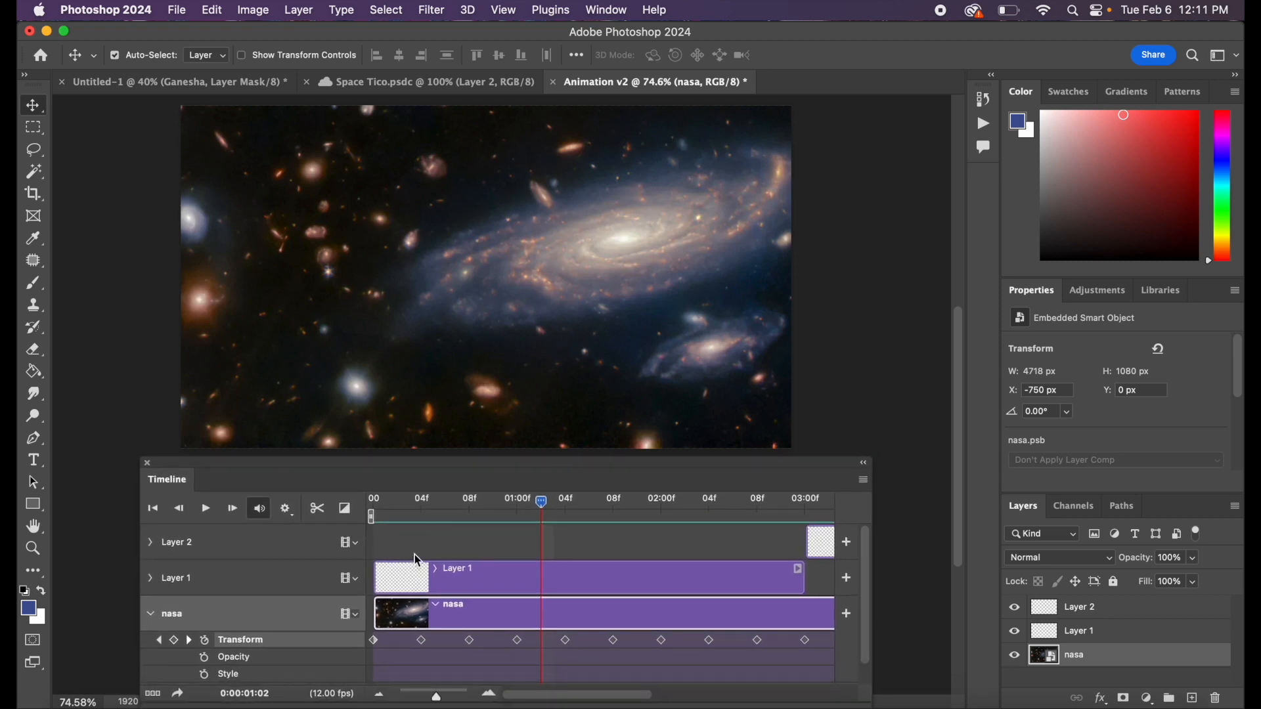
scroll(676, 587, right, 10)
scroll(677, 589, right, 2)
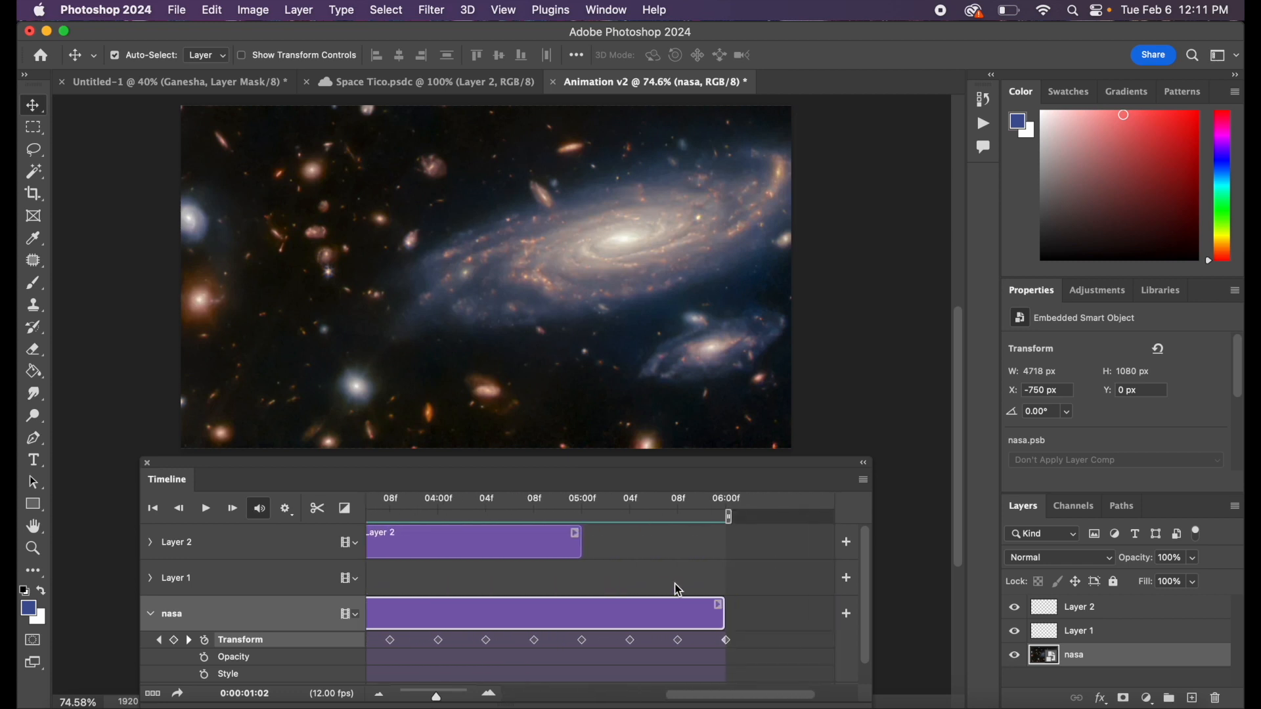
click(595, 552)
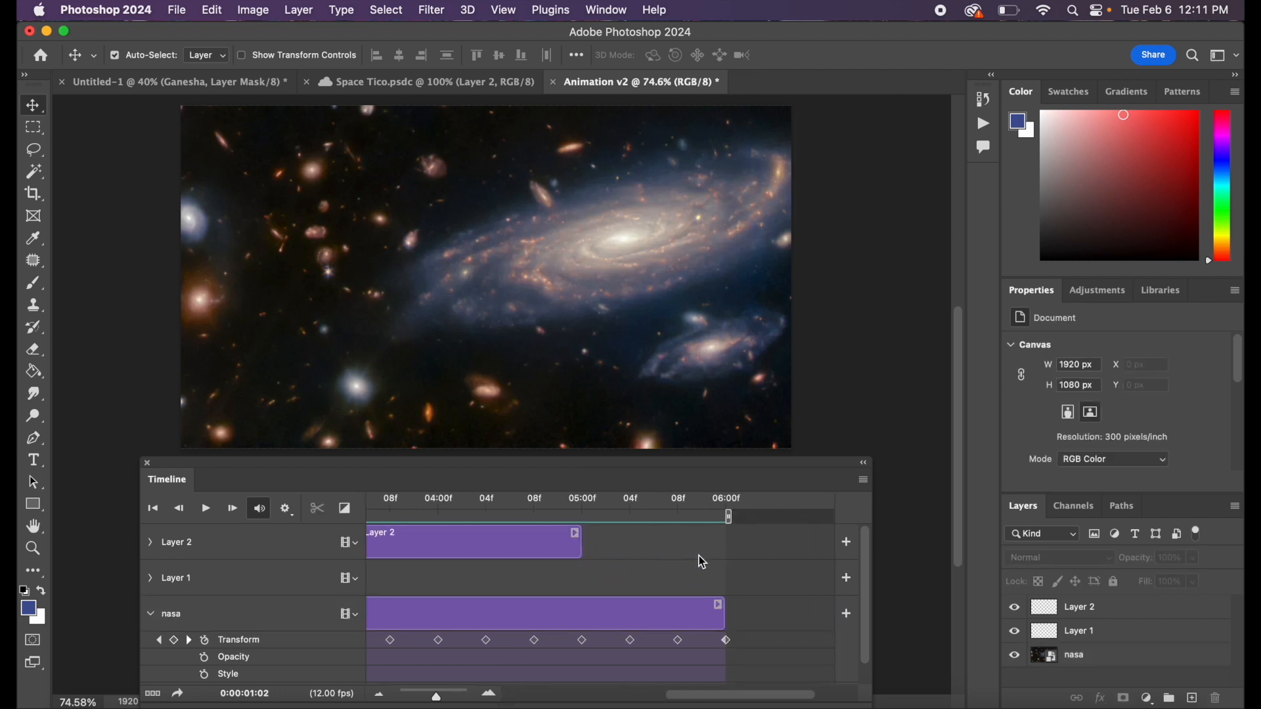
drag(582, 550, 725, 550)
- Review how the Layer 1, Layer 2 and nasa clips are laid out from start to end along the timeline
scroll(549, 558, left, 10)
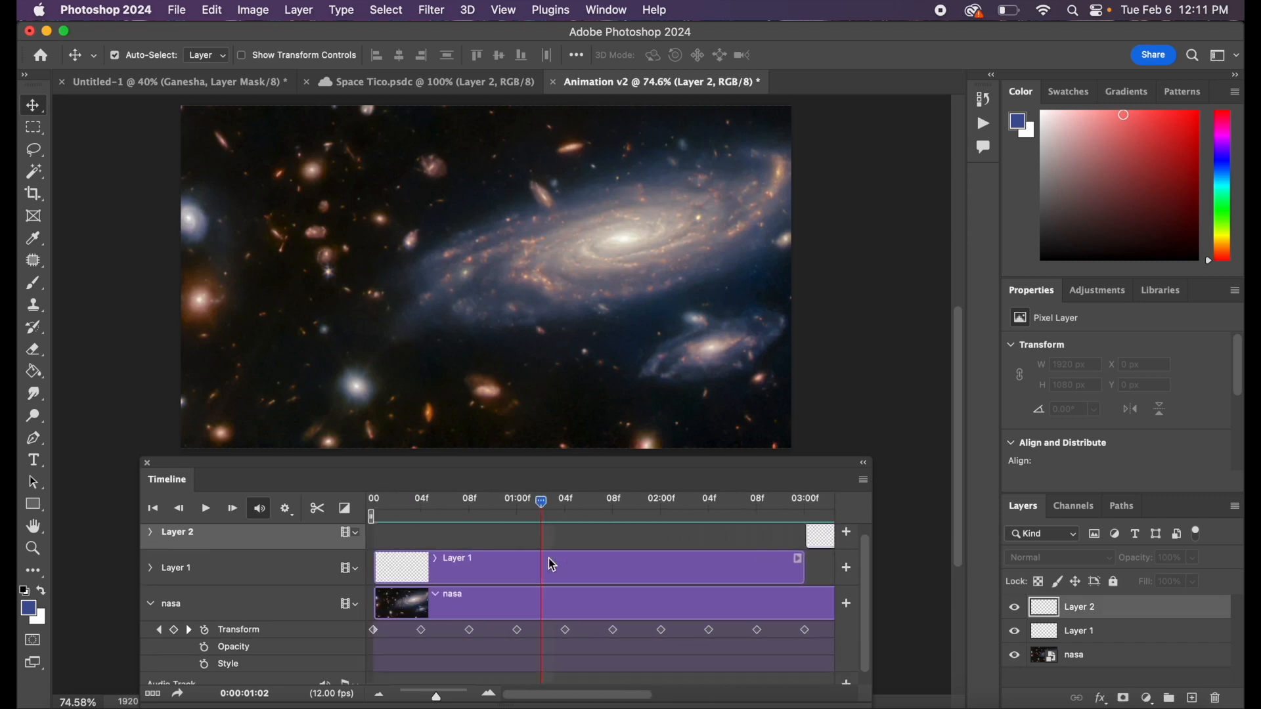
scroll(549, 558, right, 7)
scroll(552, 565, right, 3)
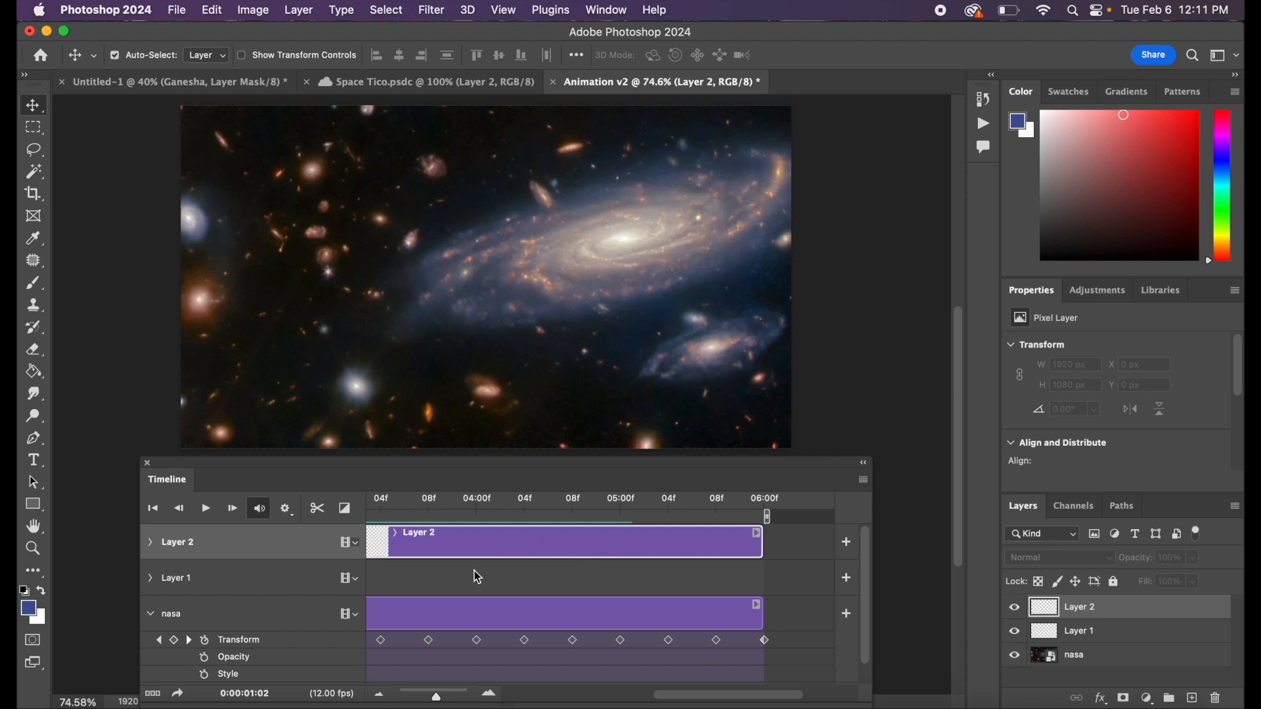
scroll(587, 573, left, 6)
scroll(588, 573, right, 10)
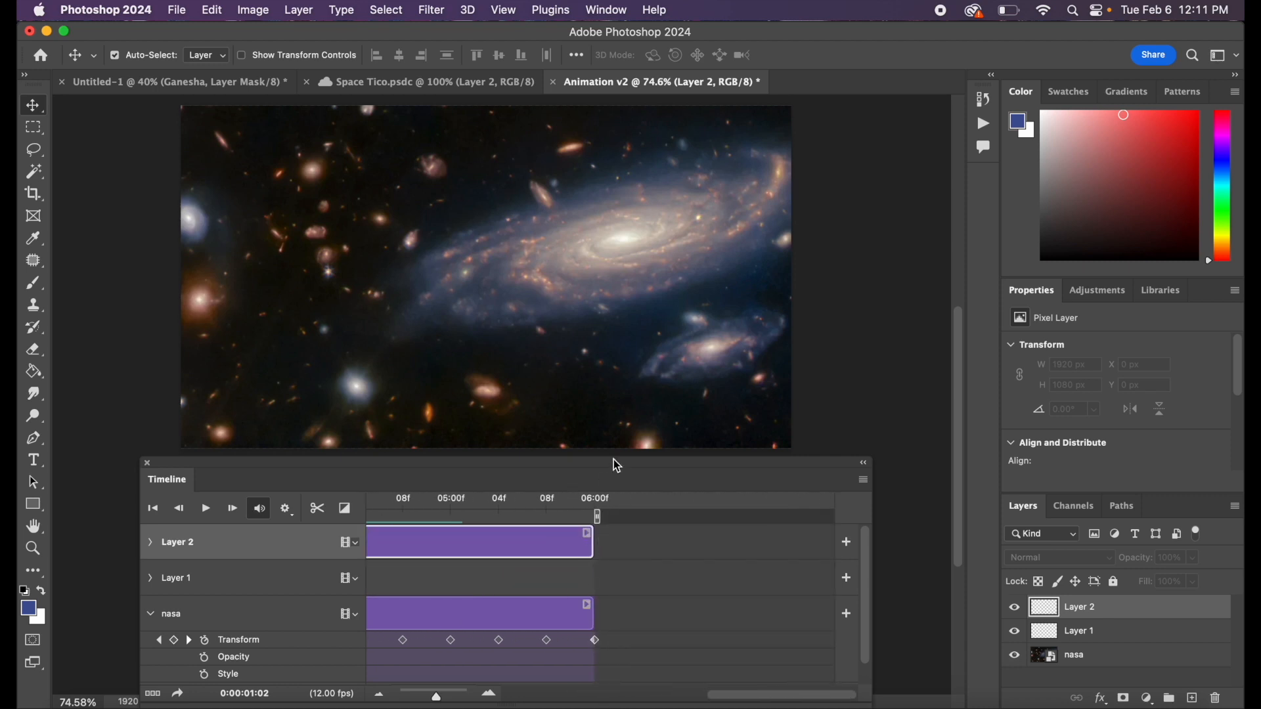
scroll(490, 546, left, 10)
scroll(491, 546, up, 1)
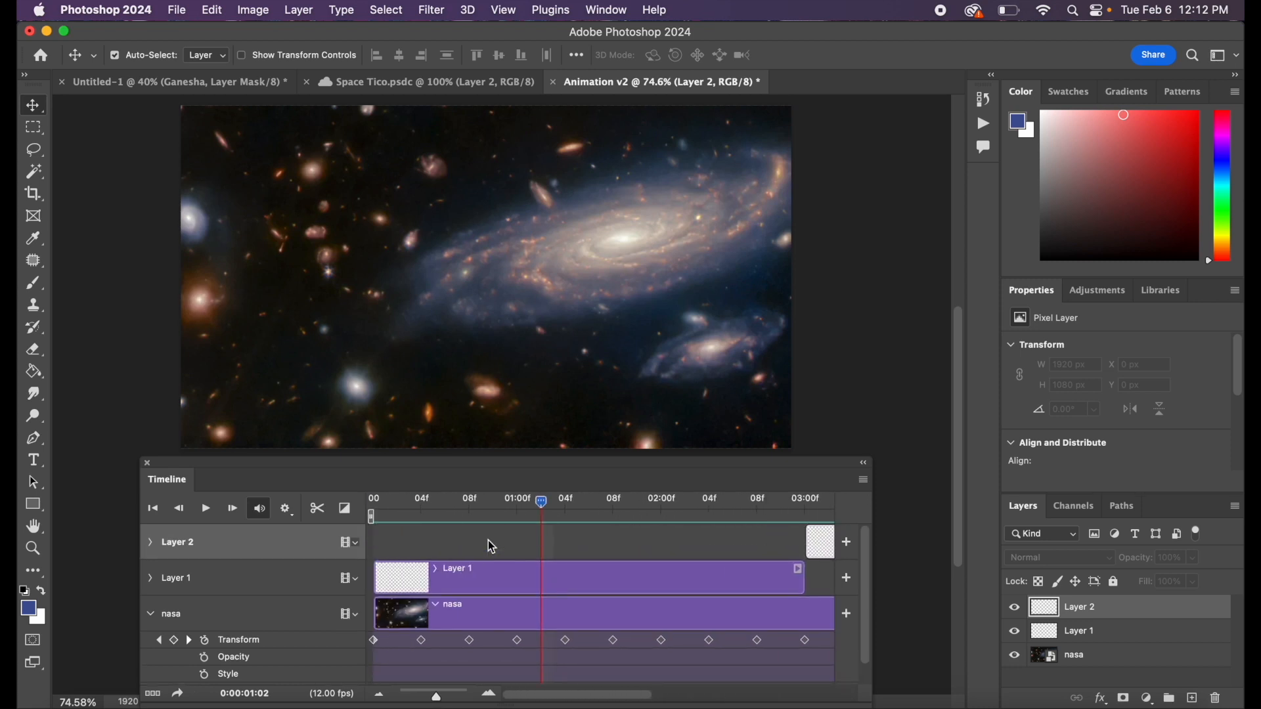
- Switch to the Space Tico.psdc document and close the Timeline panel to uncover its canvas
click(1138, 632)
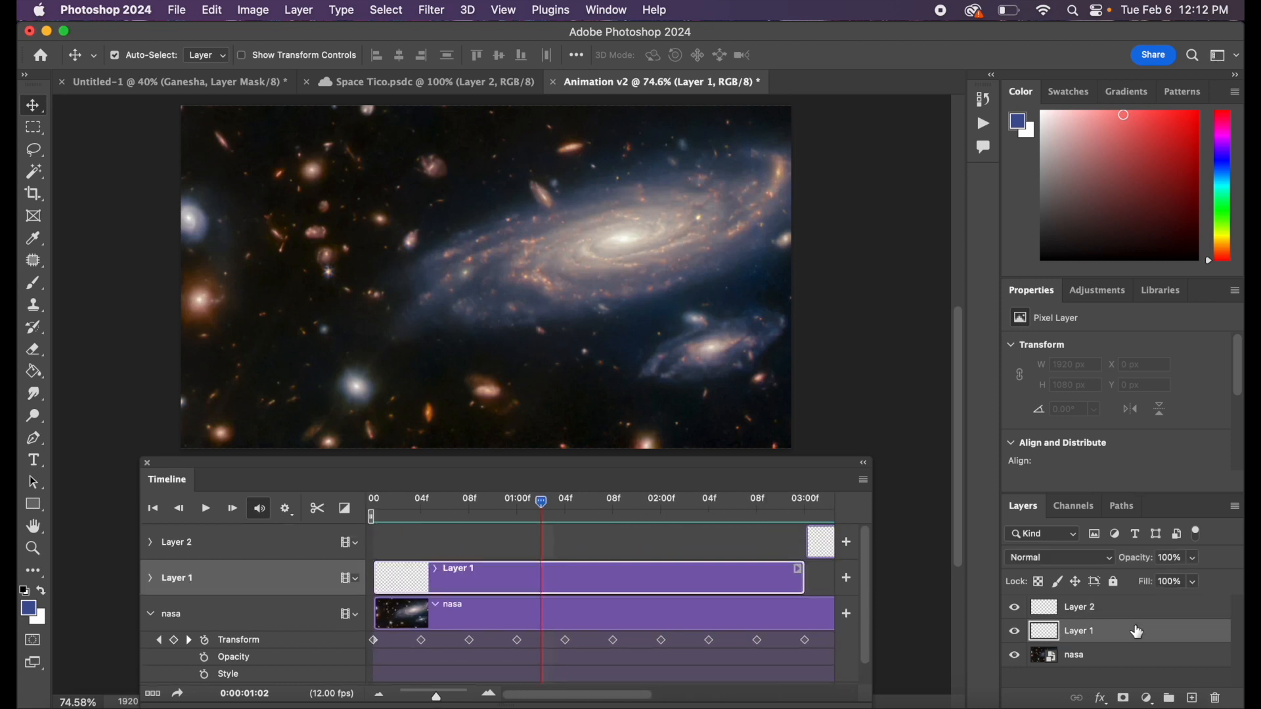
click(372, 86)
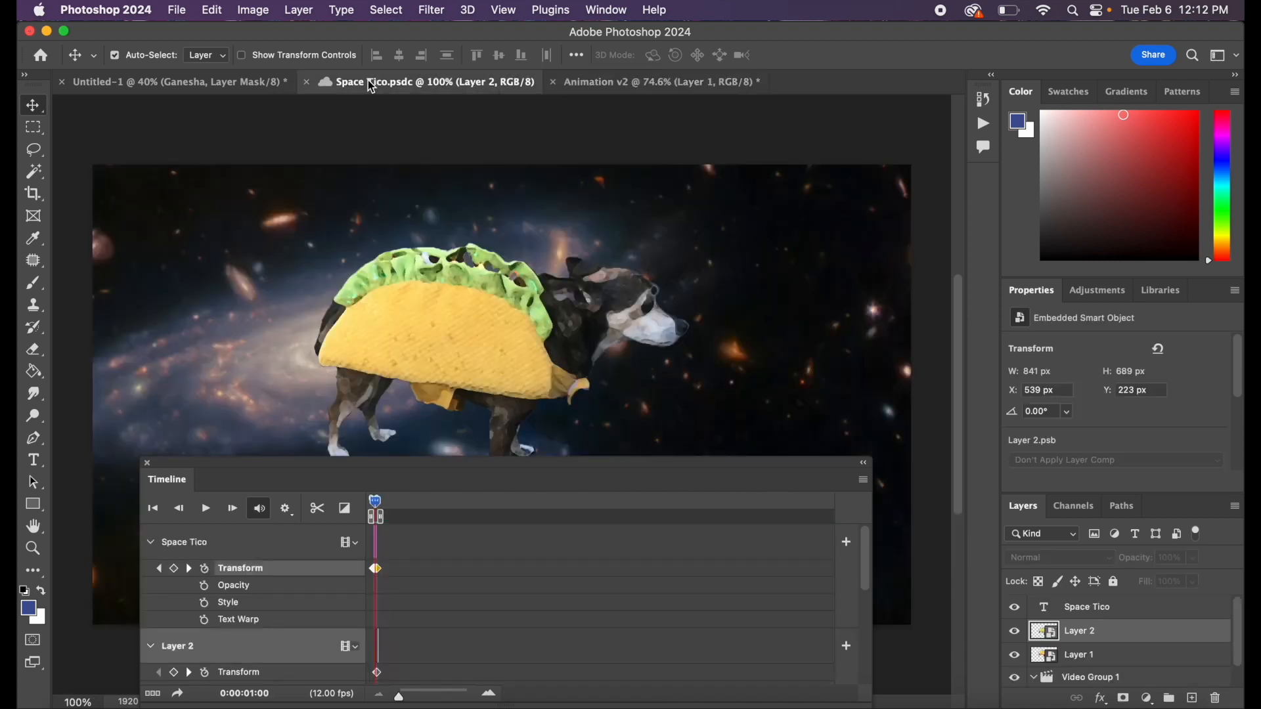
click(147, 463)
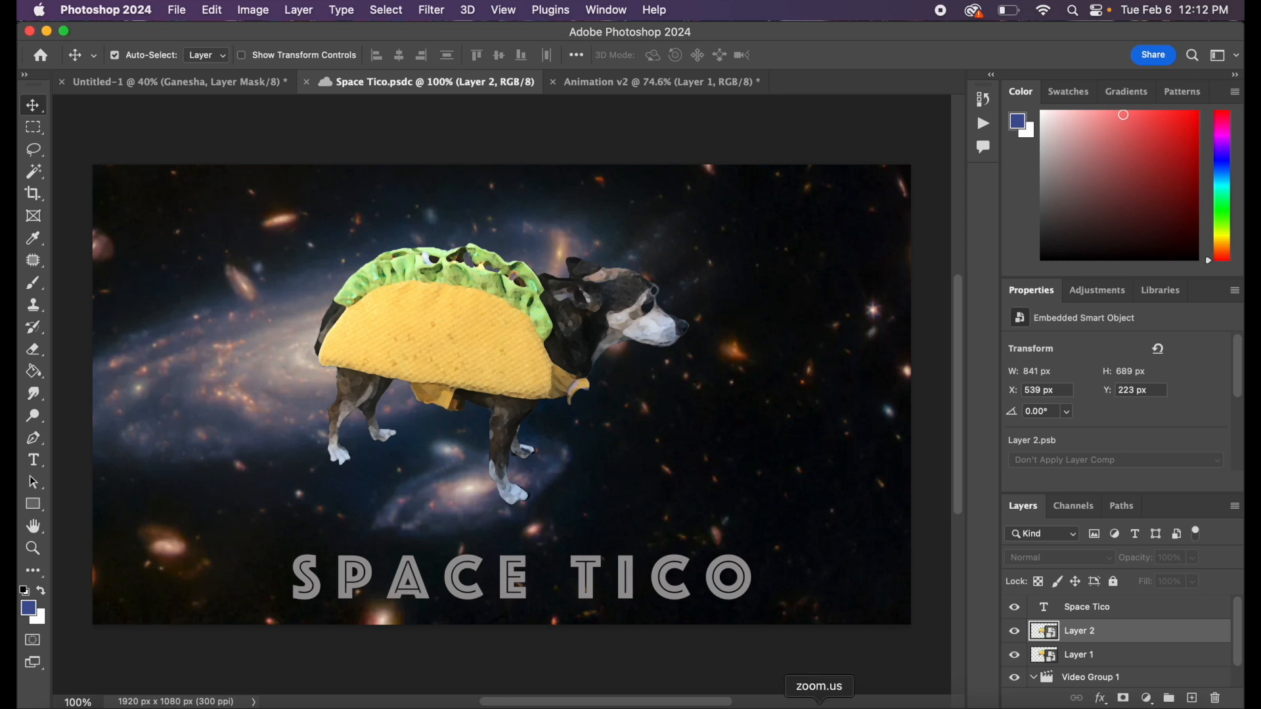
- Toggle the visibility of Layer 2 and Layer 1 to check what each layer contains
click(1015, 632)
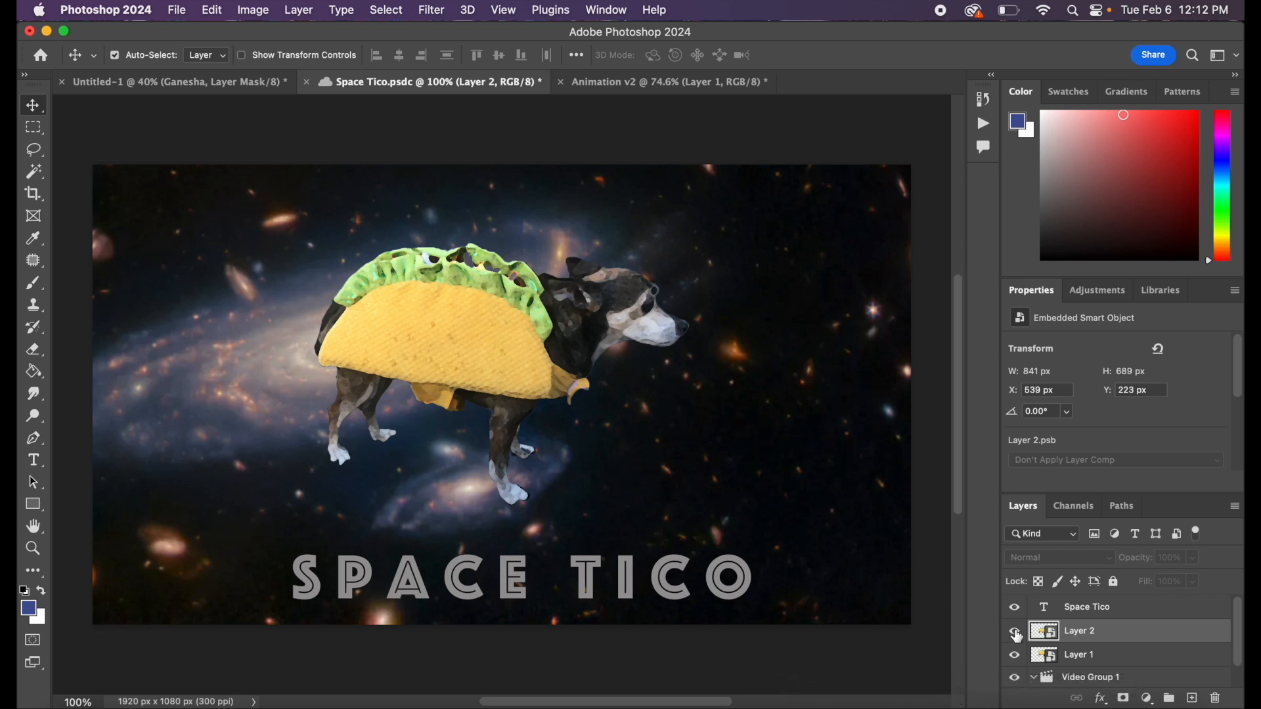
click(1015, 632)
click(1015, 655)
click(1015, 656)
- Duplicate Layer 1 from Space Tico.psdc into the Animation v2 document and switch to Animation v2
click(1143, 657)
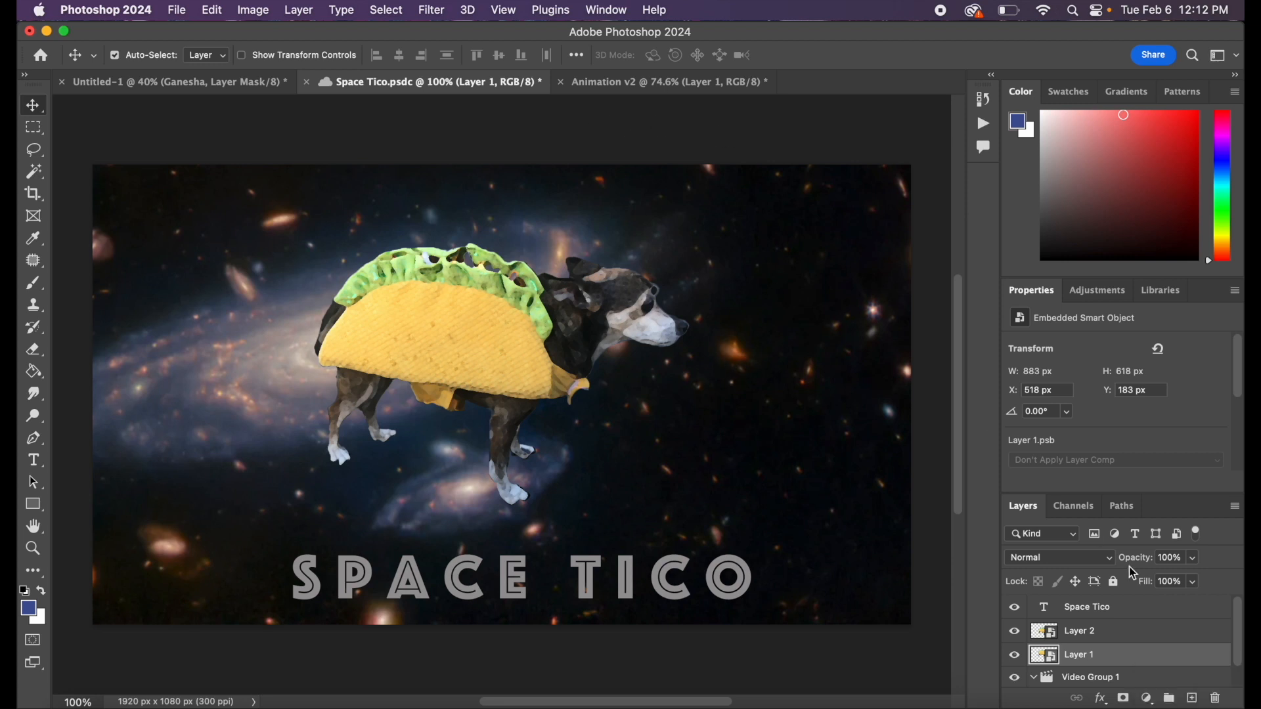
right_click(1143, 662)
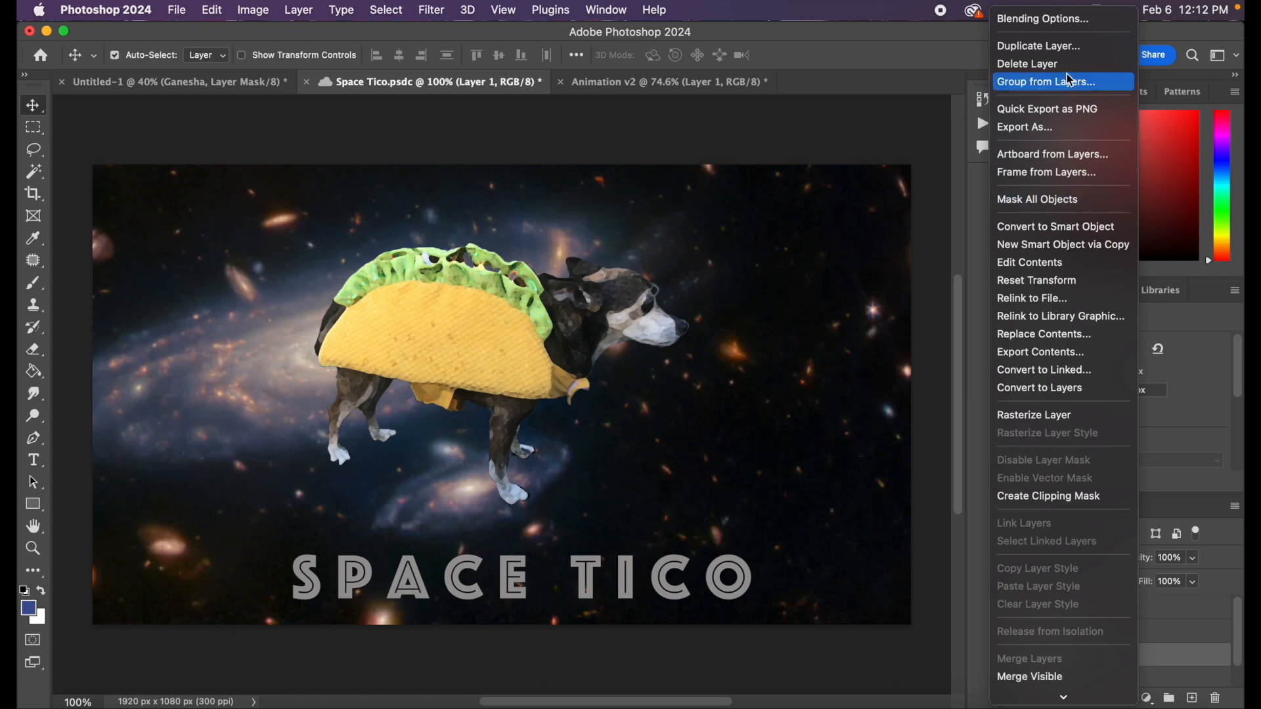
click(1028, 47)
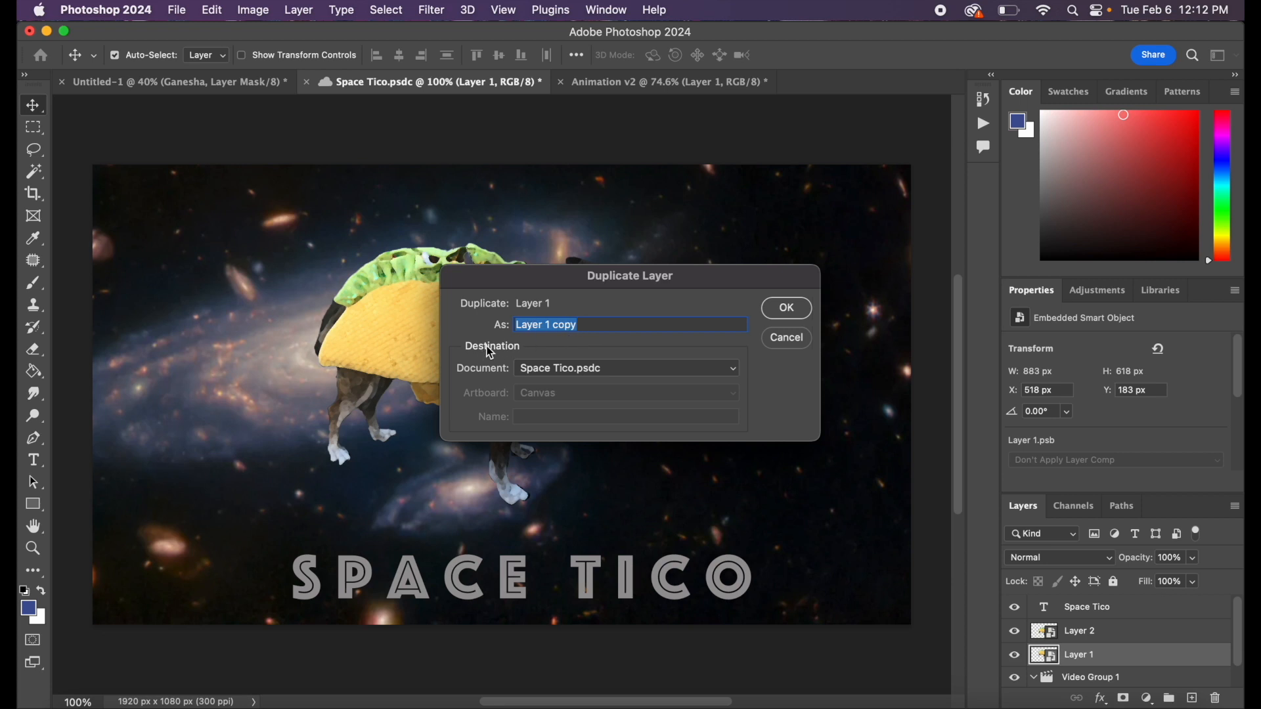
click(735, 375)
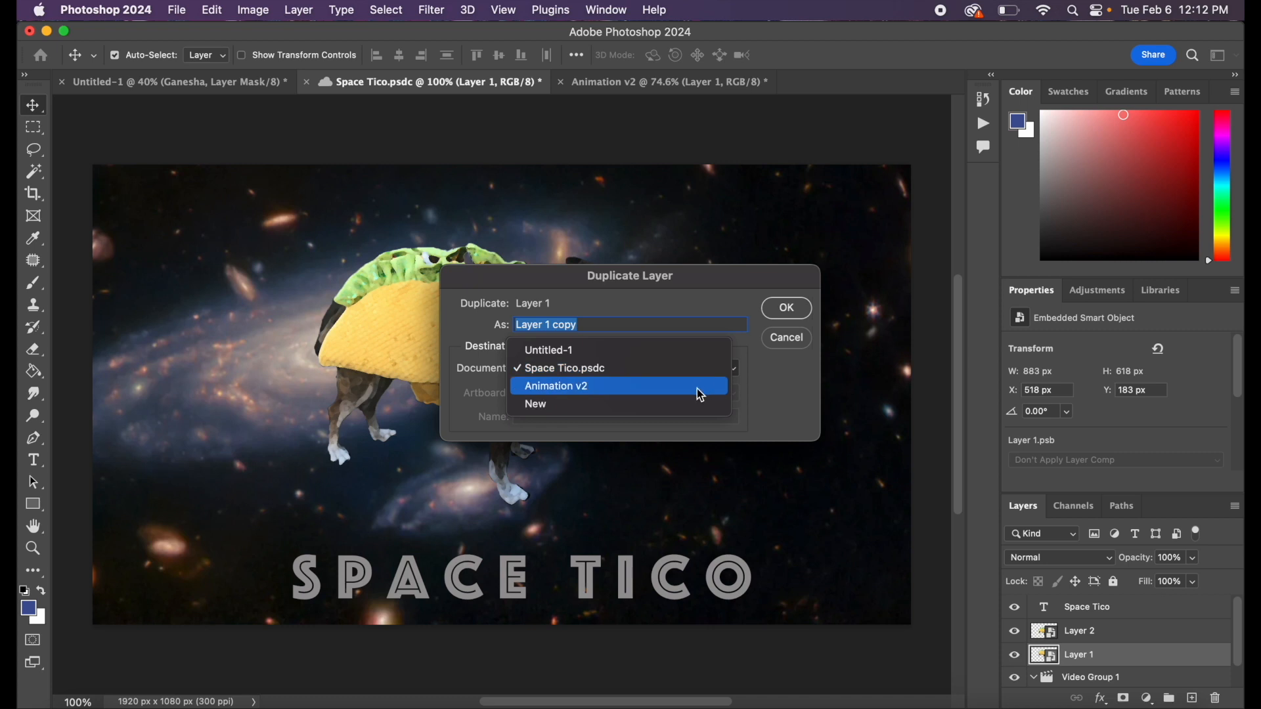
click(659, 387)
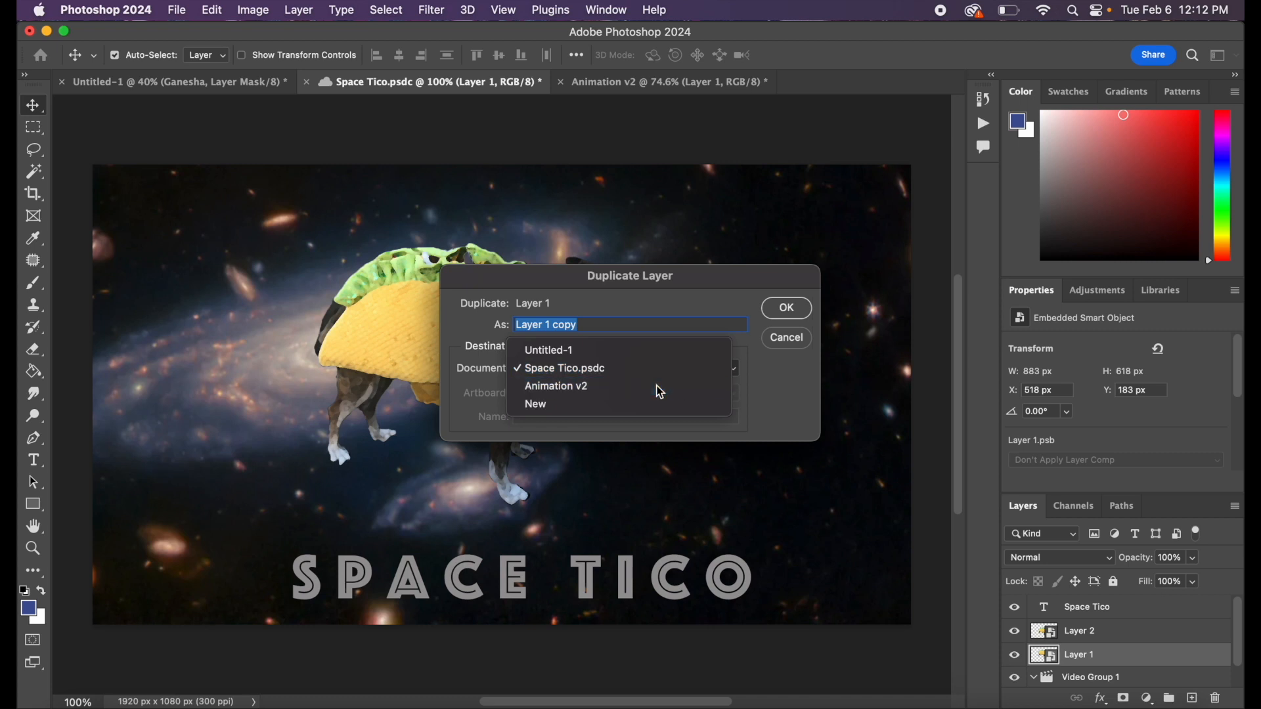
click(792, 314)
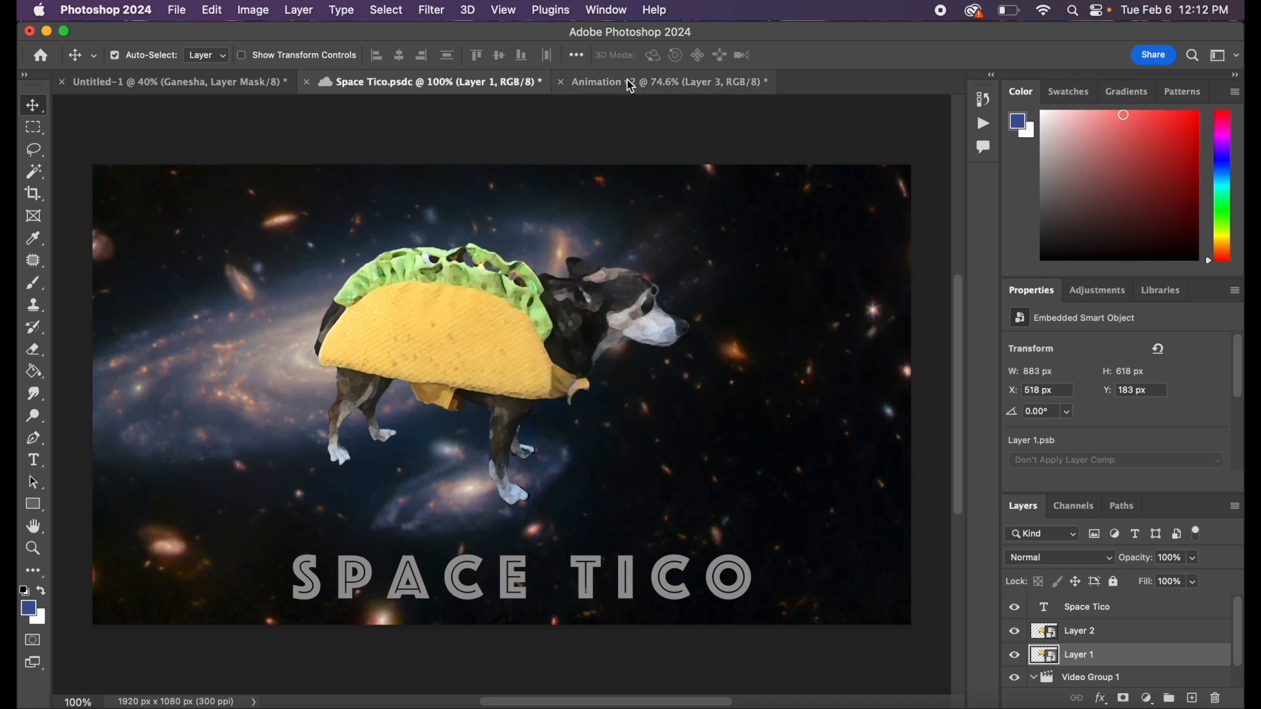
click(610, 88)
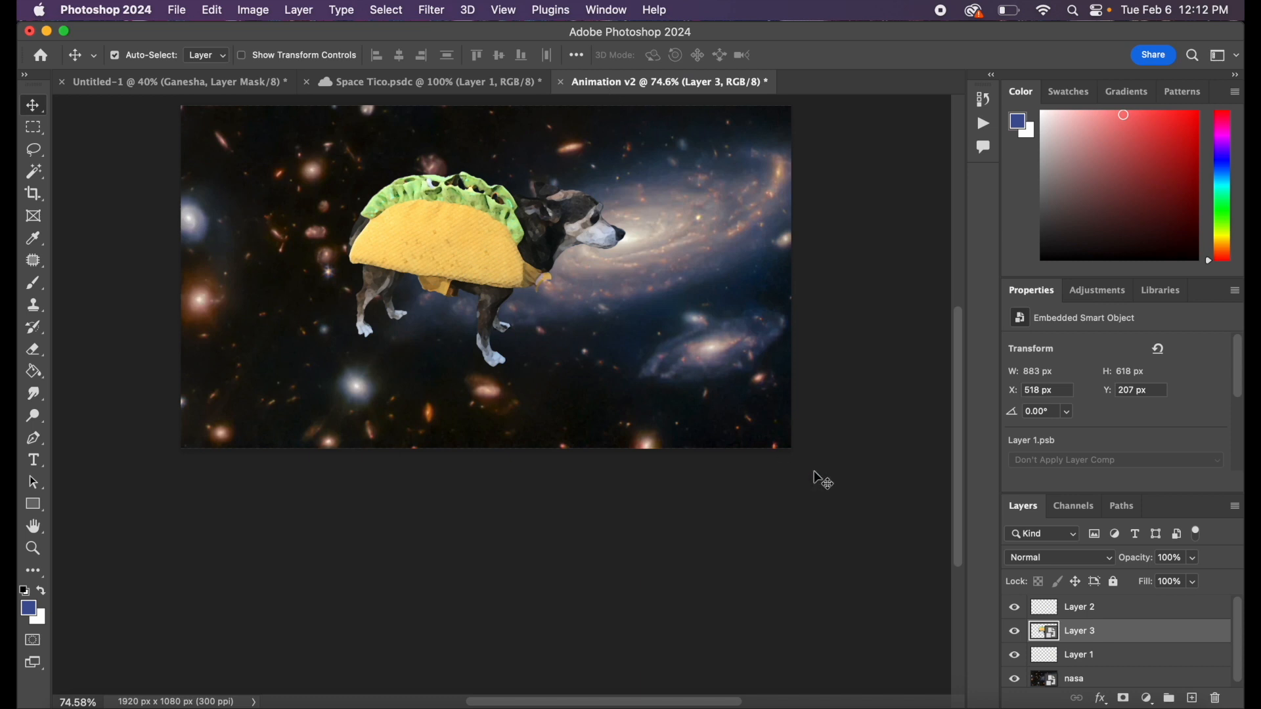
- Delete the empty Layer 1 from the Animation v2 document
click(1118, 656)
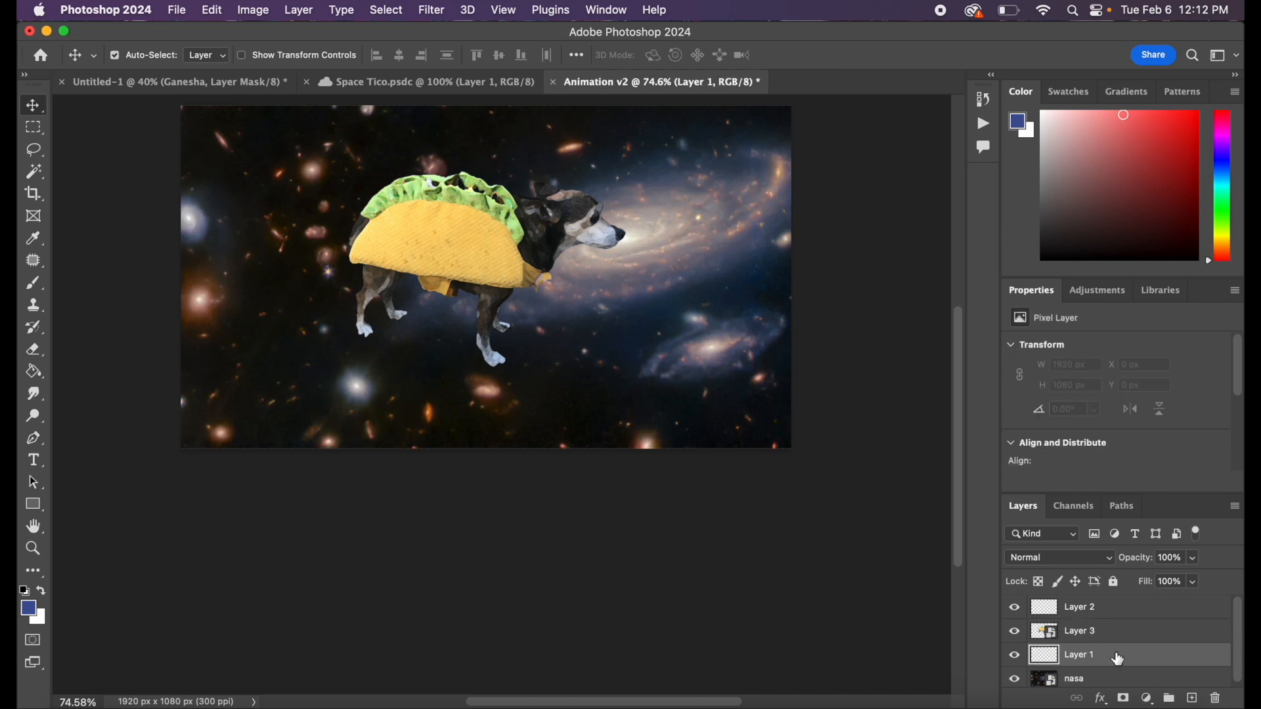
key(BackSpace)
scroll(788, 398, up, 3)
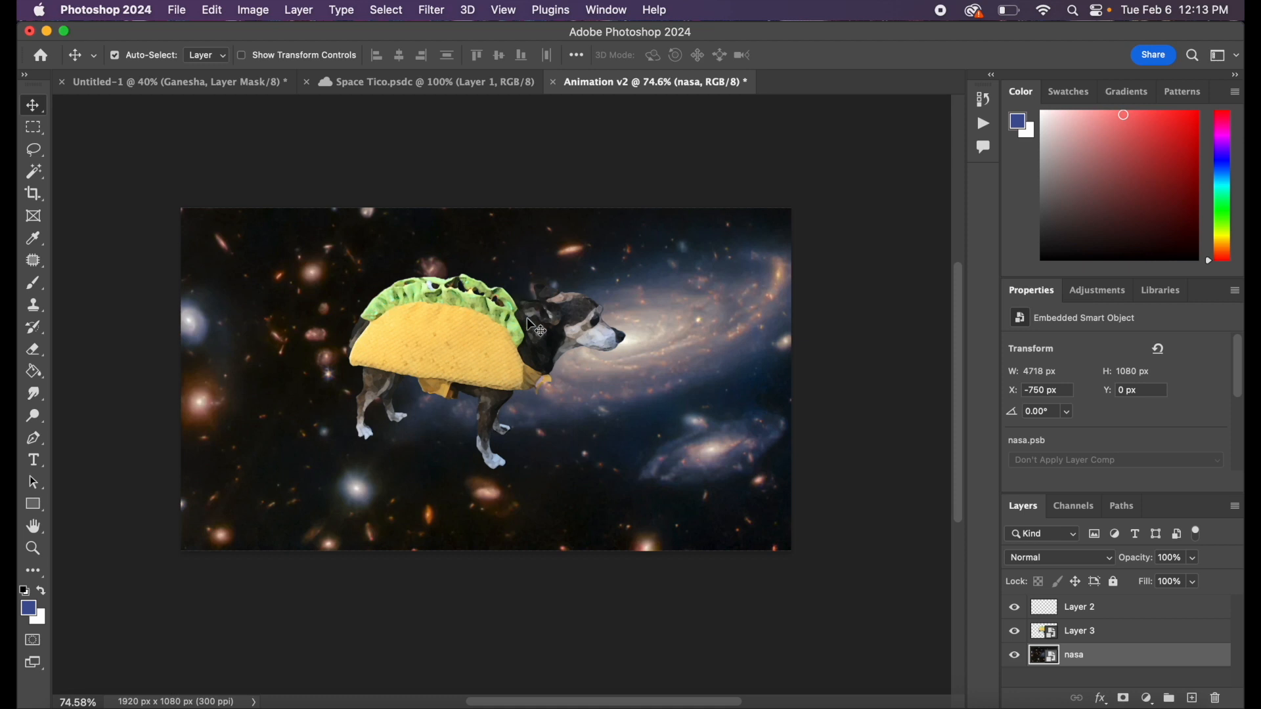
- Reopen the Timeline panel and expand the animation properties of the Layer 3 track
click(607, 9)
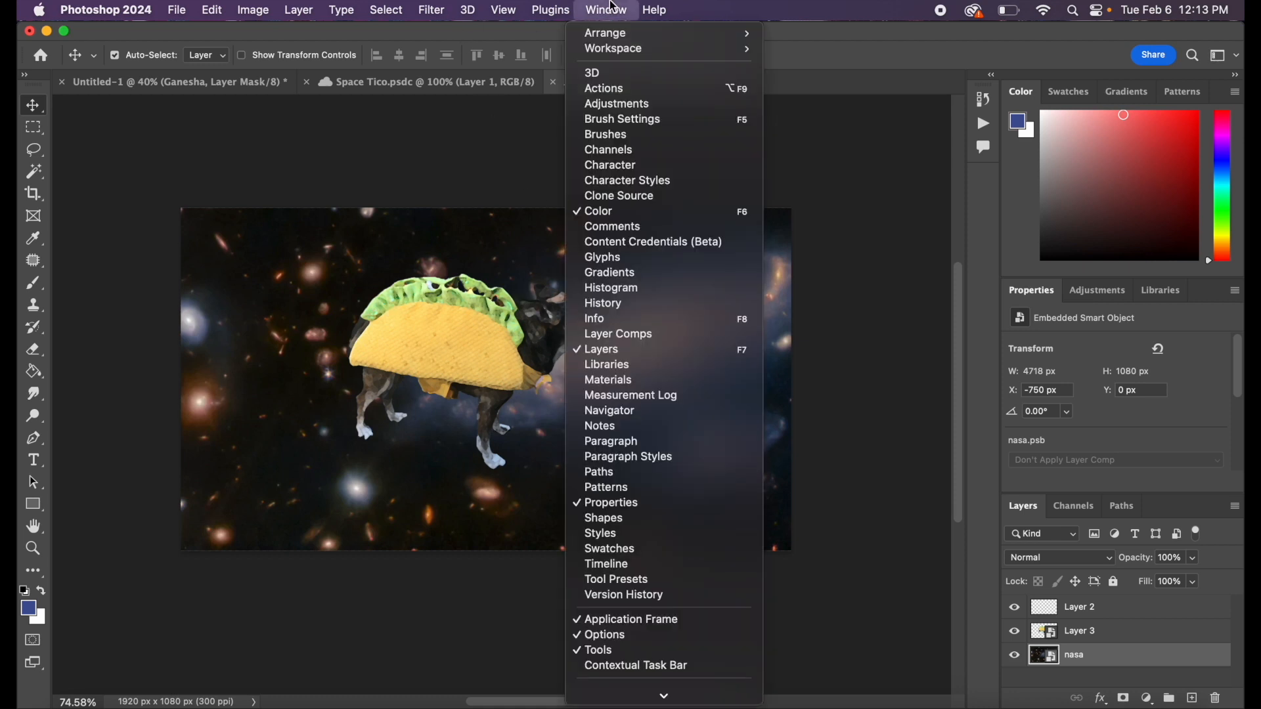
click(624, 568)
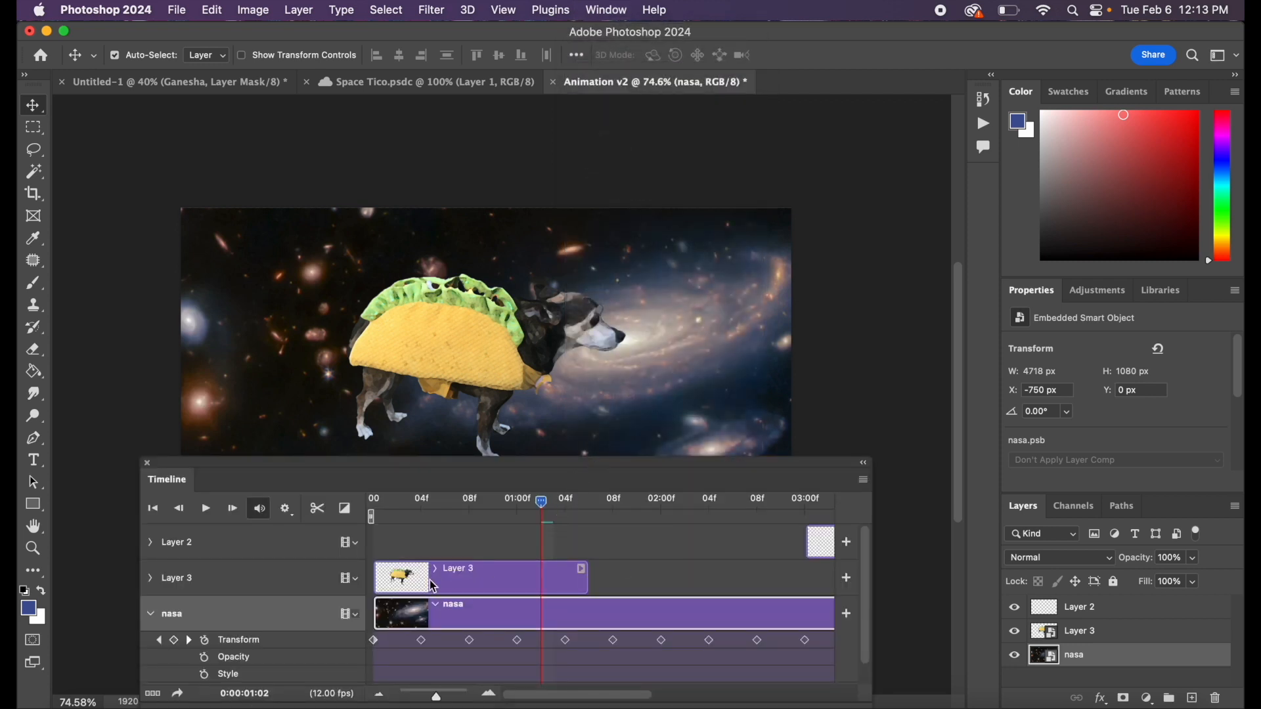
click(151, 579)
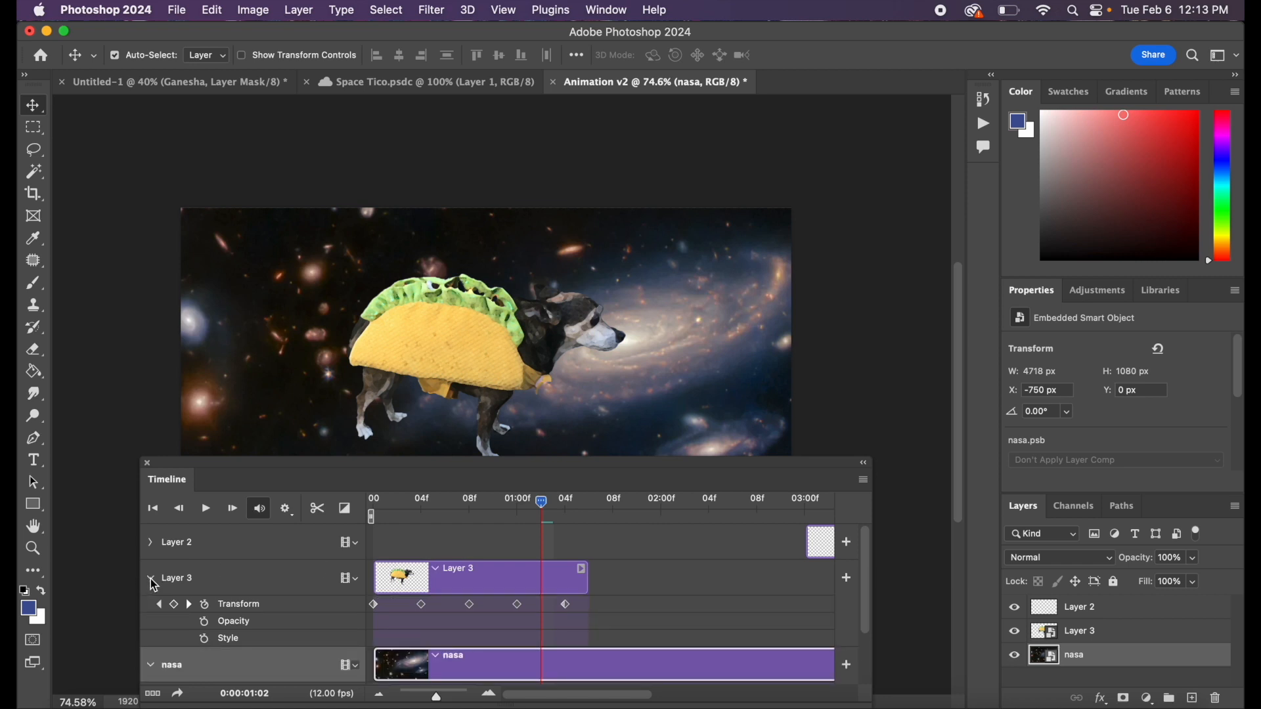
- Delete all the Transform keyframes on the Layer 3 track
click(566, 604)
key(Delete)
click(519, 605)
key(Delete)
click(470, 605)
key(Delete)
click(421, 605)
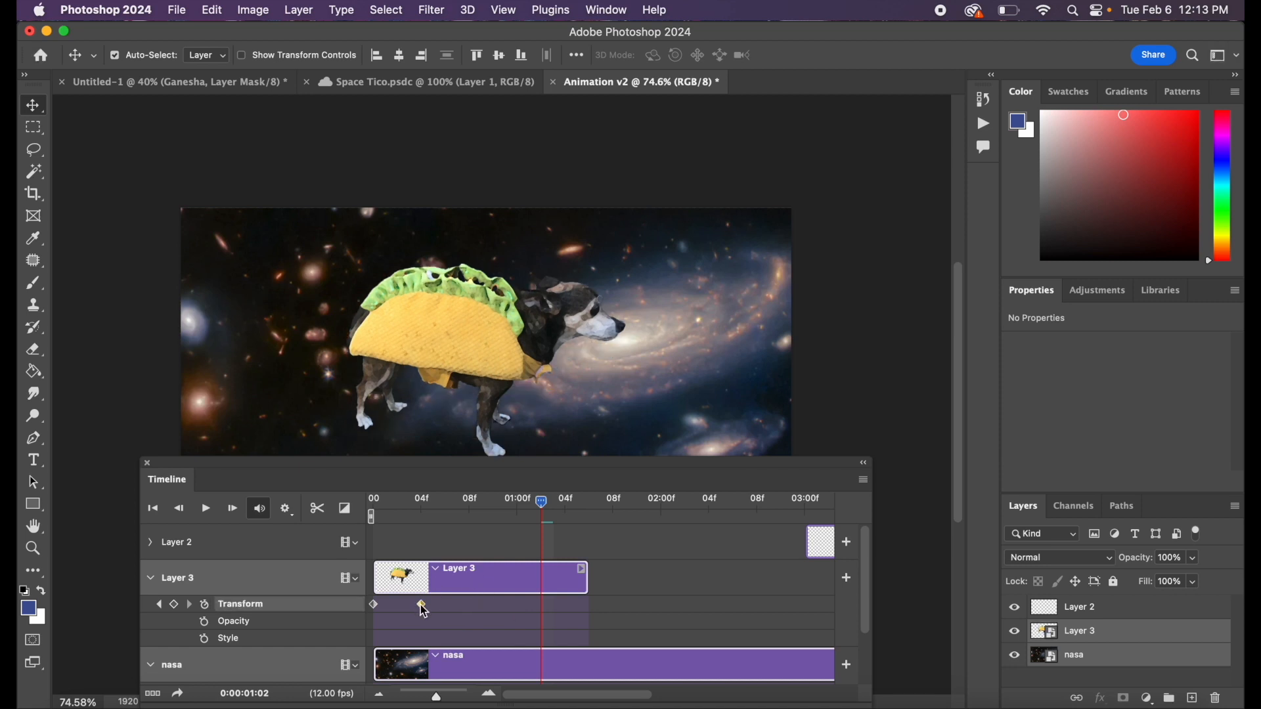
key(Delete)
click(373, 605)
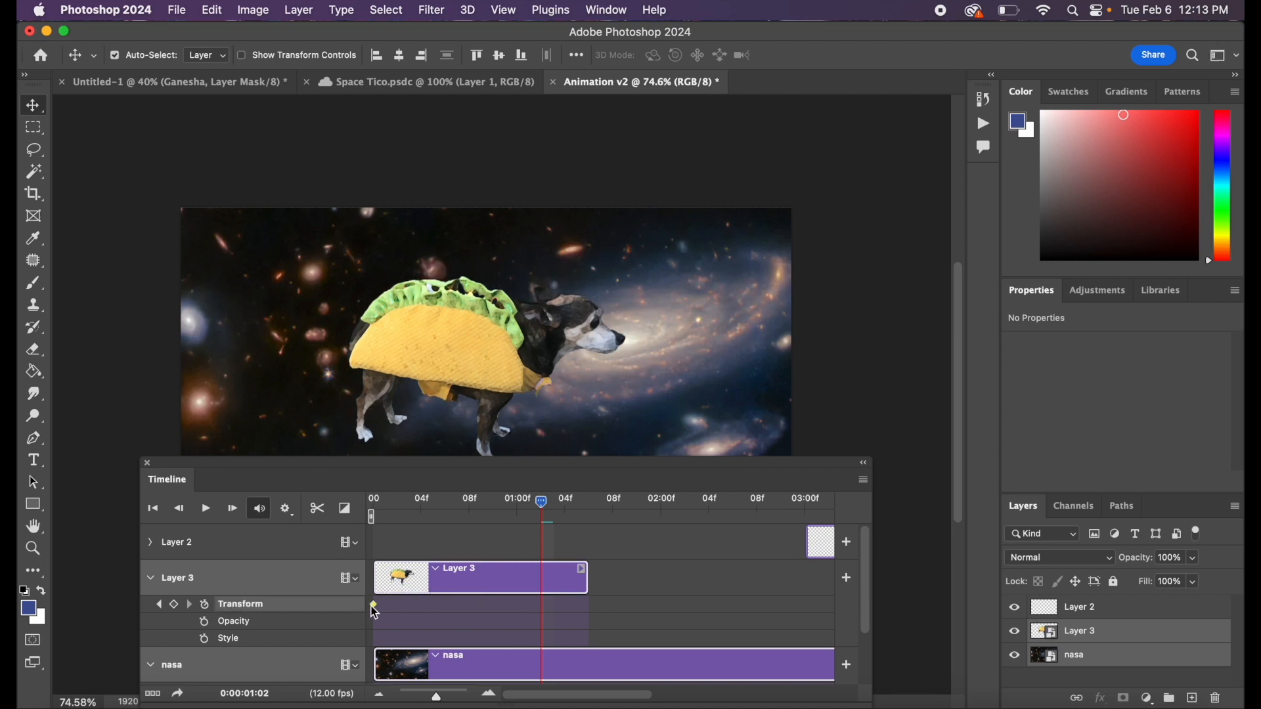
key(Delete)
- Collapse the Layer 3 track and play the animation from the first frame, with the Timeline panel lowered to reveal more canvas
drag(543, 503, 376, 511)
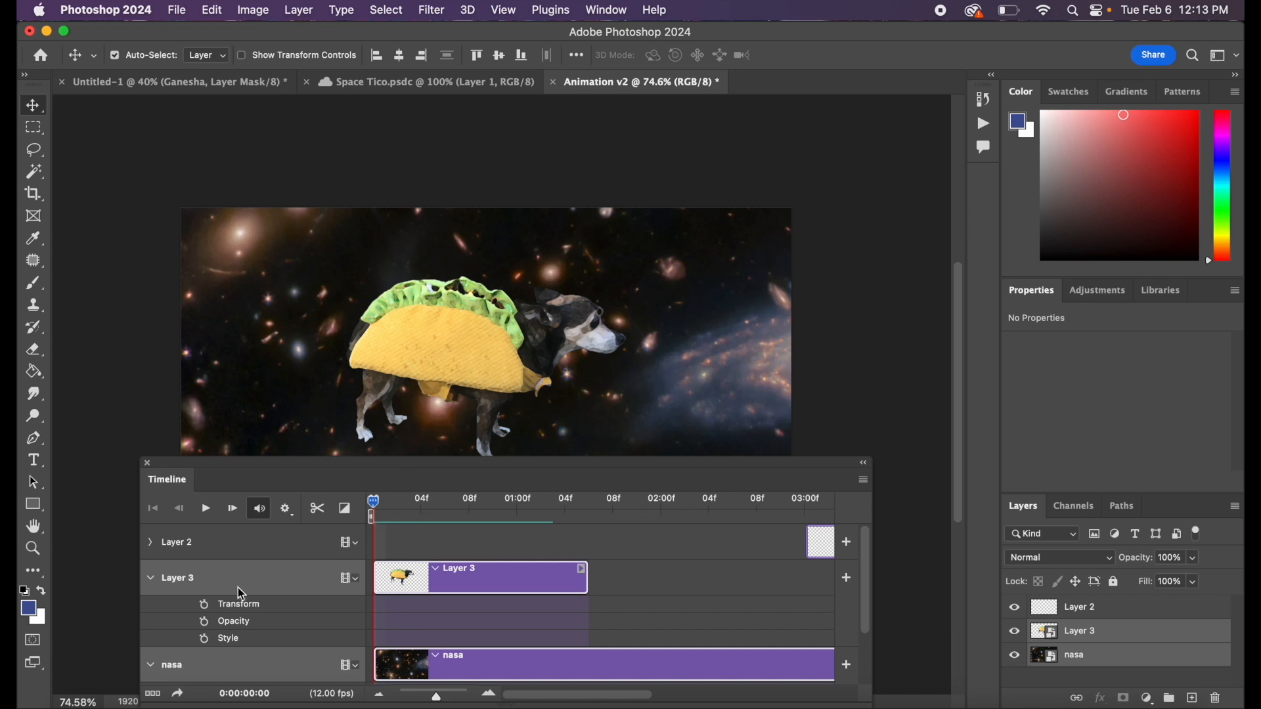
click(151, 579)
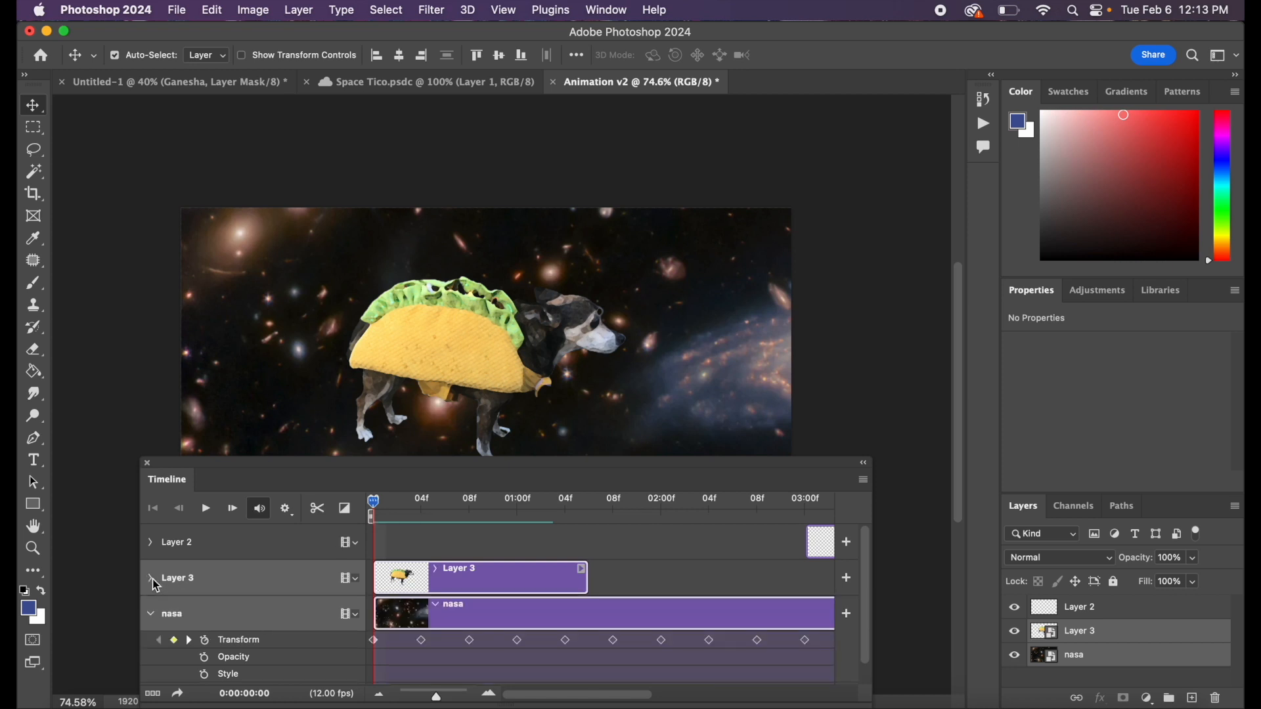
click(206, 509)
drag(239, 468, 237, 506)
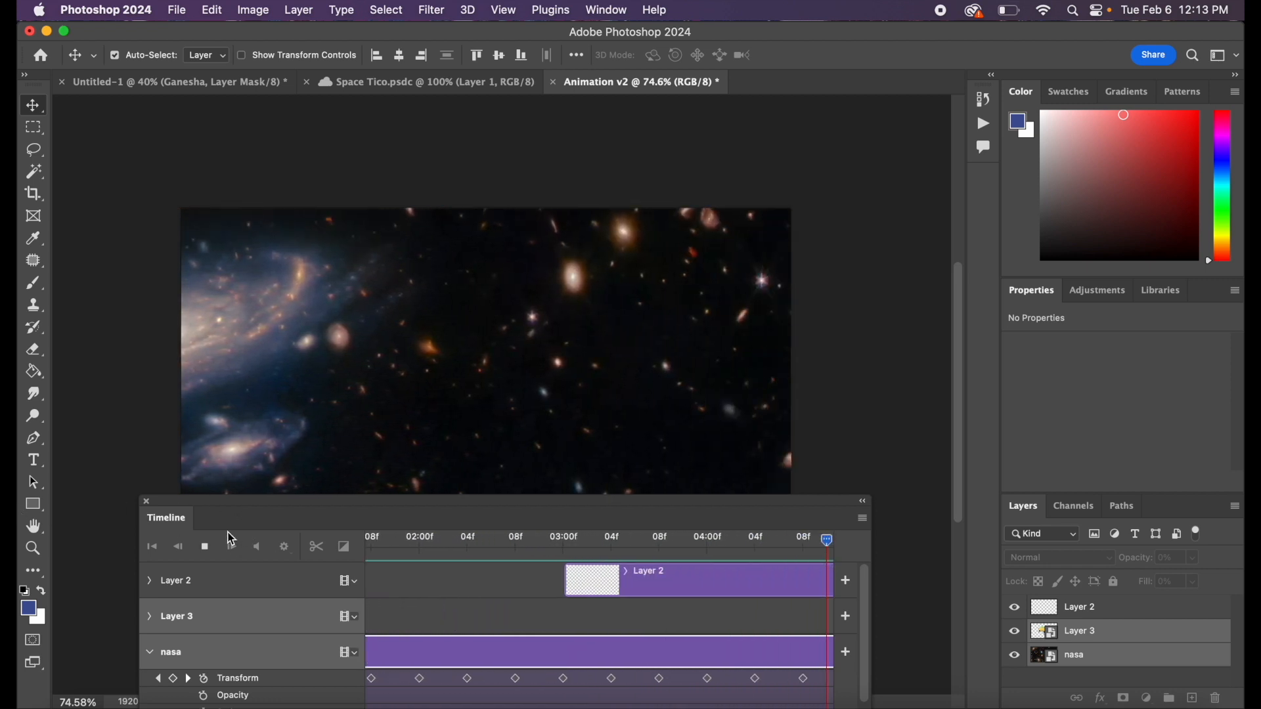
click(207, 549)
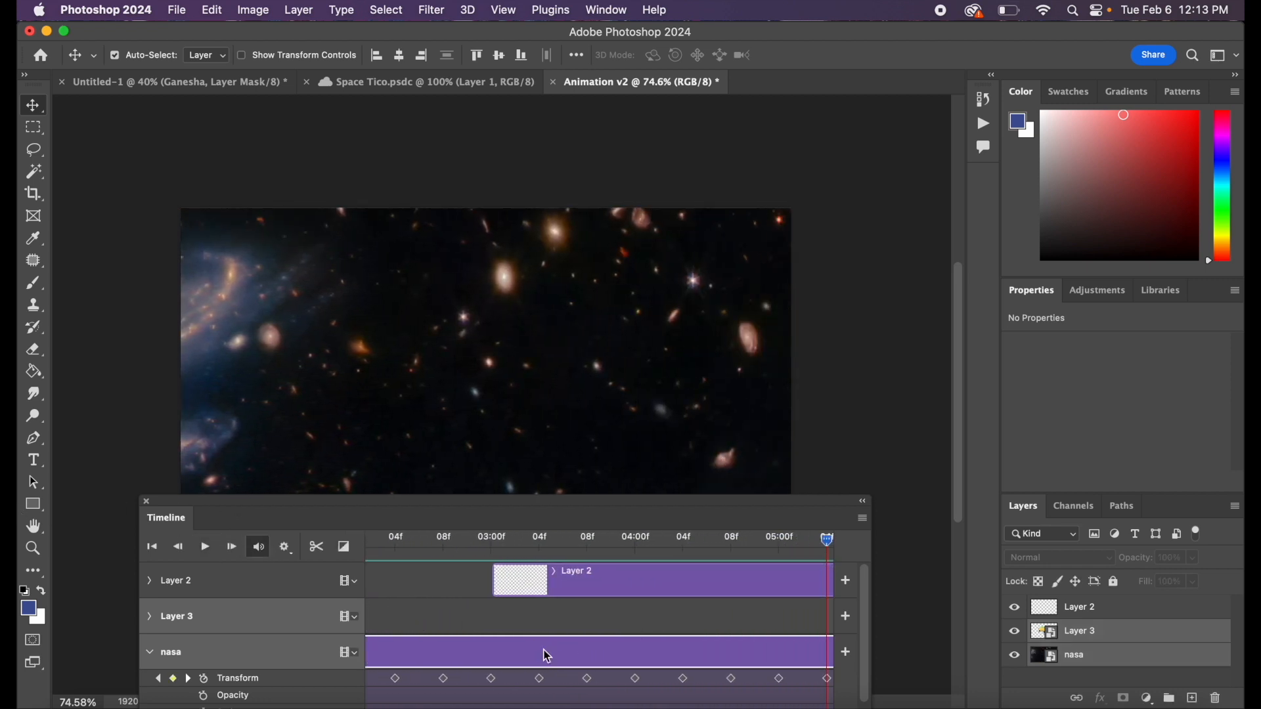
- Make the Layer 2 clip run from 02:08f to 06:00f and extend the Layer 3 clip to meet its start
scroll(515, 625, left, 5)
drag(780, 593, 717, 584)
drag(491, 626, 652, 619)
scroll(650, 617, right, 5)
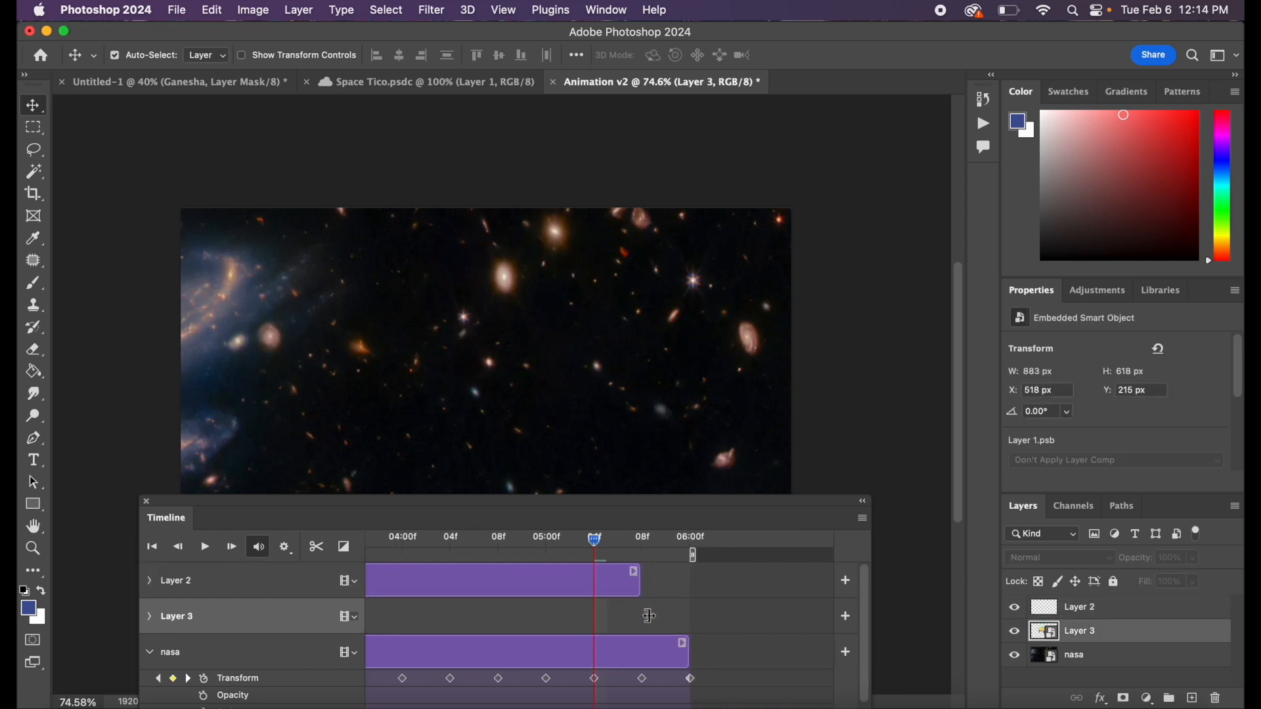
drag(640, 582, 688, 581)
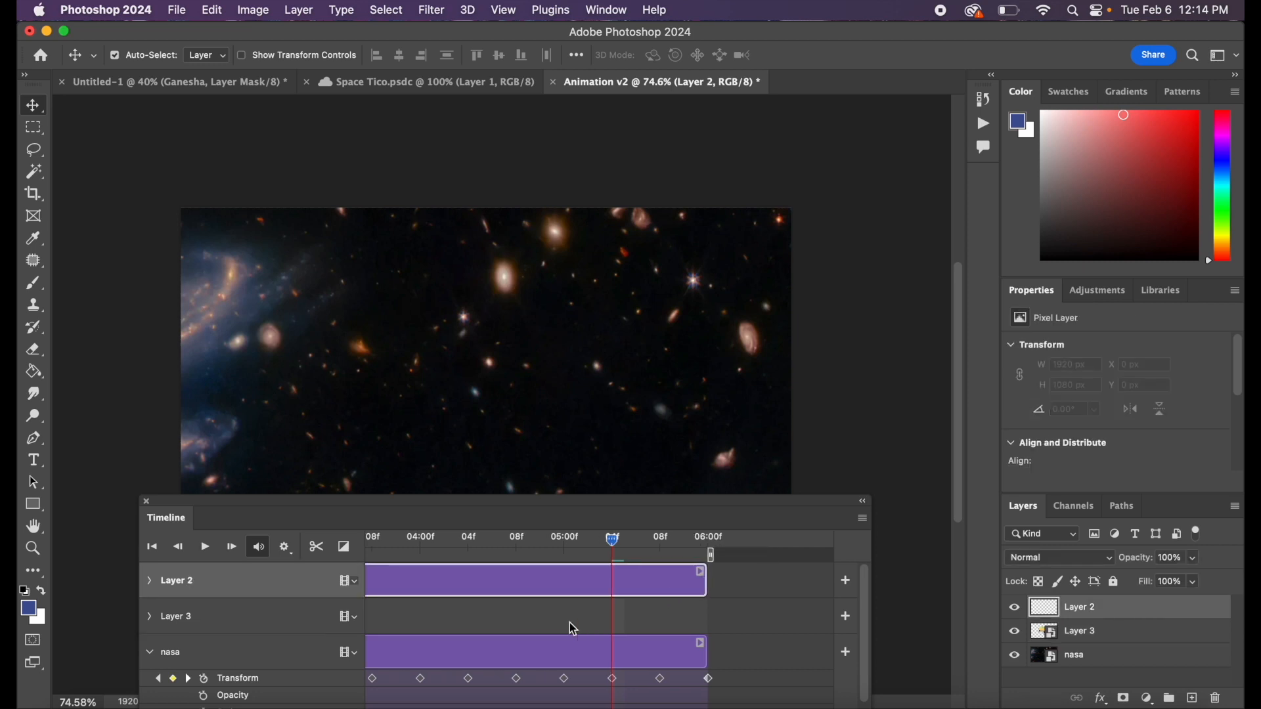
- Trim the start of the Layer 2 clip to 03:08f and extend the end of the Layer 3 clip to 03:08f
scroll(569, 622, left, 5)
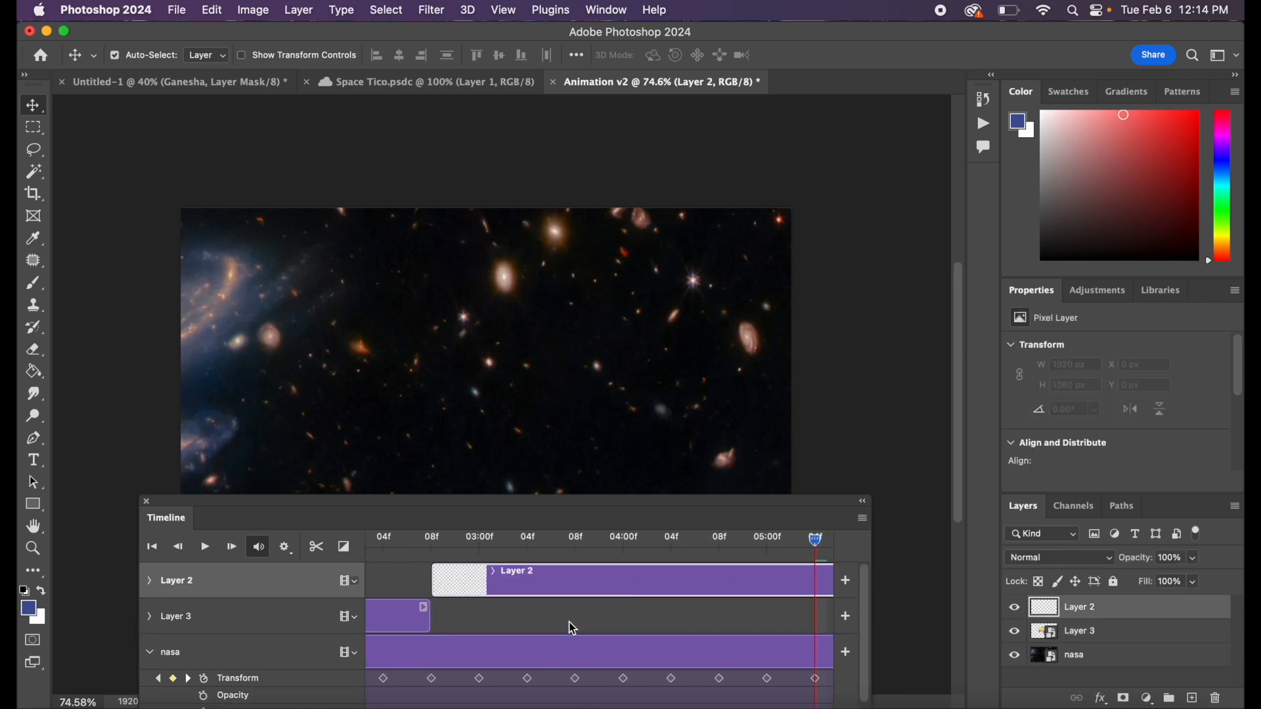
drag(436, 582, 576, 581)
click(428, 622)
drag(428, 622, 578, 628)
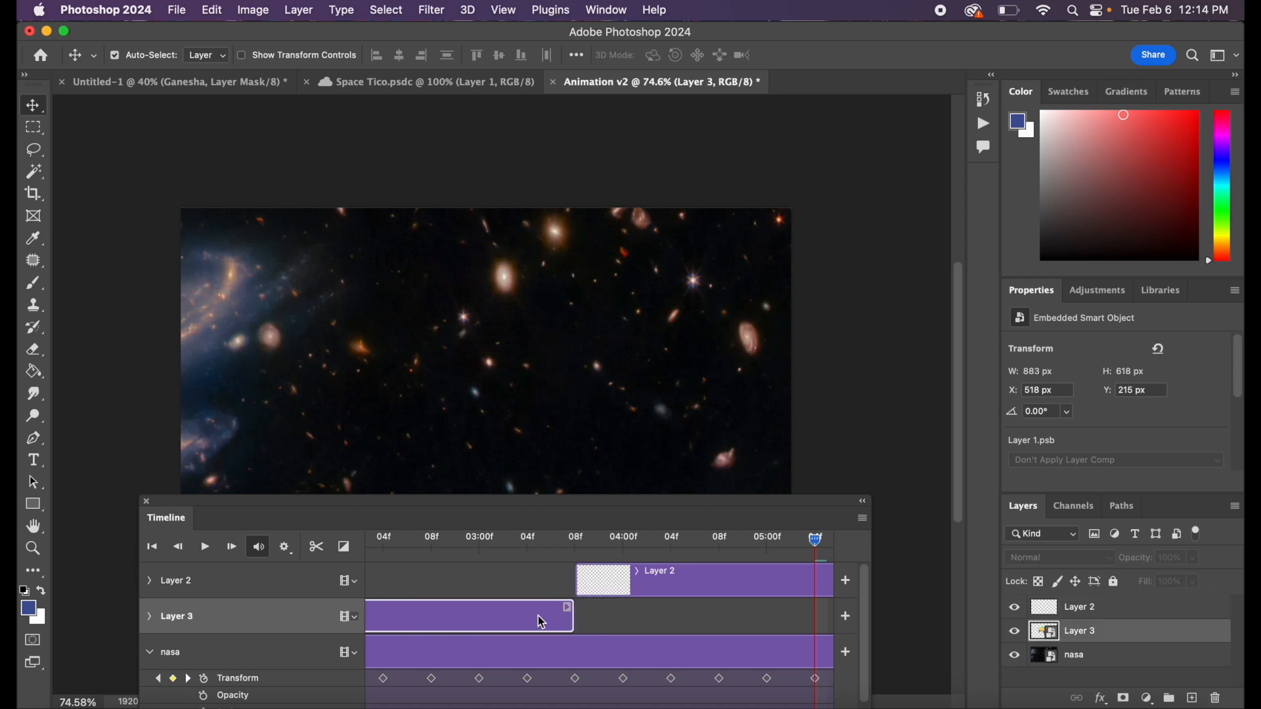
scroll(540, 621, left, 5)
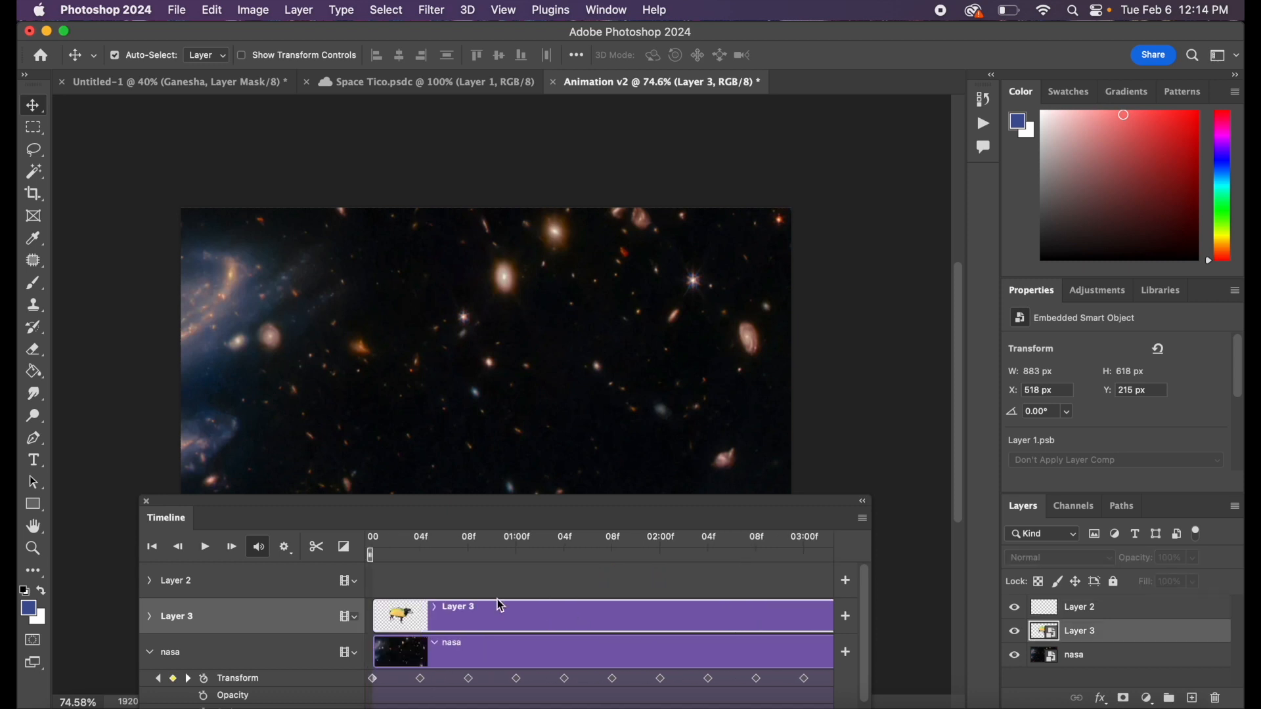
- Play the animation to review the taco dog over the moving background, repositioning the Timeline panel around the canvas
click(205, 548)
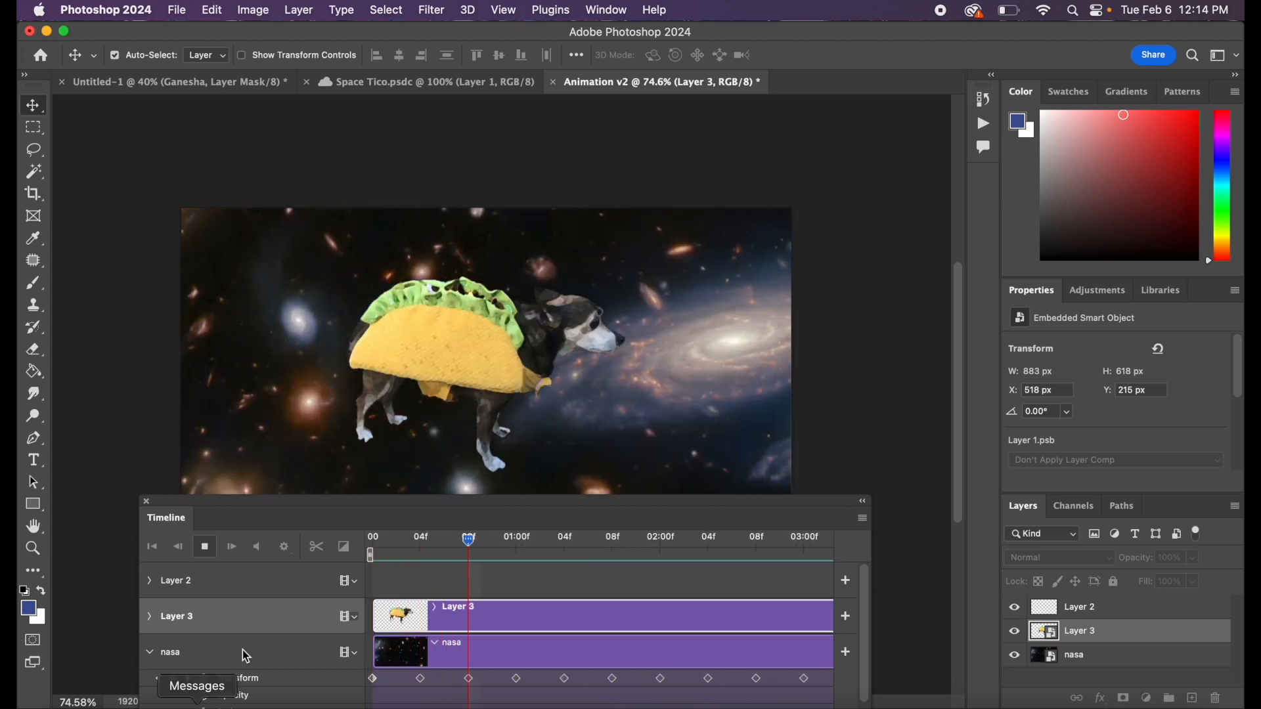
click(205, 546)
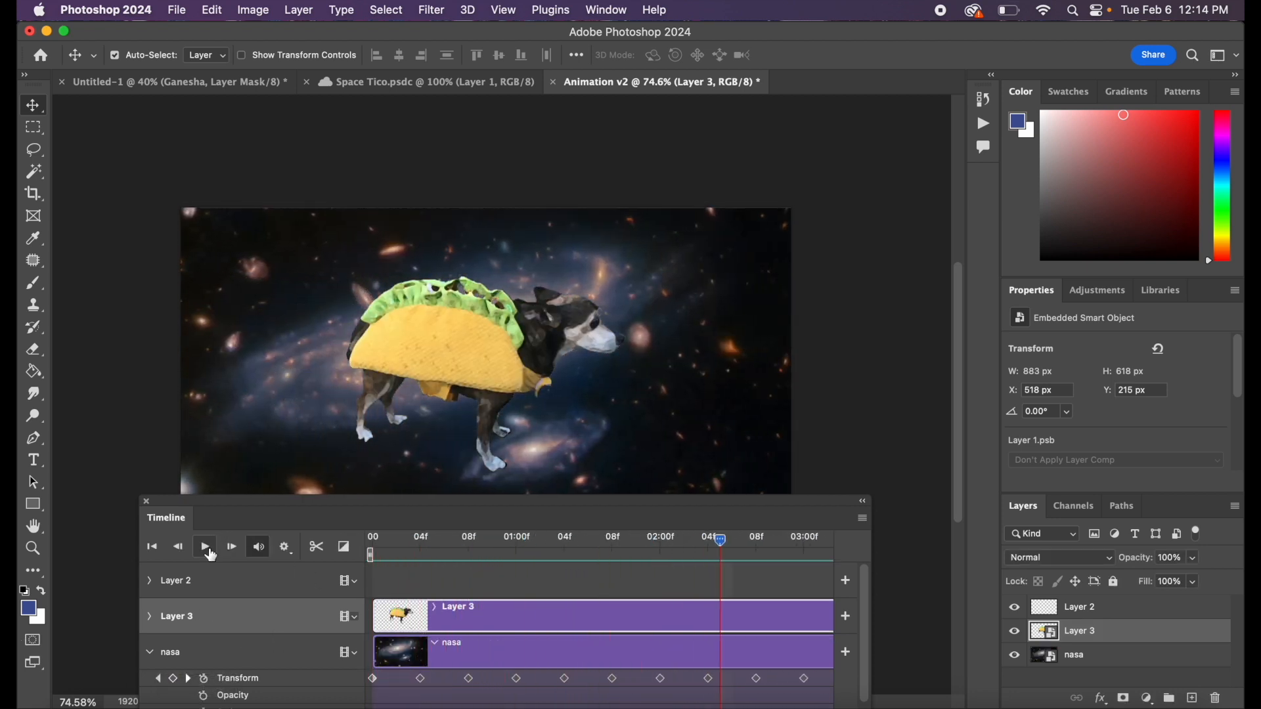
drag(452, 509, 443, 542)
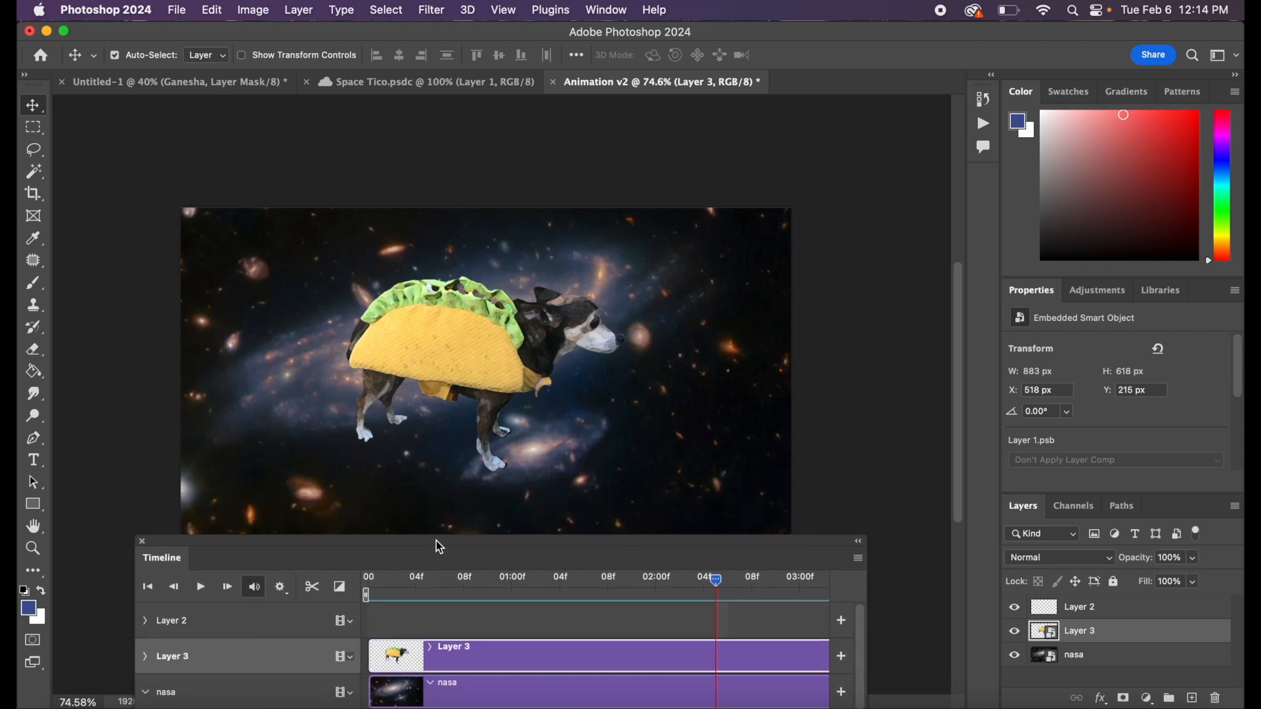
mouse_move(436, 547)
mouse_down()
mouse_move(440, 589)
mouse_move(444, 558)
mouse_up()
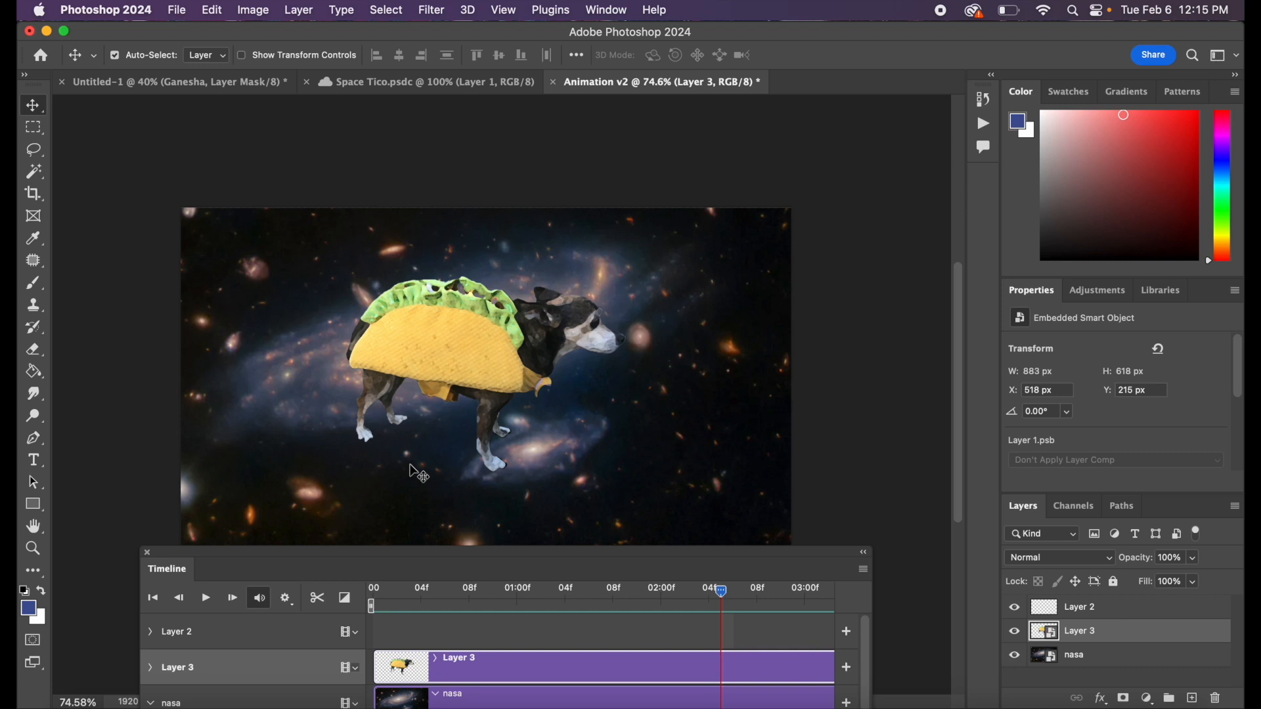
drag(456, 550, 452, 486)
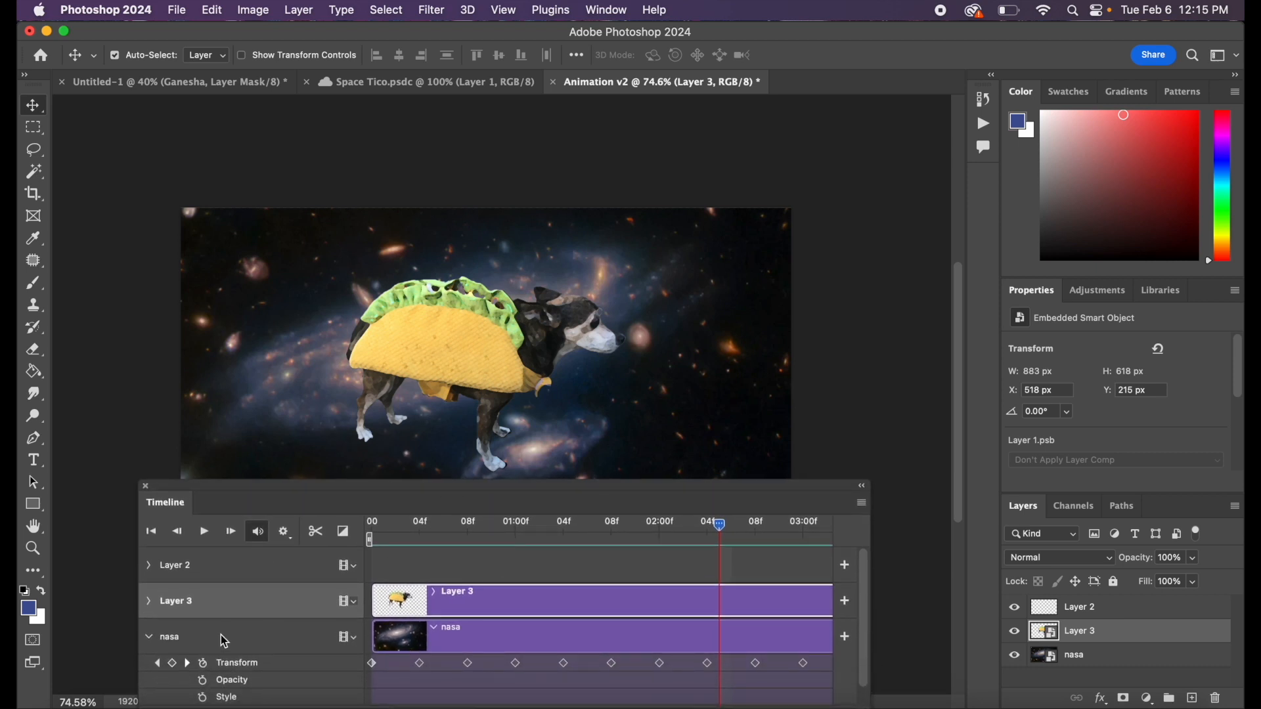
- Enable Transform keyframing for Layer 3 at the first frame and keyframe the taco dog raised to about Y 110 px at 04f
click(149, 602)
drag(720, 526, 368, 550)
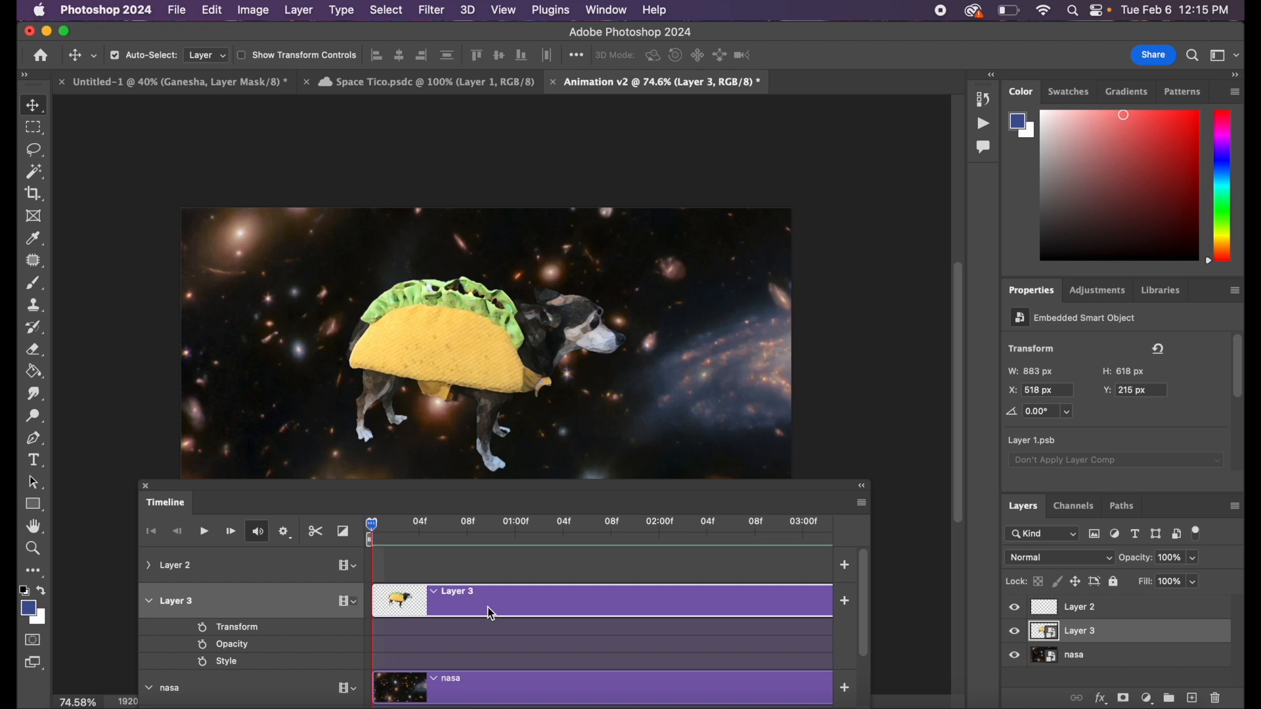
click(204, 629)
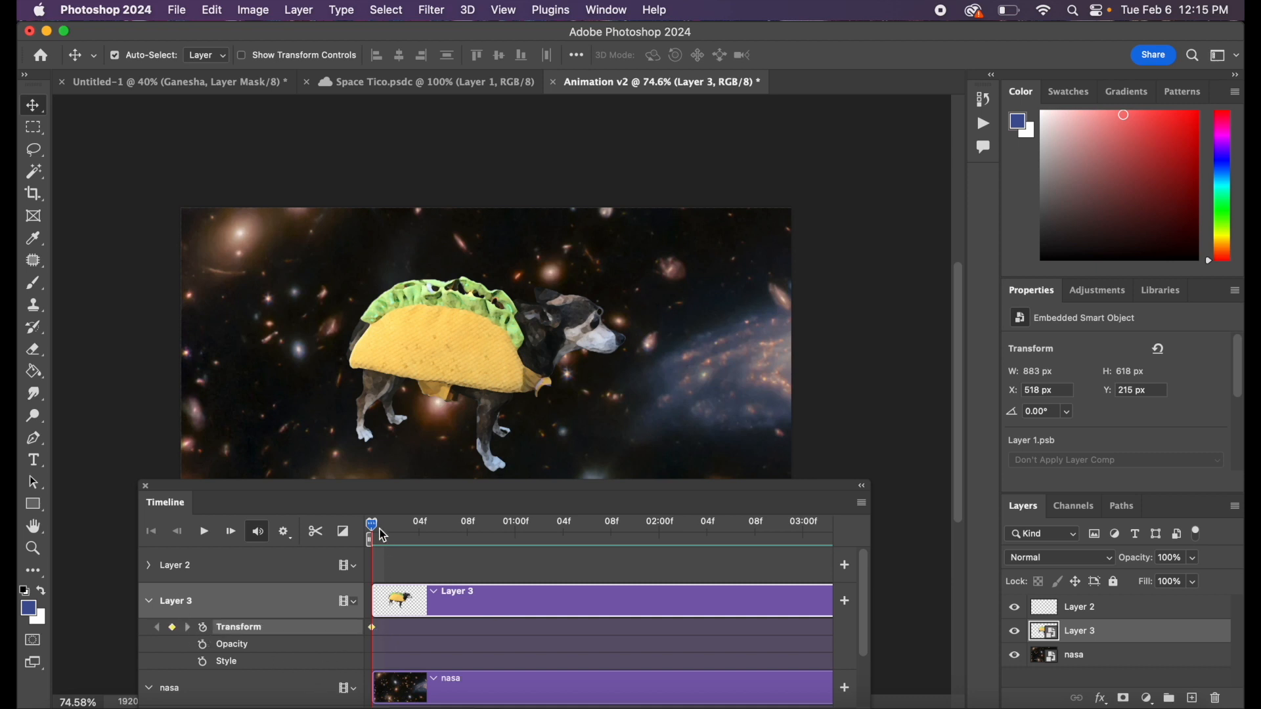
drag(378, 531, 420, 525)
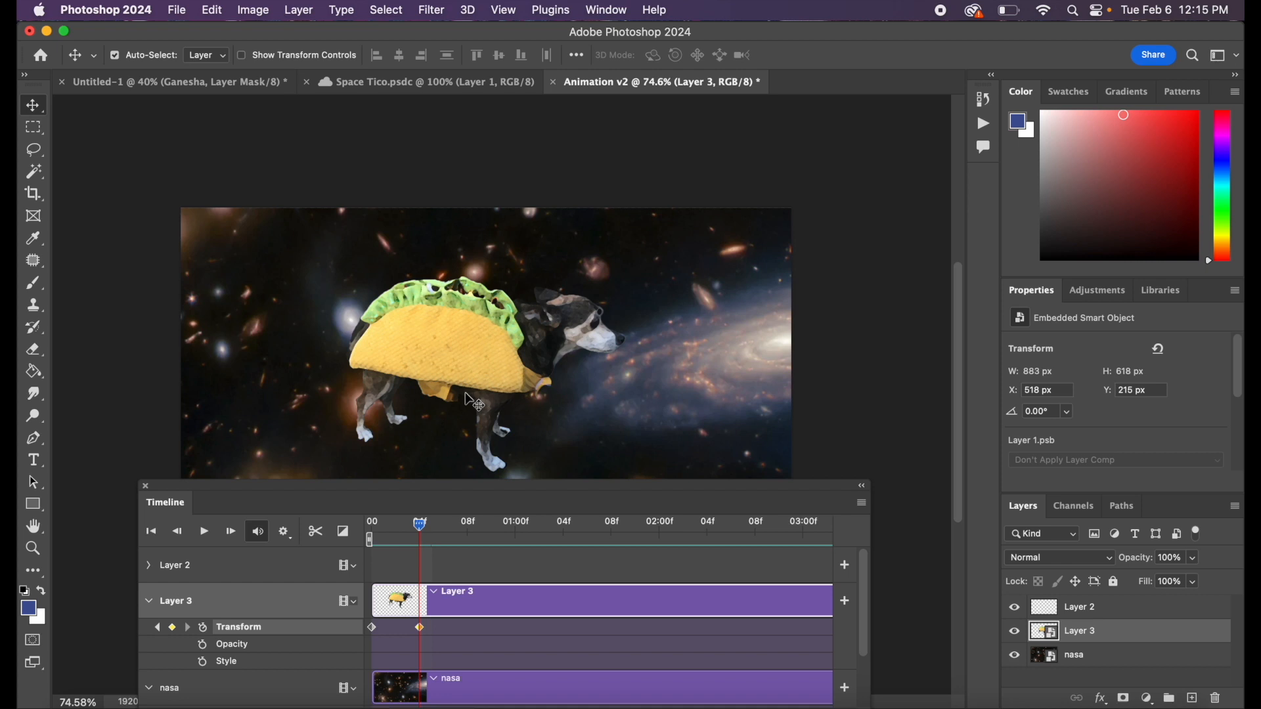
drag(464, 347, 471, 311)
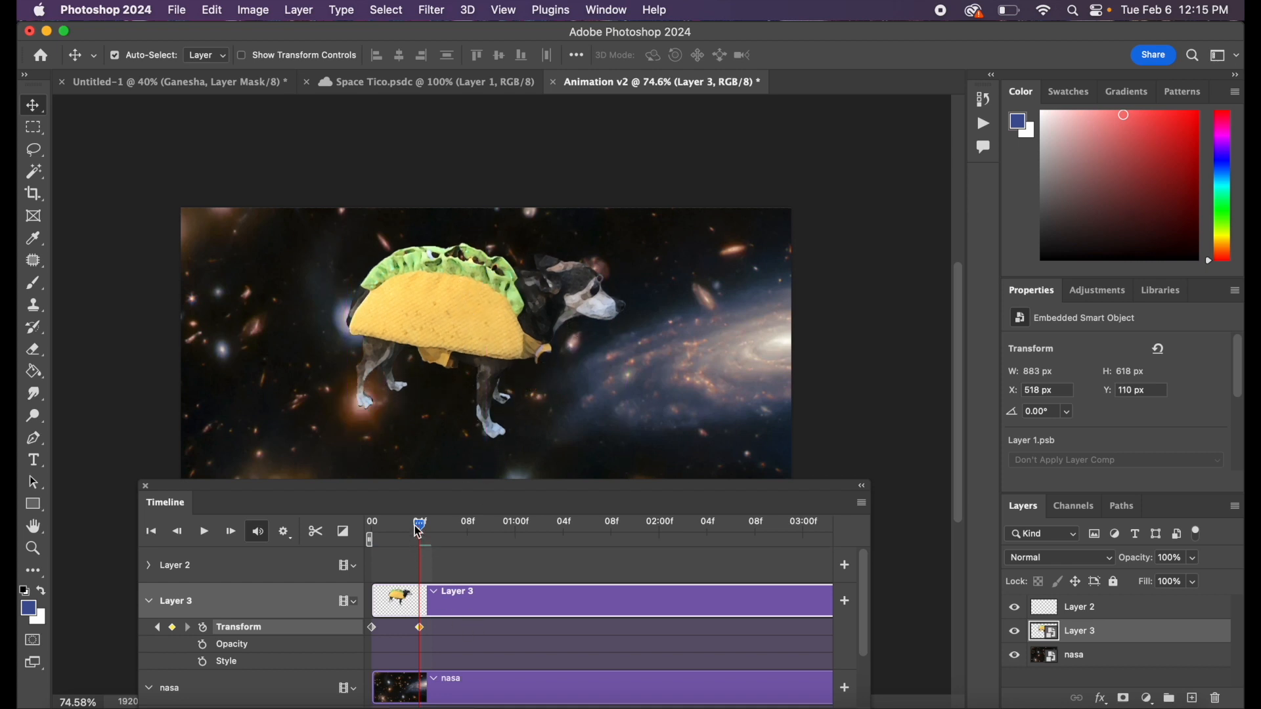
- Add a Layer 3 Transform keyframe at 01:00f with the taco dog lowered to about Y 382 px, and lower the Timeline panel
drag(424, 528, 467, 526)
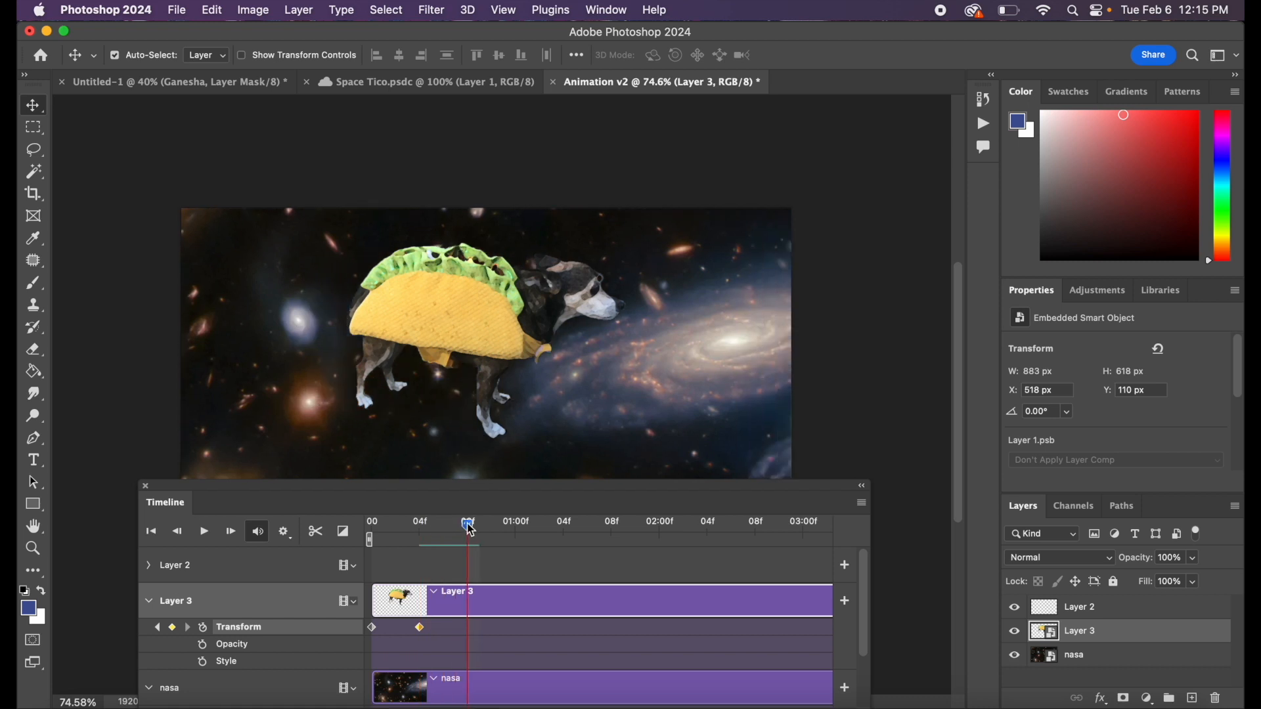
drag(467, 525, 517, 534)
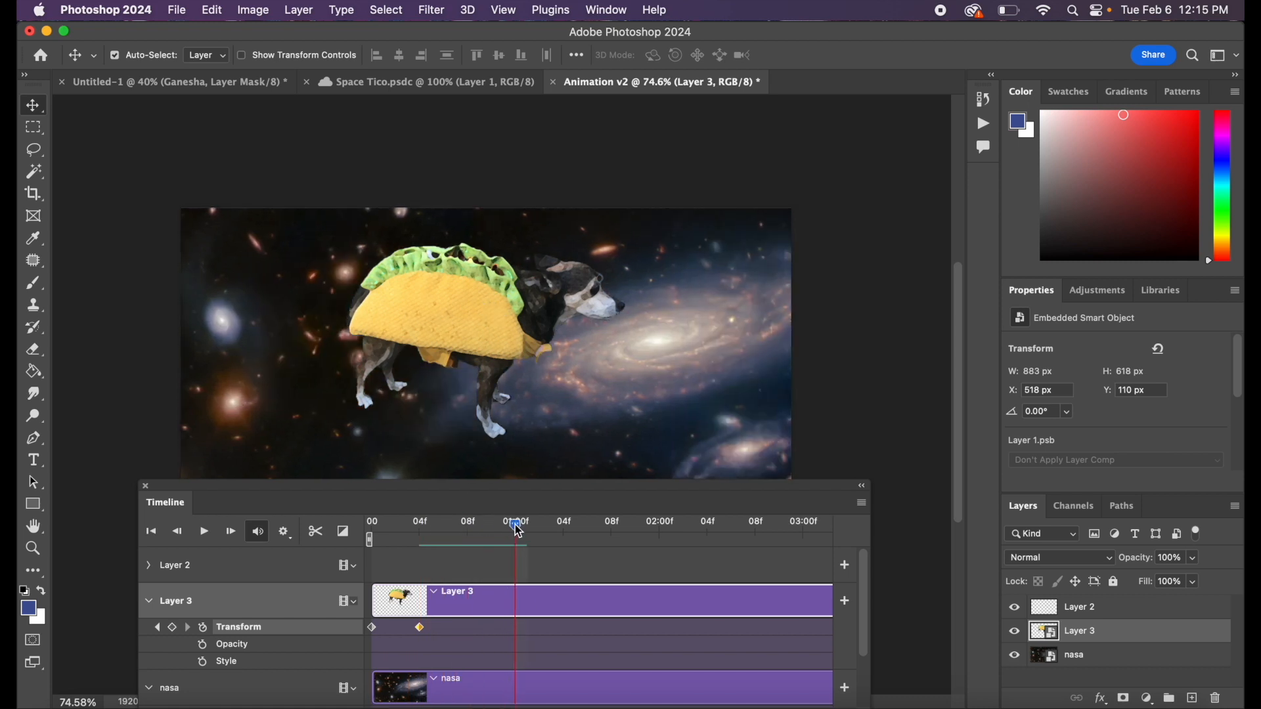
click(172, 629)
drag(453, 311, 463, 399)
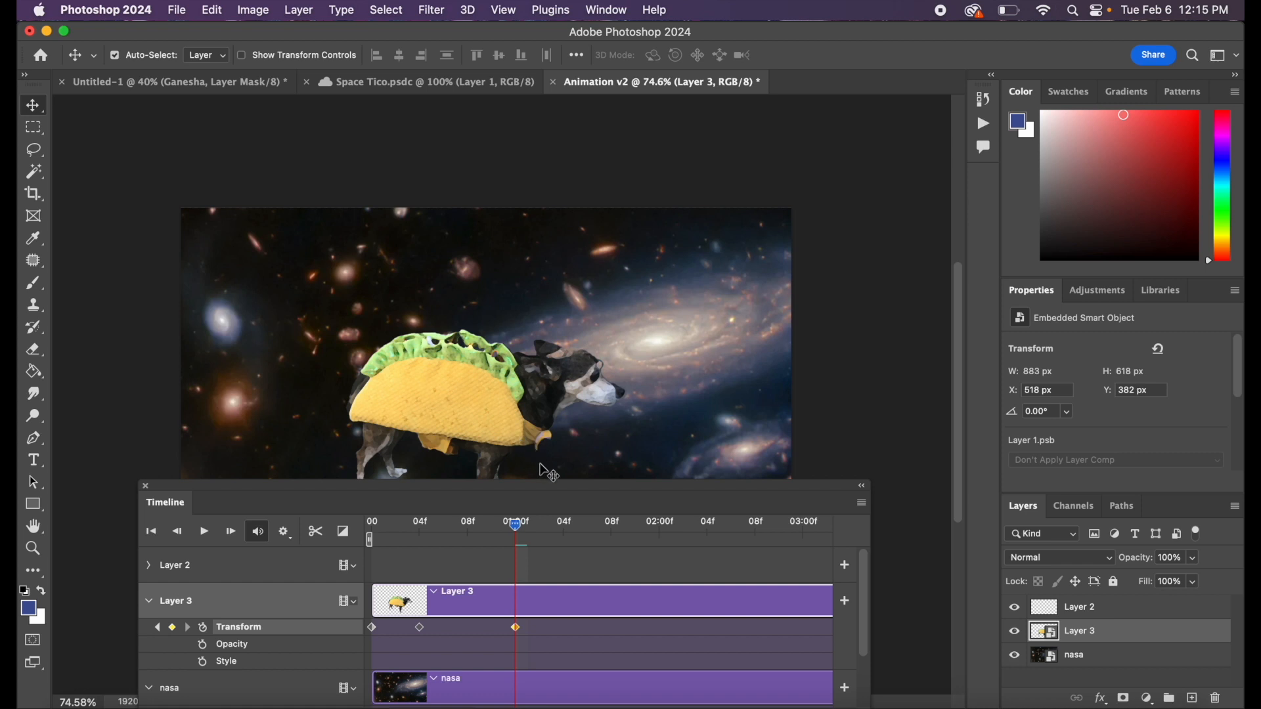
drag(547, 483, 550, 558)
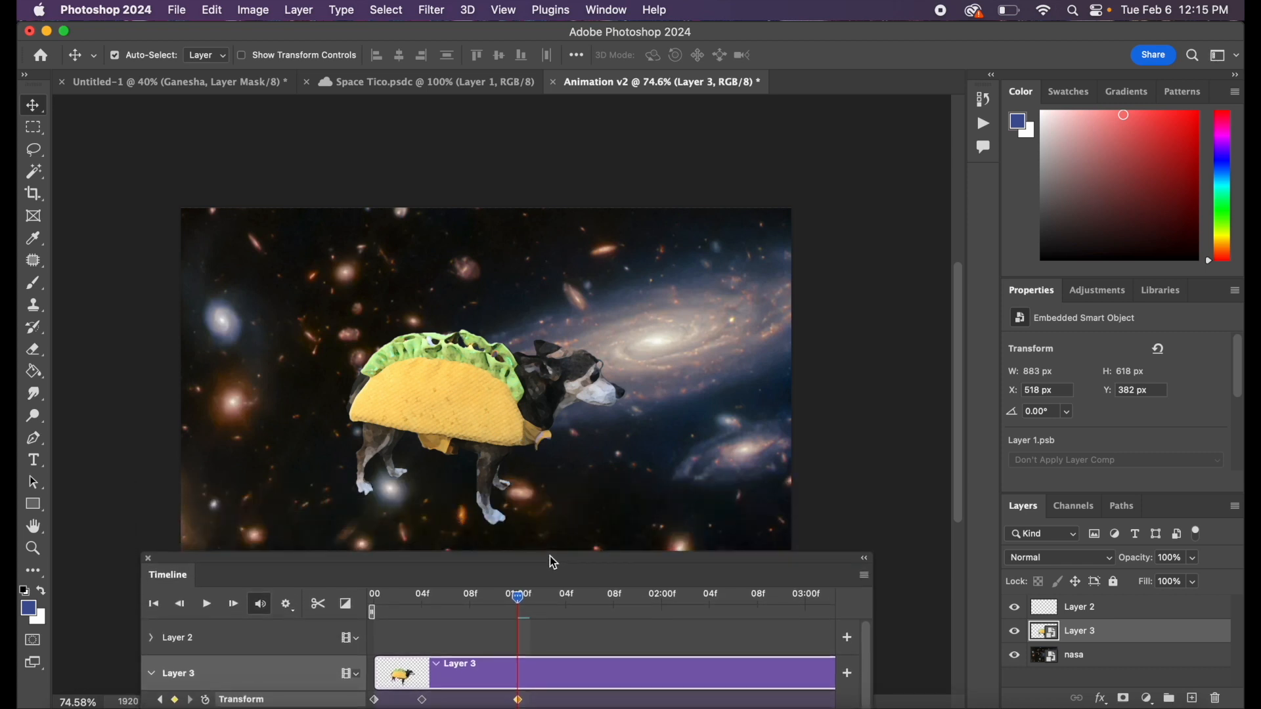
- Keyframe the taco dog raised to about Y 161 px at 01:08f and lowered to about Y 396 px at 02:04f
drag(518, 611, 618, 615)
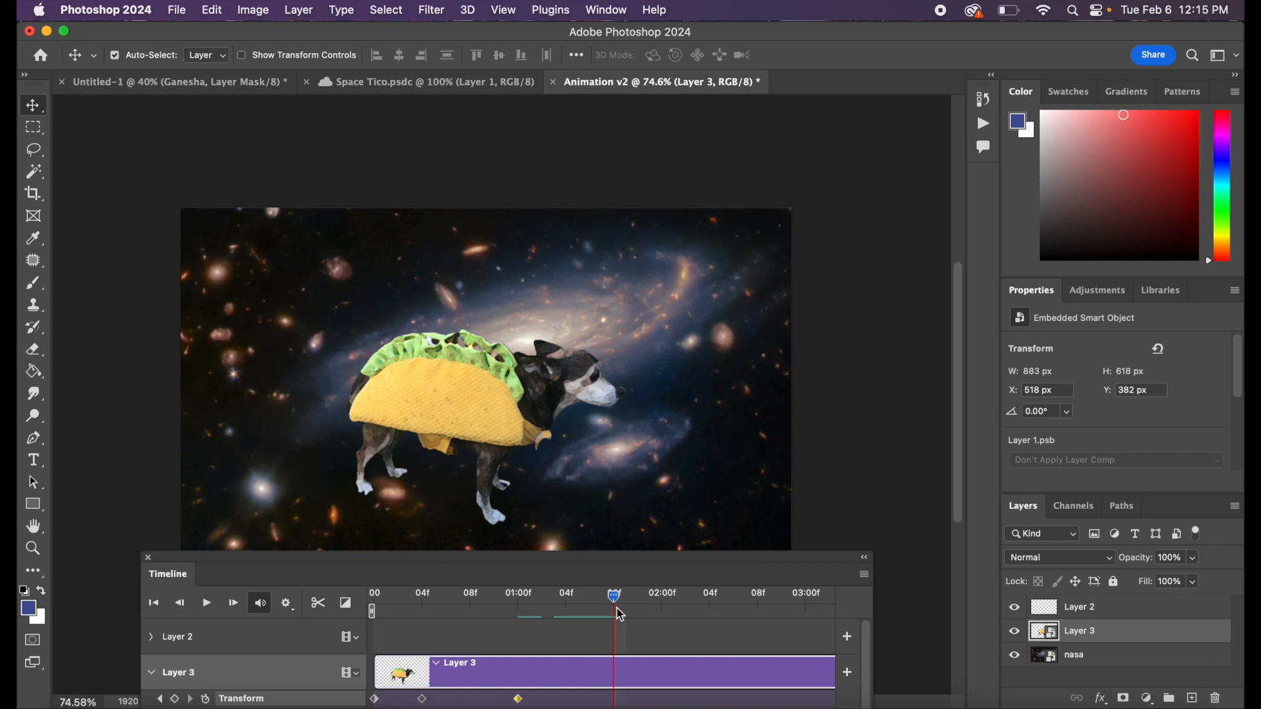
click(175, 699)
drag(465, 396, 468, 324)
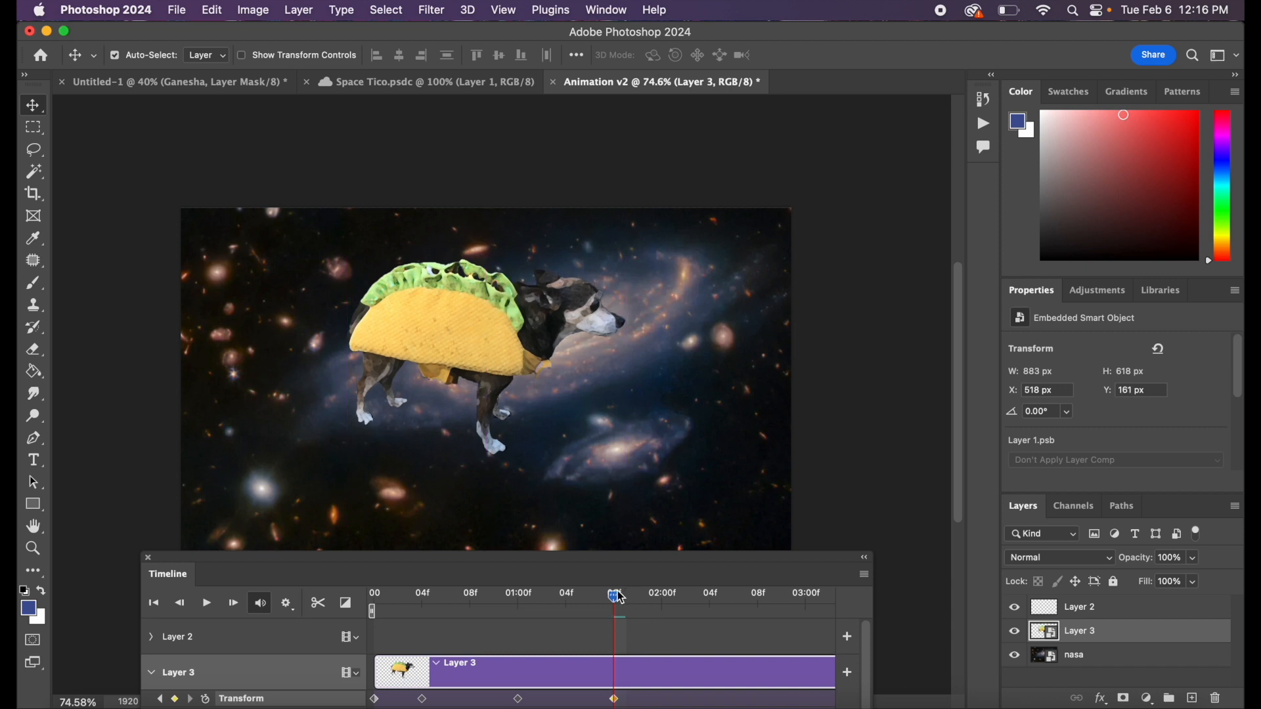
drag(617, 601, 714, 607)
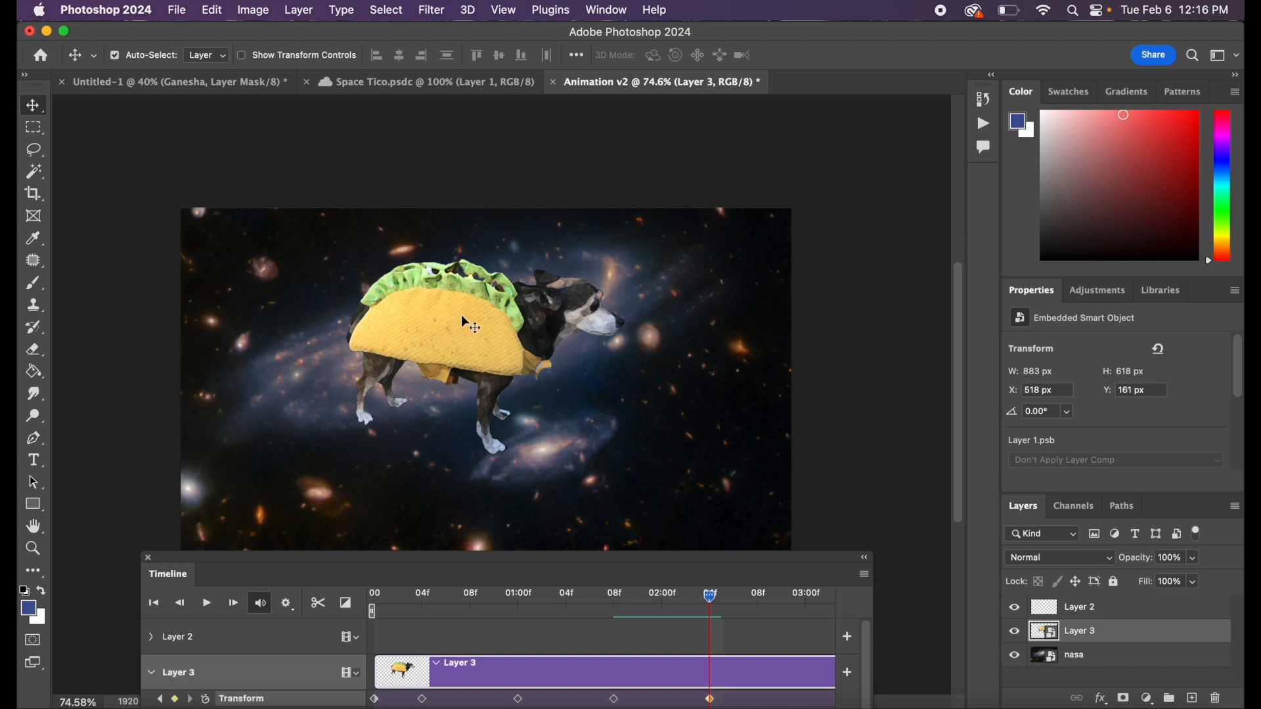
drag(460, 317, 487, 388)
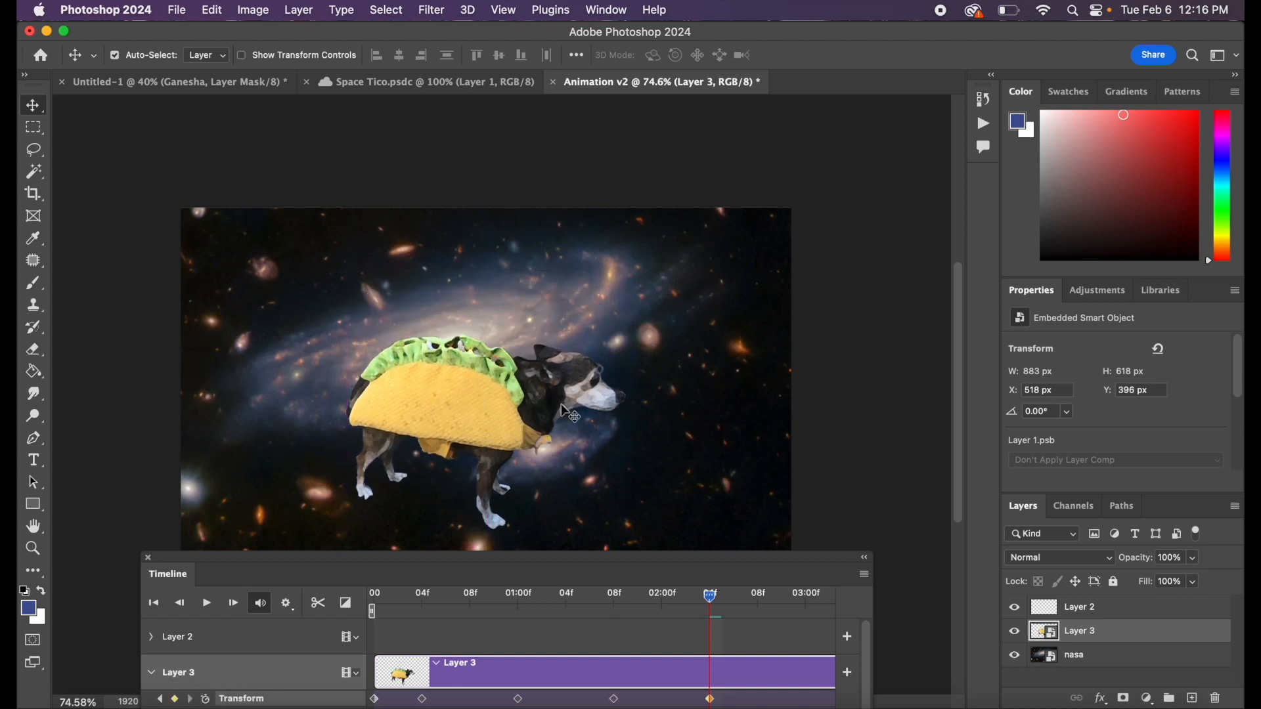
- Keyframe the taco dog at about Y 137 px at 03:00f and Y 438 px at 03:07f, and play back the animation
scroll(754, 663, right, 5)
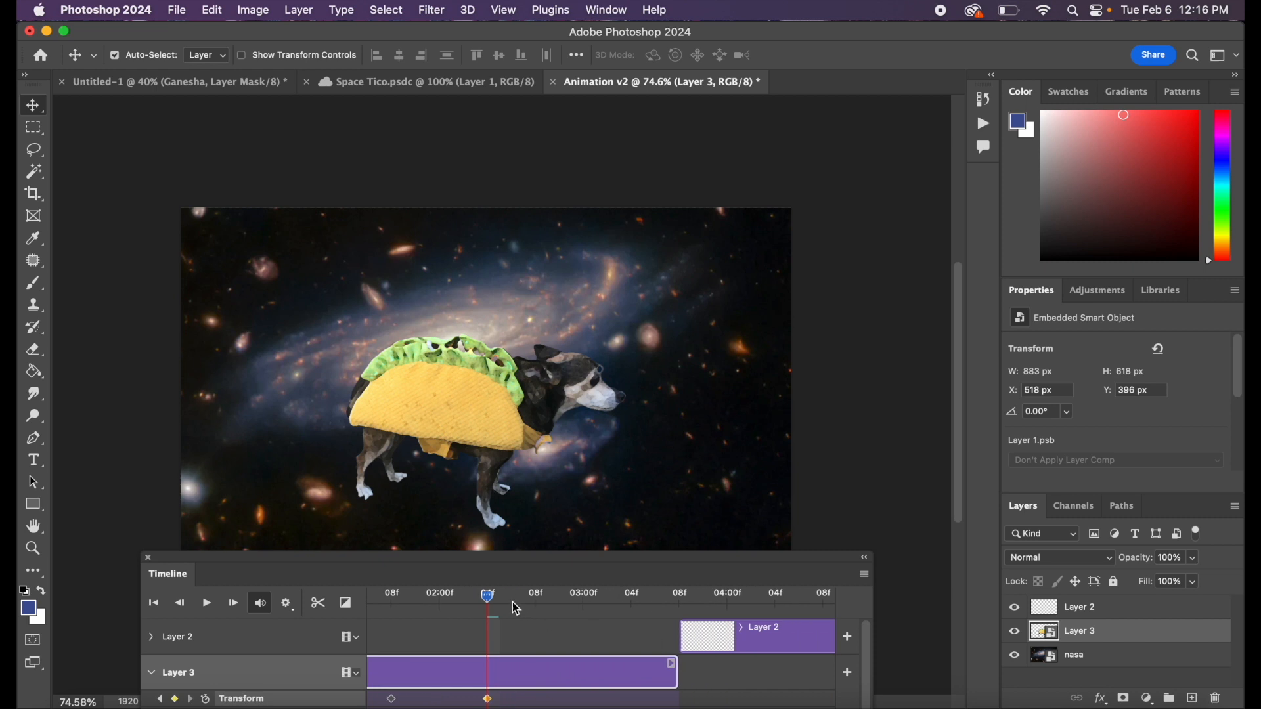
drag(491, 601, 583, 599)
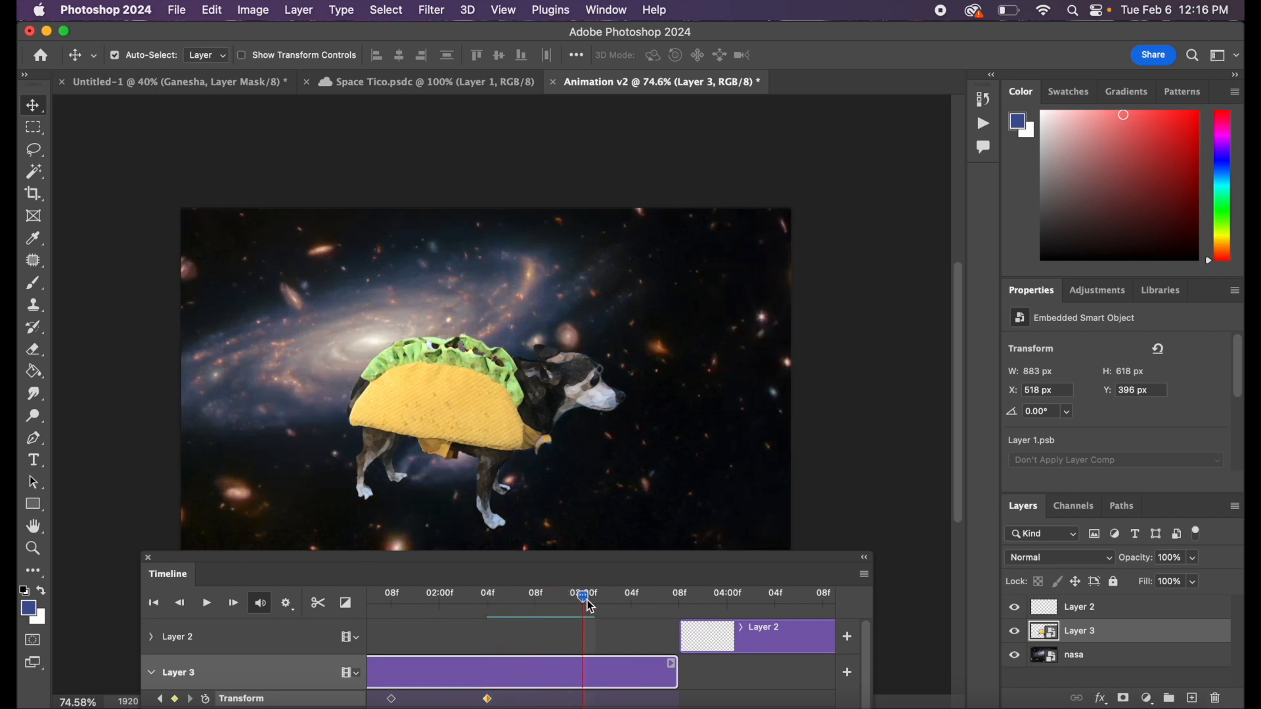
drag(497, 428, 499, 348)
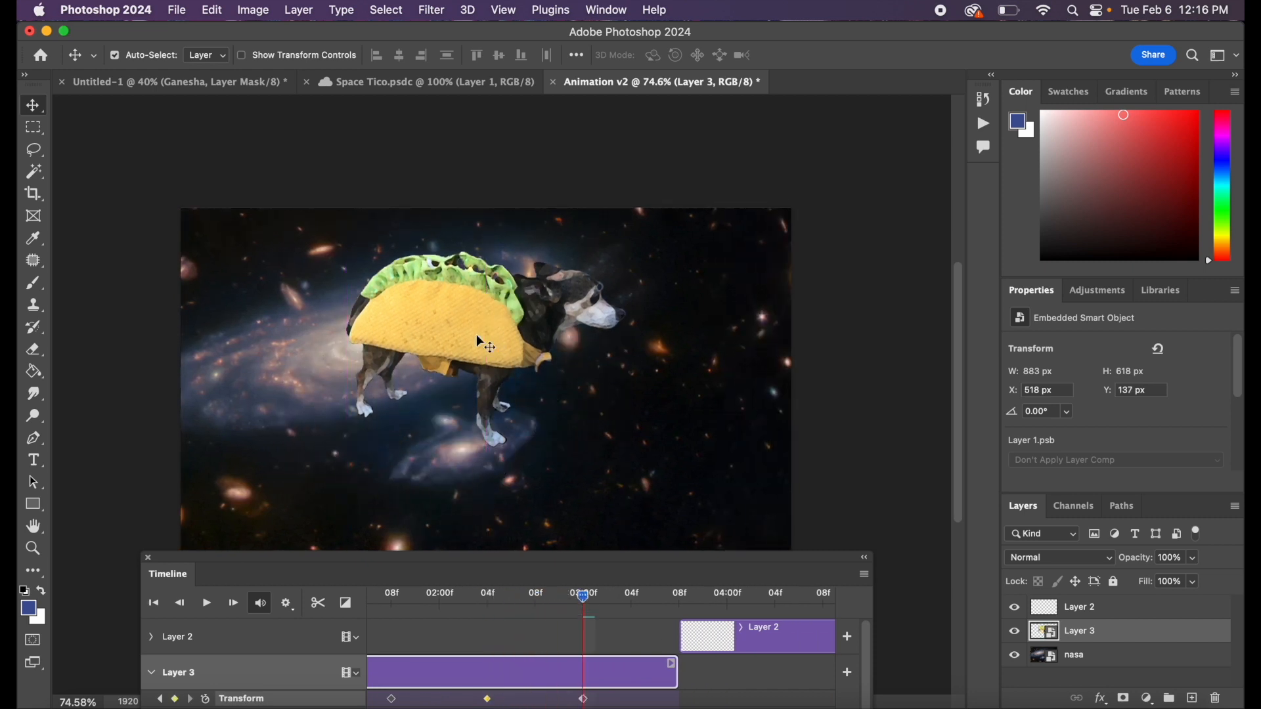
drag(586, 600, 667, 616)
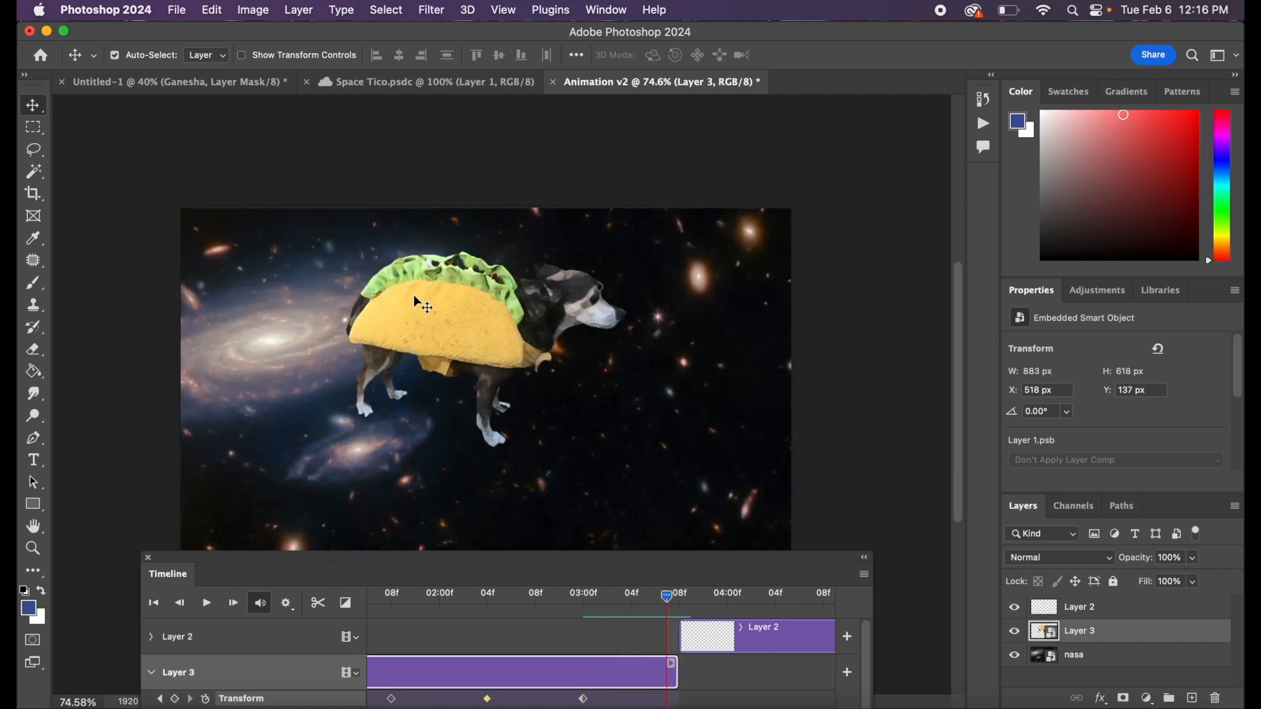
drag(432, 308, 441, 411)
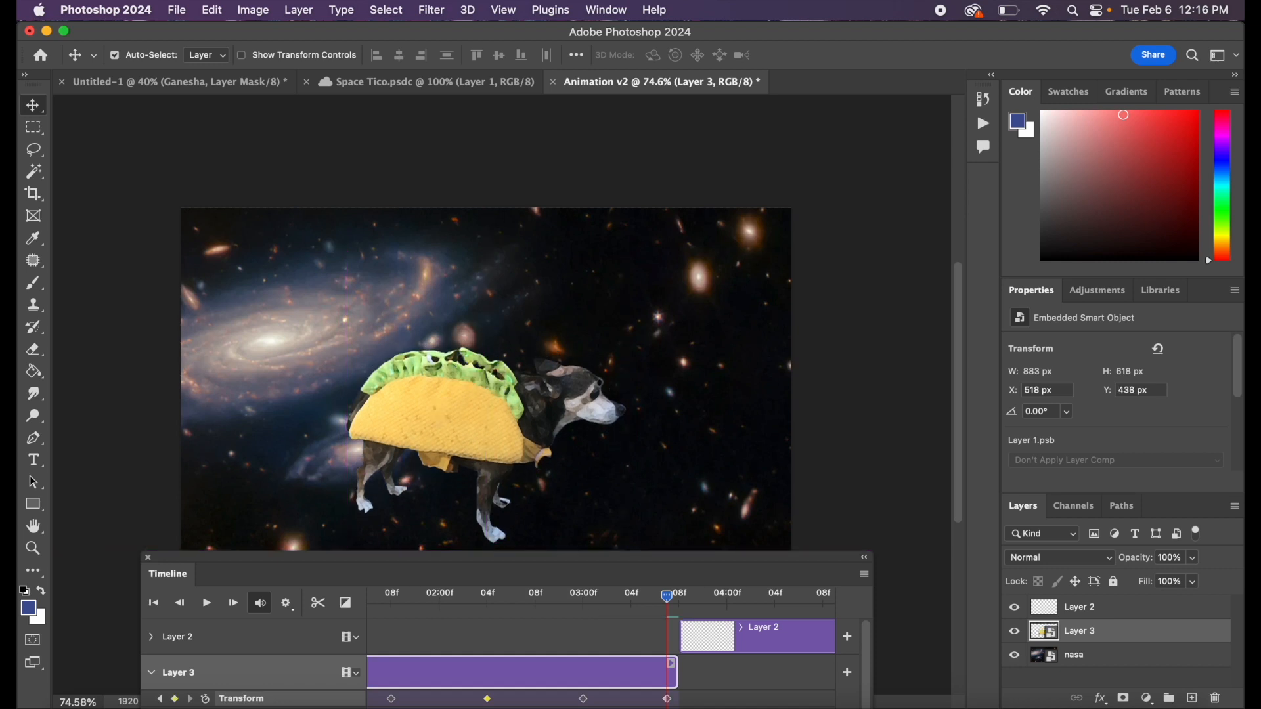
click(208, 612)
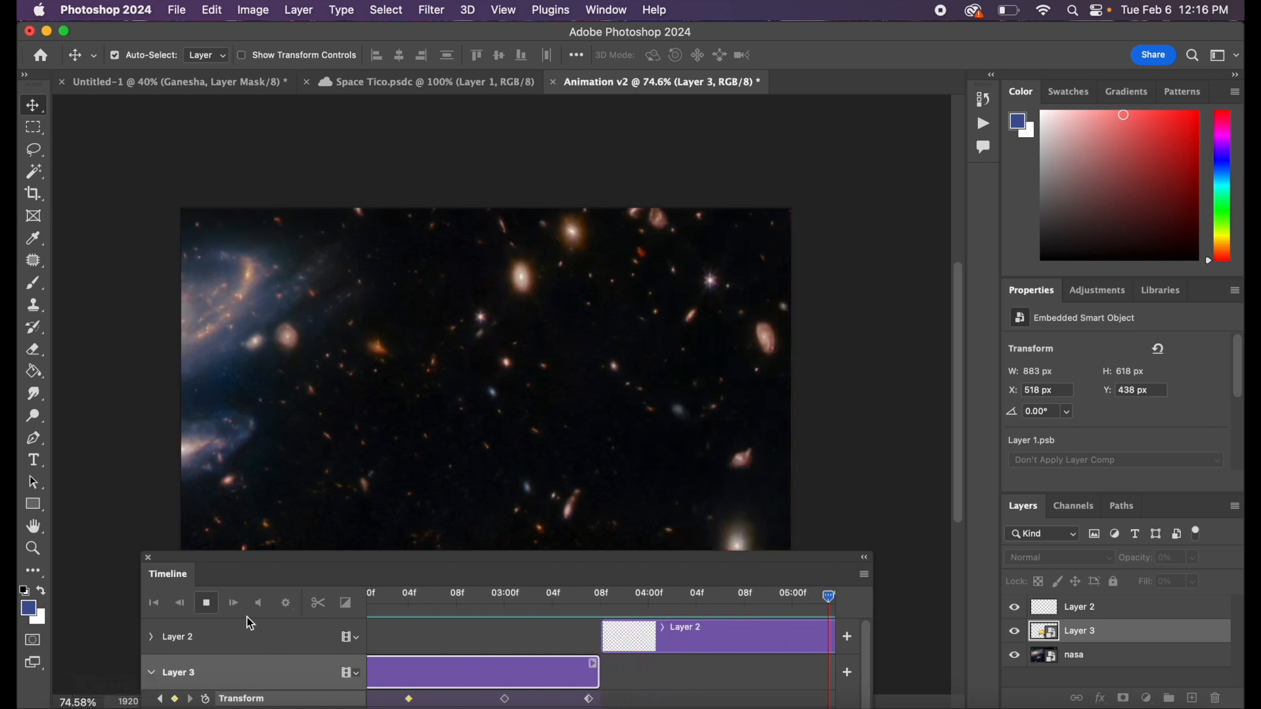
key(space)
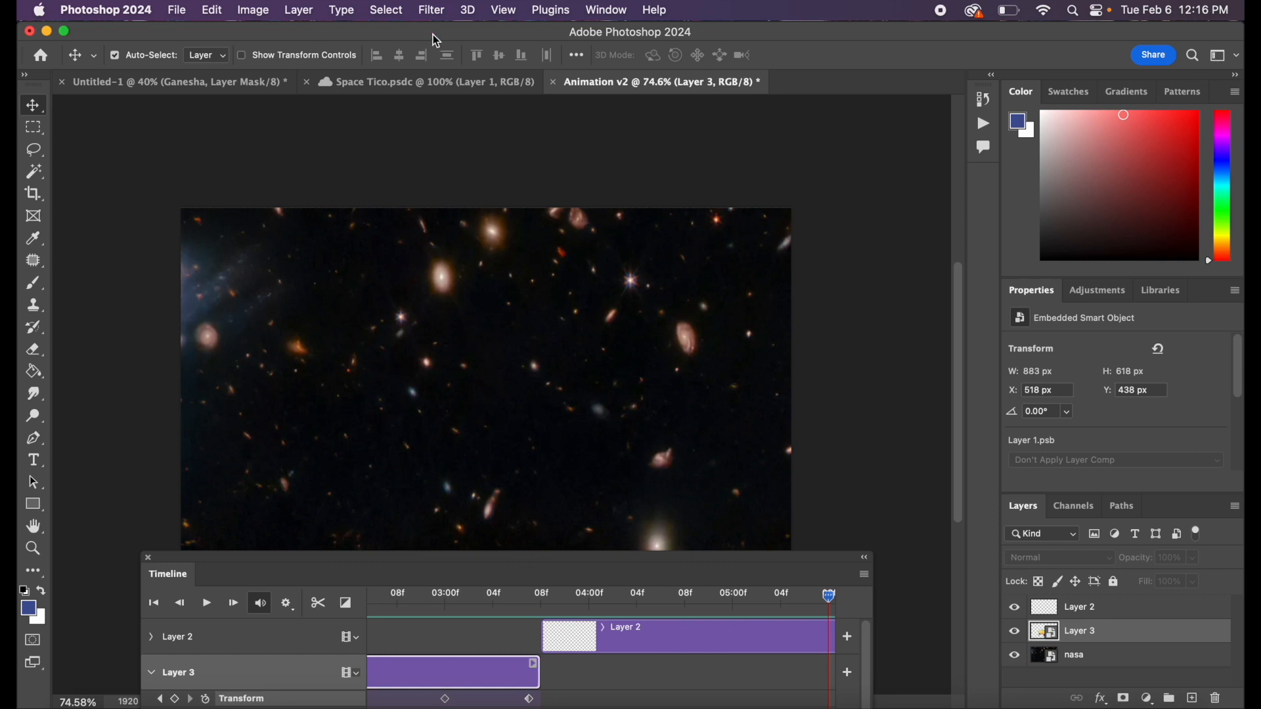
- In the Space Tico.psdc document, hide Layer 1 and play the animation until the front-facing taco dog on Layer 2 appears
click(387, 81)
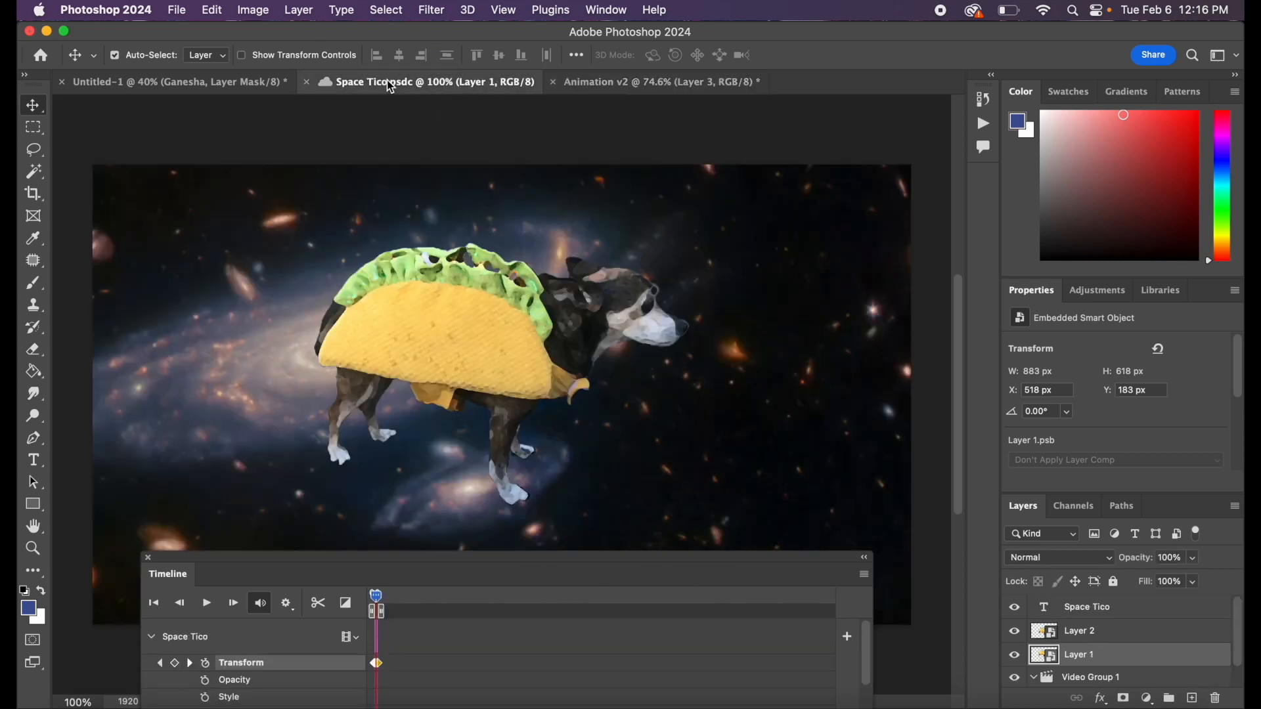
click(1120, 635)
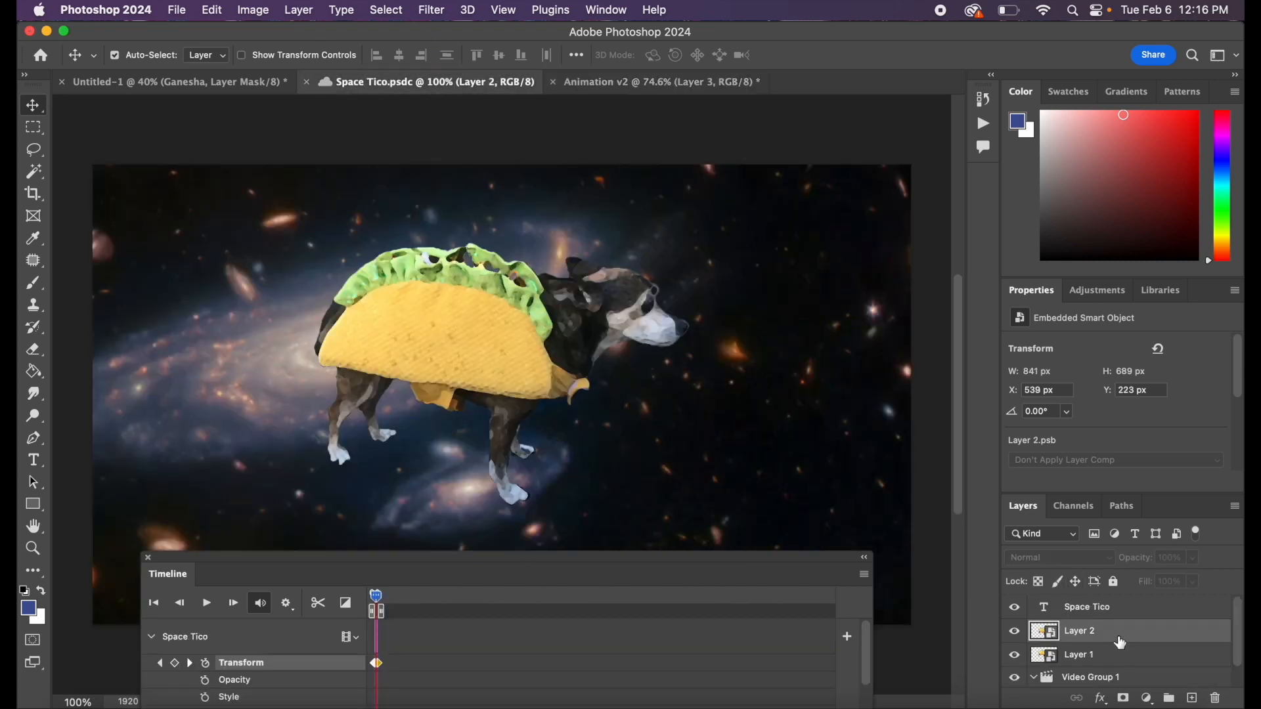
click(1015, 656)
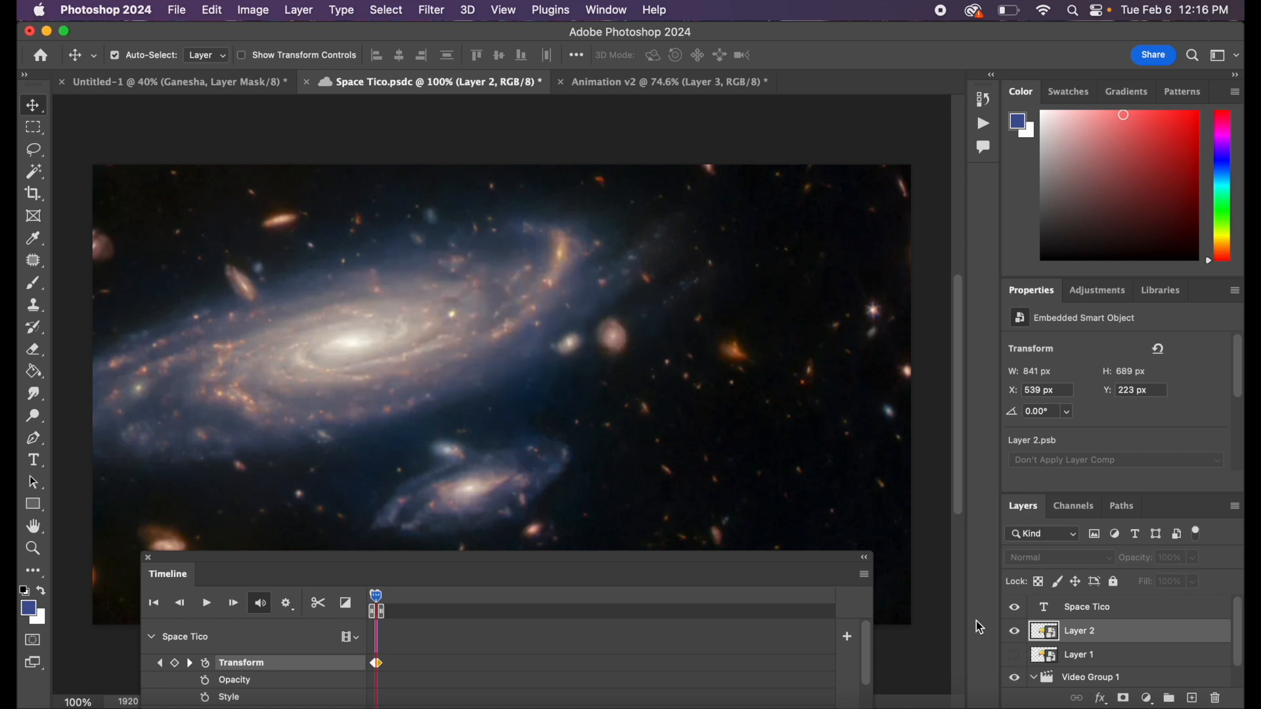
scroll(759, 403, down, 3)
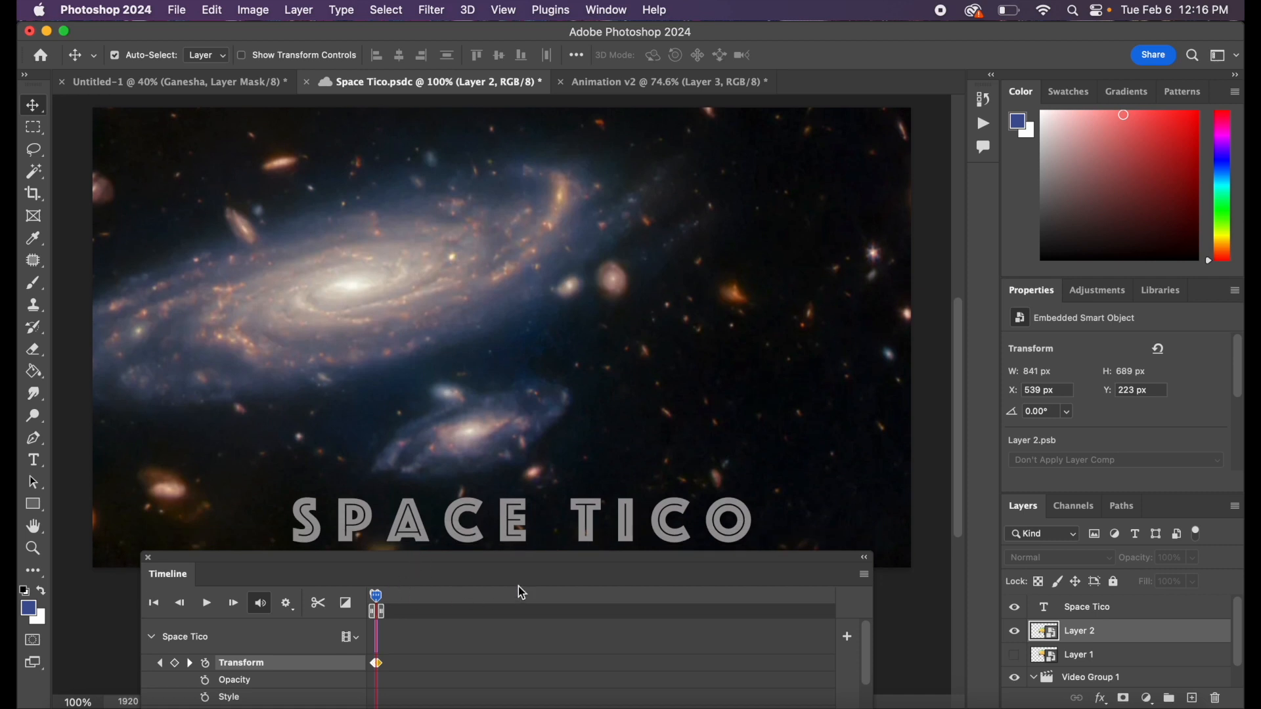
click(206, 604)
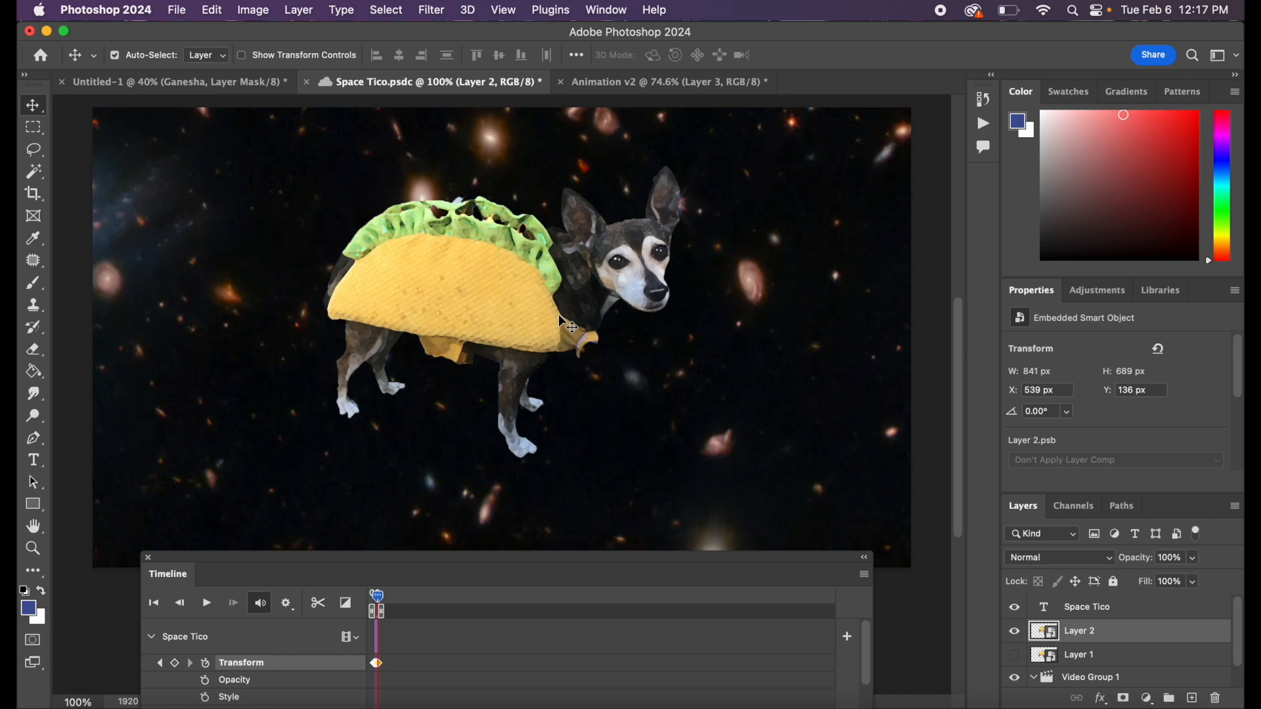
- Duplicate Layer 2 of Space Tico.psdc into the Animation v2 document as Layer 4
right_click(1134, 637)
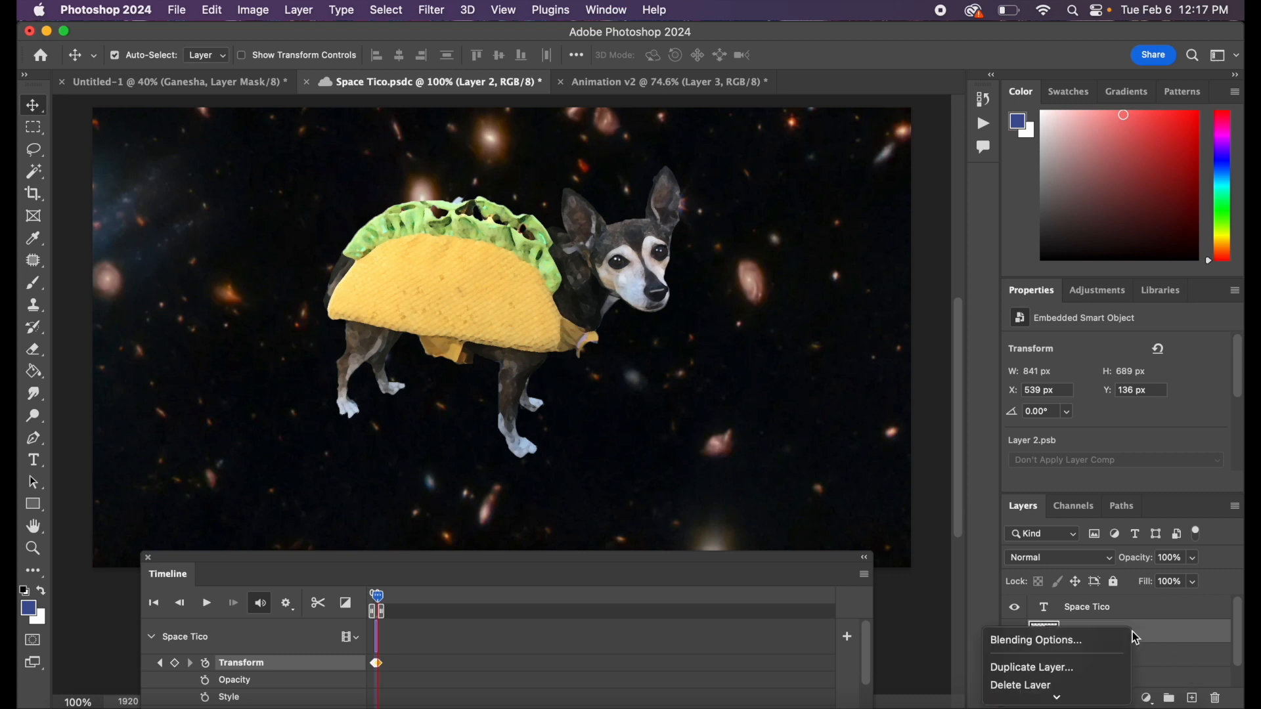
click(1058, 669)
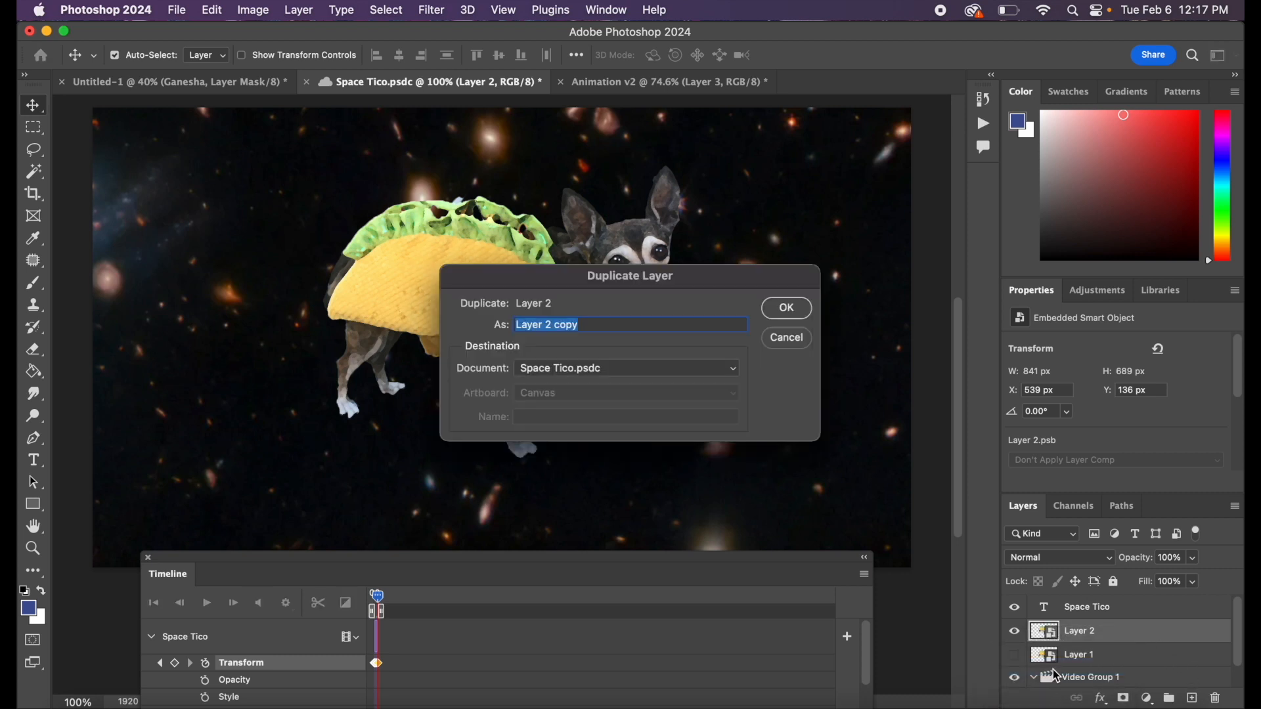
click(735, 376)
click(706, 385)
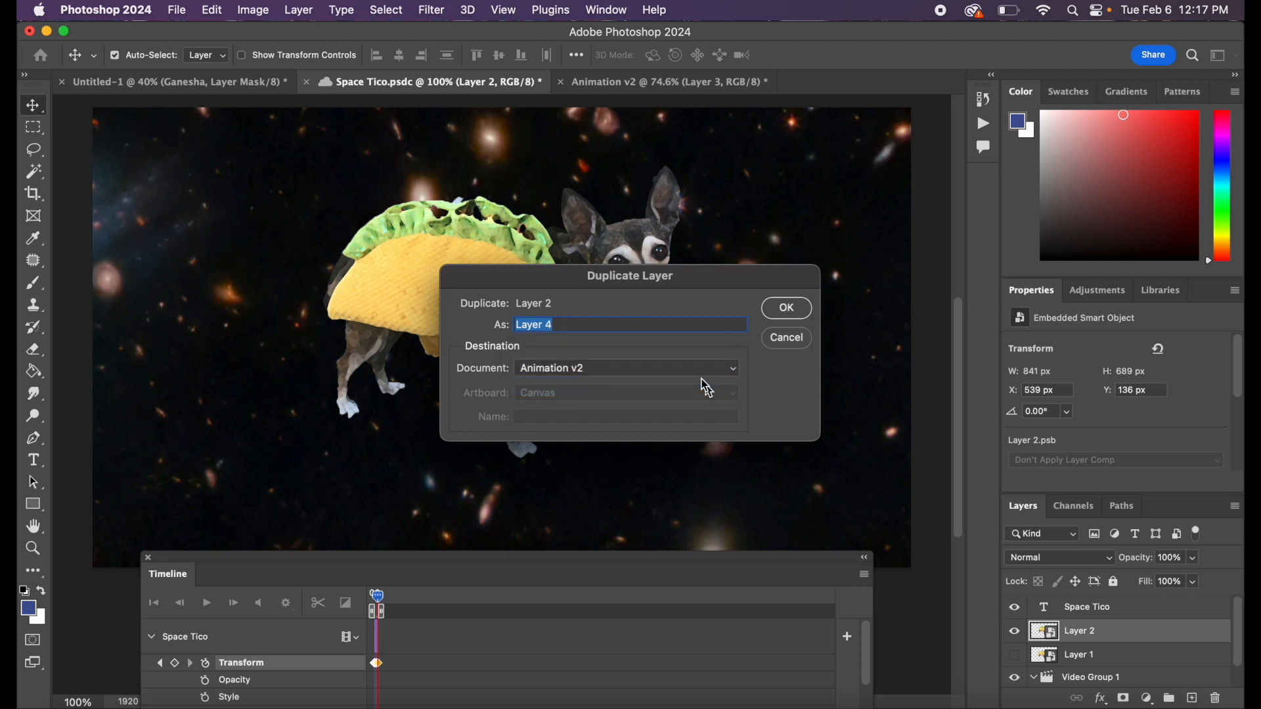
click(796, 311)
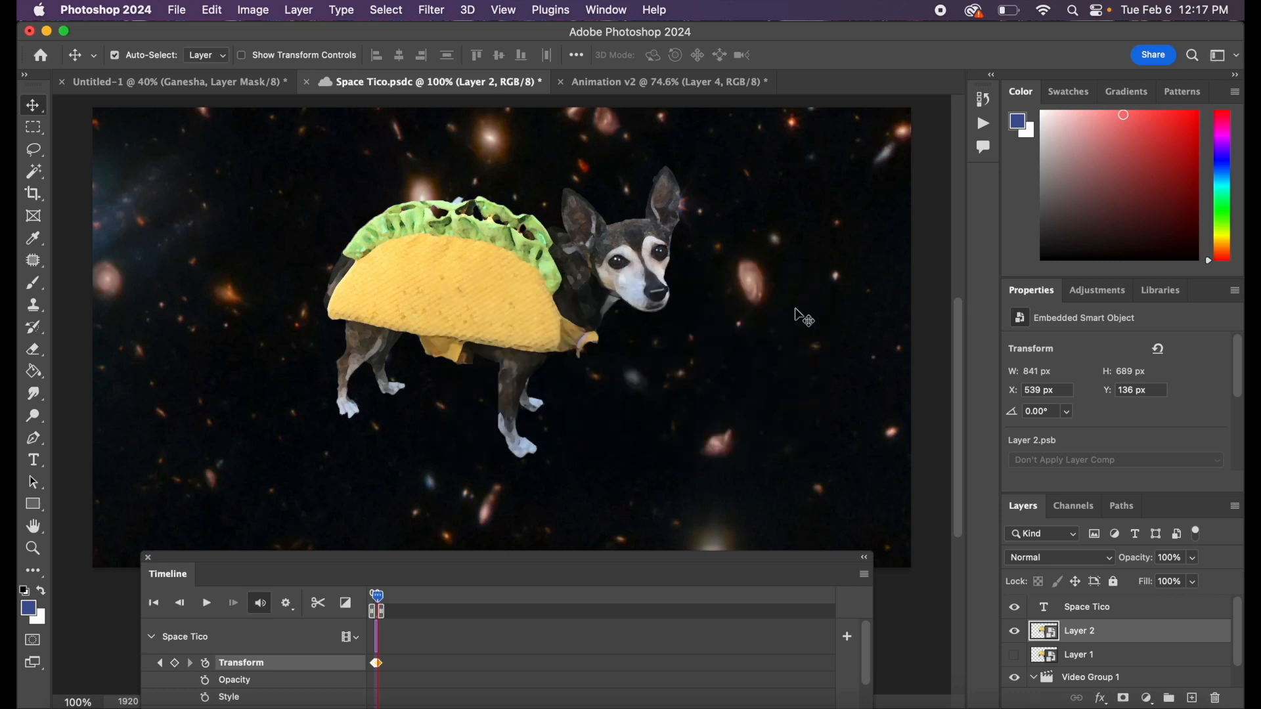
- Switch to the Animation v2 document and delete its empty Layer 2
click(684, 83)
drag(680, 566, 676, 346)
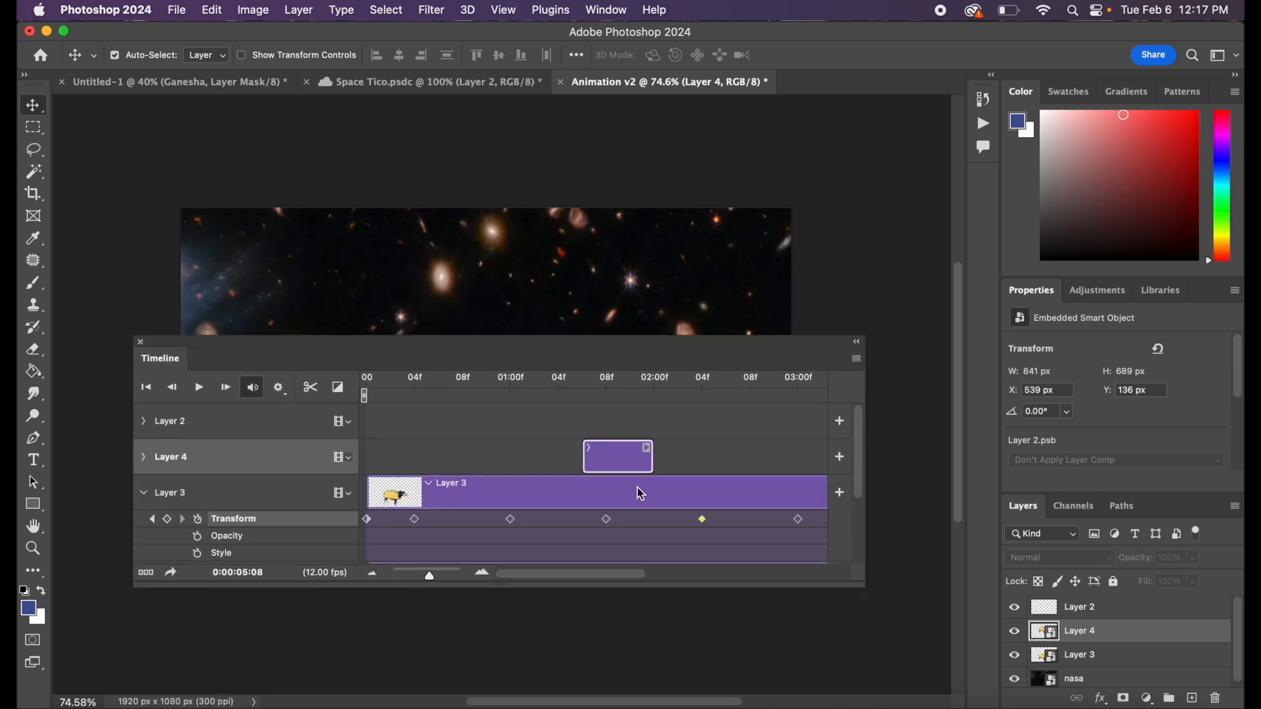
click(1136, 609)
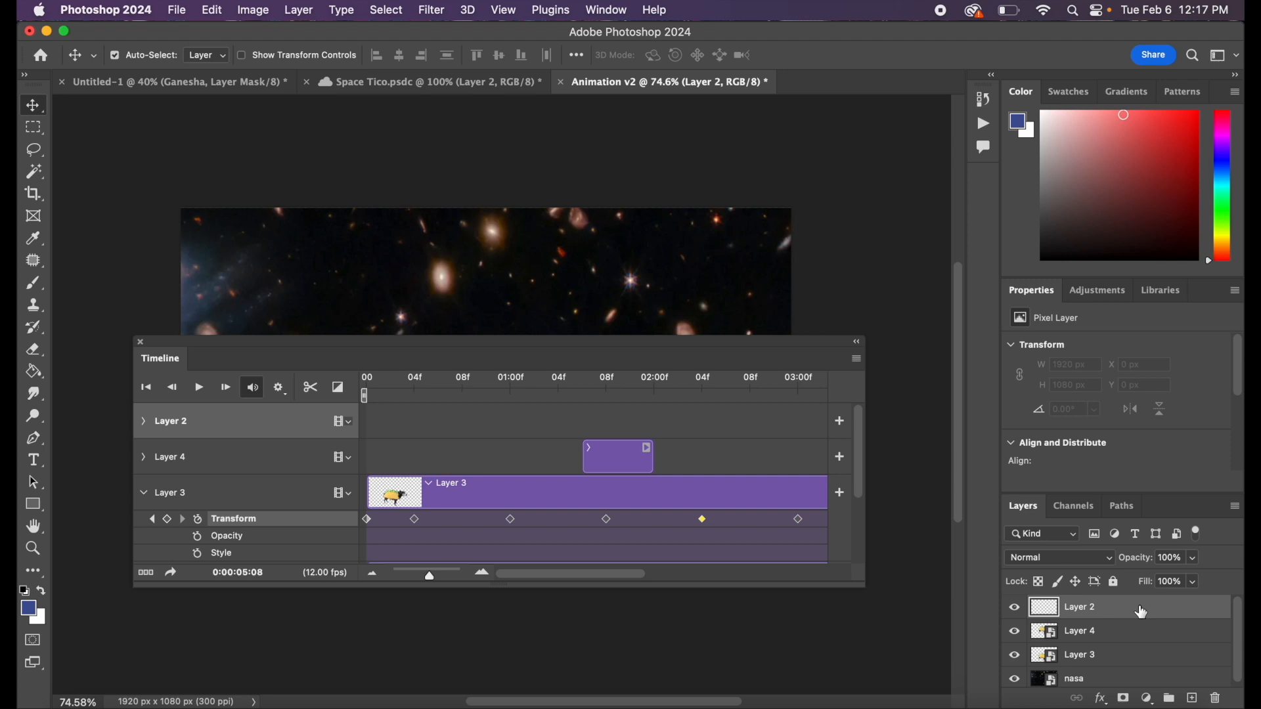
scroll(1143, 613, down, 1)
click(1143, 612)
- Place the Layer 4 clip directly after the end of Layer 3 and extend it to the end of the nasa clip
scroll(566, 487, right, 5)
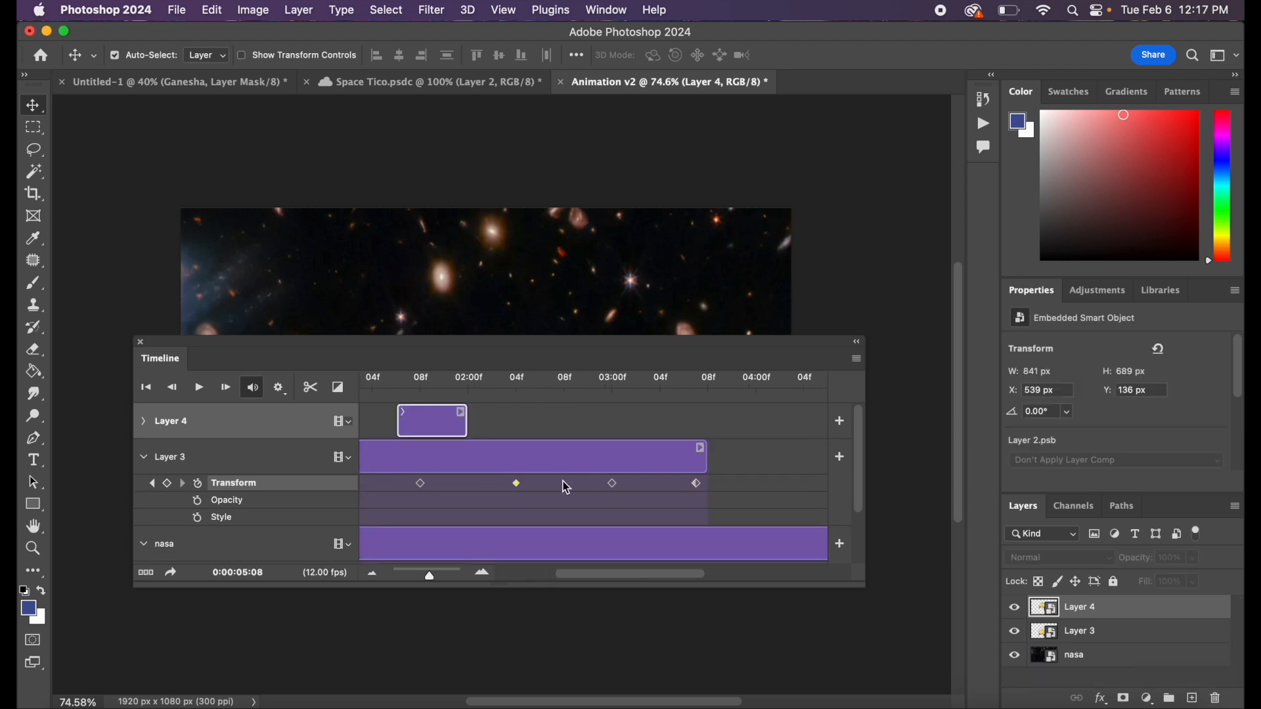
scroll(565, 484, left, 3)
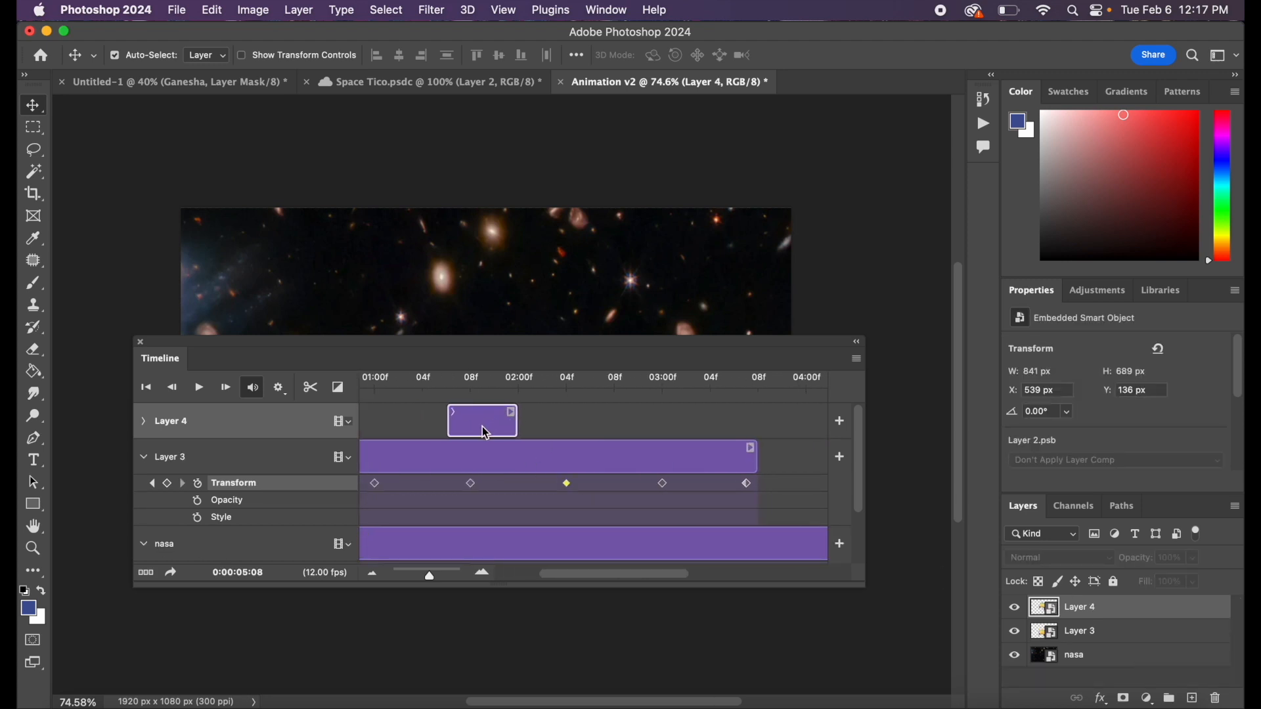
drag(488, 433, 791, 421)
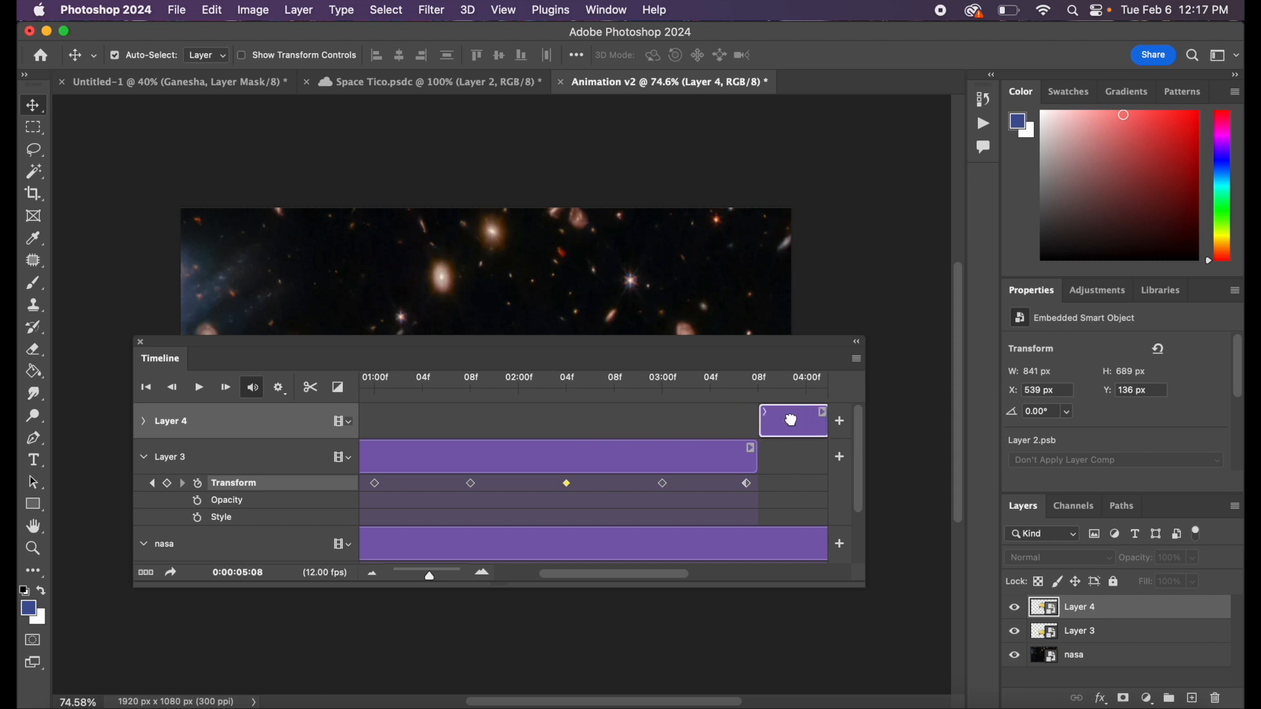
scroll(735, 472, right, 5)
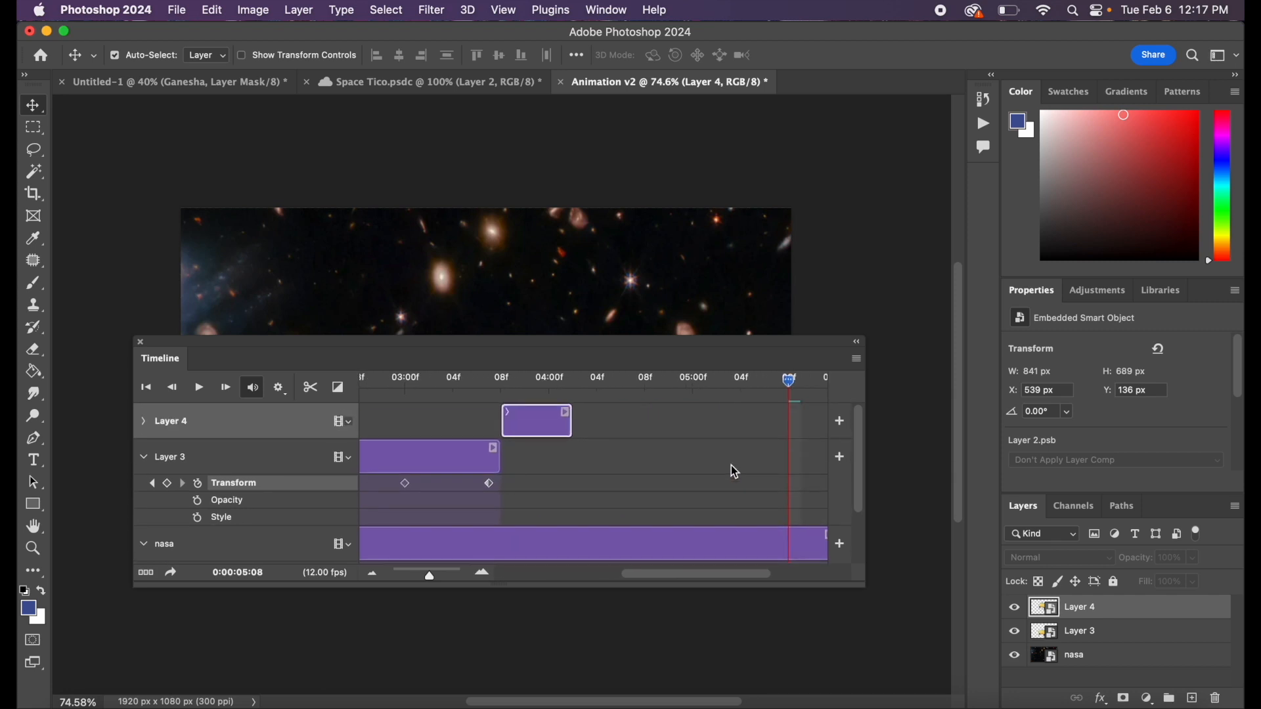
drag(572, 426, 798, 420)
scroll(791, 421, right, 4)
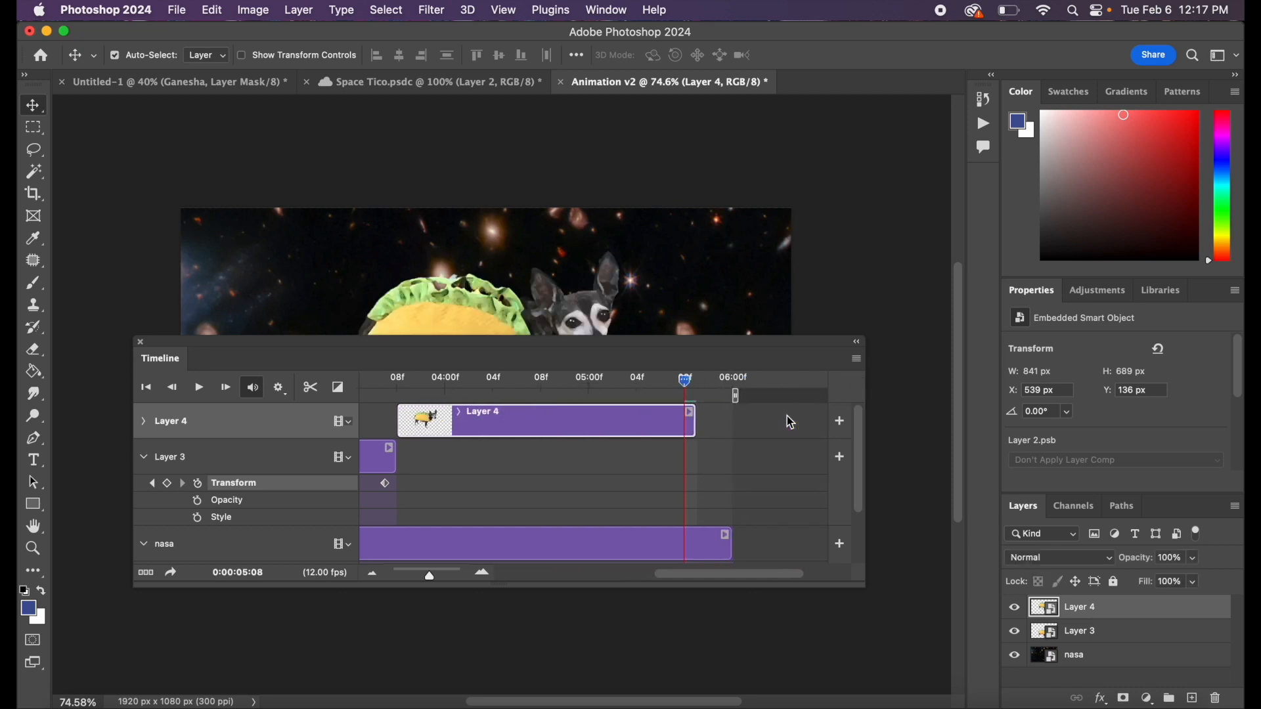
drag(696, 422, 732, 427)
scroll(615, 455, left, 6)
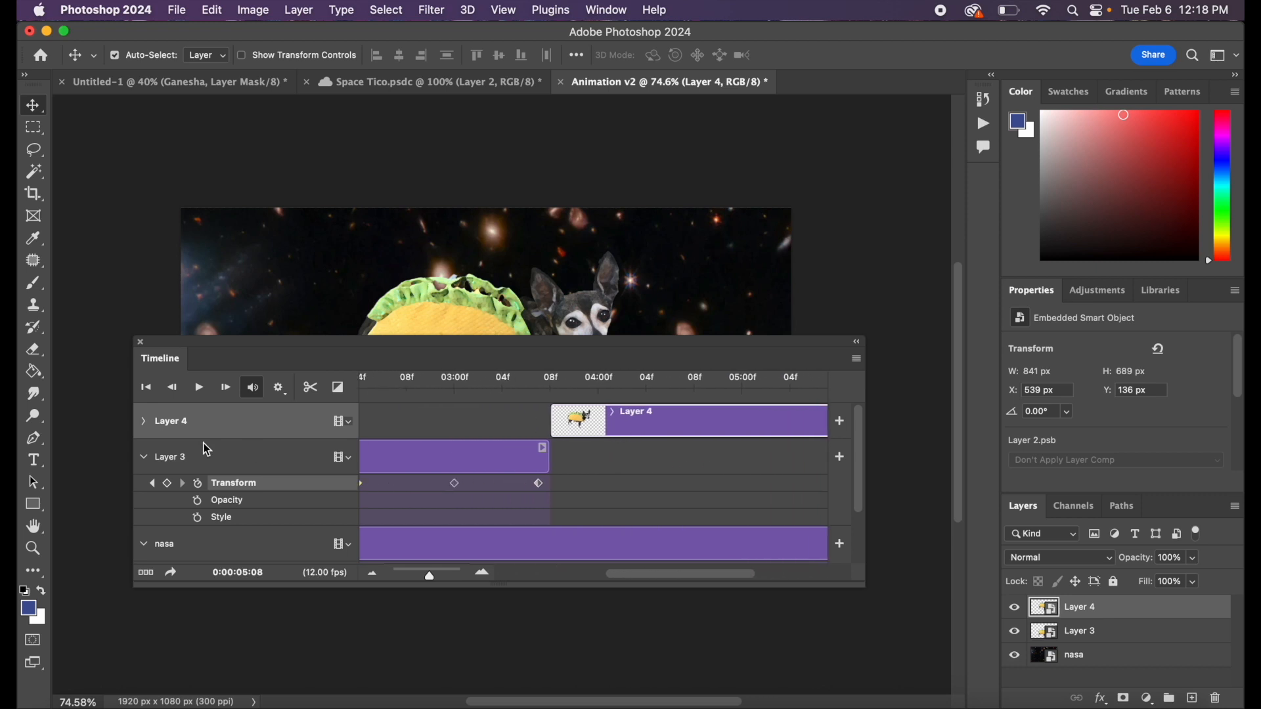
- Delete both copied Transform keyframes from Layer 4
click(144, 423)
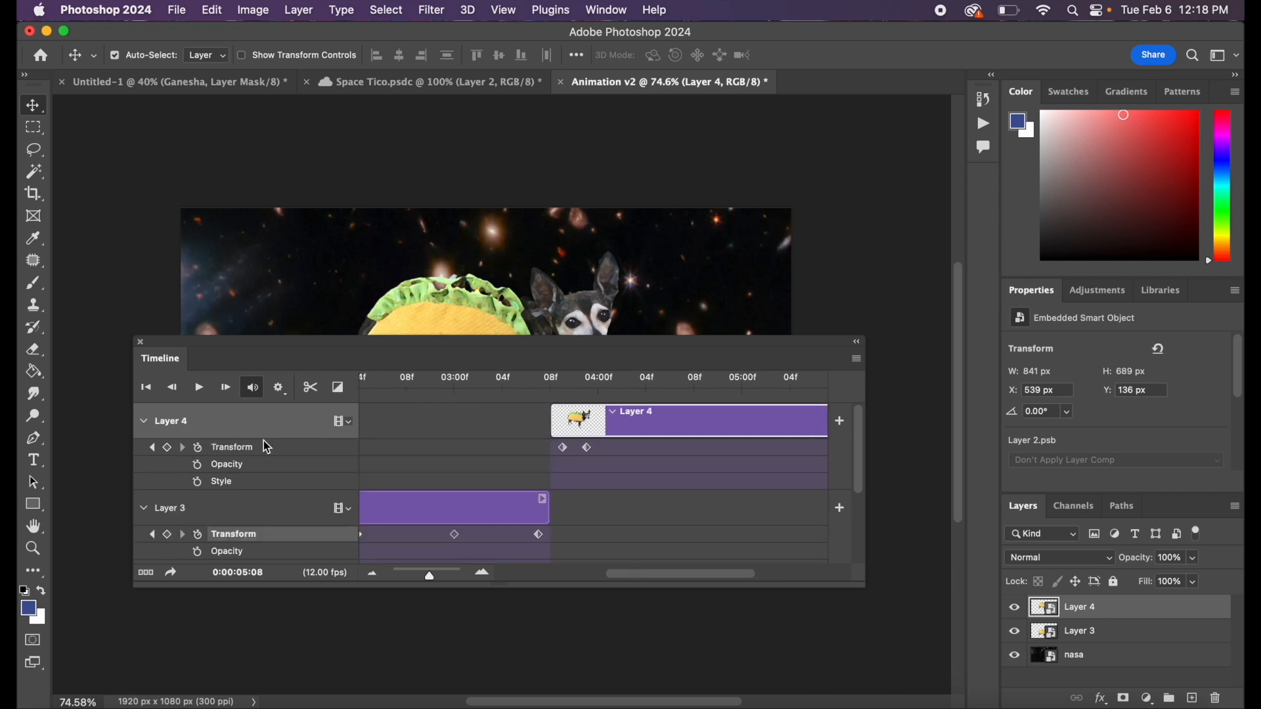
scroll(643, 468, right, 8)
scroll(643, 468, left, 4)
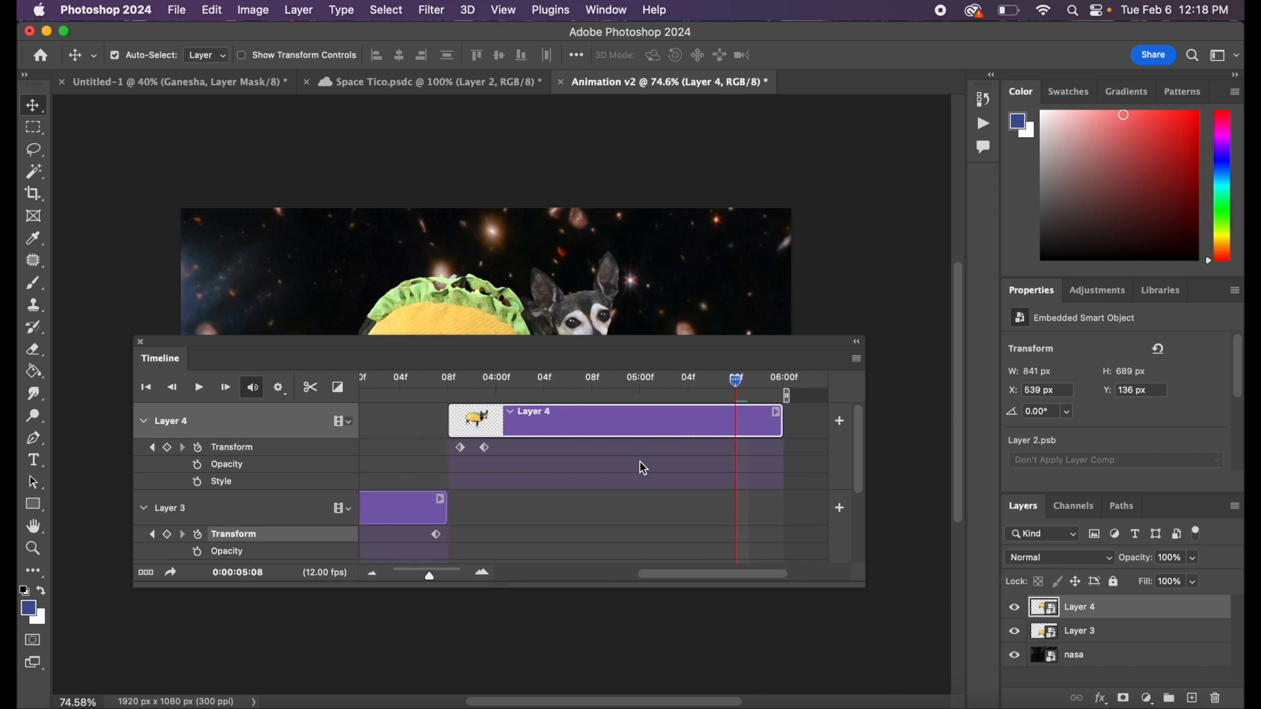
click(486, 448)
key(BackSpace)
click(461, 447)
key(BackSpace)
scroll(526, 471, left, 4)
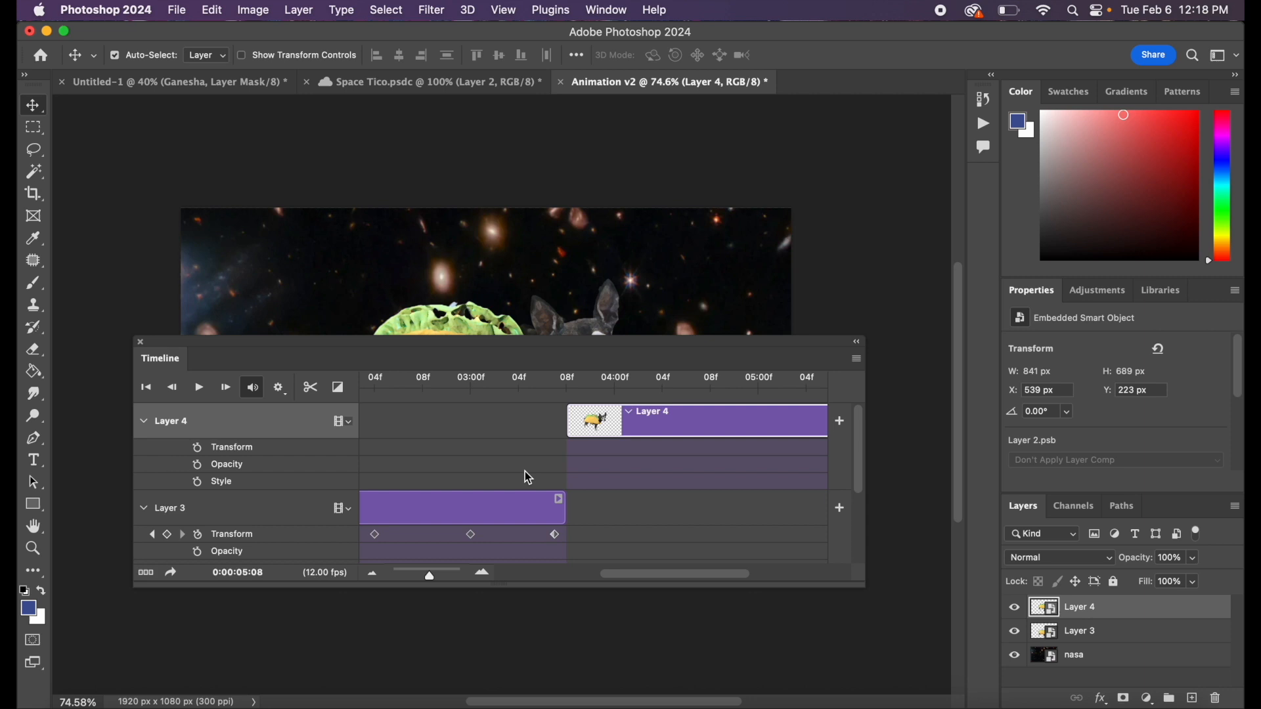
- Uncover the canvas and play back the animation to check the change from Layer 3 to Layer 4
drag(526, 339, 526, 501)
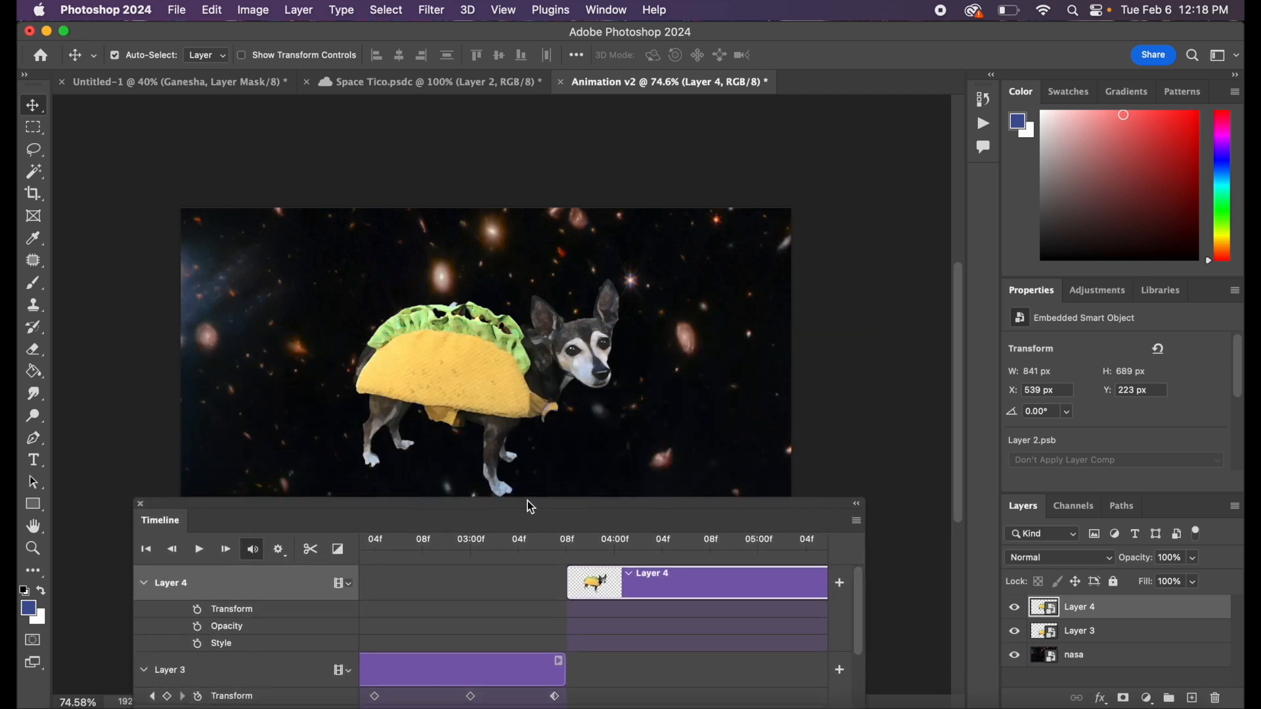
click(199, 552)
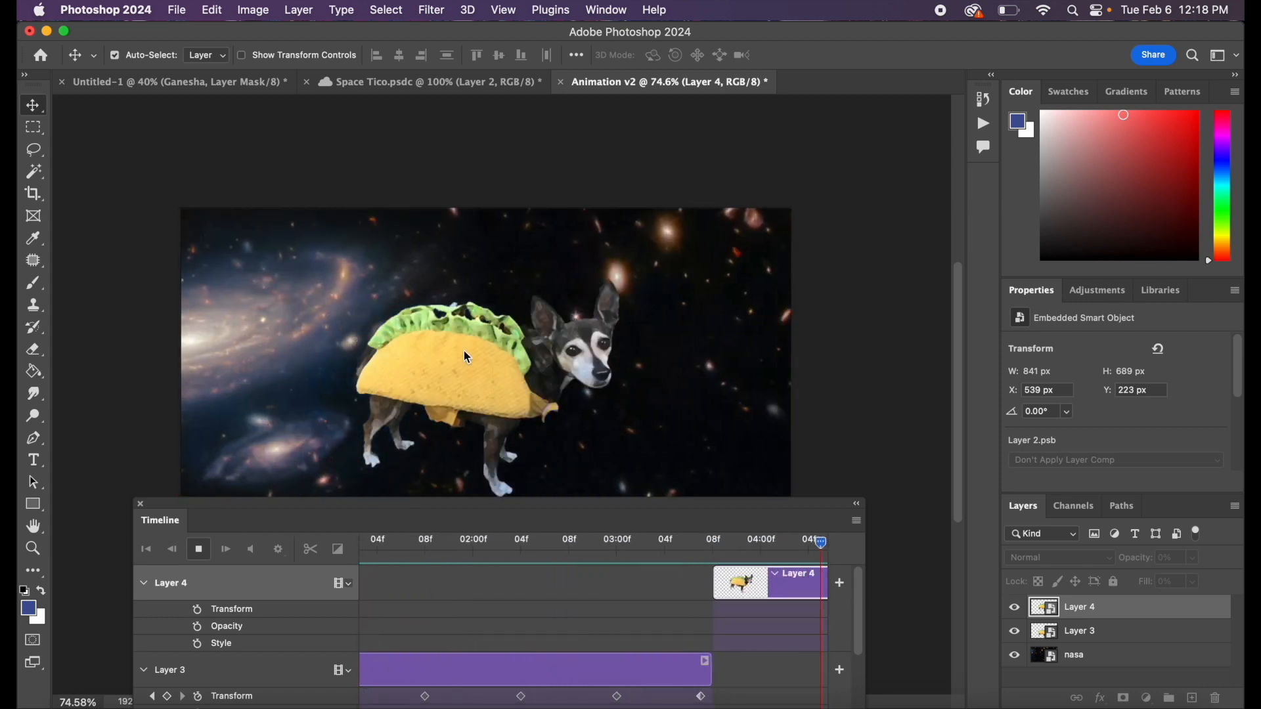
click(200, 550)
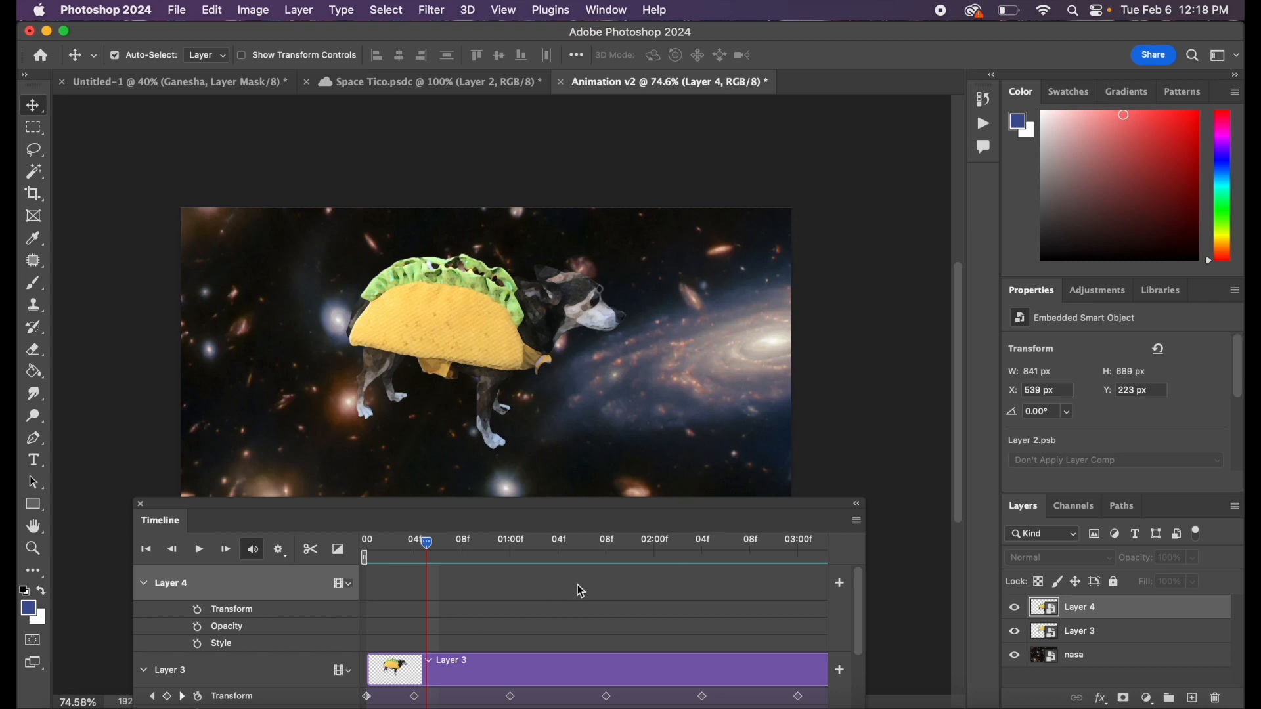
- Enable onion skins for the timeline and go to 03:08f, where the Layer 4 clip starts
scroll(578, 584, right, 10)
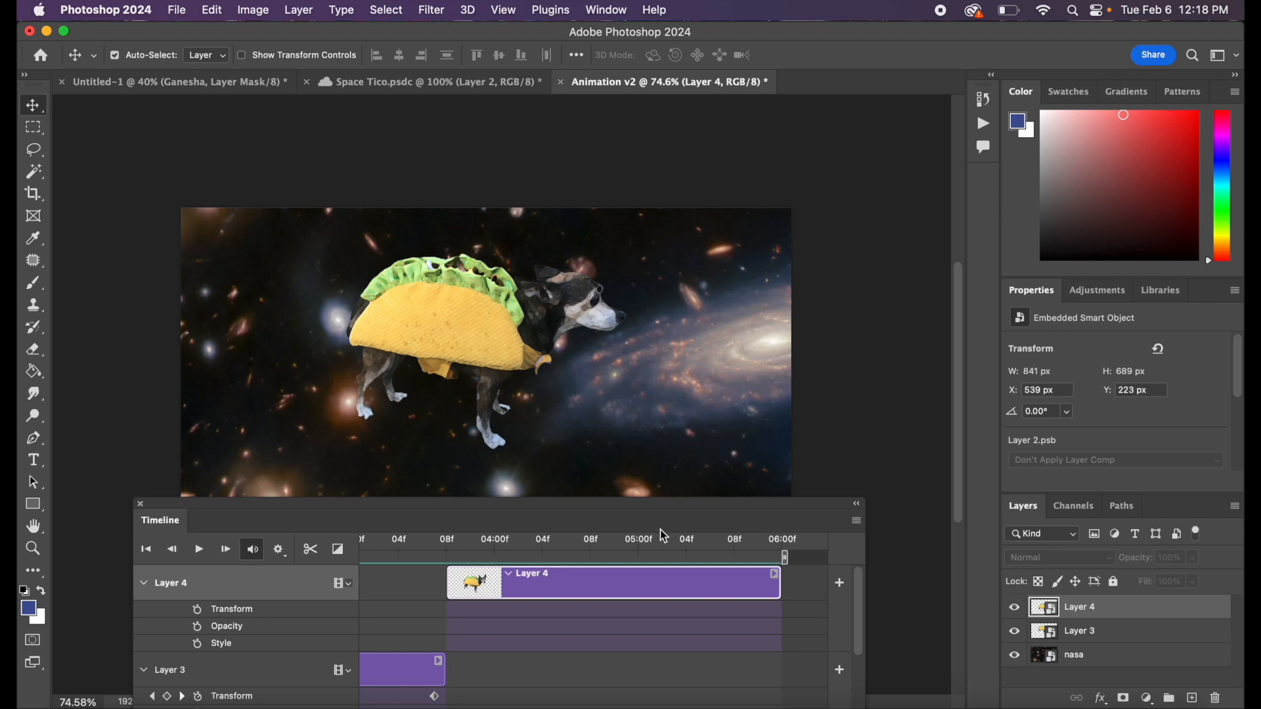
click(857, 522)
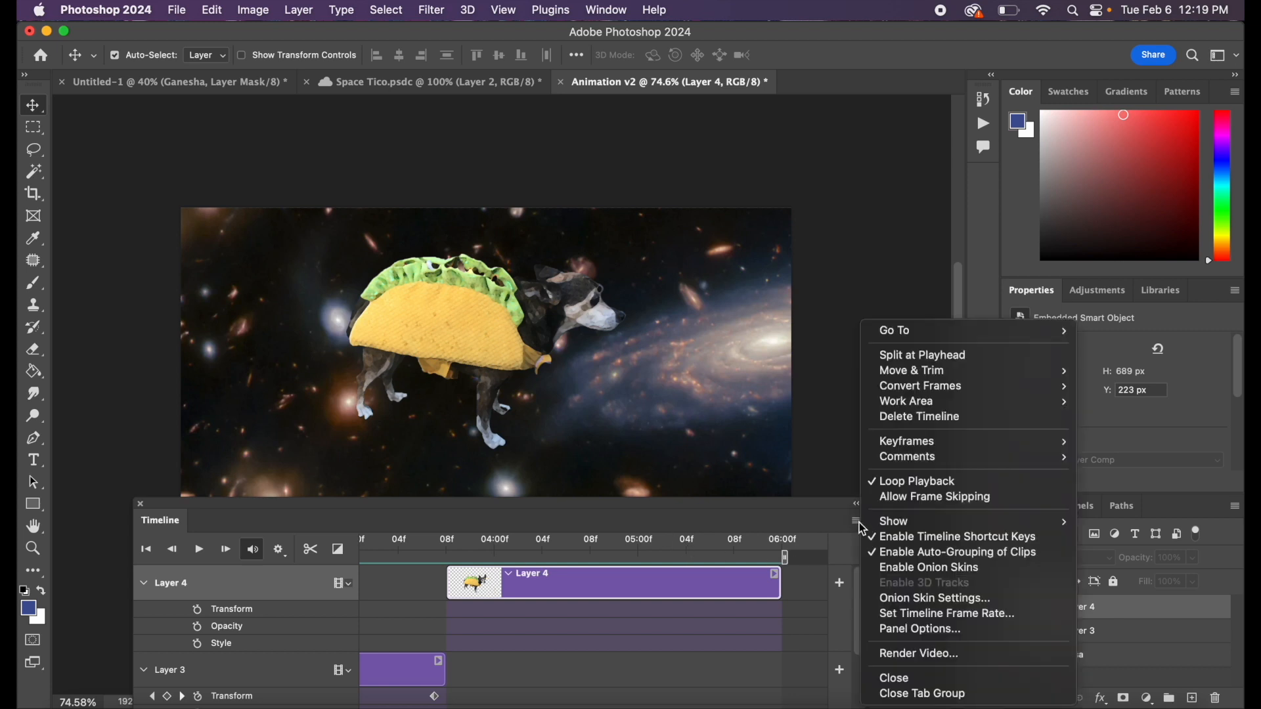
click(916, 569)
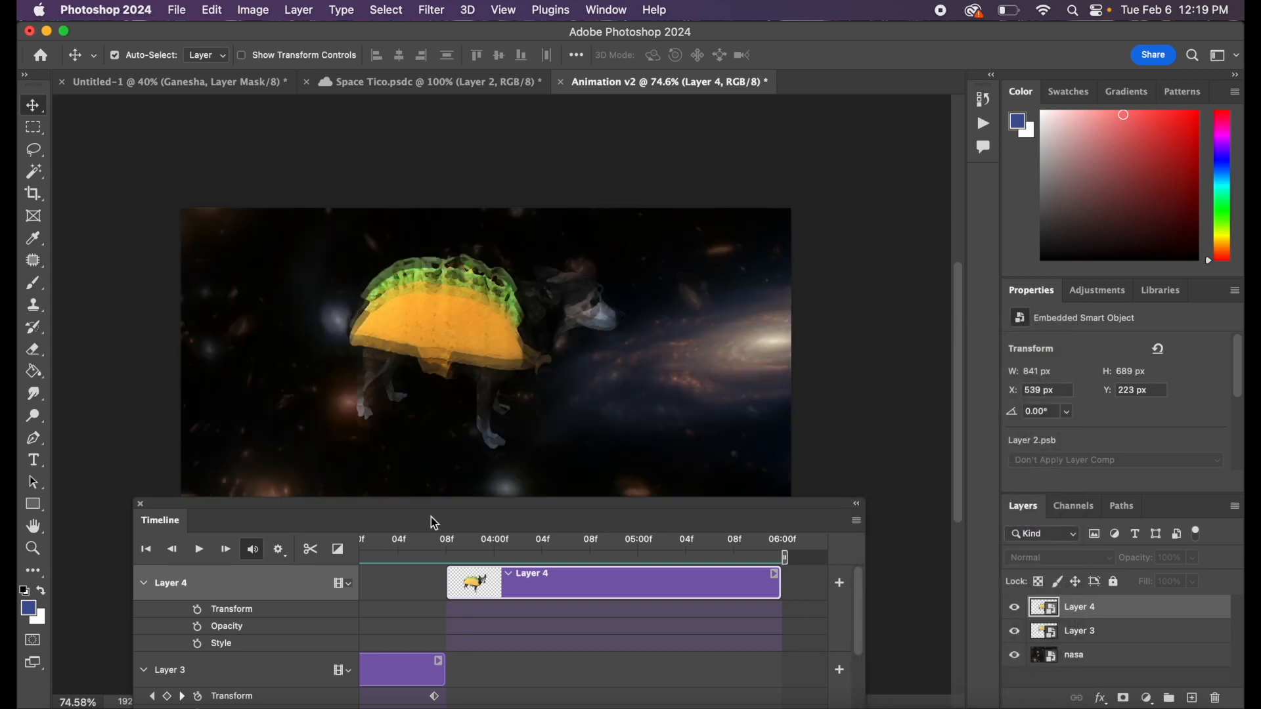
scroll(695, 545, left, 10)
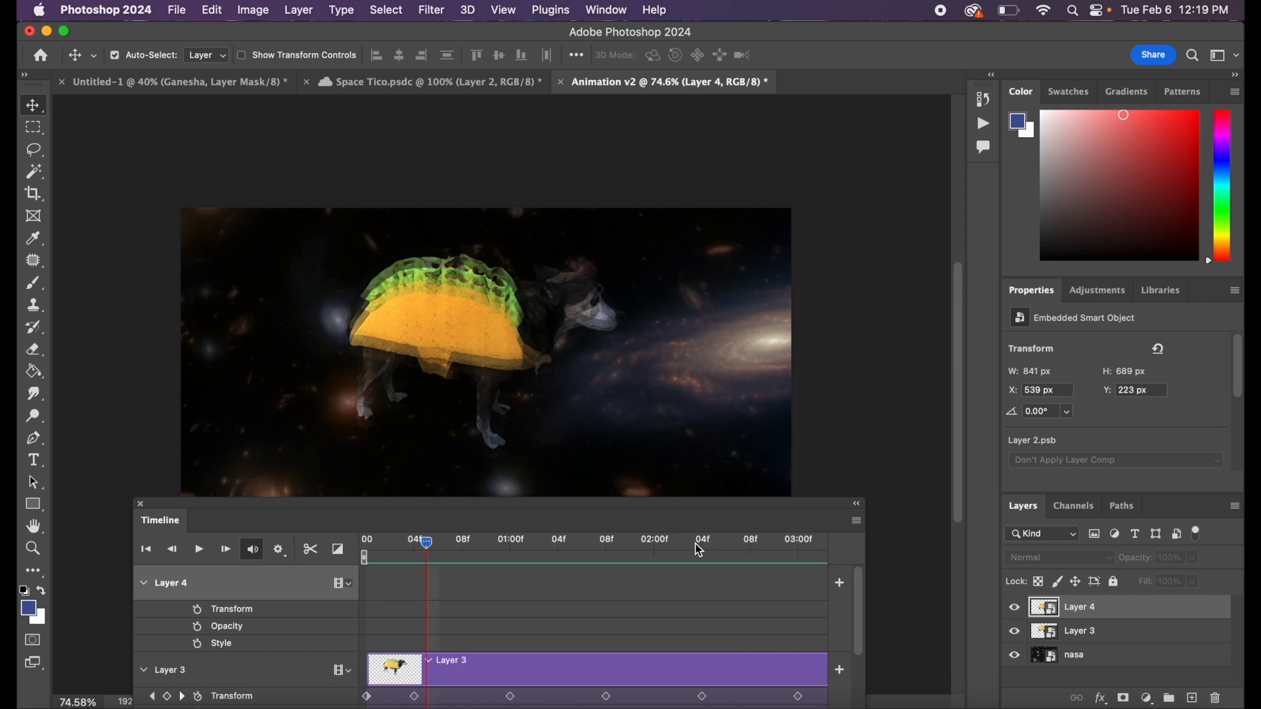
drag(423, 548, 782, 563)
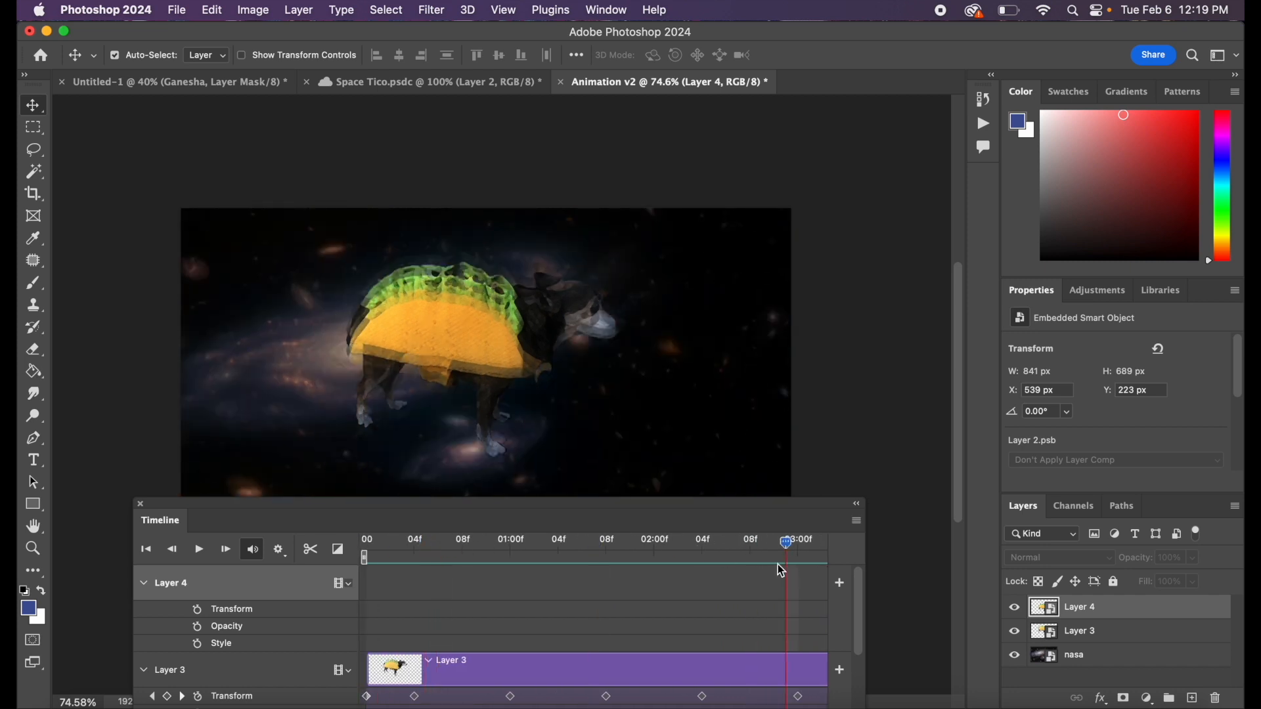
scroll(723, 578, right, 5)
scroll(723, 578, right, 2)
drag(473, 545, 580, 551)
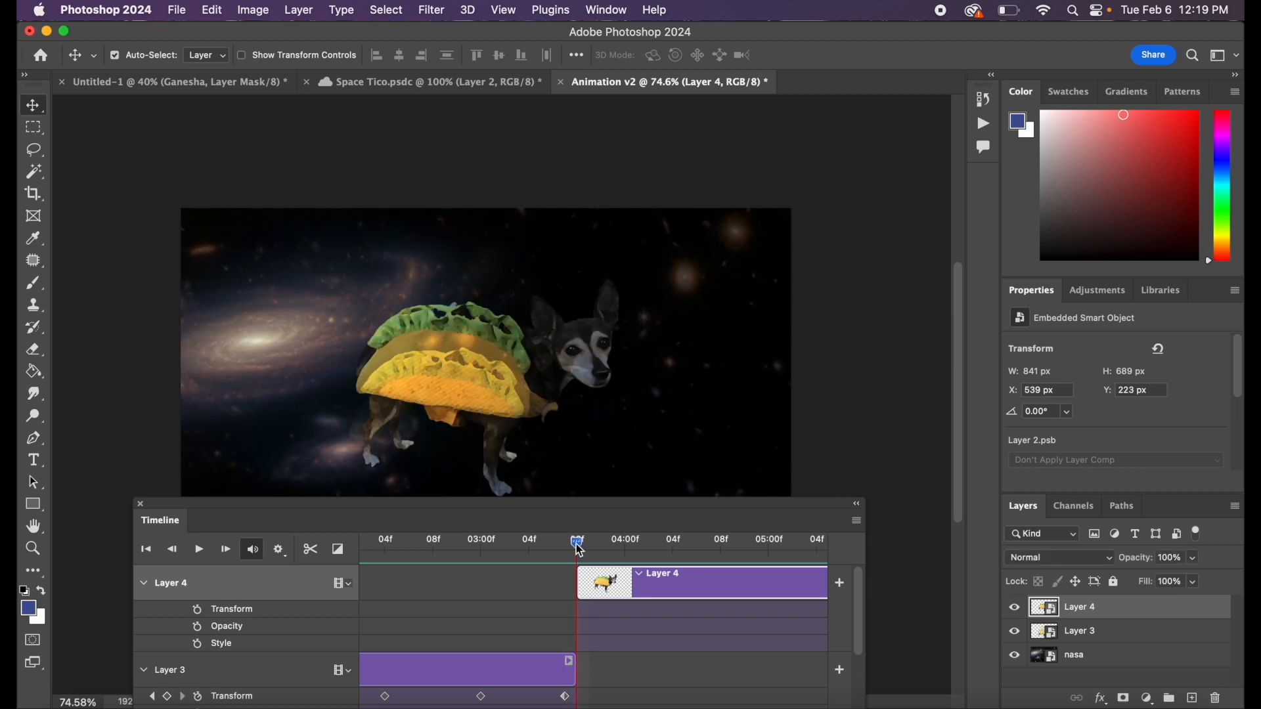
- Hide the nasa layer and align the front-facing taco dog with the onion-skinned Layer 3 dog, at about X 518 px, Y 352 px
click(1014, 656)
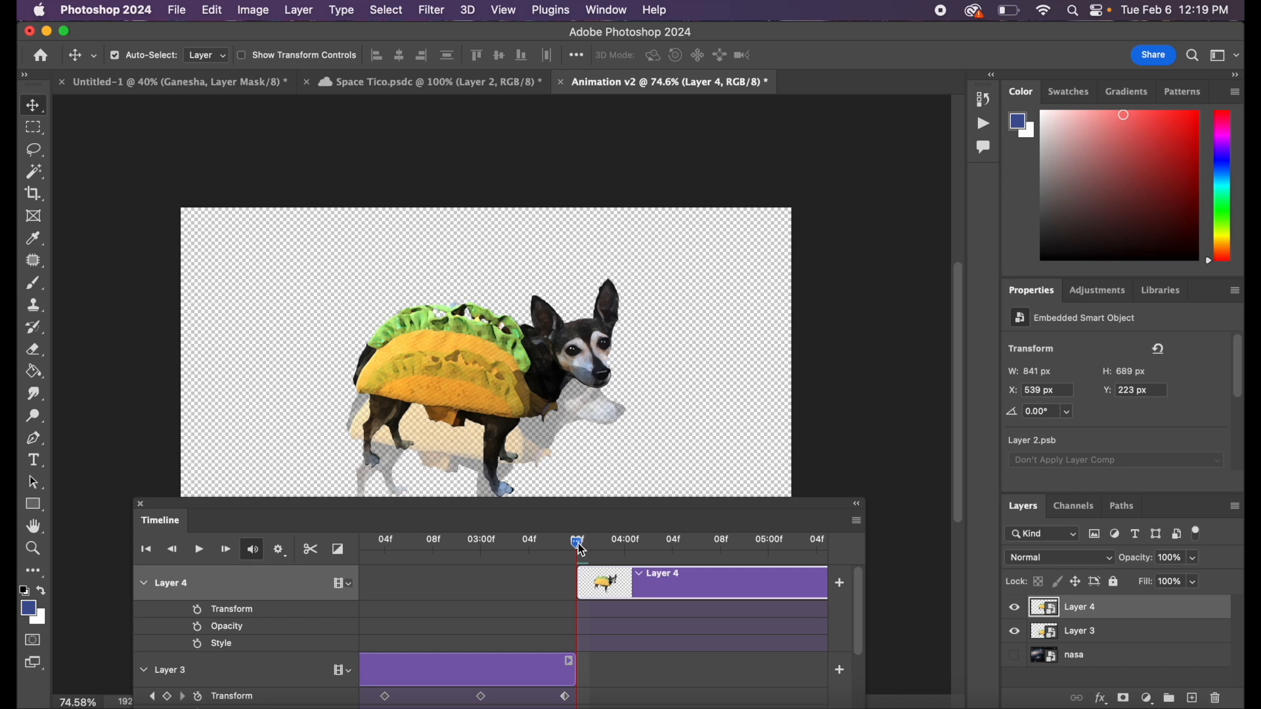
drag(581, 549, 553, 550)
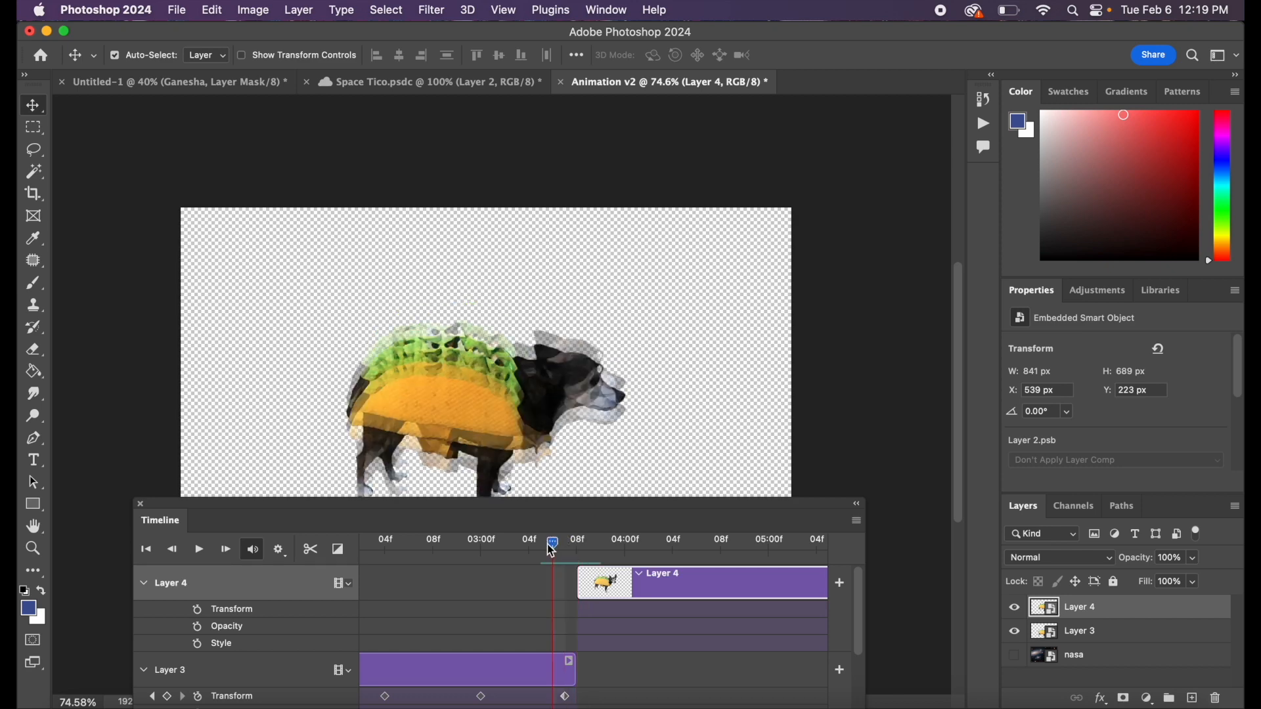
drag(552, 545, 581, 552)
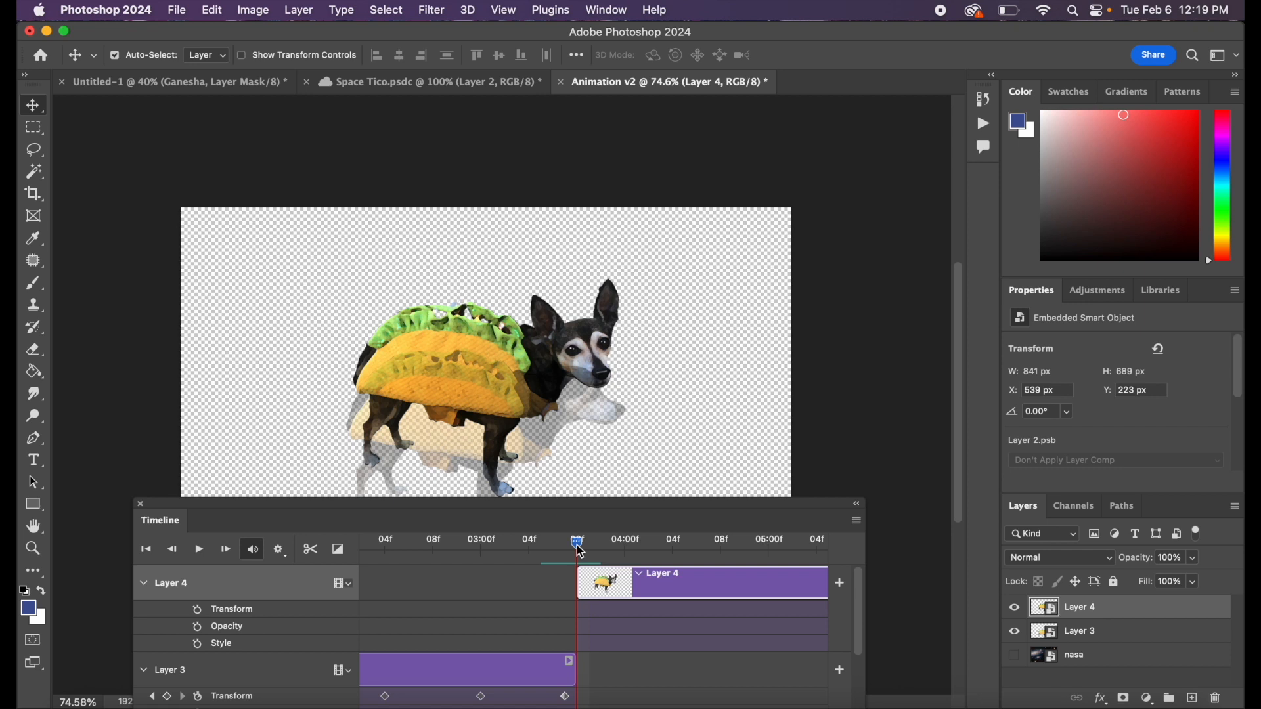
scroll(660, 340, down, 5)
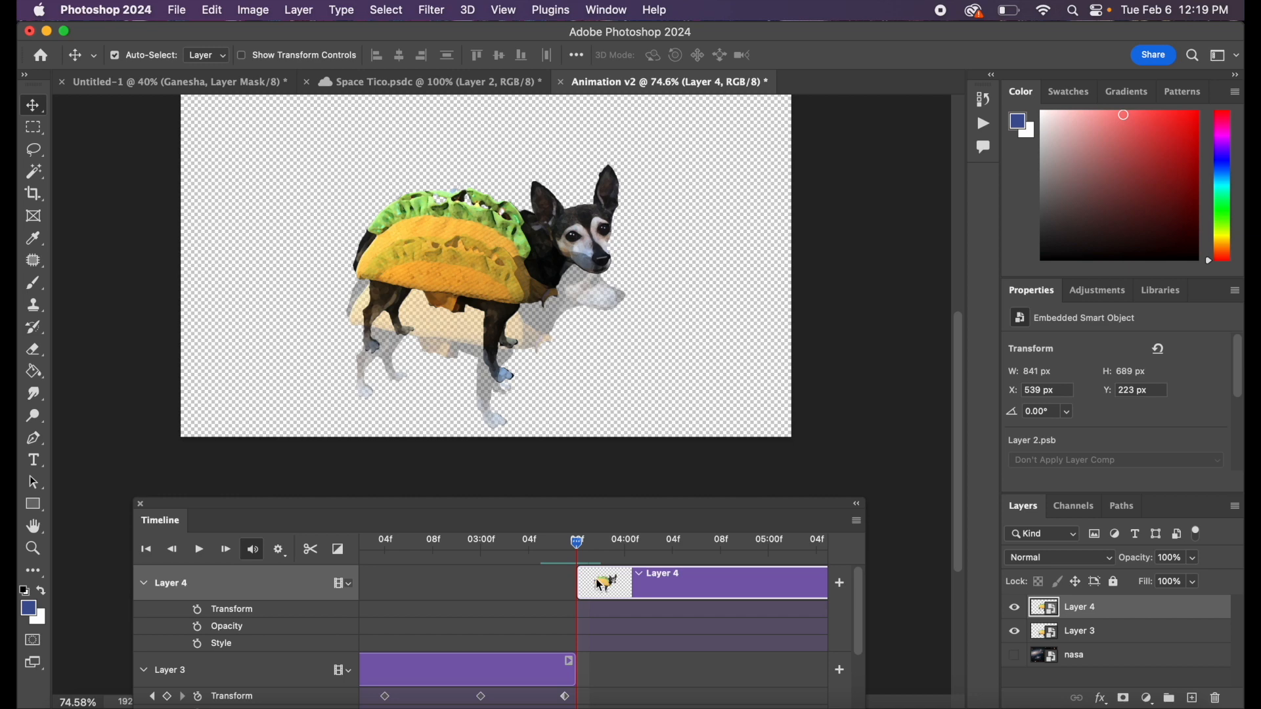
drag(448, 248, 439, 296)
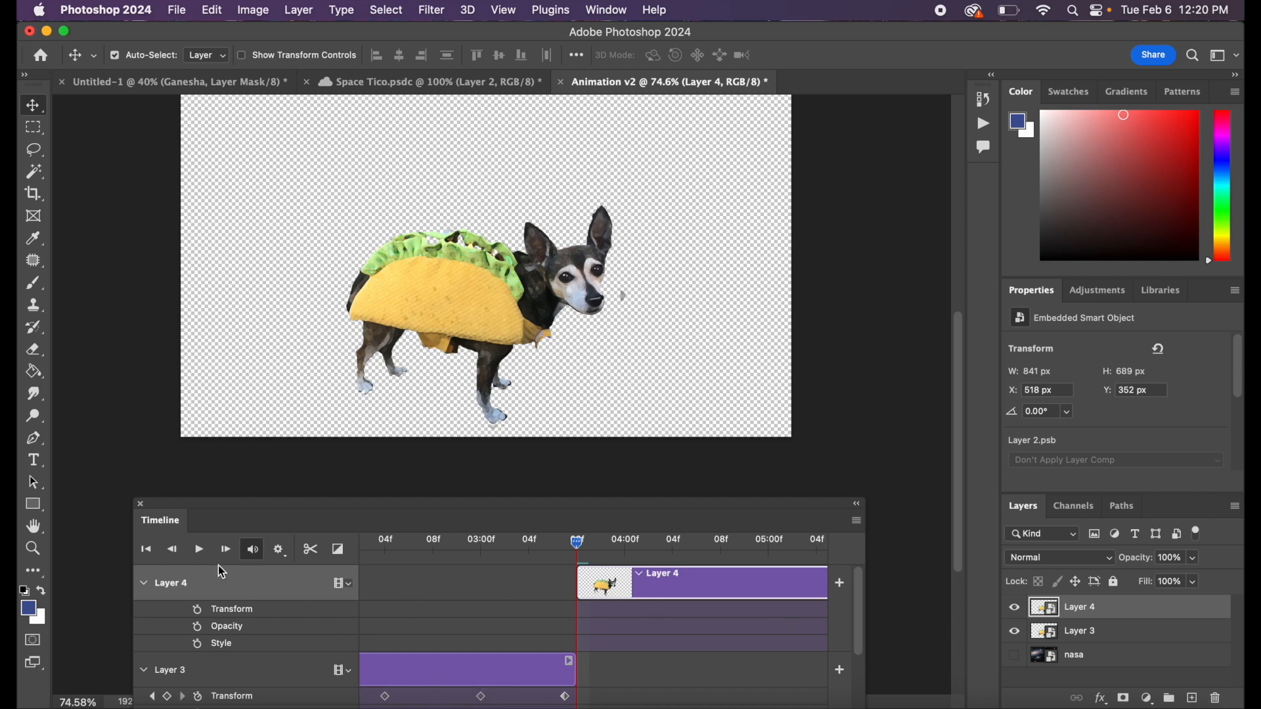
- Show the nasa layer again, disable onion skins, and play back the animation
click(1014, 657)
click(199, 551)
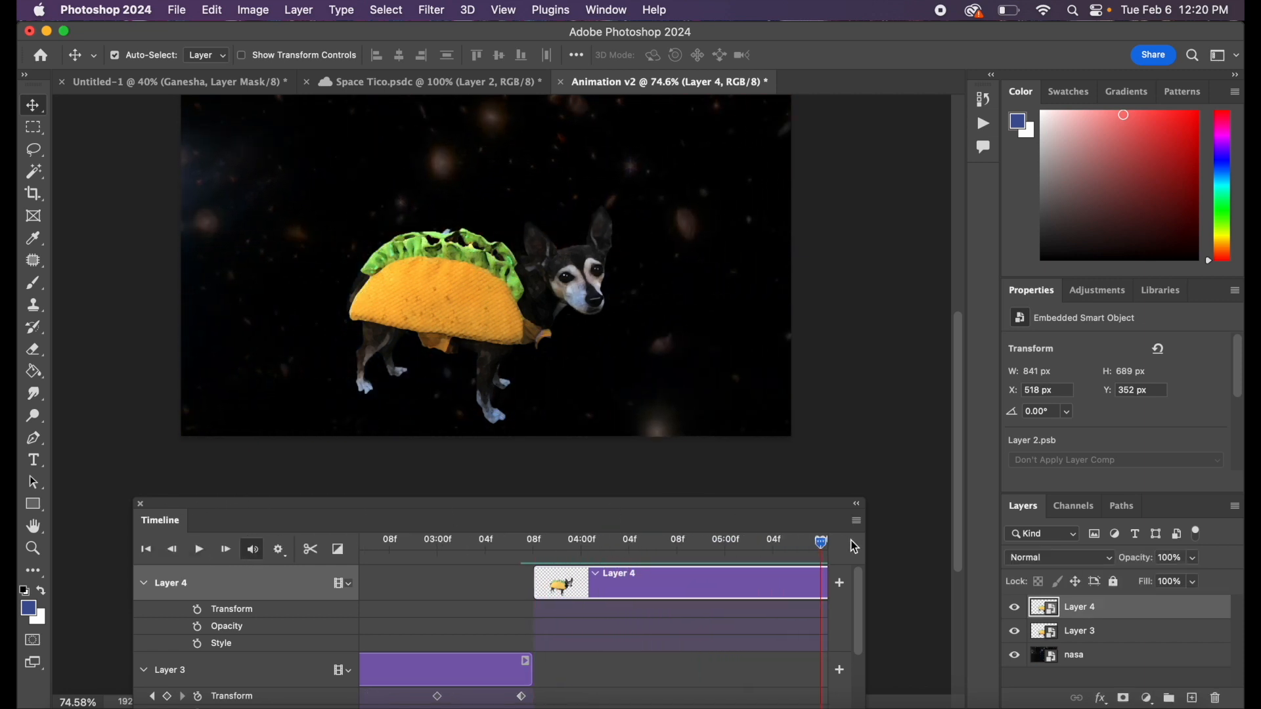
click(857, 521)
click(928, 569)
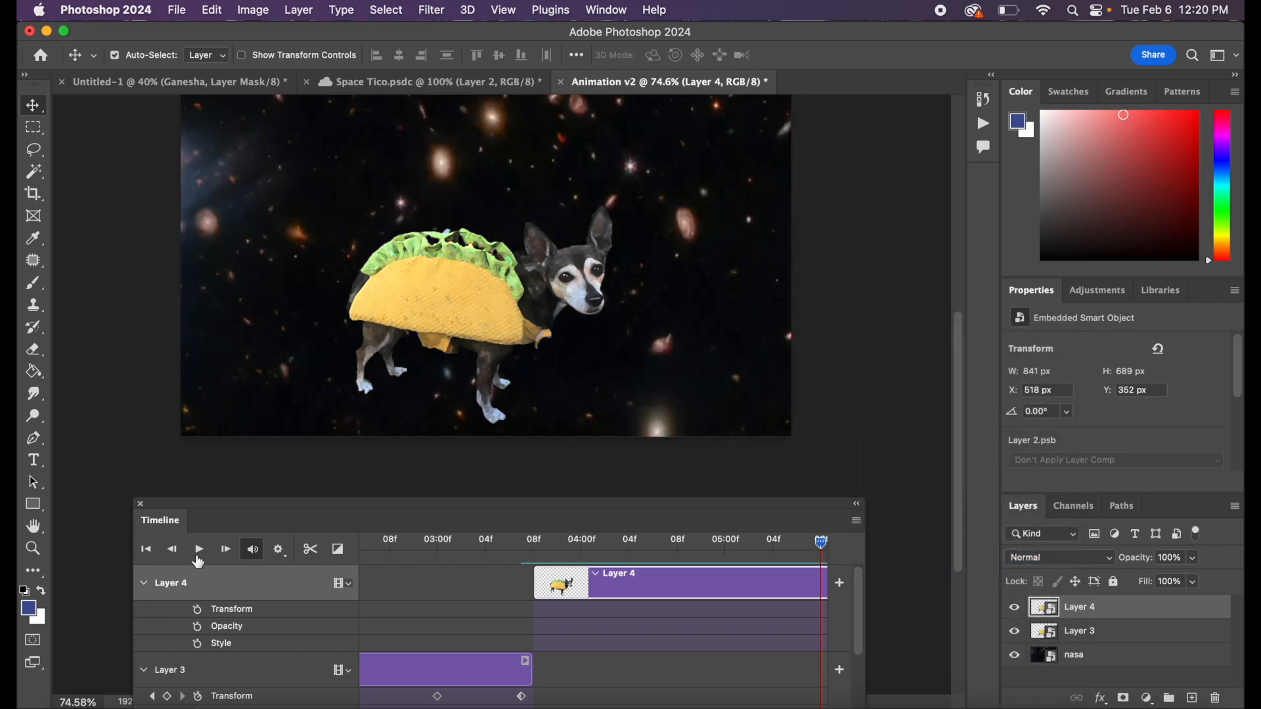
click(198, 550)
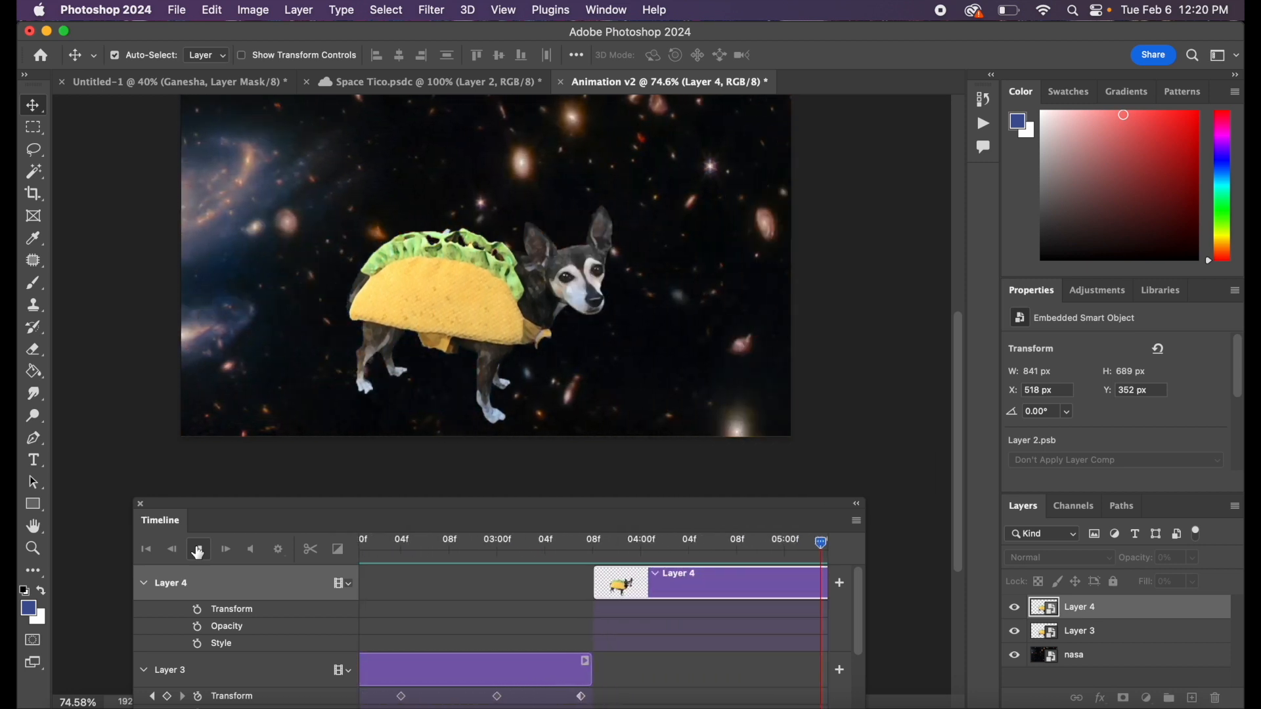
click(199, 550)
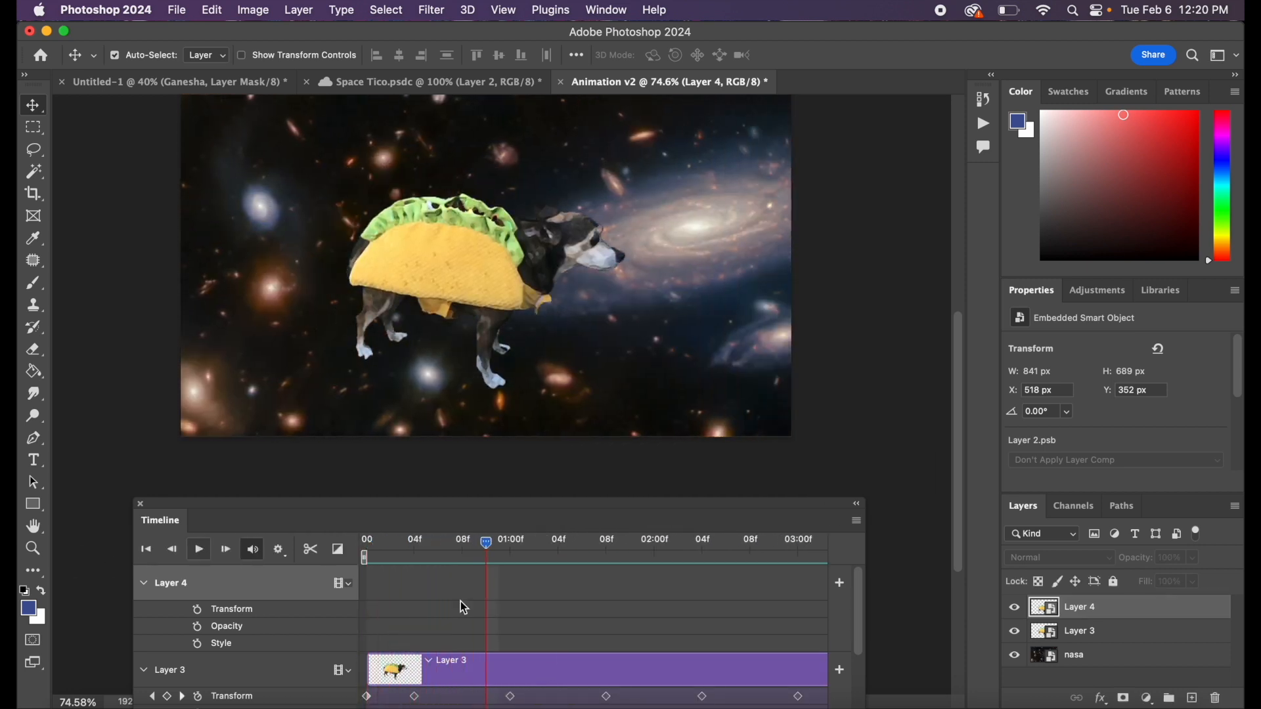
- Keyframe Layer 4's Transform at its current position at 03:08f and raised to about Y 58 px at 04:04f
scroll(668, 647, right, 5)
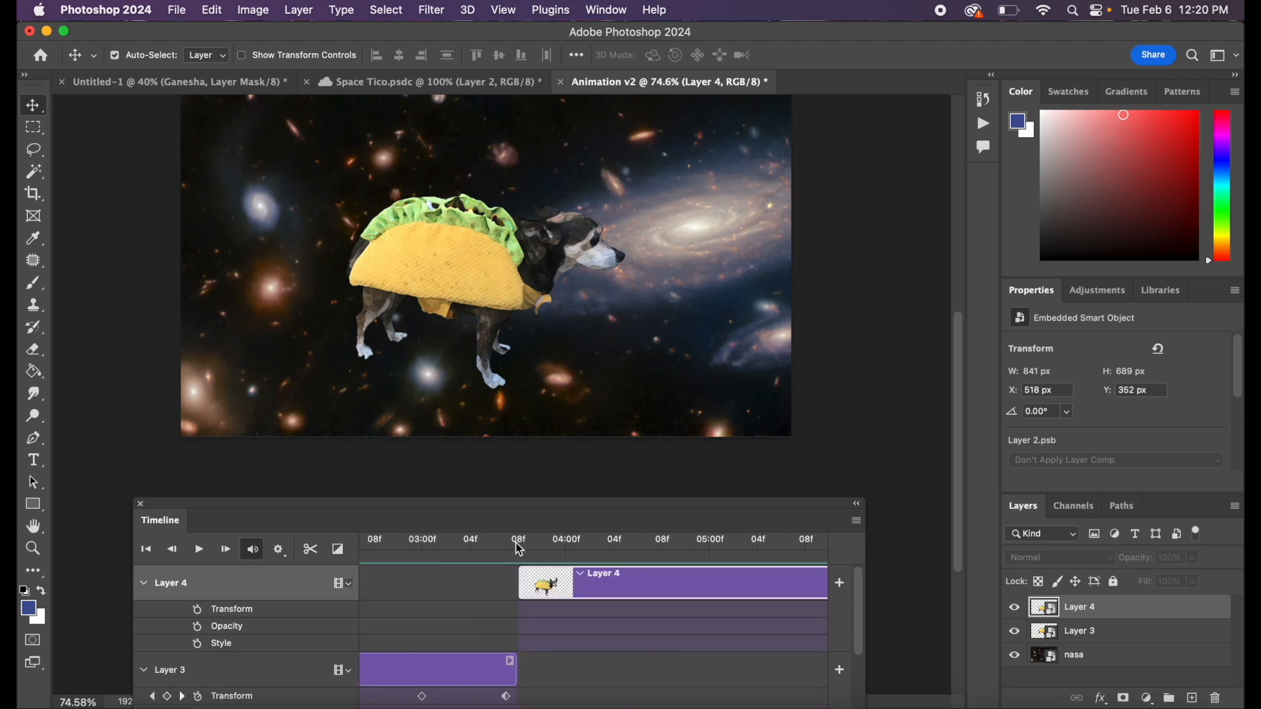
click(518, 545)
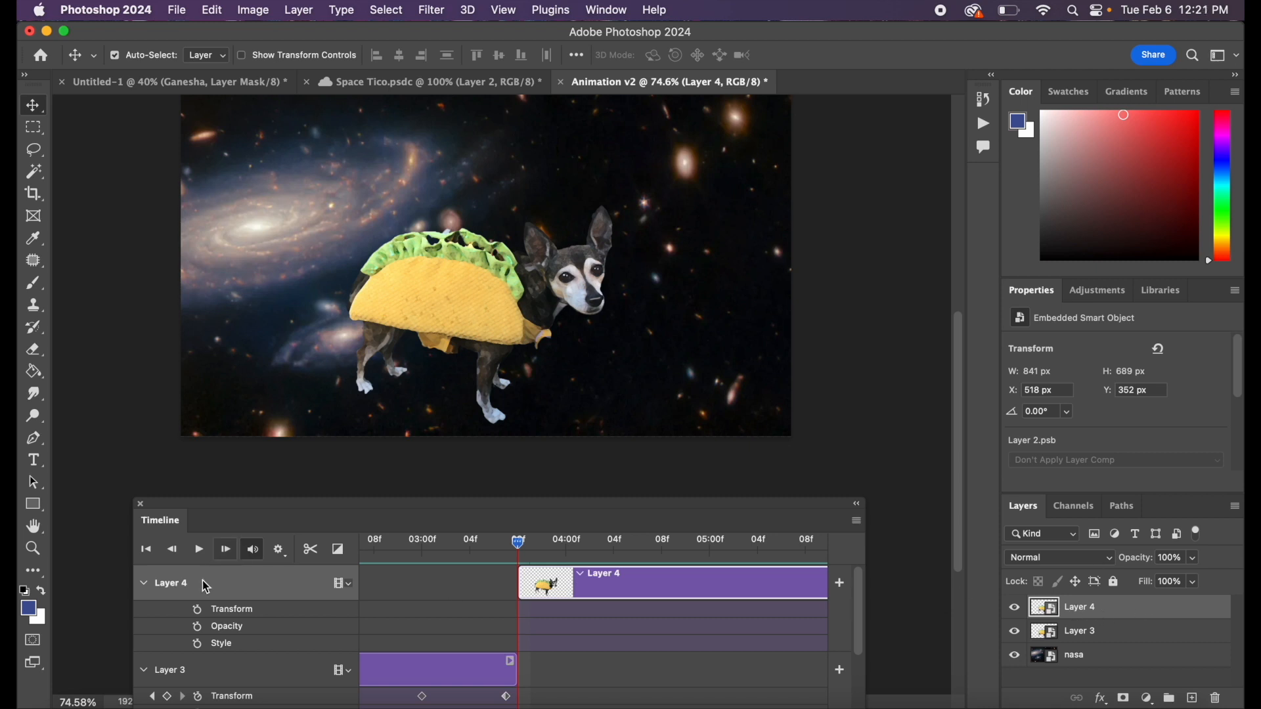
click(198, 611)
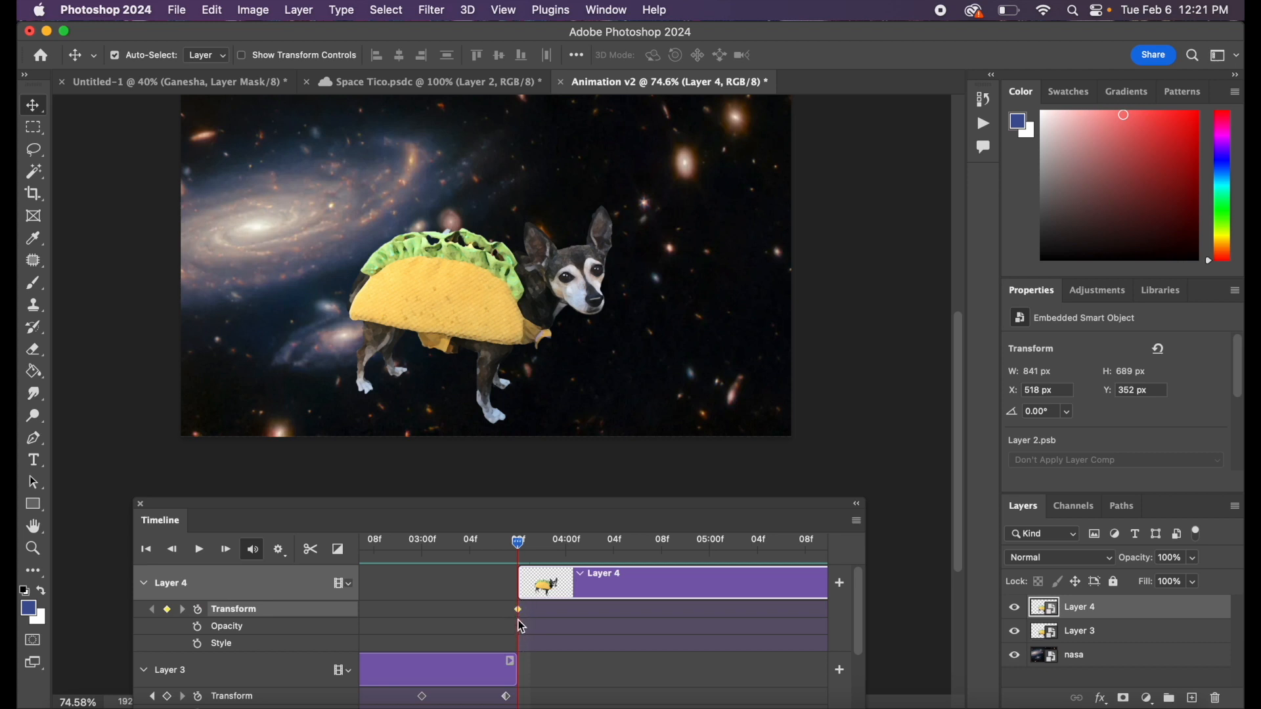
drag(519, 543, 616, 547)
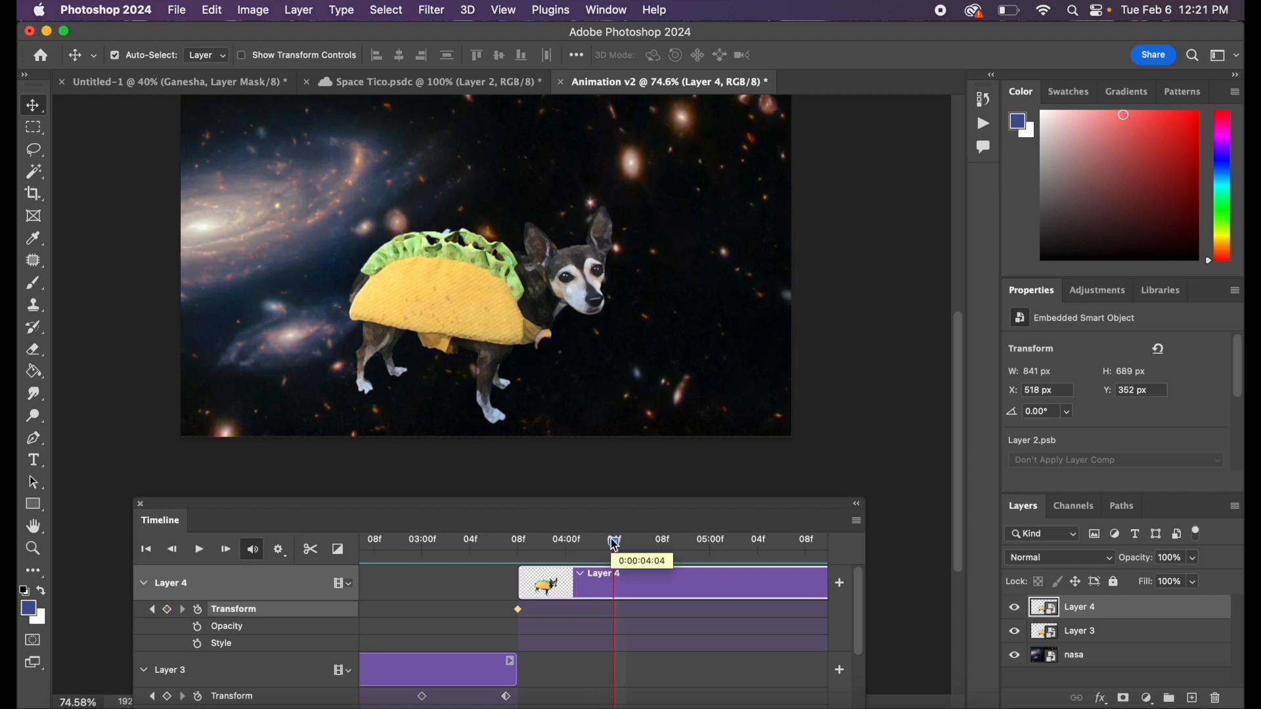
click(168, 609)
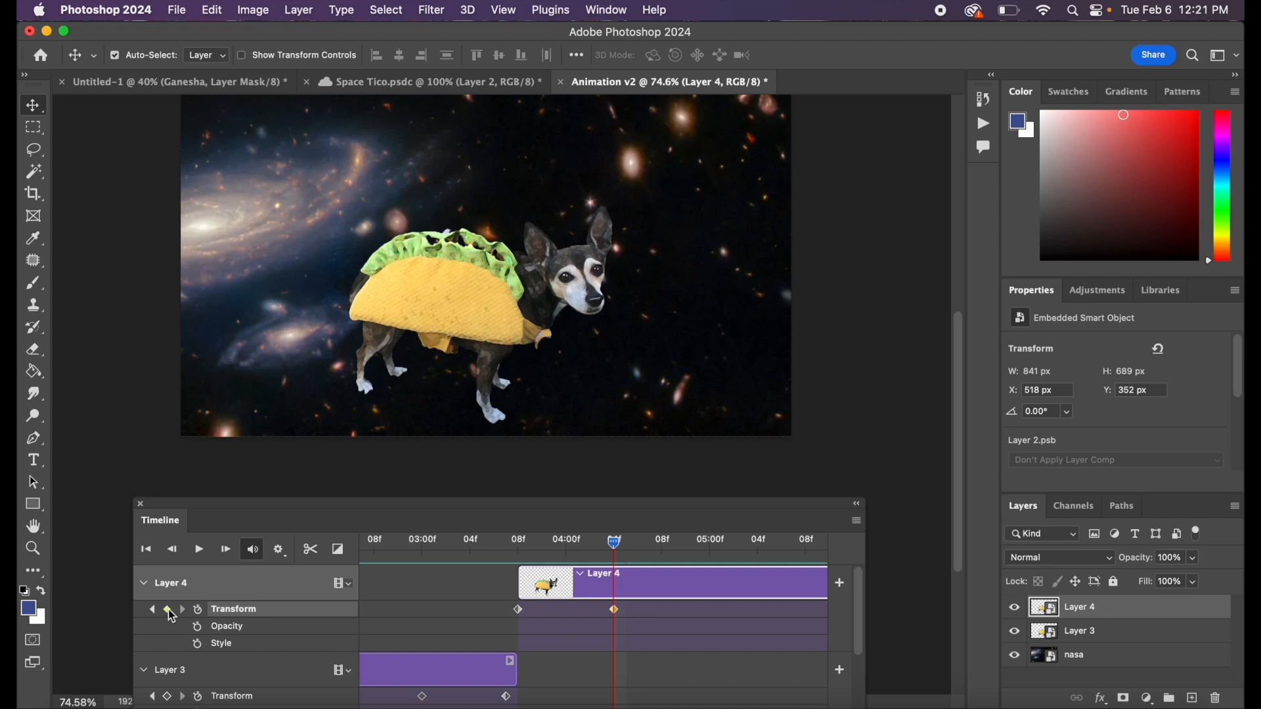
drag(448, 297, 454, 204)
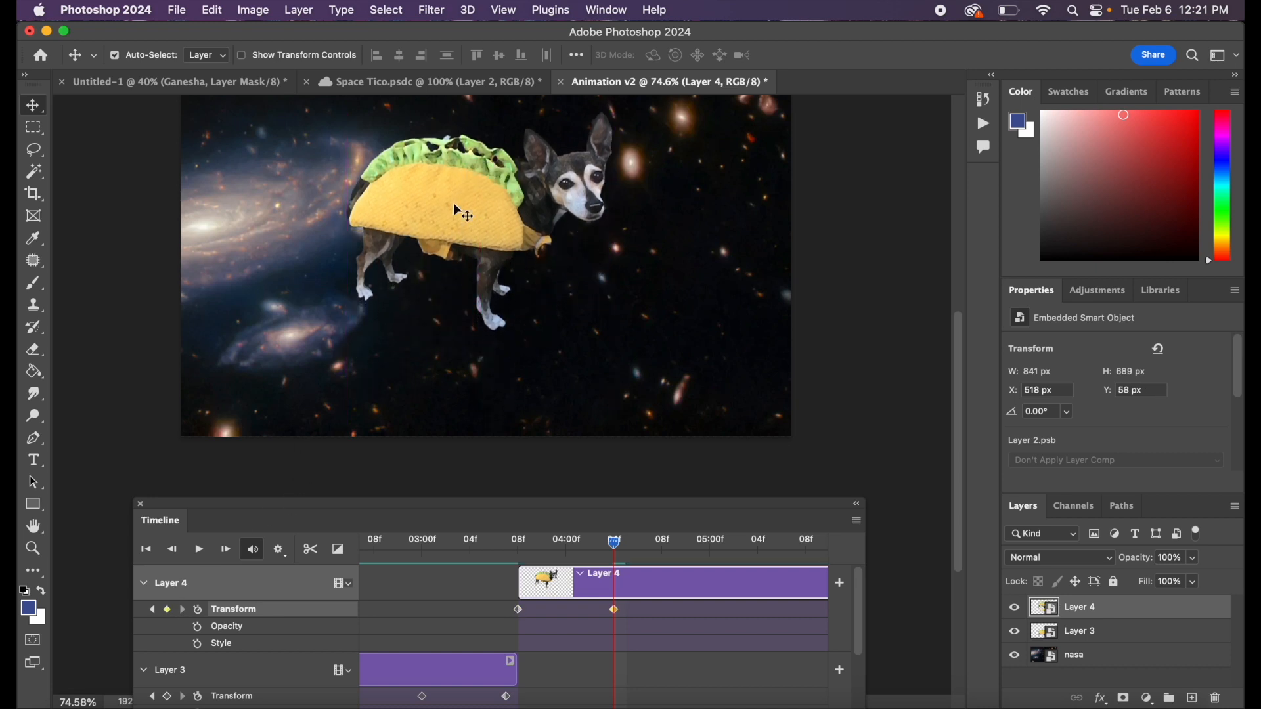
- Add a Layer 4 Transform keyframe at 05:00f with the front-facing dog lowered to about Y 295 px
scroll(453, 204, up, 3)
scroll(453, 204, down, 5)
scroll(453, 205, up, 3)
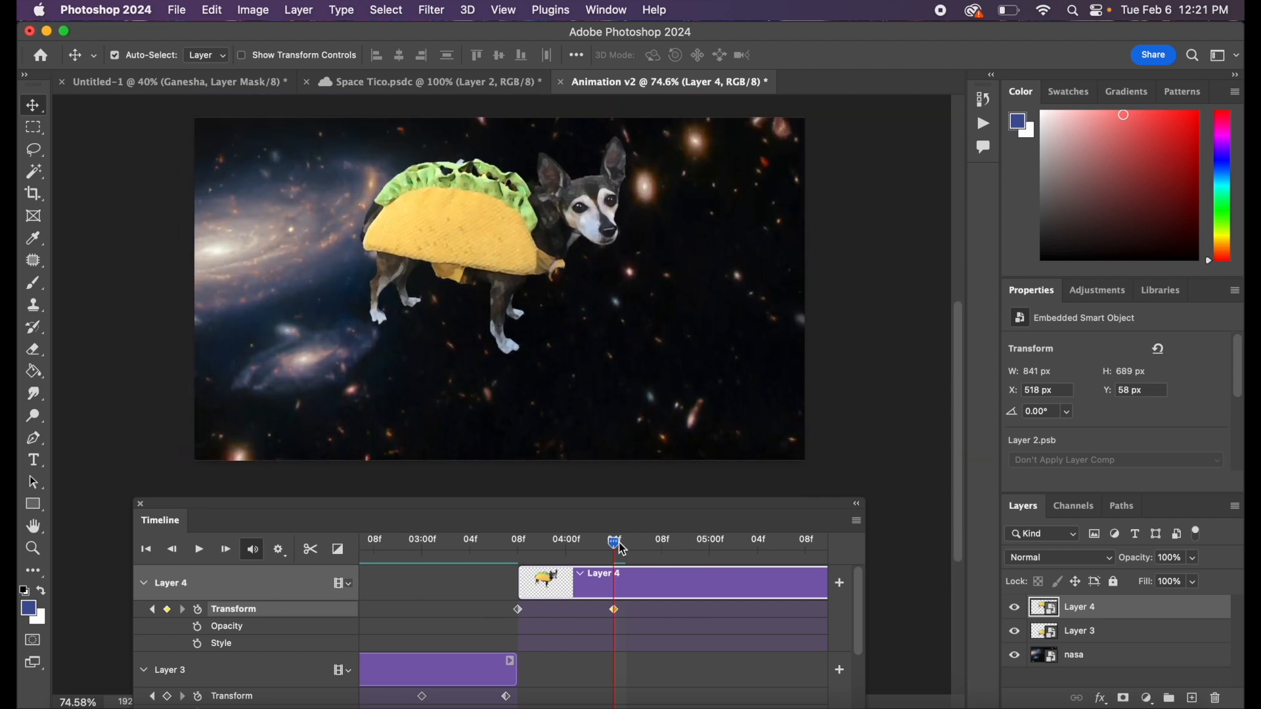
drag(625, 542, 709, 550)
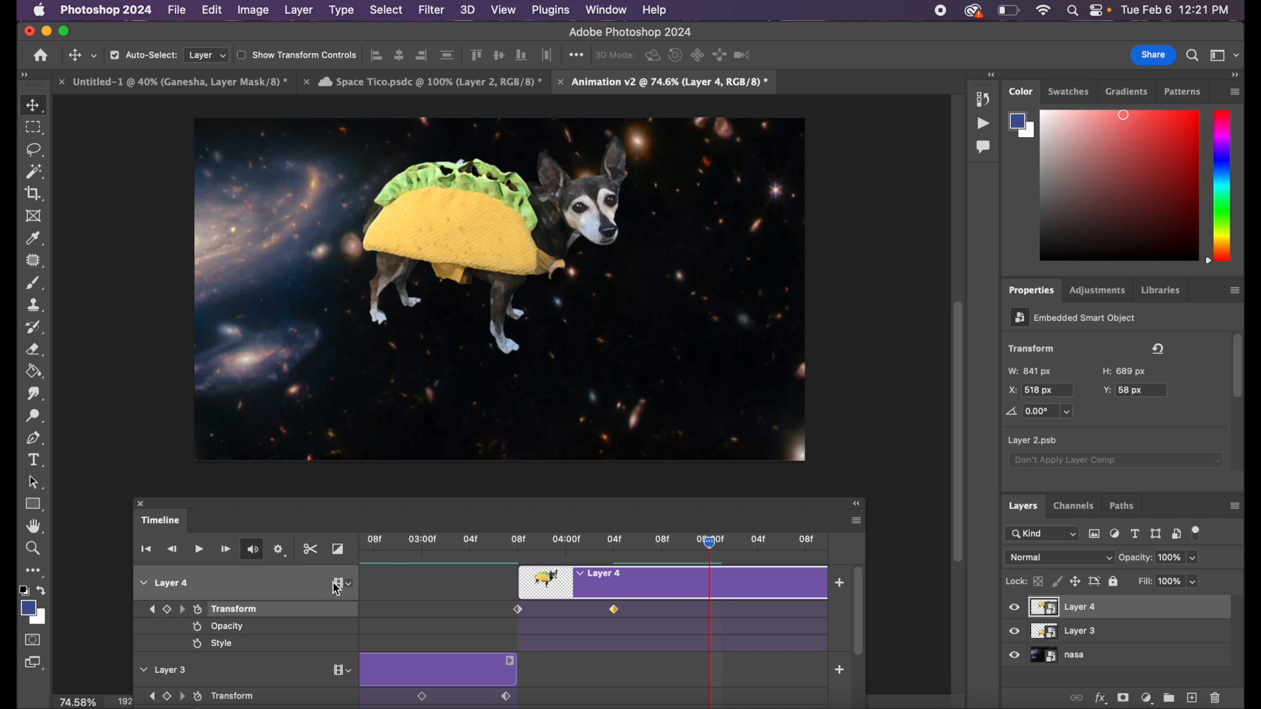
click(168, 611)
drag(497, 225, 500, 300)
- Add a Layer 4 Transform keyframe at 05:08f with the dog raised to about Y 56 px
scroll(689, 560, right, 5)
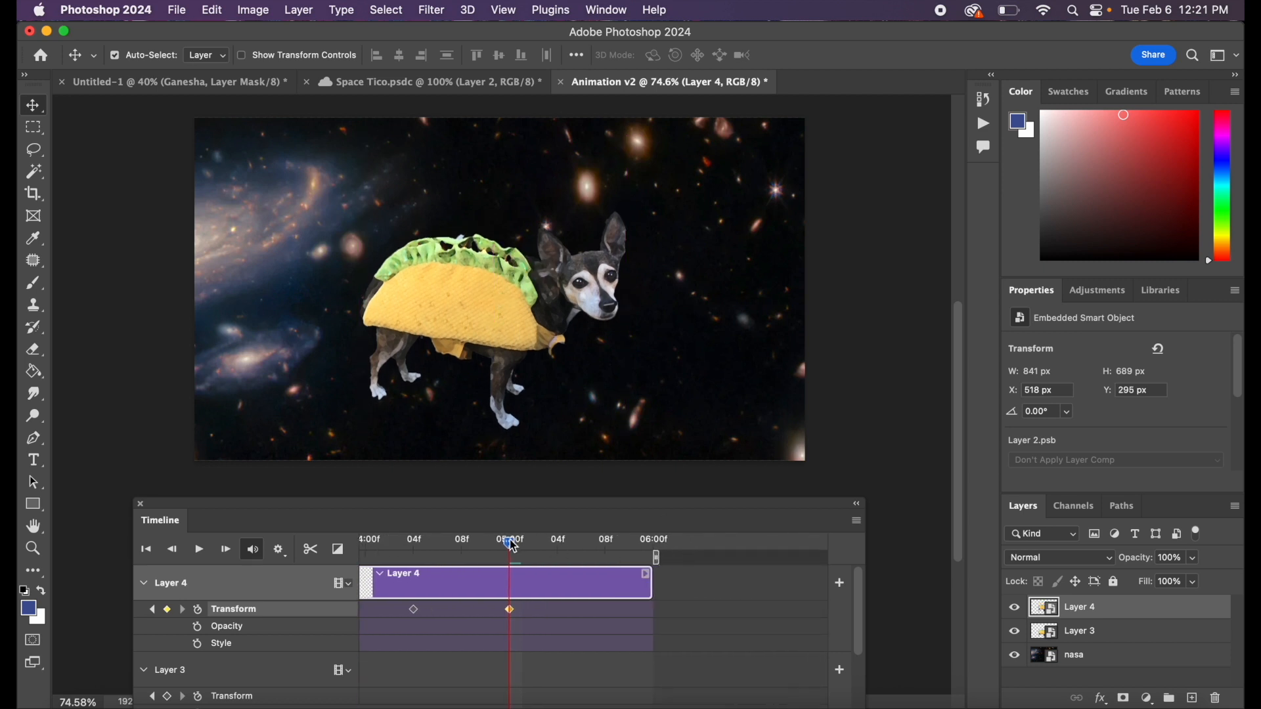
drag(511, 542, 607, 557)
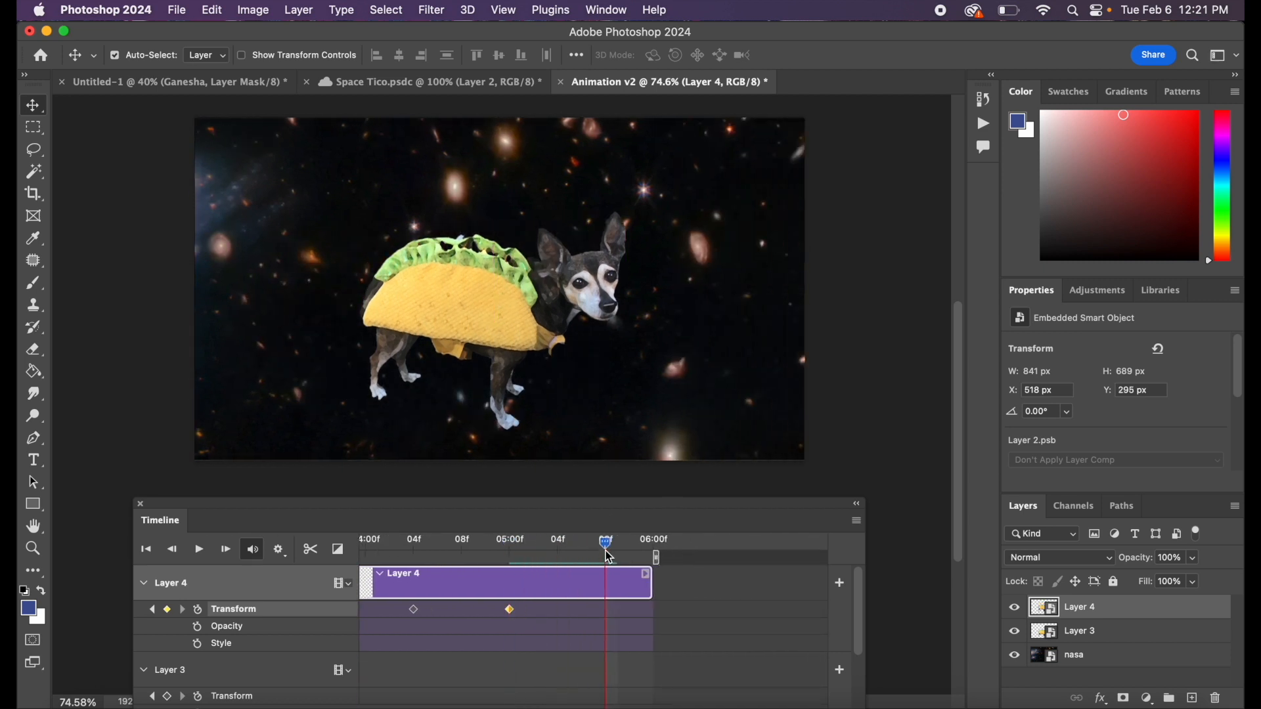
click(169, 612)
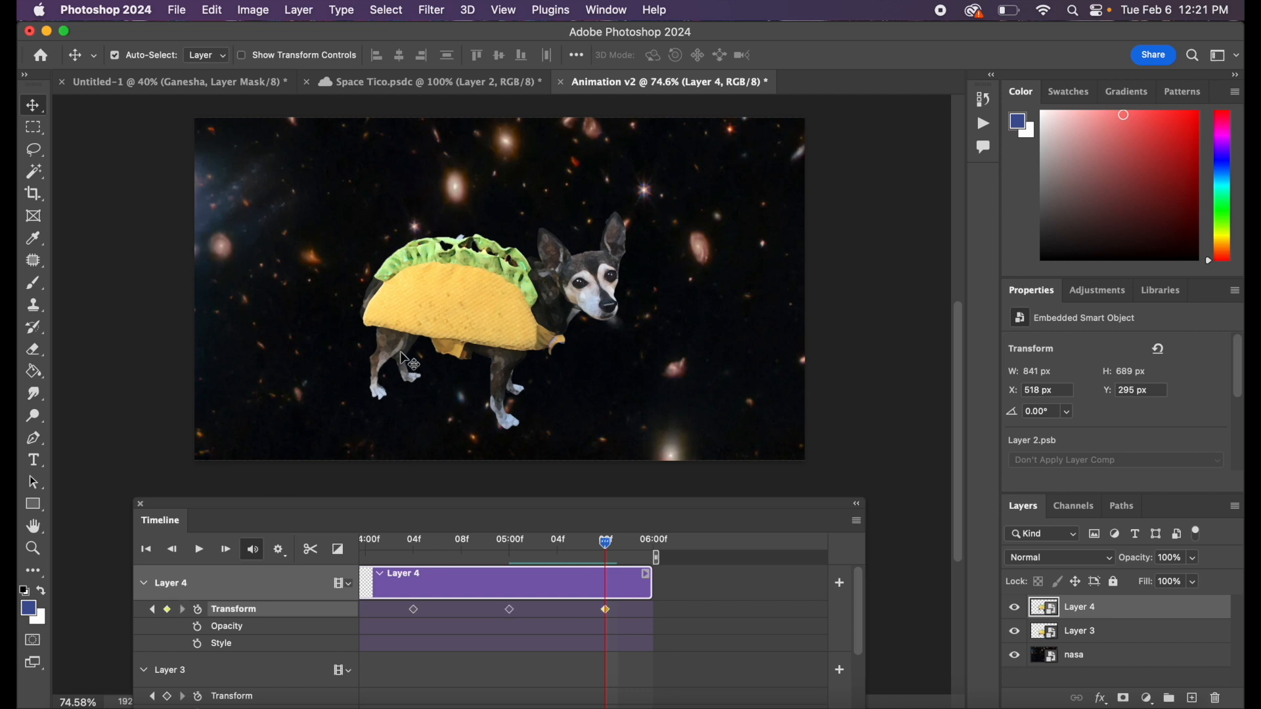
drag(450, 321, 446, 237)
- Scrub to the end of the Layer 4 clip and play back the animation to check the bobbing motion
drag(605, 543, 641, 548)
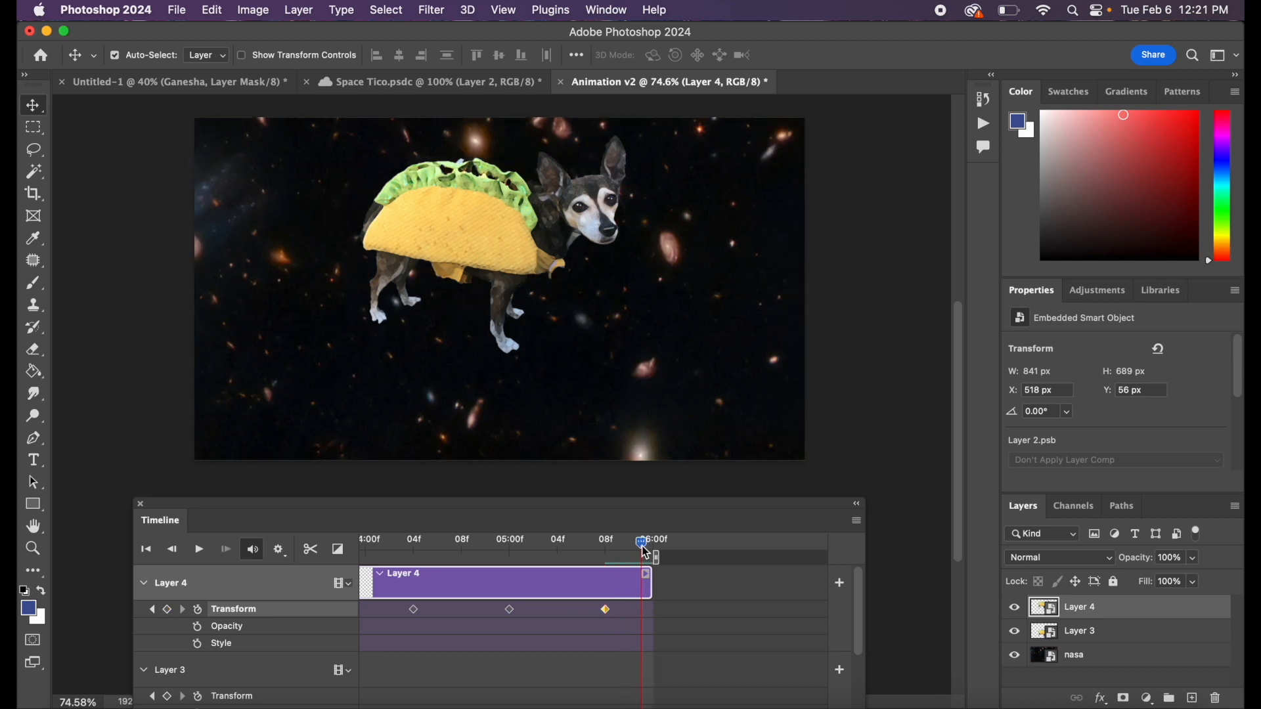
click(199, 550)
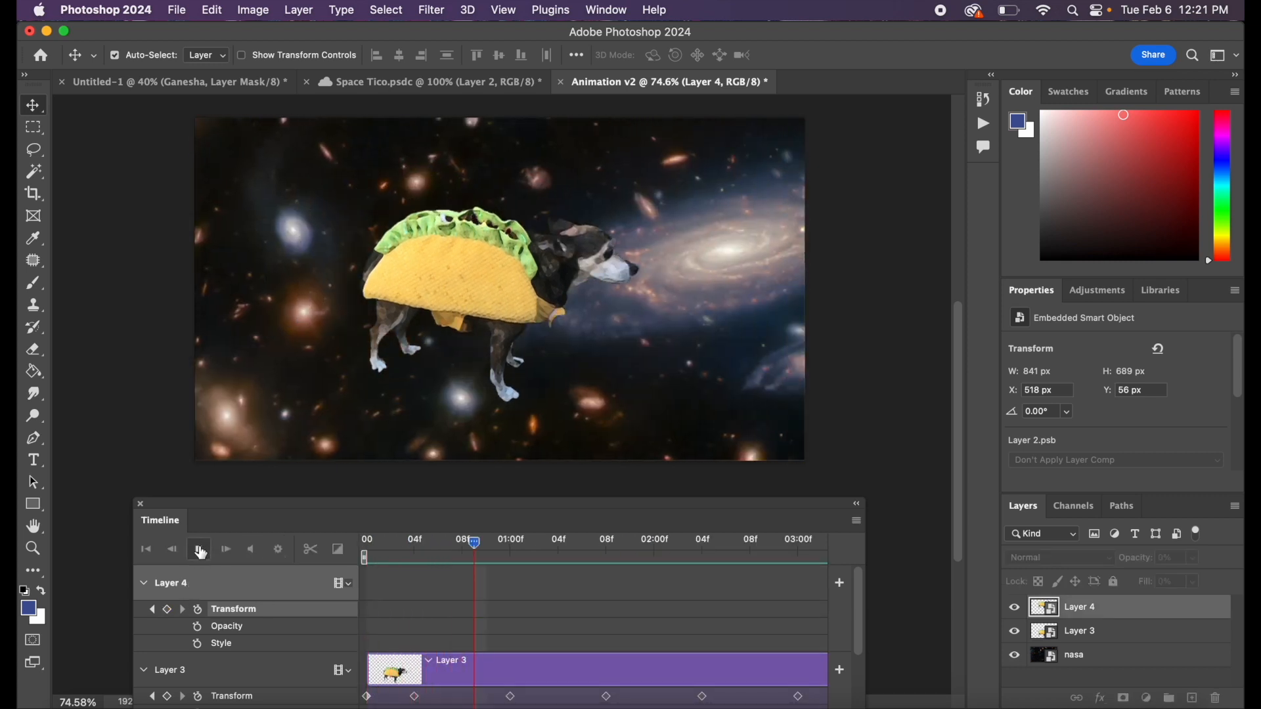
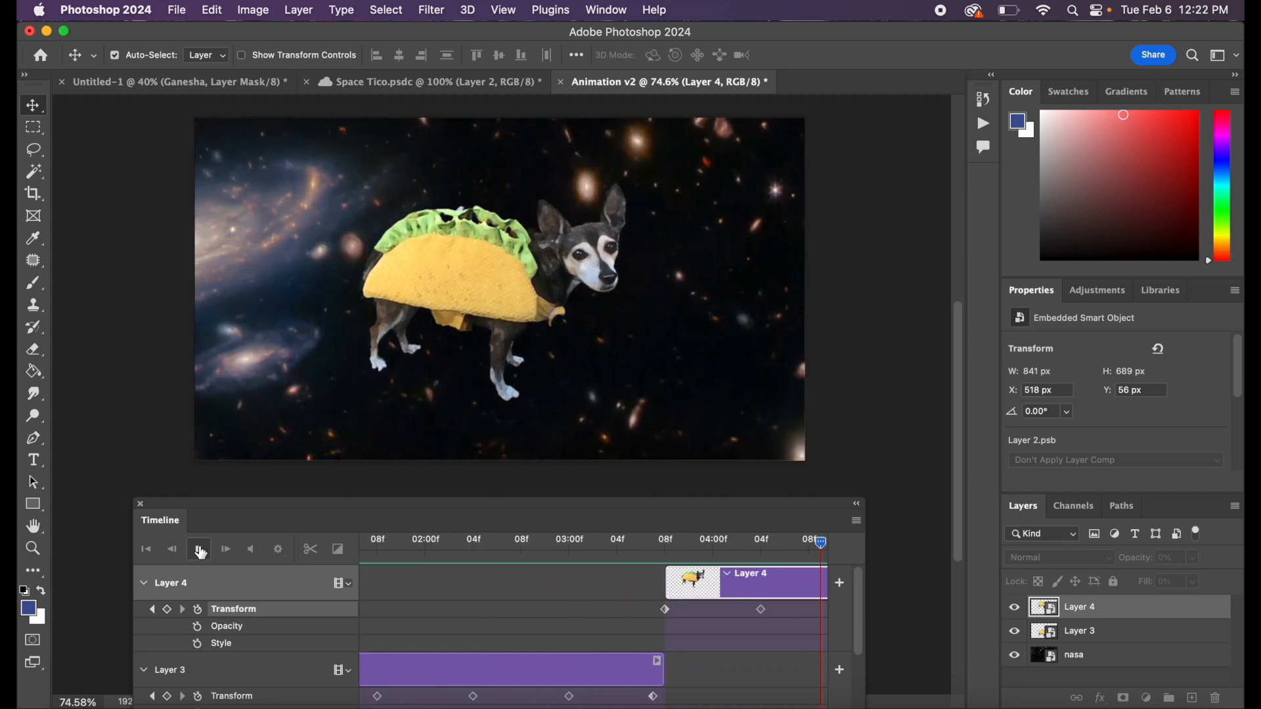
click(200, 554)
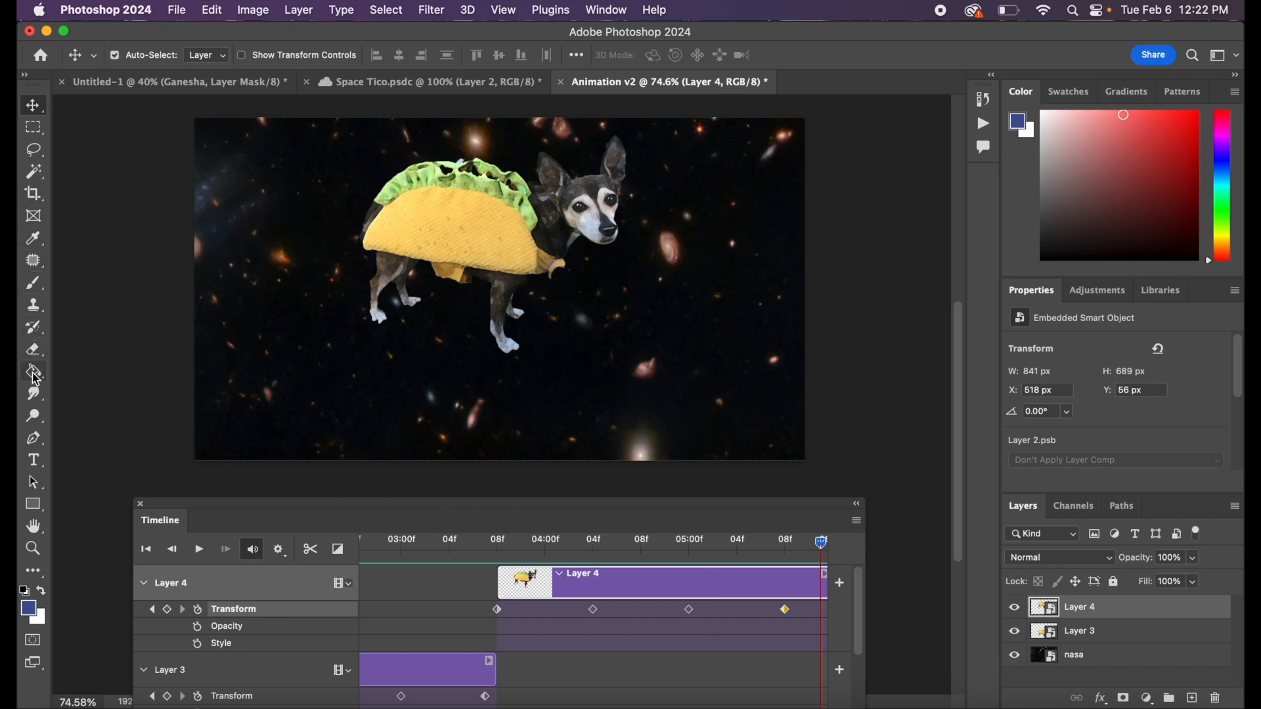
- Start a text layer near the canvas's lower-left corner, using Phosphate Inline at 48 pt
click(34, 461)
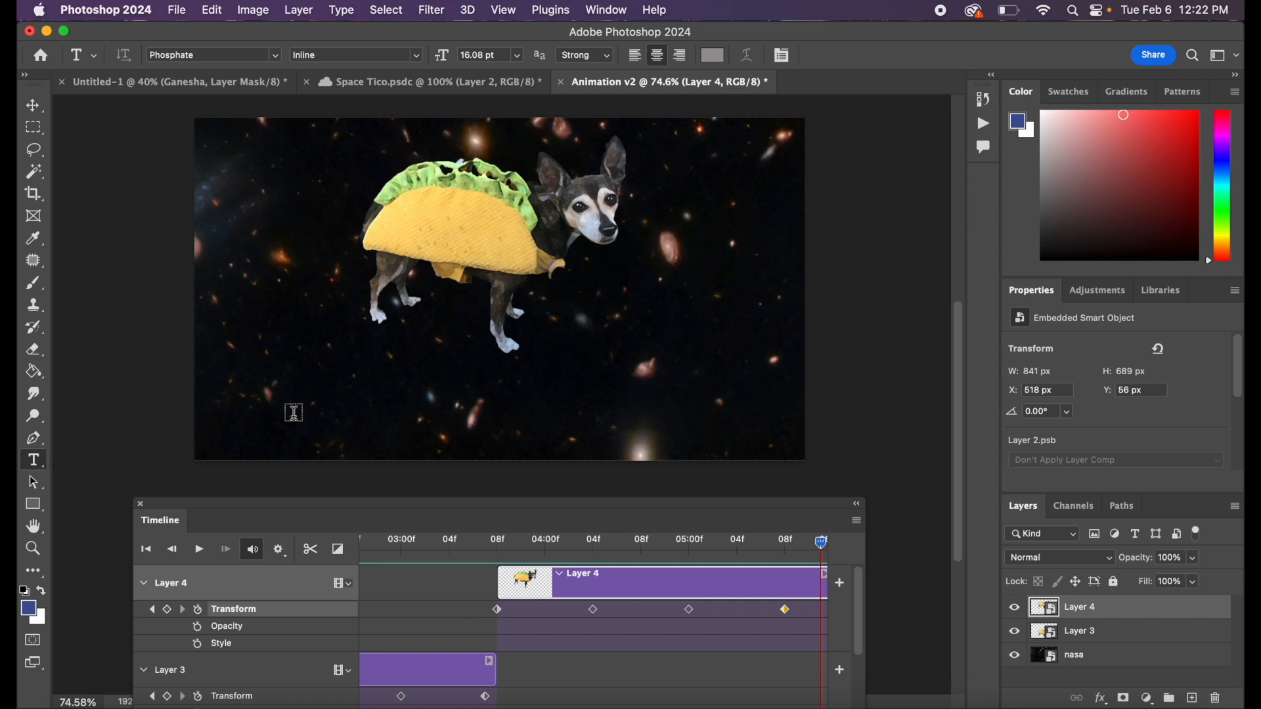
click(233, 405)
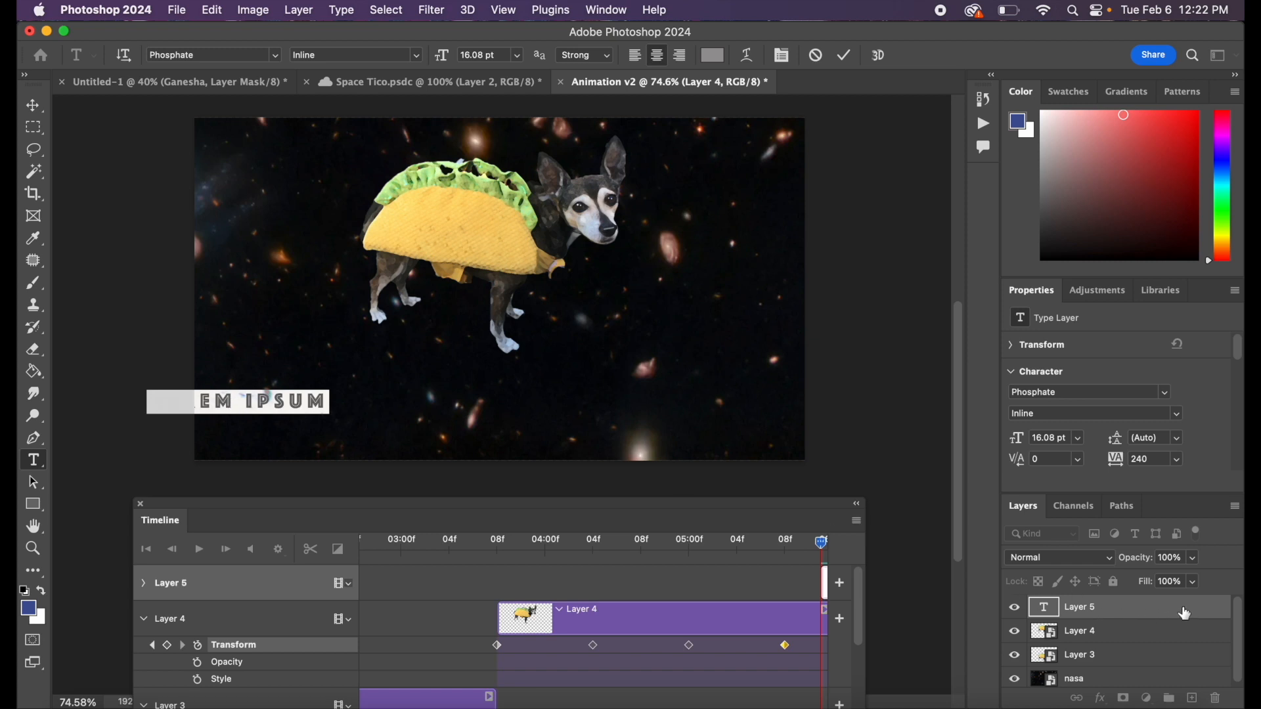
click(277, 56)
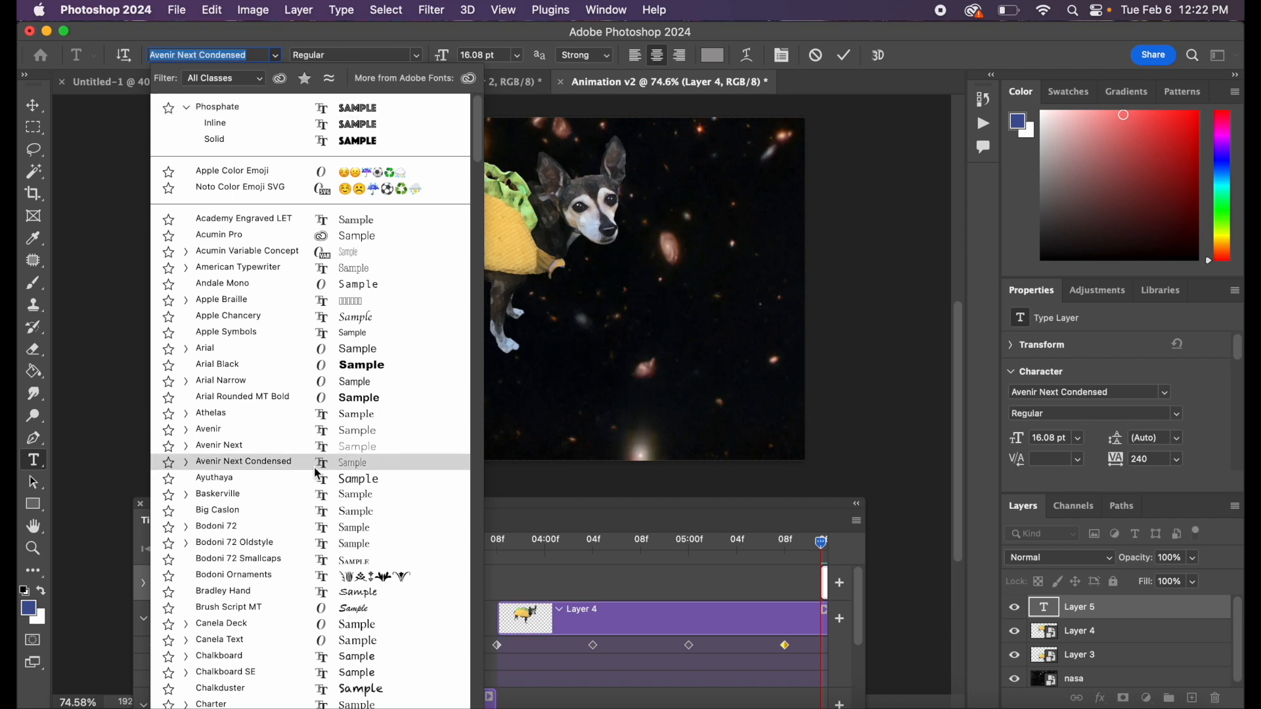
scroll(316, 467, down, 10)
scroll(316, 471, up, 15)
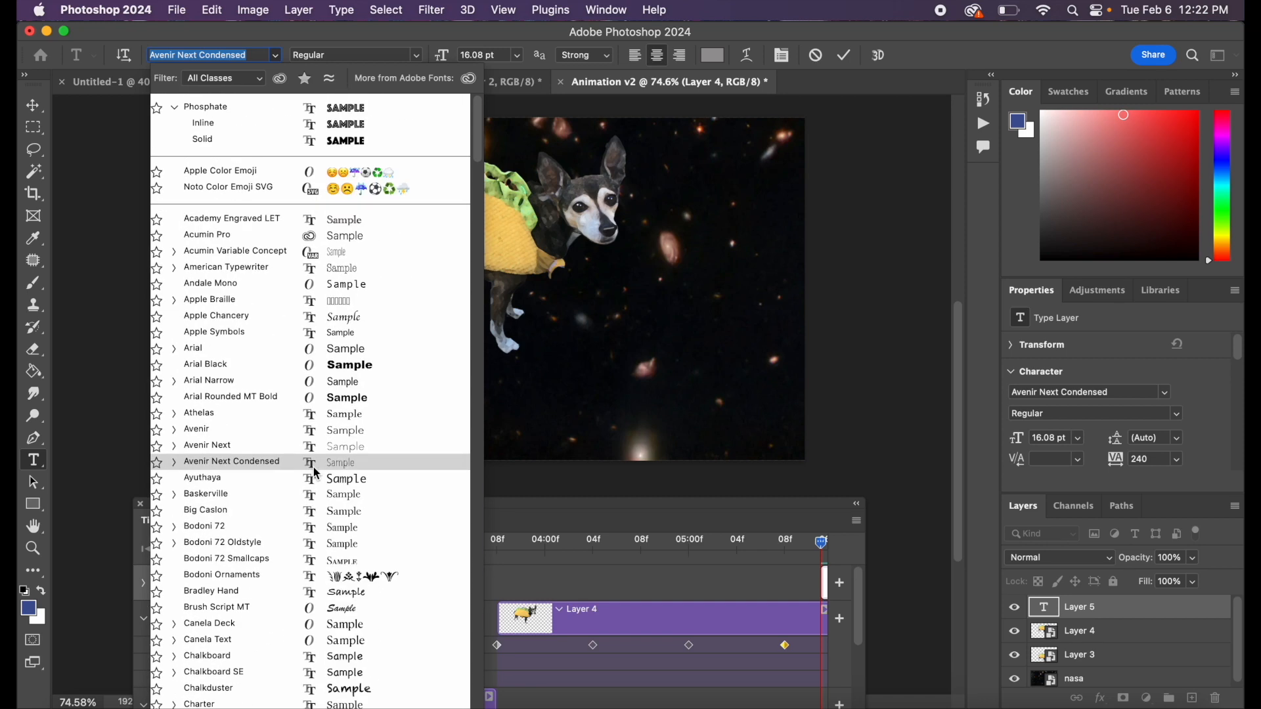
click(341, 107)
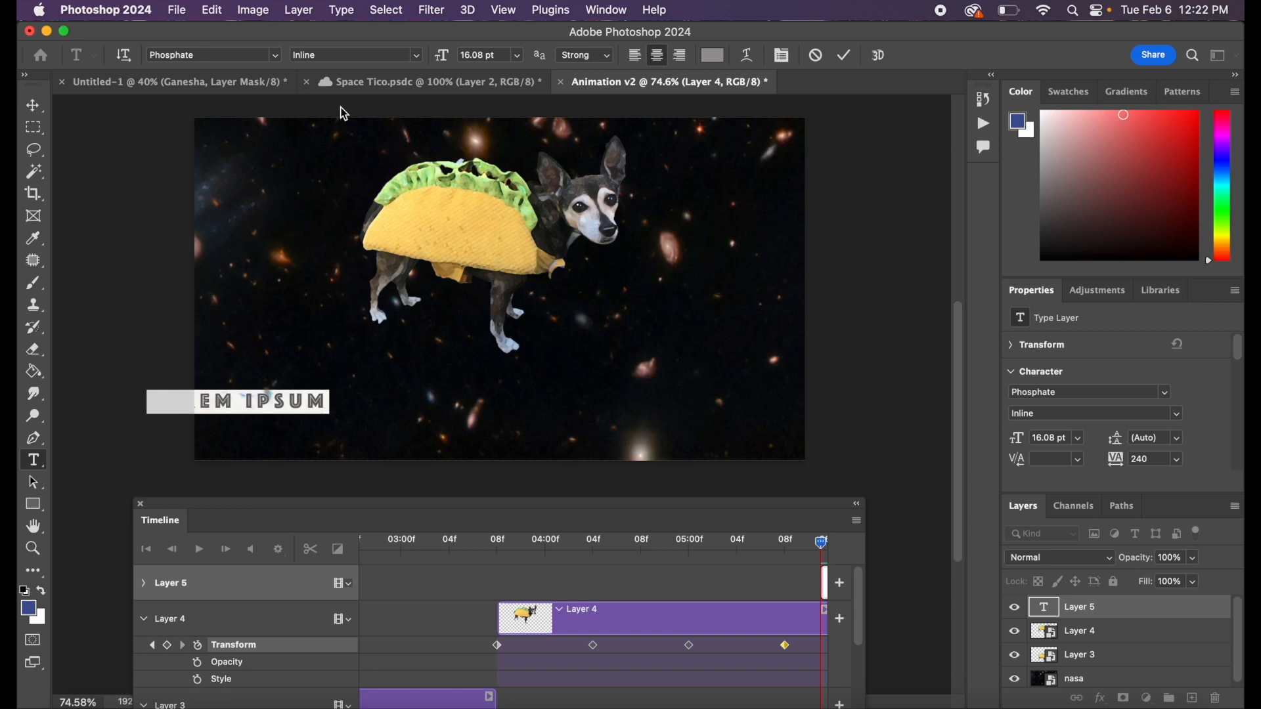
click(519, 54)
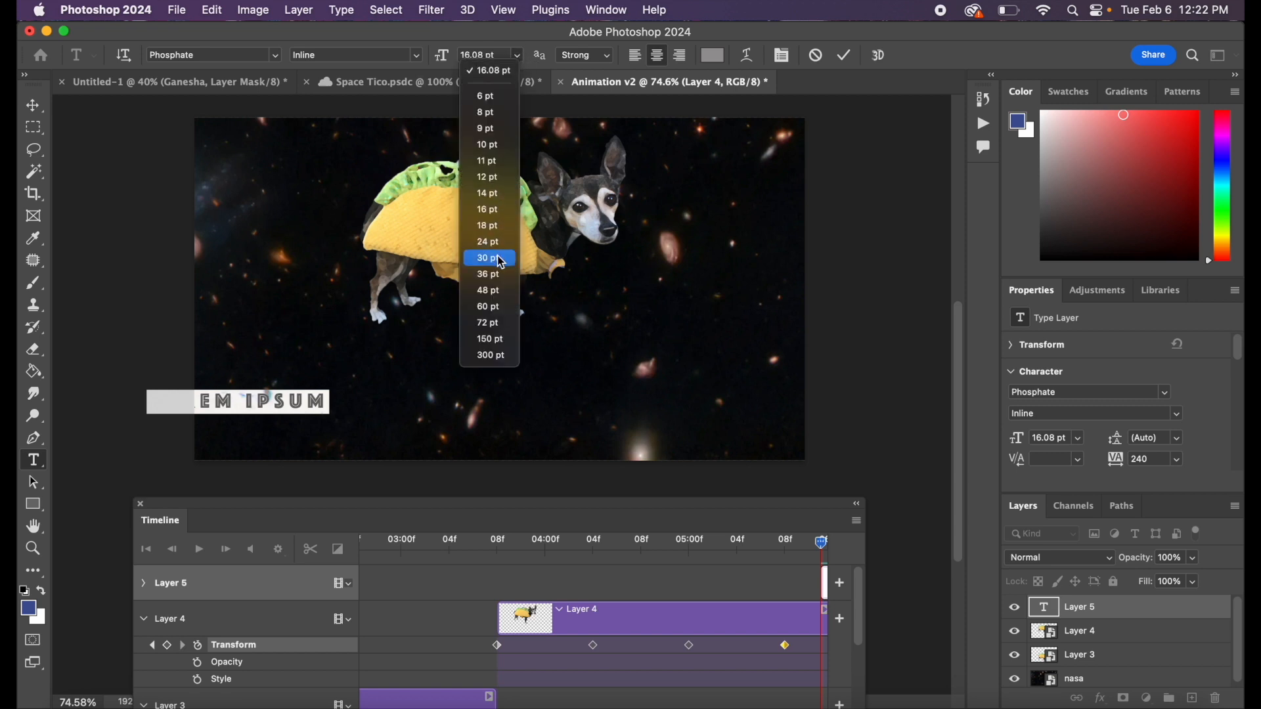
click(498, 291)
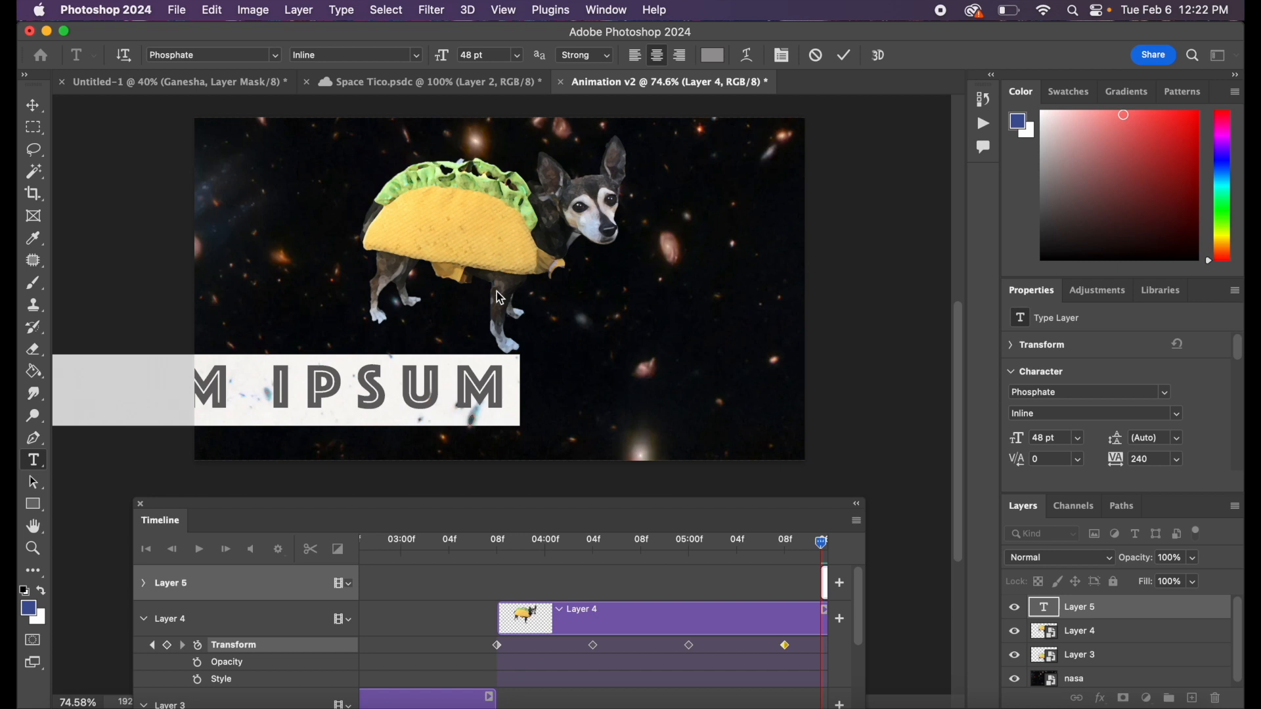
- Enter "Space Tico" as the title text and commit it
text(A)
key(BackSpace)
text(S)
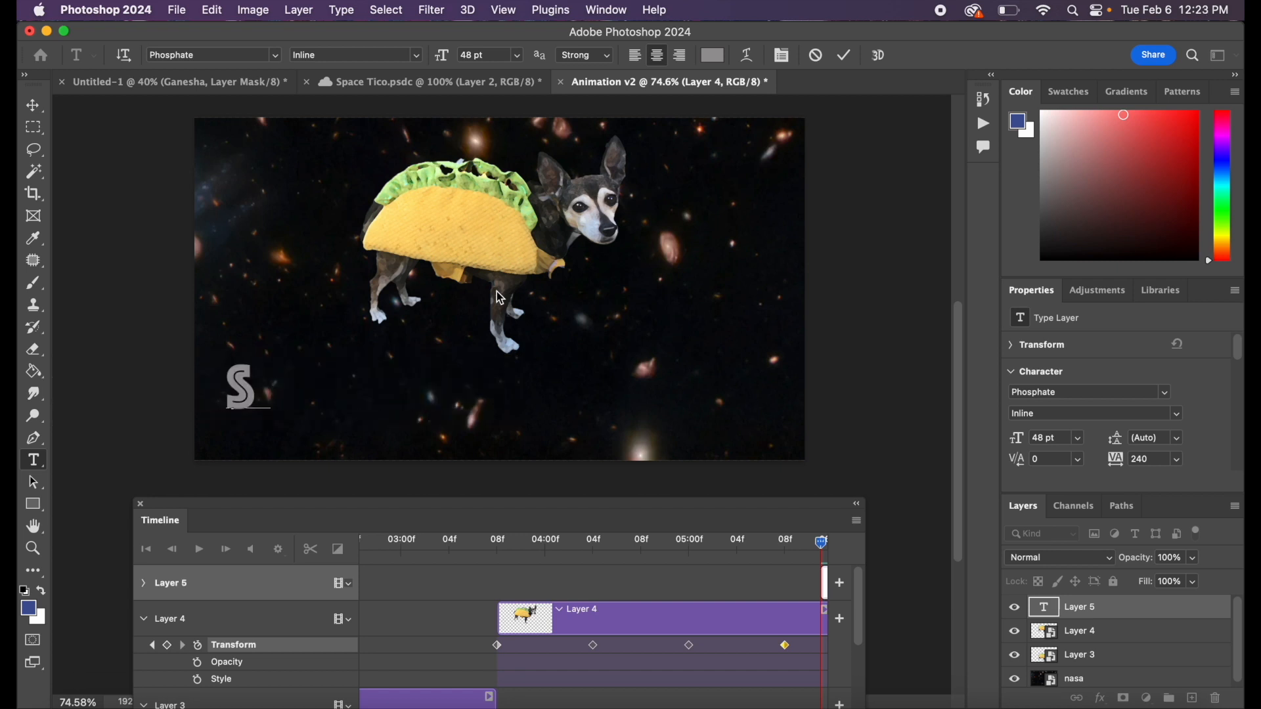
text(PA)
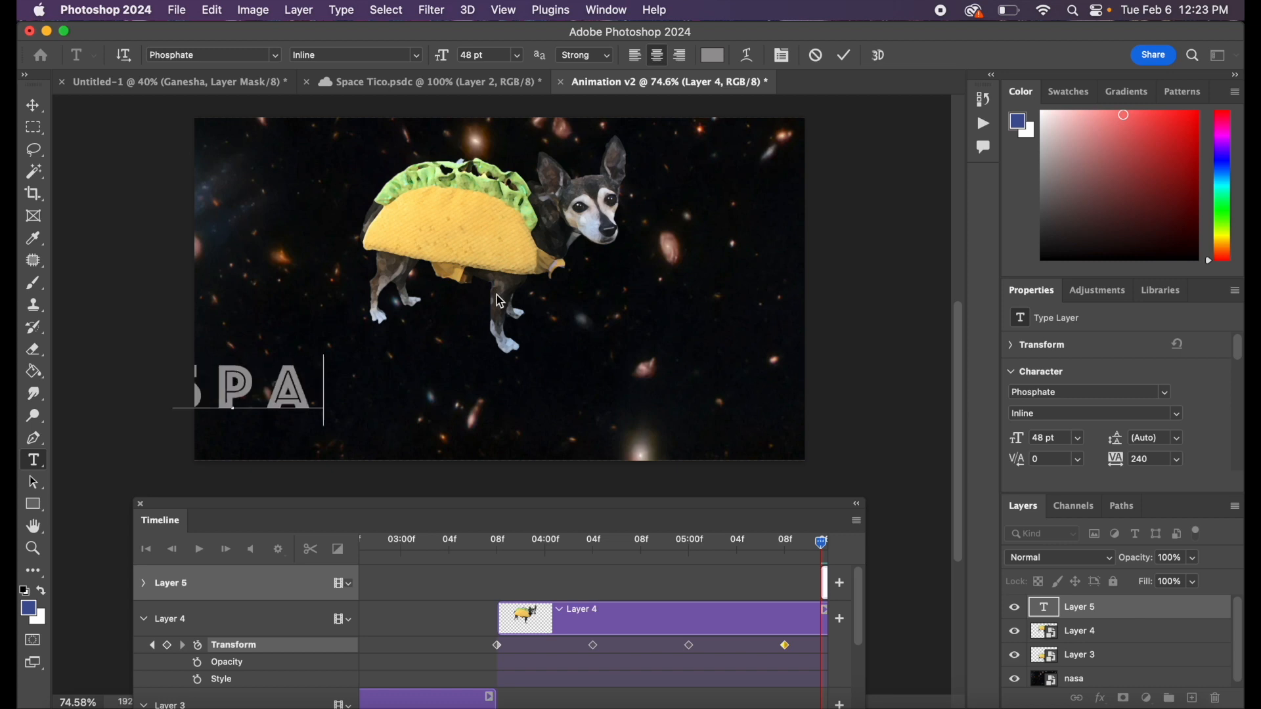
text(CE TICO)
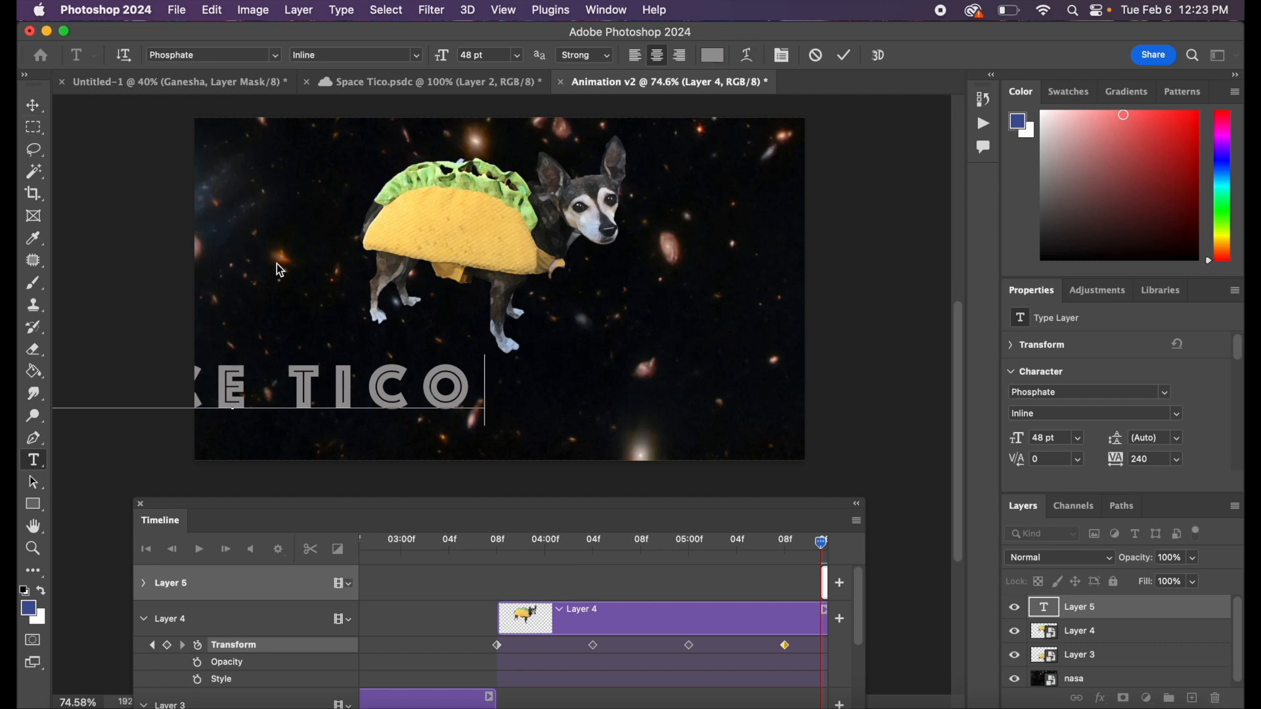
click(33, 106)
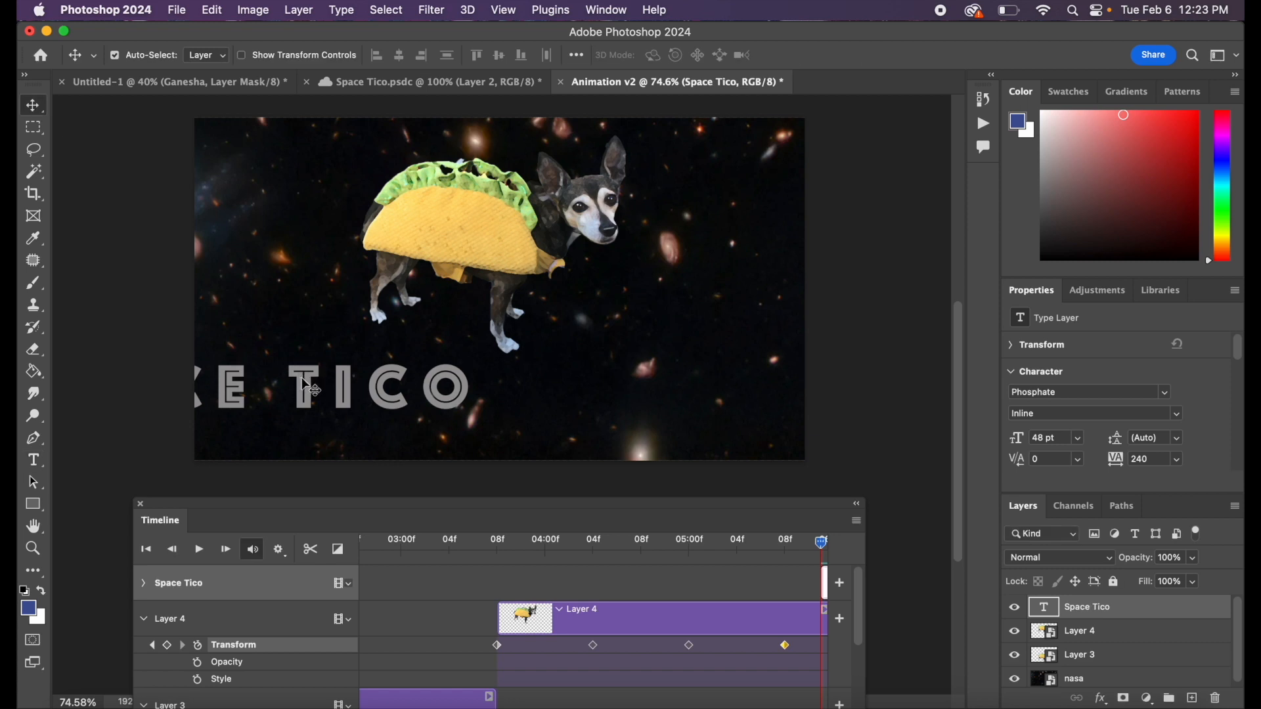
- Shift the Space Tico title right so its start is on the canvas and set its font size to 60 pt
drag(308, 386, 833, 392)
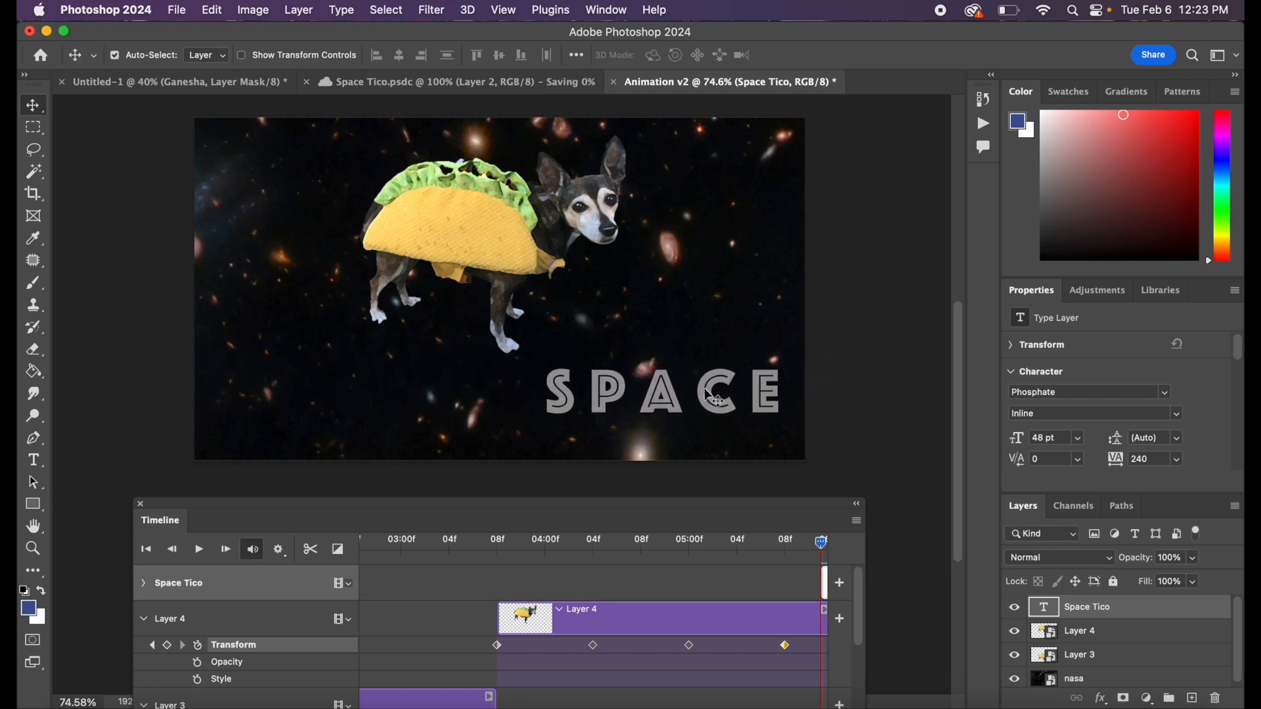
double_click(548, 372)
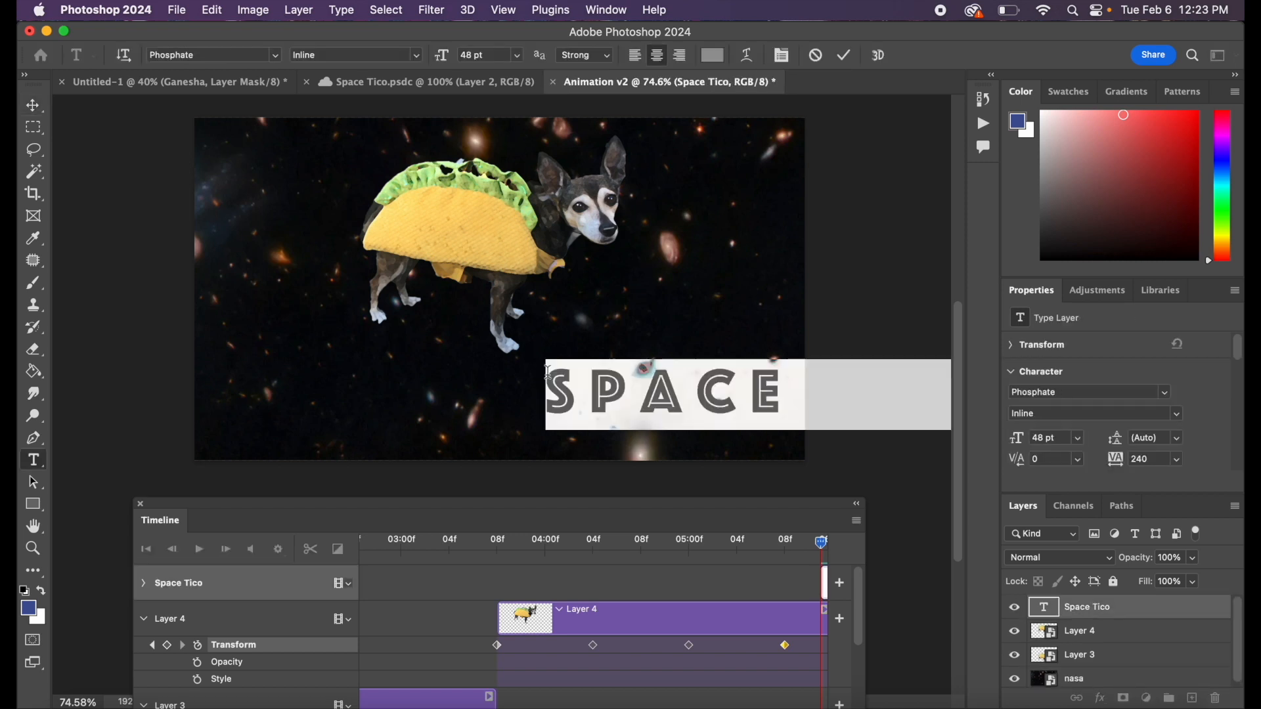
click(517, 55)
click(509, 307)
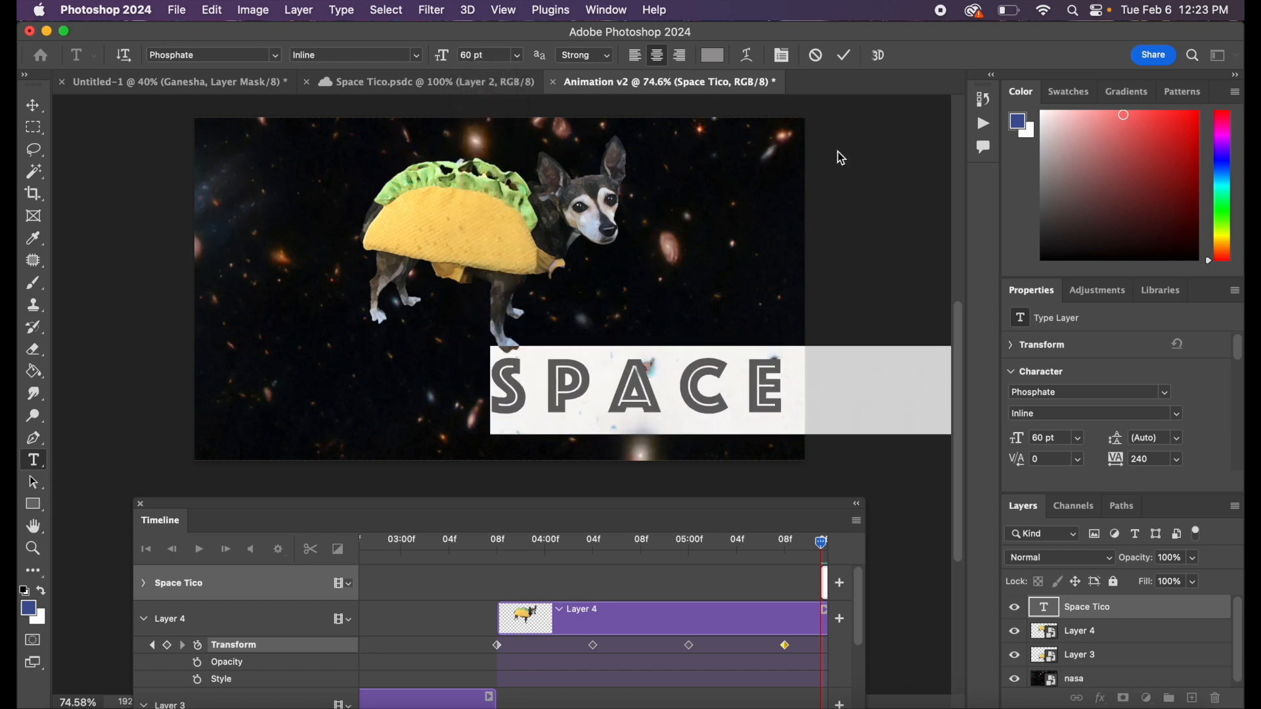
click(845, 58)
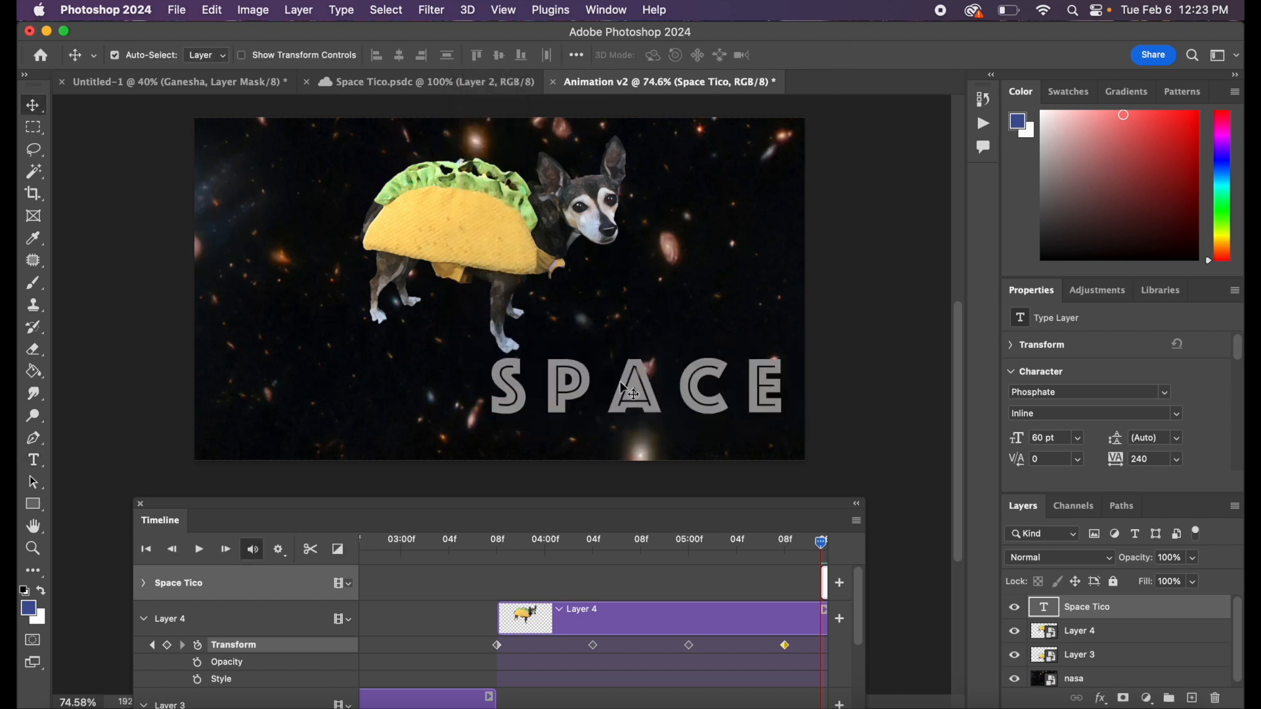
drag(623, 383, 850, 431)
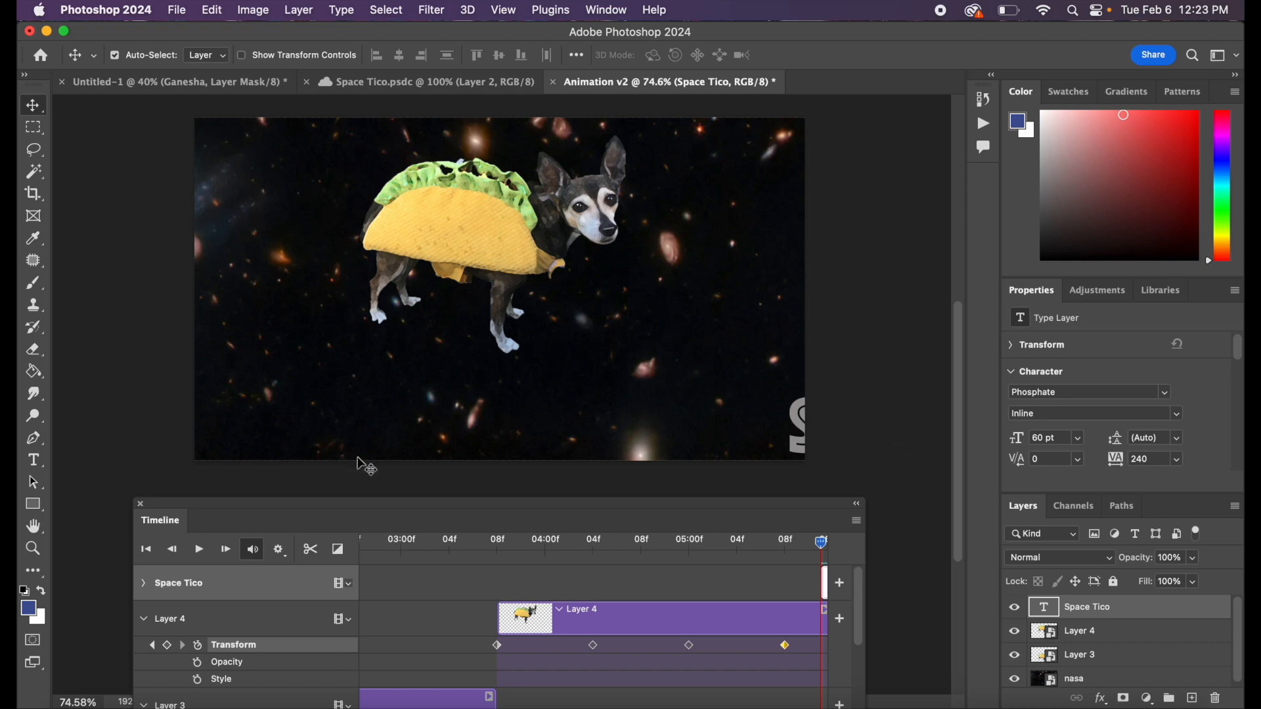
scroll(542, 638, right, 5)
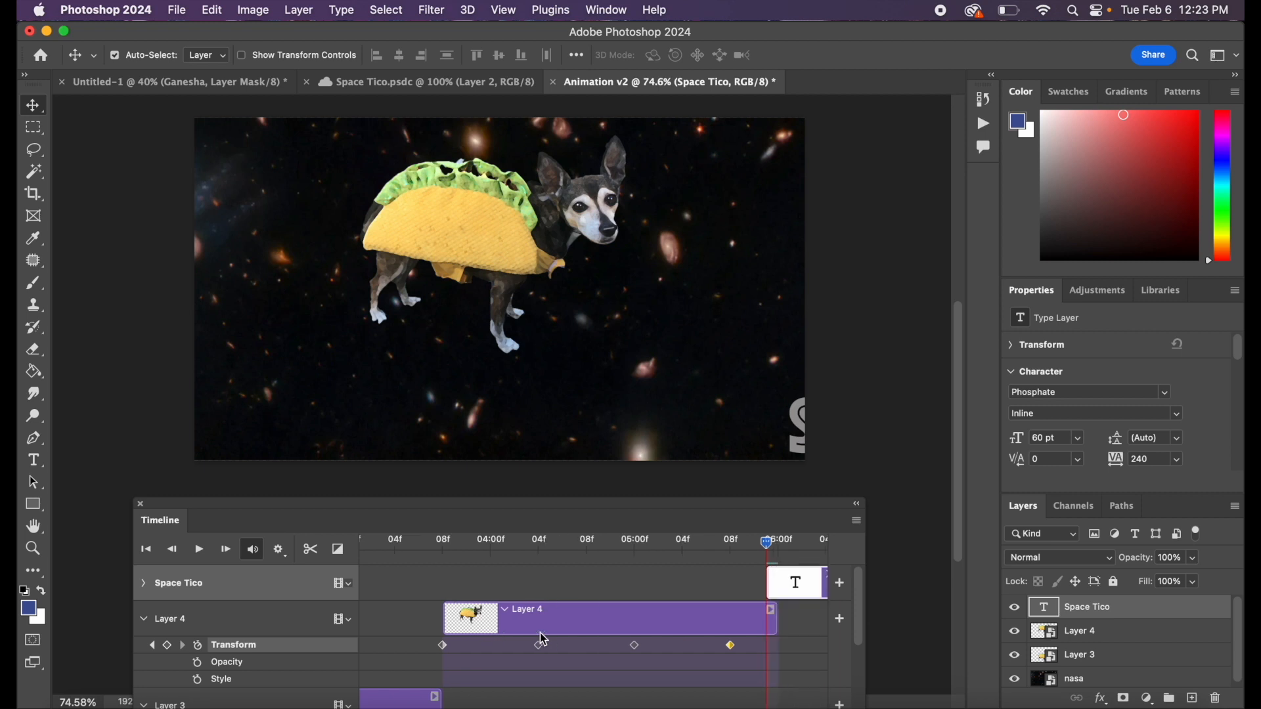
scroll(543, 639, left, 1)
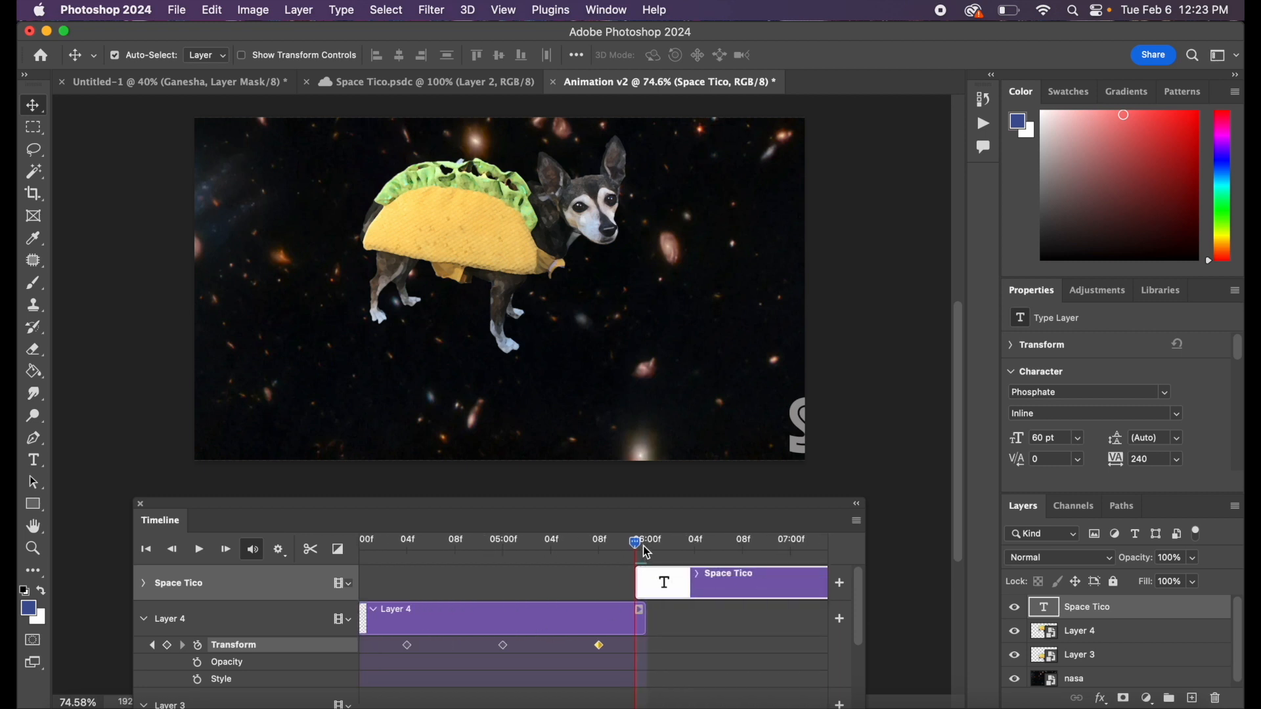
drag(681, 584, 832, 587)
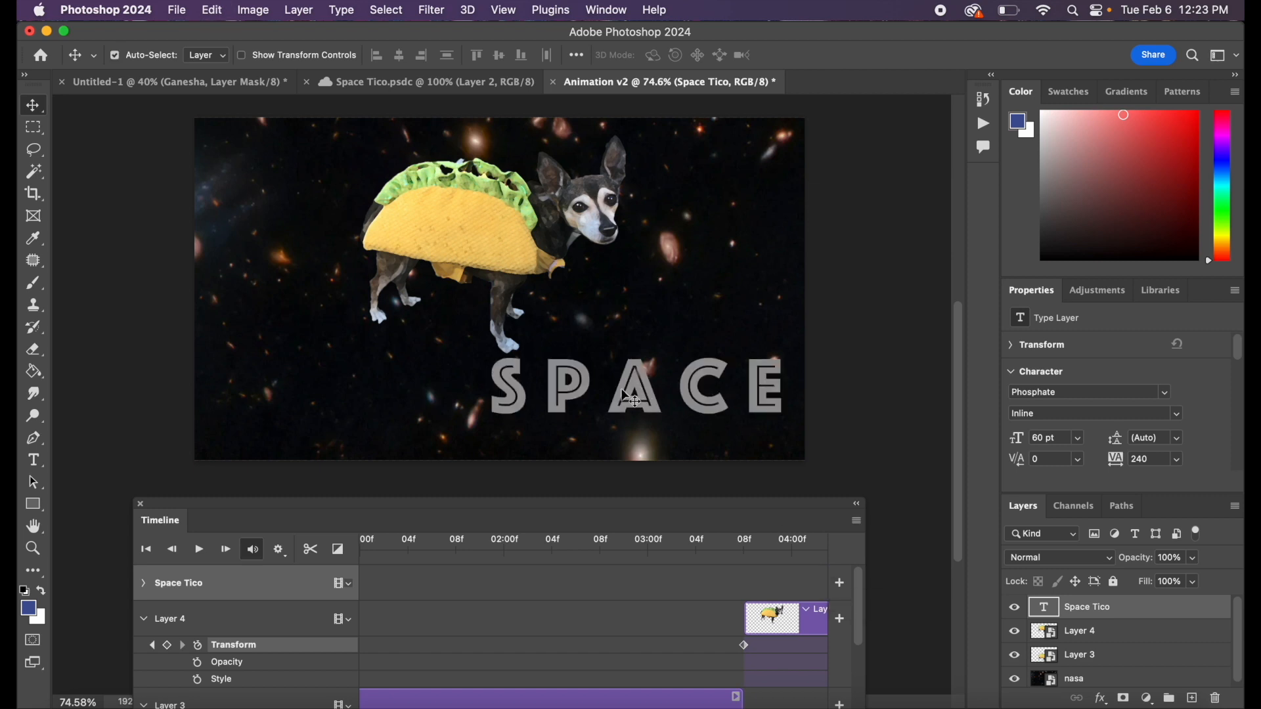
- Center the Space Tico title along the canvas's lower edge and move its timeline clip to start at 0:00
drag(622, 393, 354, 427)
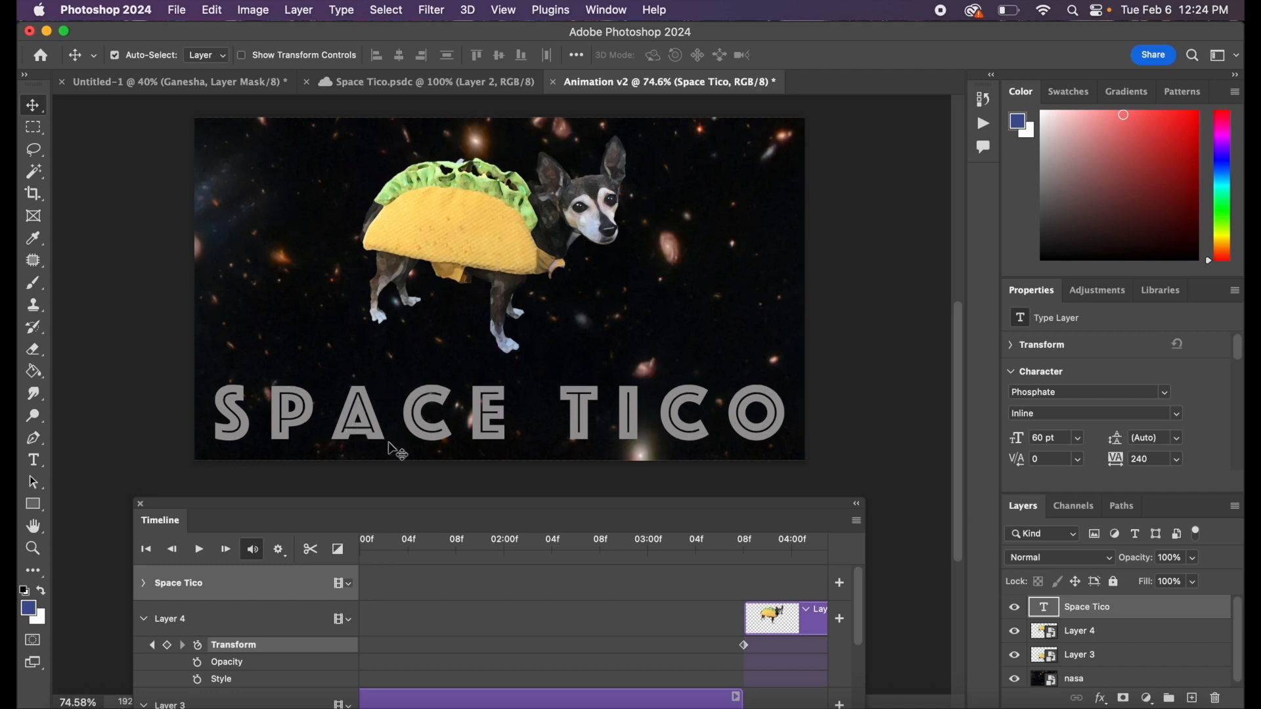
scroll(444, 590, left, 3)
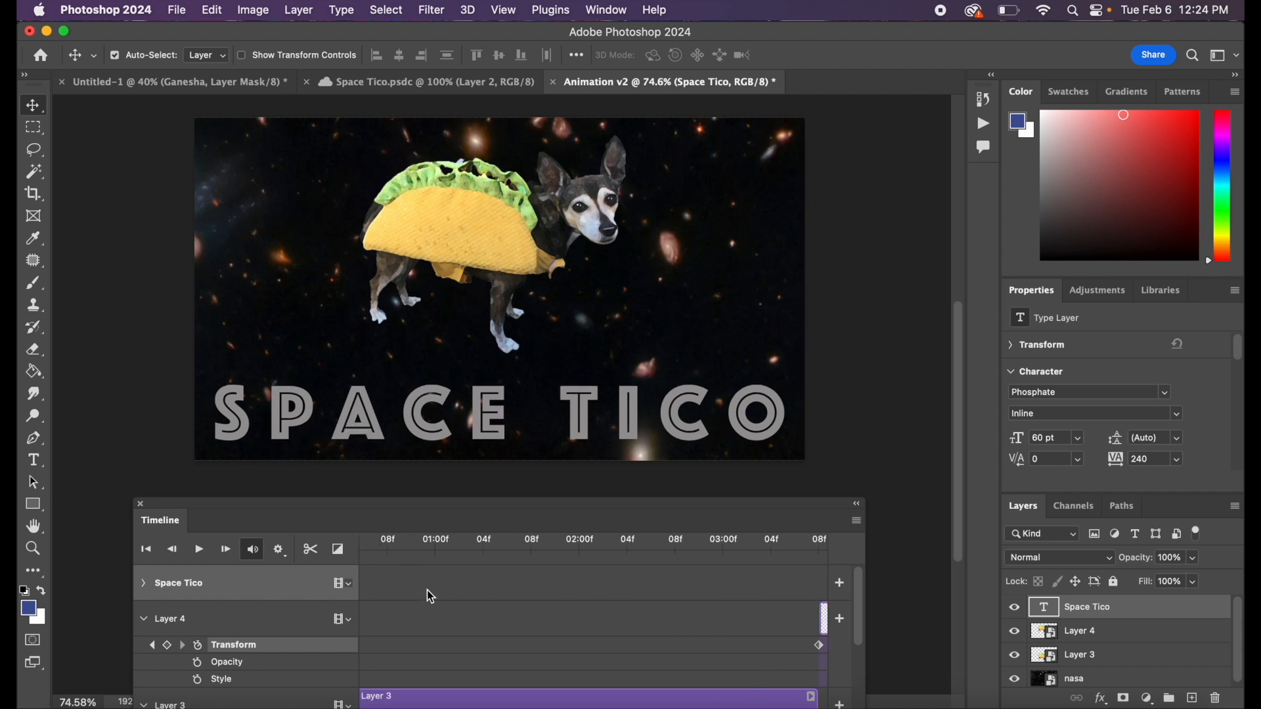
scroll(430, 595, left, 3)
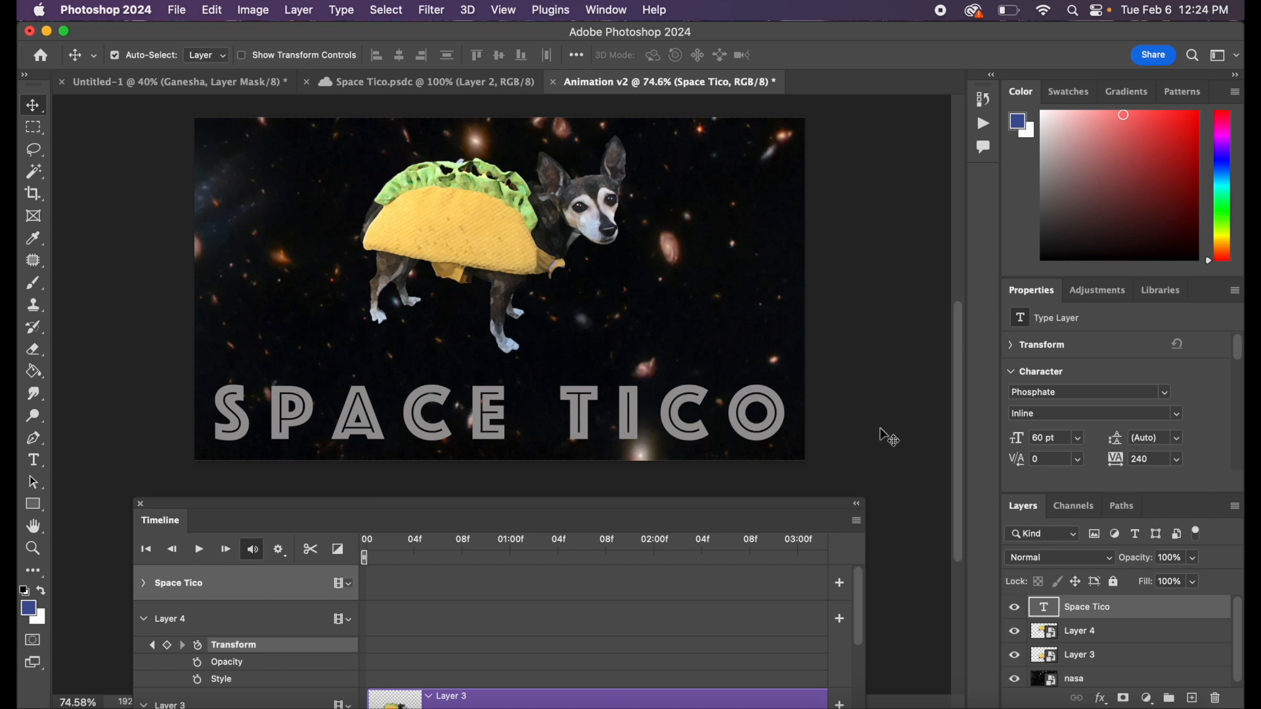
click(368, 547)
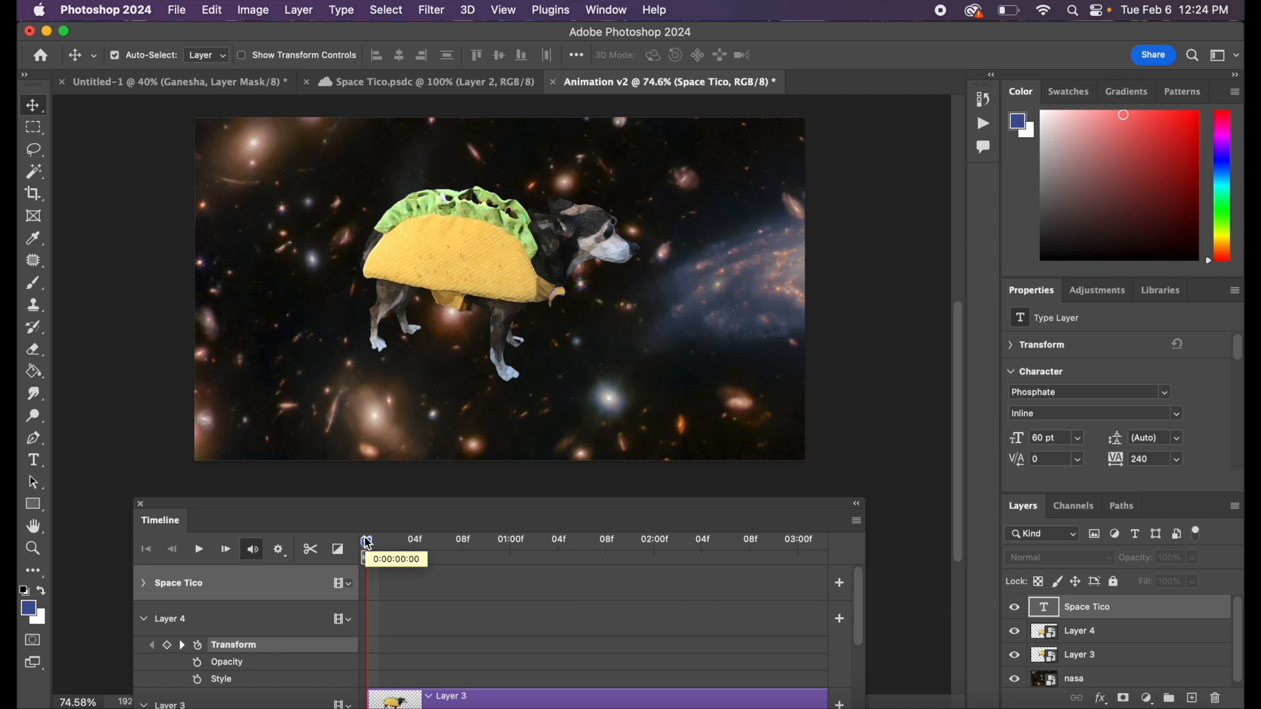
scroll(646, 575, right, 10)
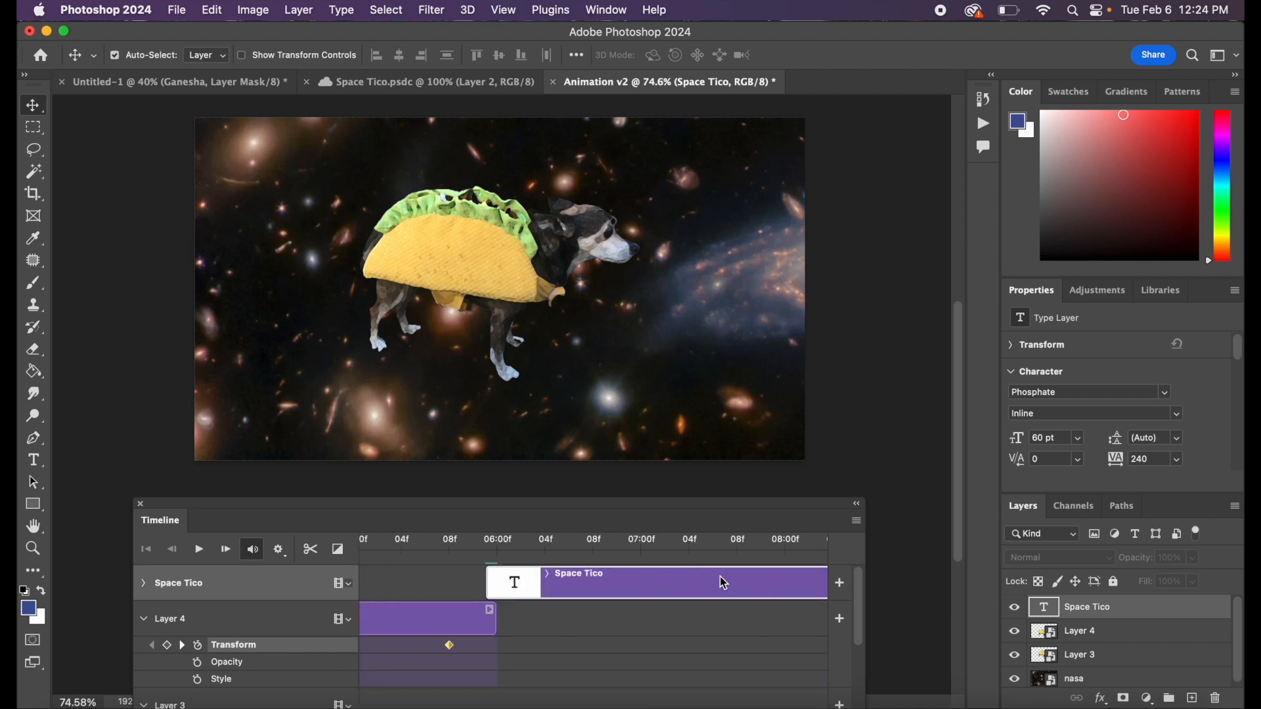
drag(782, 585, 590, 596)
- Extend the end of the Space Tico clip on the timeline
scroll(626, 590, right, 8)
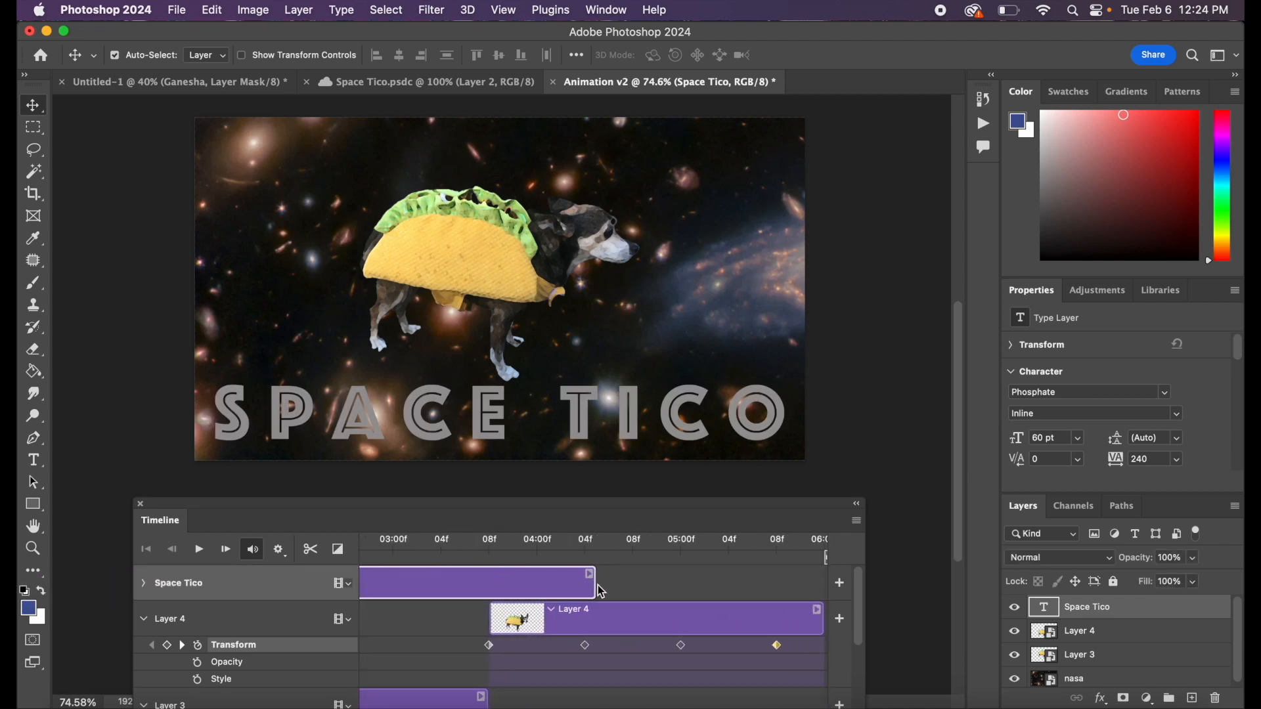
drag(602, 591, 629, 588)
scroll(629, 588, left, 4)
scroll(629, 588, down, 5)
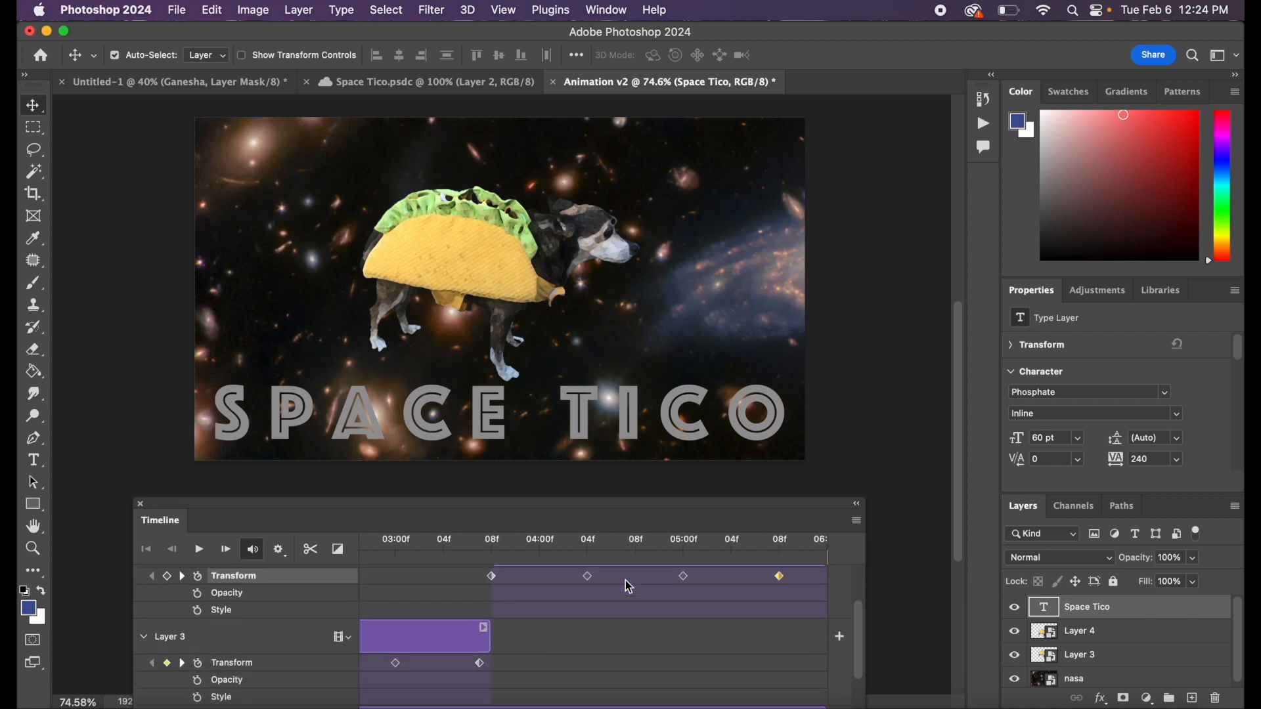
- Move the Space Tico title right until only the edge of its S remains on the canvas, and start Transform keyframing at 0:00
scroll(629, 588, up, 5)
scroll(626, 581, down, 3)
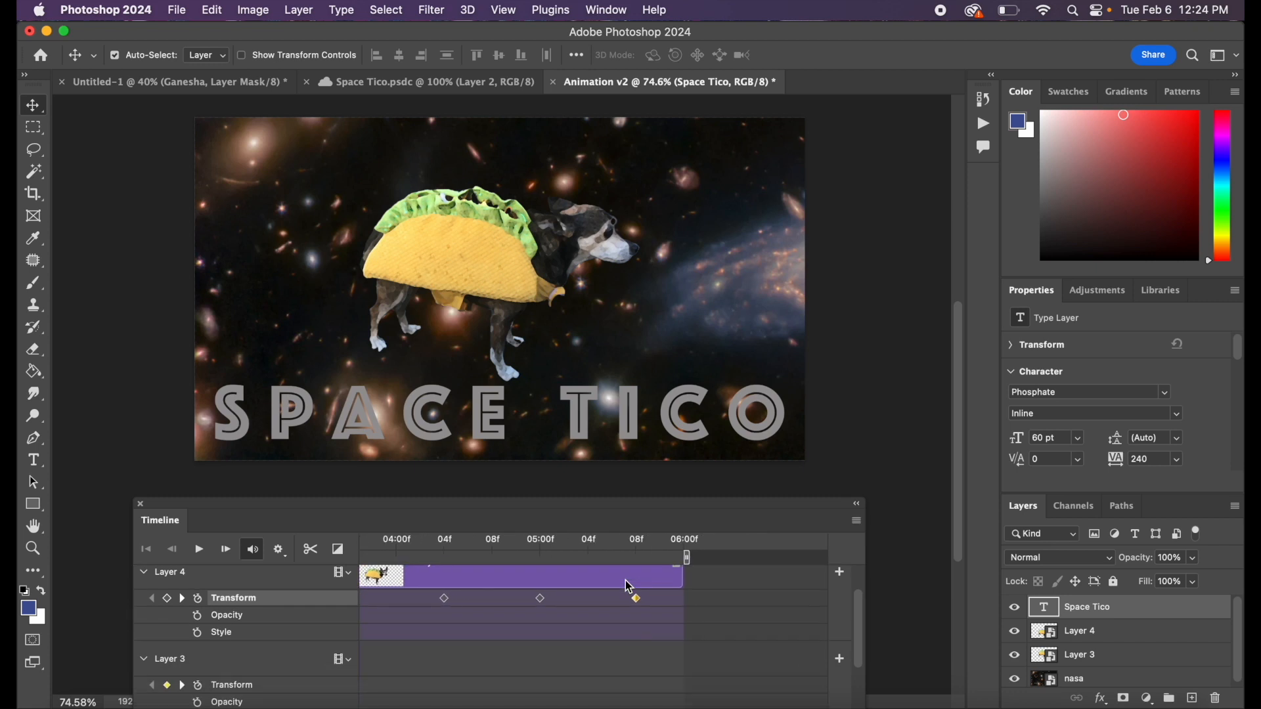
scroll(625, 580, up, 3)
scroll(625, 580, left, 4)
scroll(625, 581, left, 4)
scroll(625, 580, down, 3)
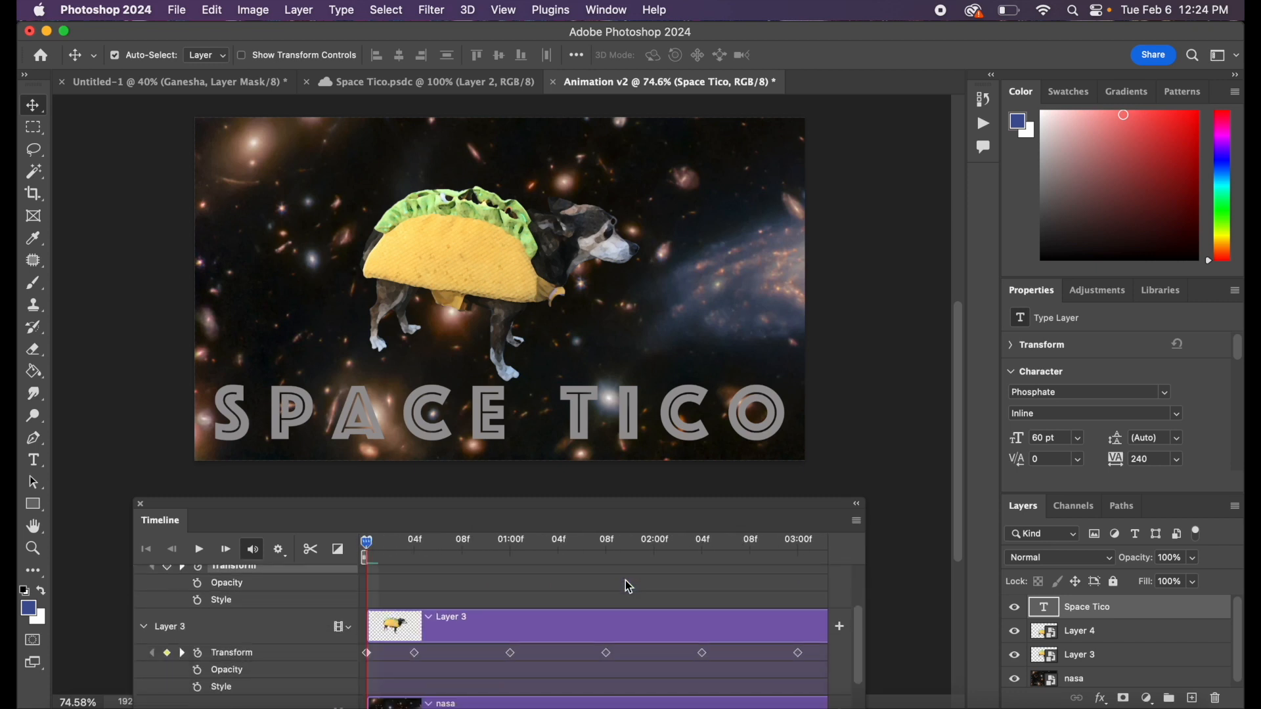
scroll(625, 580, up, 3)
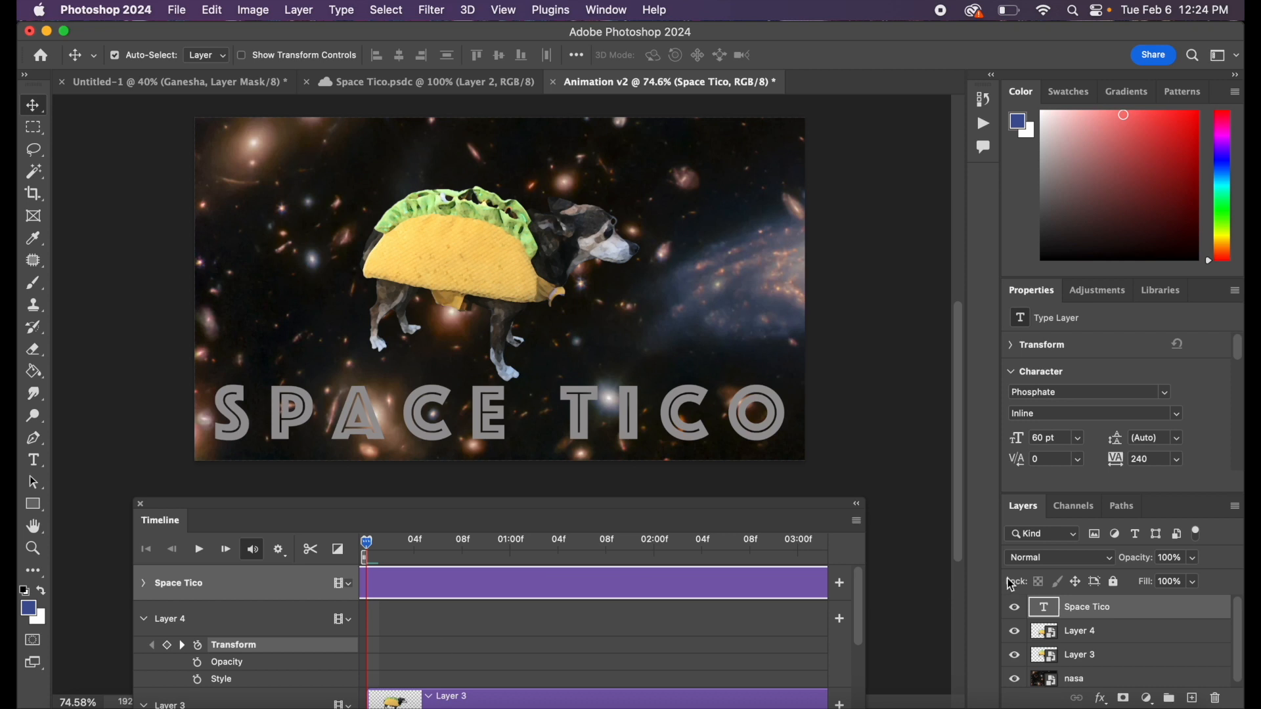
mouse_move(507, 583)
mouse_down()
mouse_move(522, 583)
mouse_move(506, 583)
mouse_up()
click(144, 583)
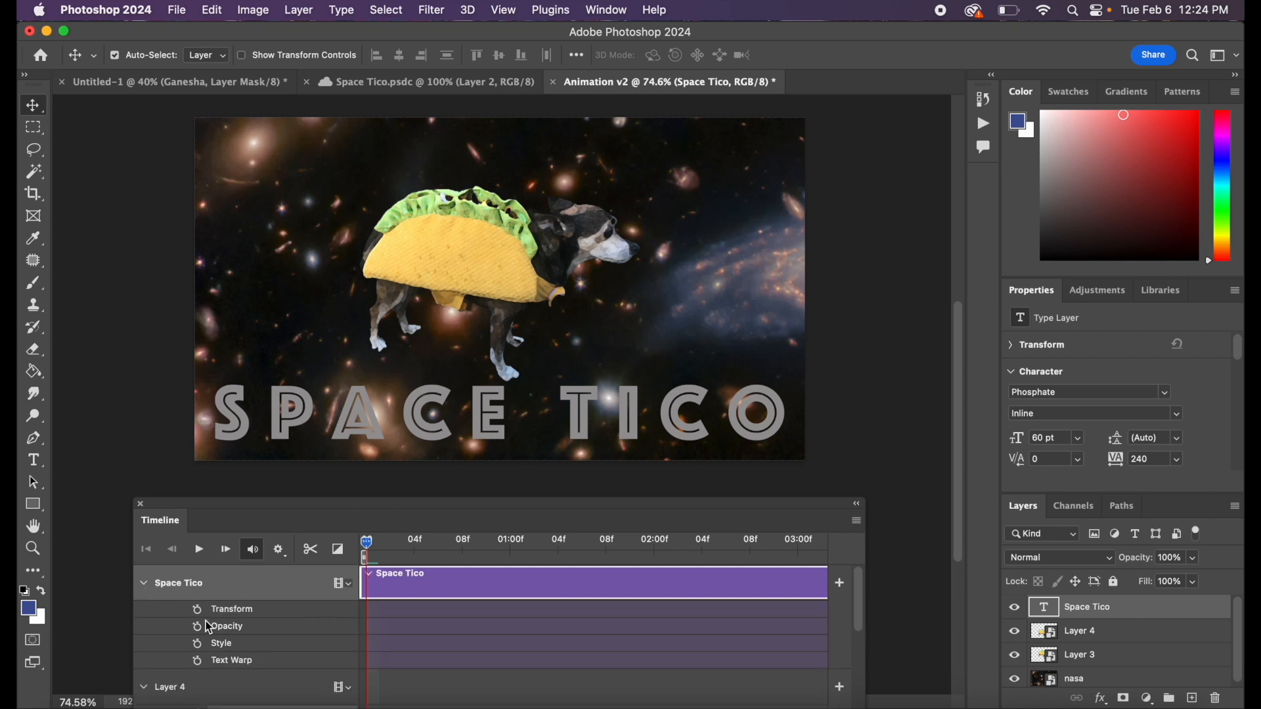
drag(252, 420, 800, 412)
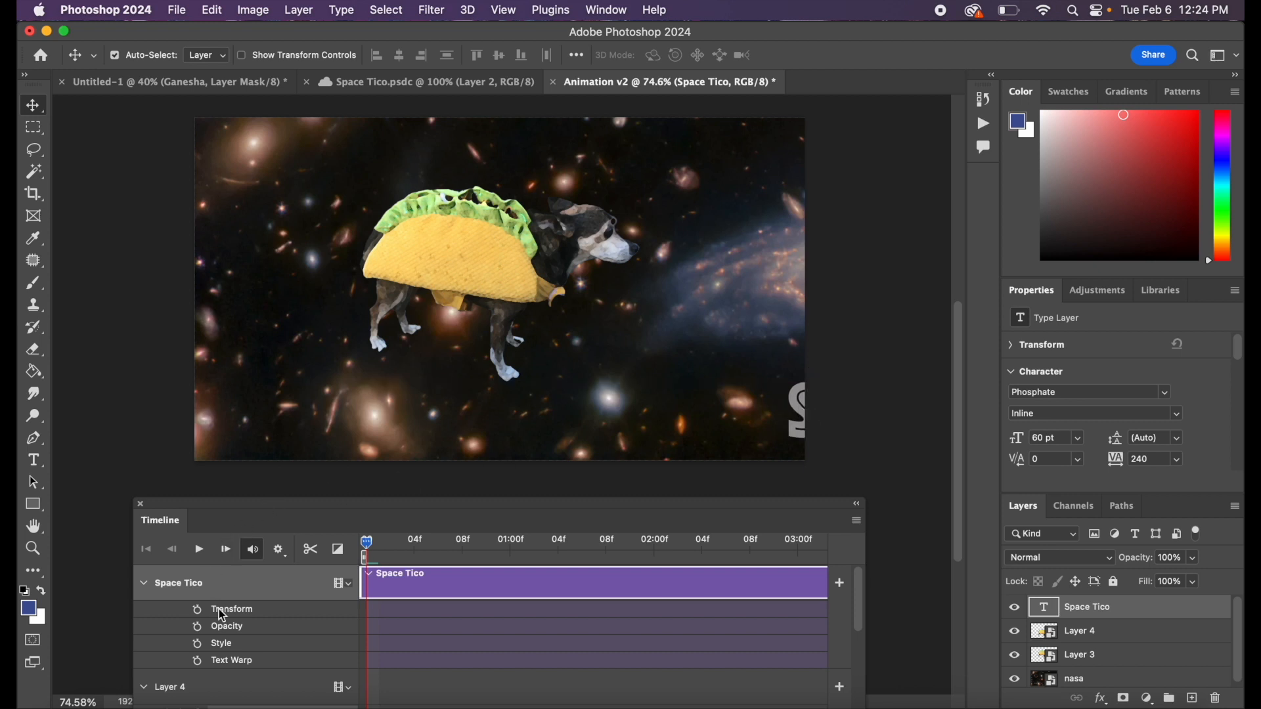
click(198, 610)
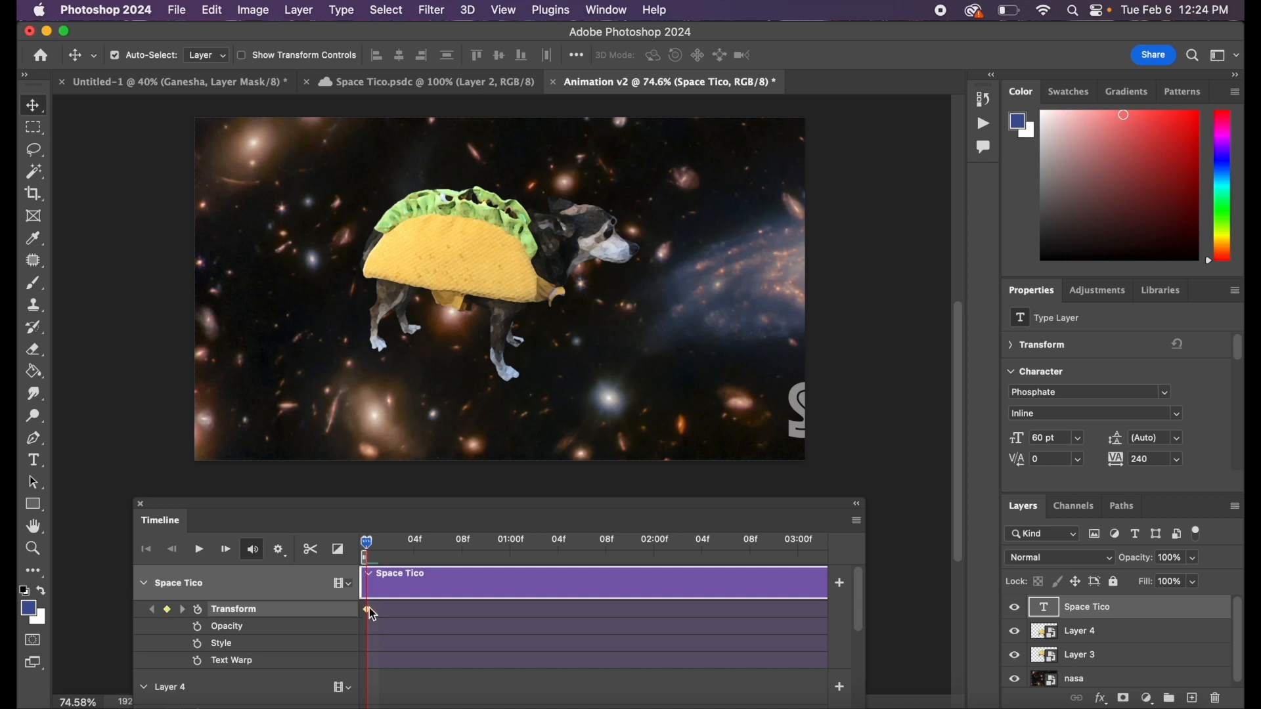
- Add a Transform keyframe to the title at 08f and shift the title left so "SP" is on the canvas
drag(370, 549, 418, 553)
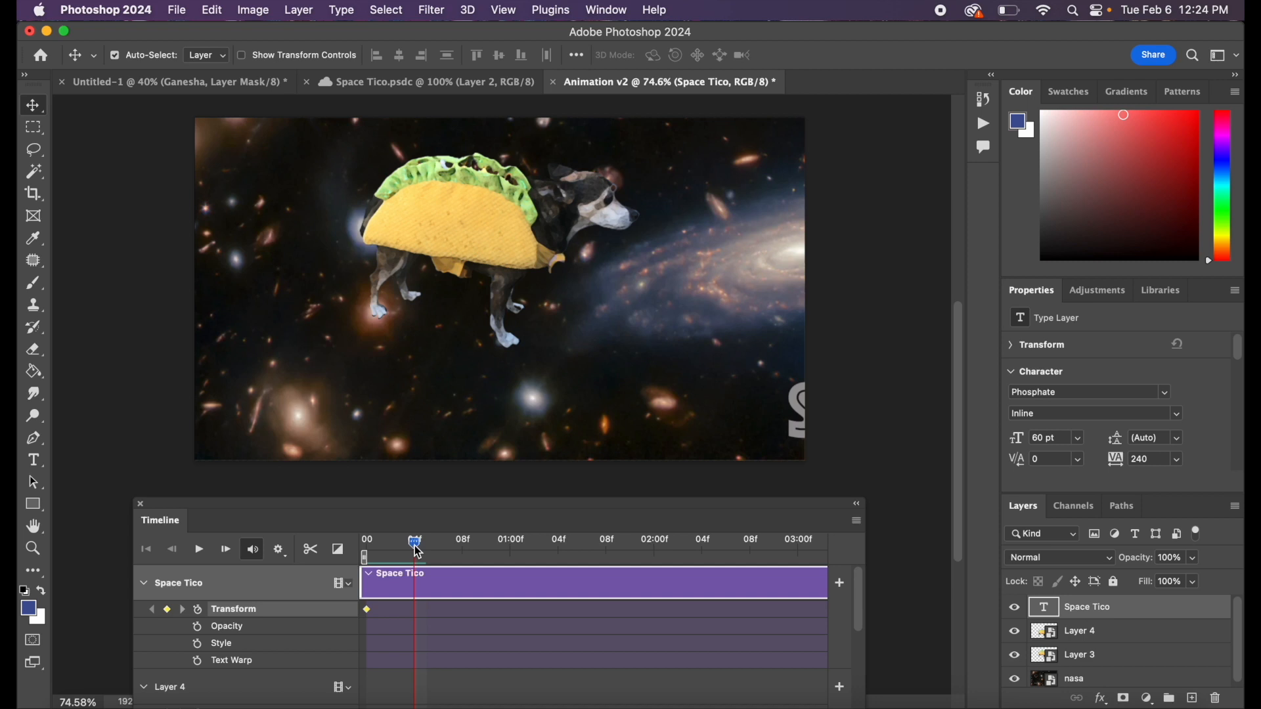
drag(421, 550, 463, 552)
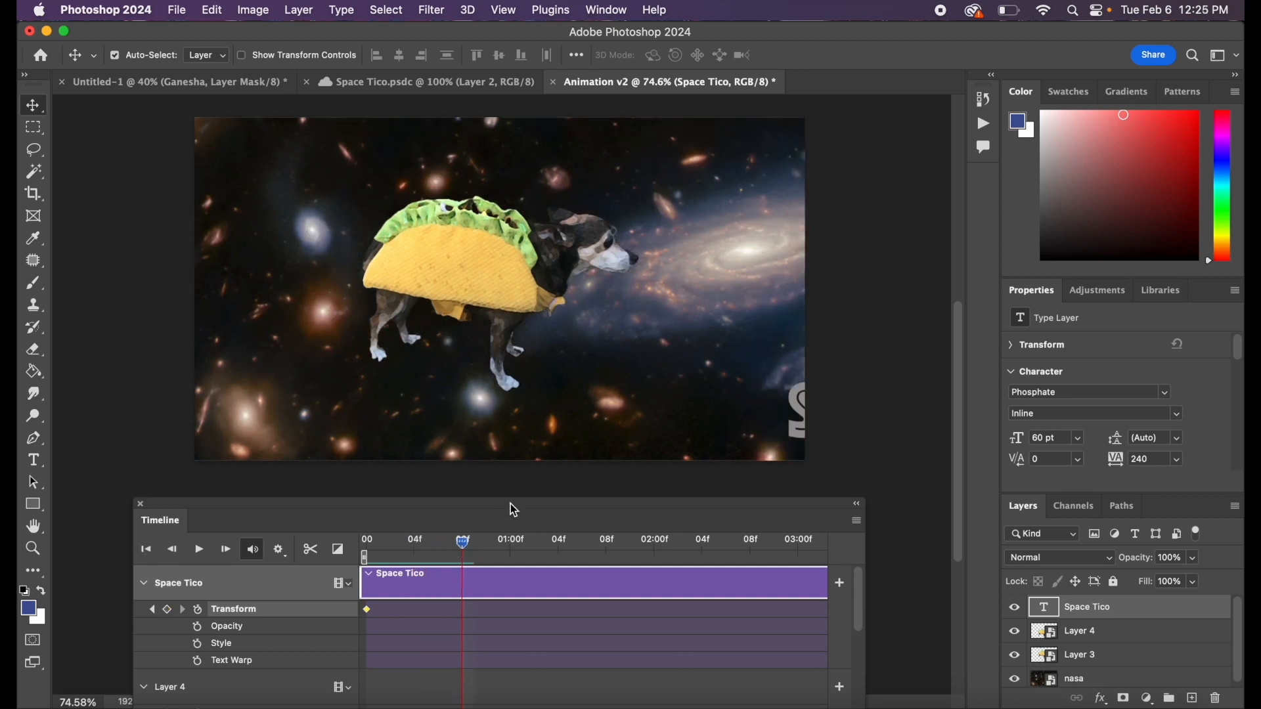
click(168, 610)
drag(799, 407, 703, 398)
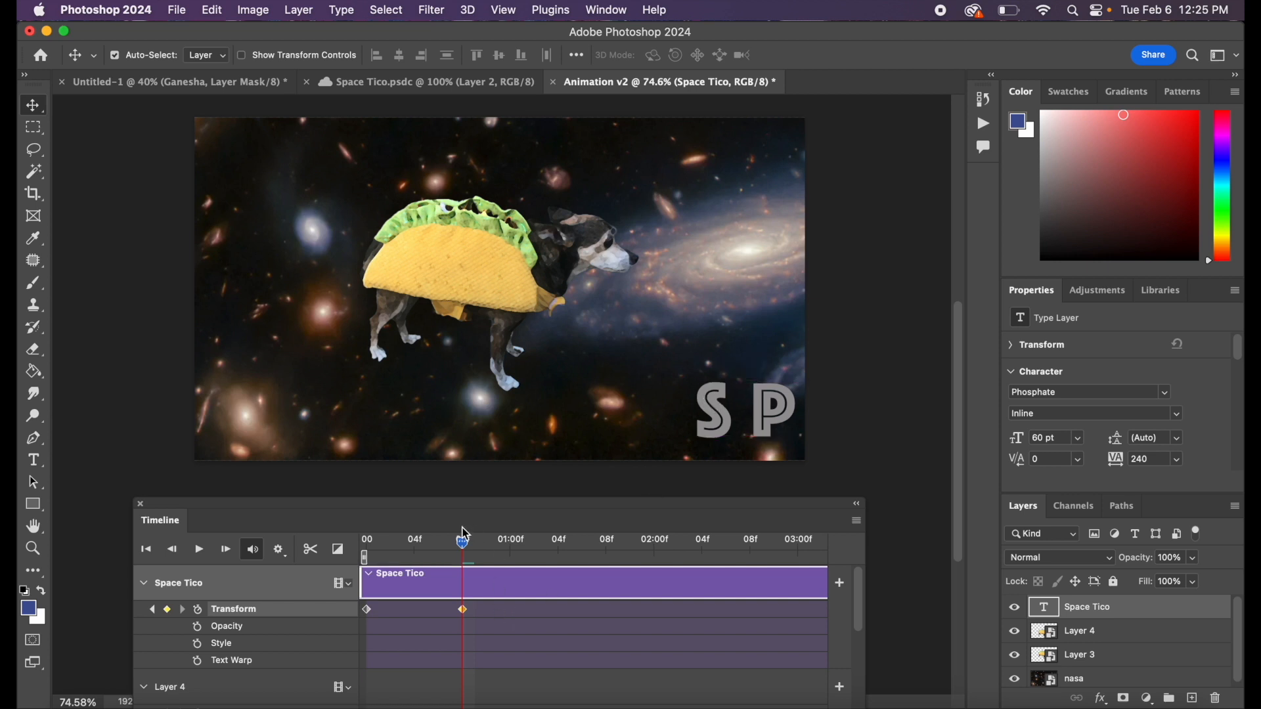
- Add a Transform keyframe at 01:04f and slide the title further left so "SPA" and part of the C are on the canvas
drag(465, 549, 558, 542)
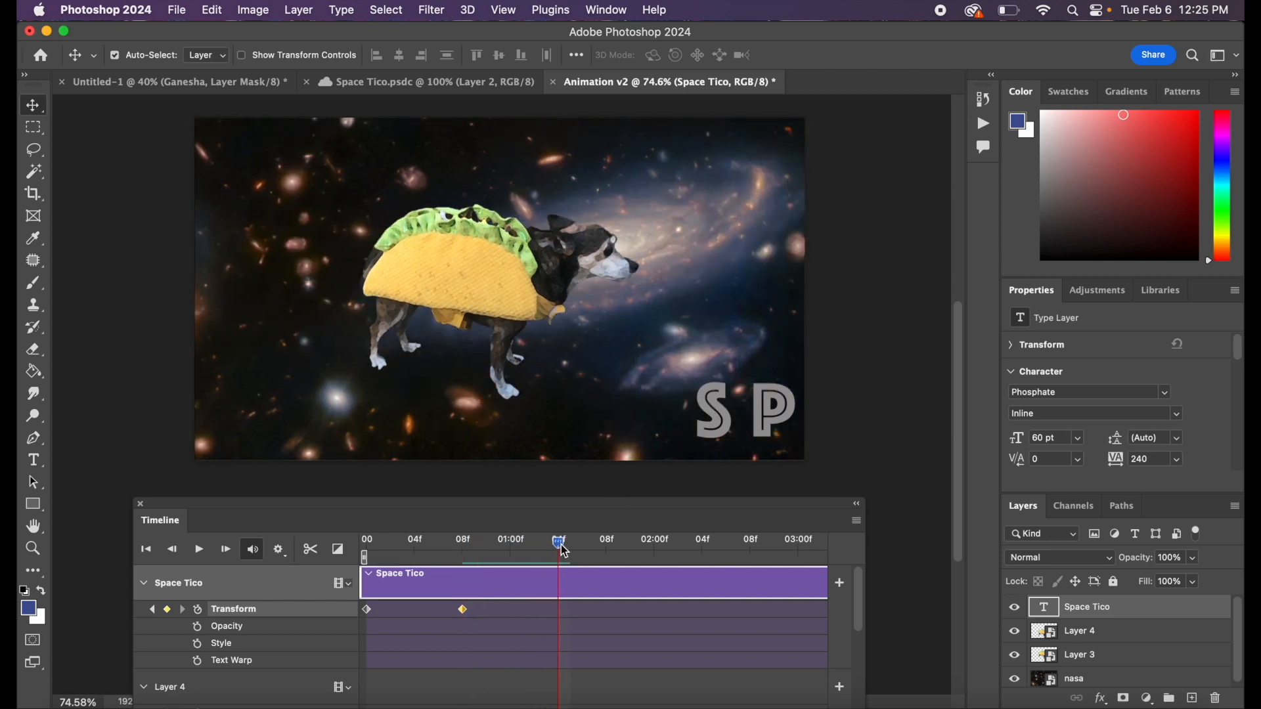
click(168, 609)
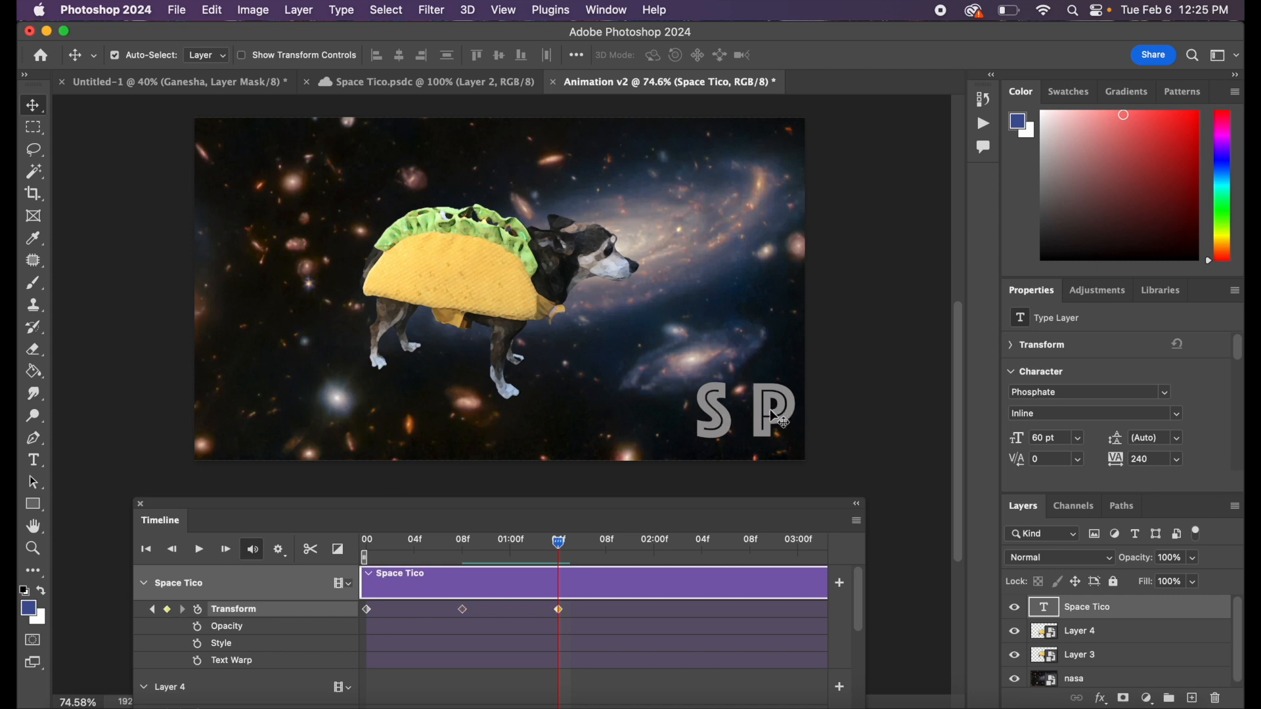
drag(771, 409, 752, 412)
drag(691, 414, 677, 413)
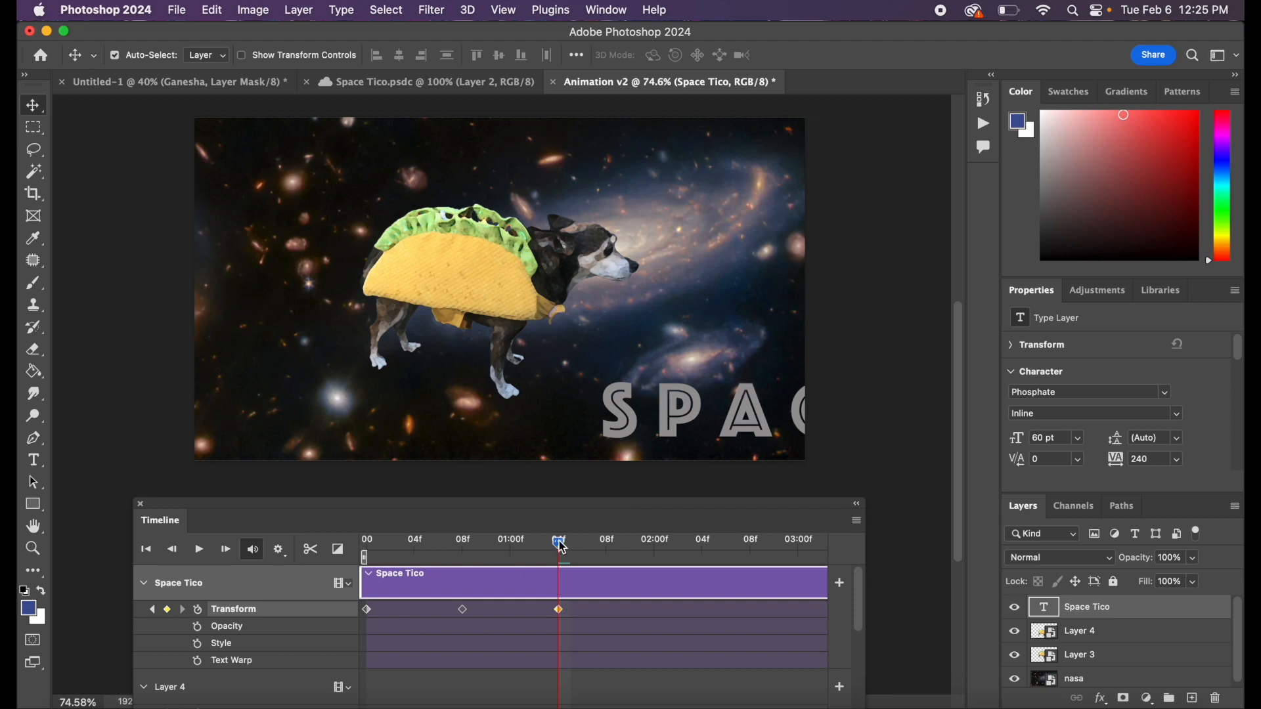
- Add a Transform keyframe at 02:00f and slide the title left so the whole word "SPACE" is on the canvas
drag(561, 545, 660, 552)
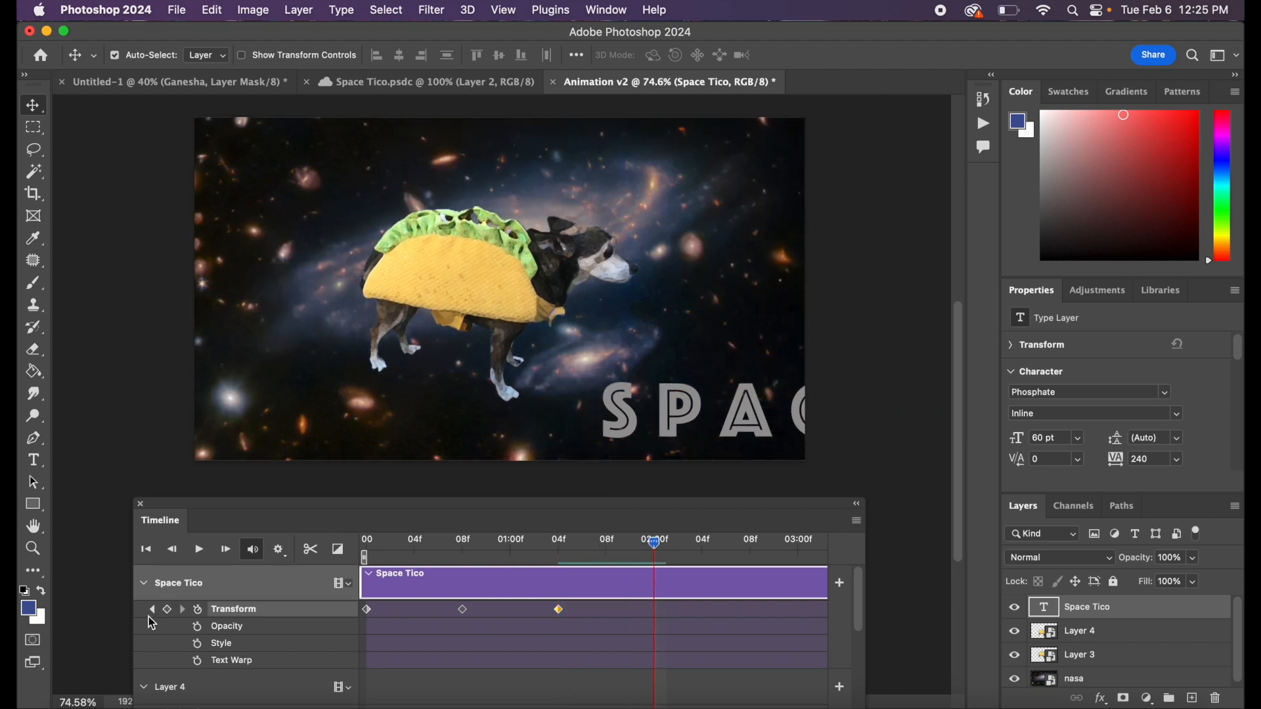
click(168, 610)
drag(735, 429, 631, 428)
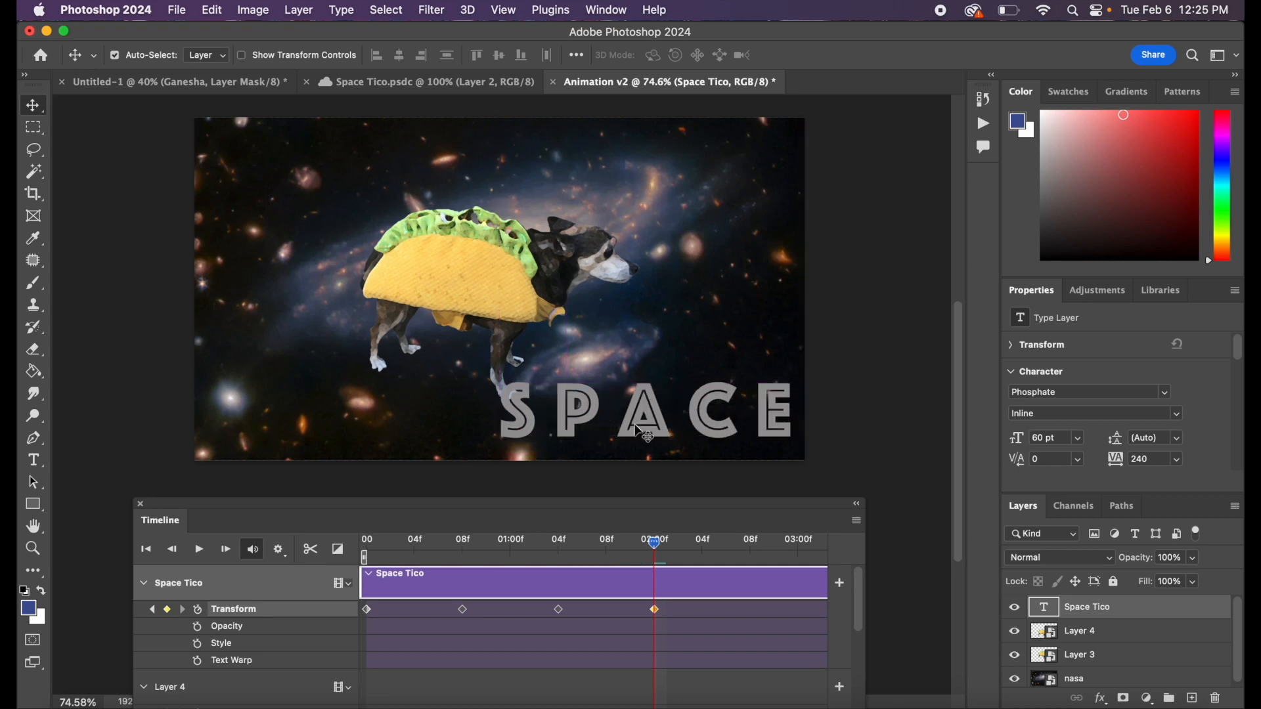
- Add a Transform keyframe at 02:08f and slide the title left so "SPACE T" and part of the I are on the canvas
scroll(724, 624, right, 3)
scroll(724, 624, left, 3)
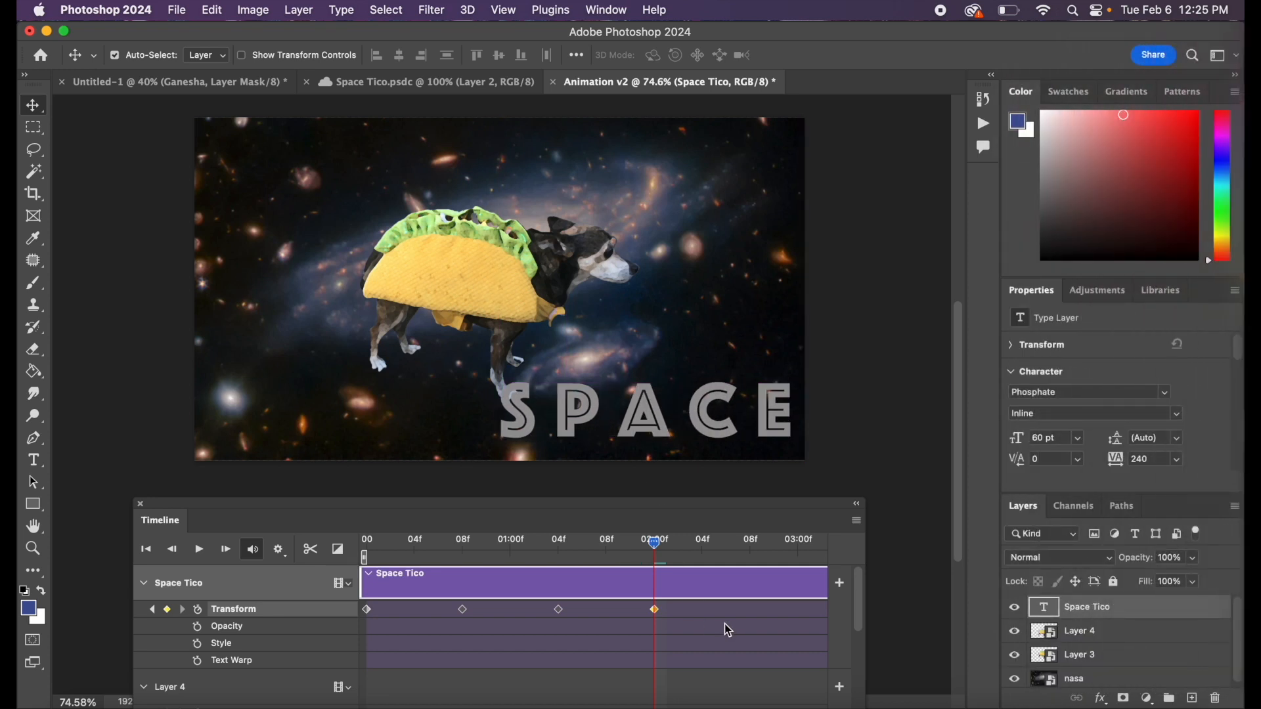
scroll(700, 578, right, 3)
scroll(702, 582, right, 2)
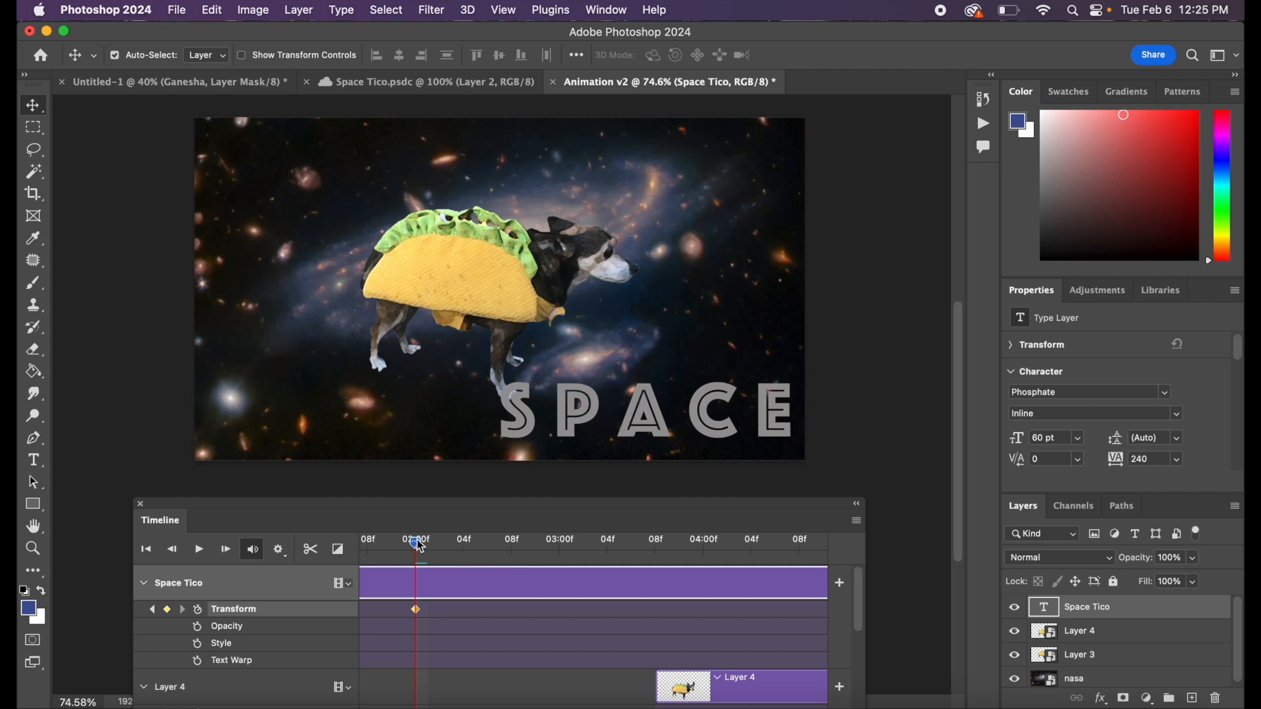
drag(420, 547, 513, 547)
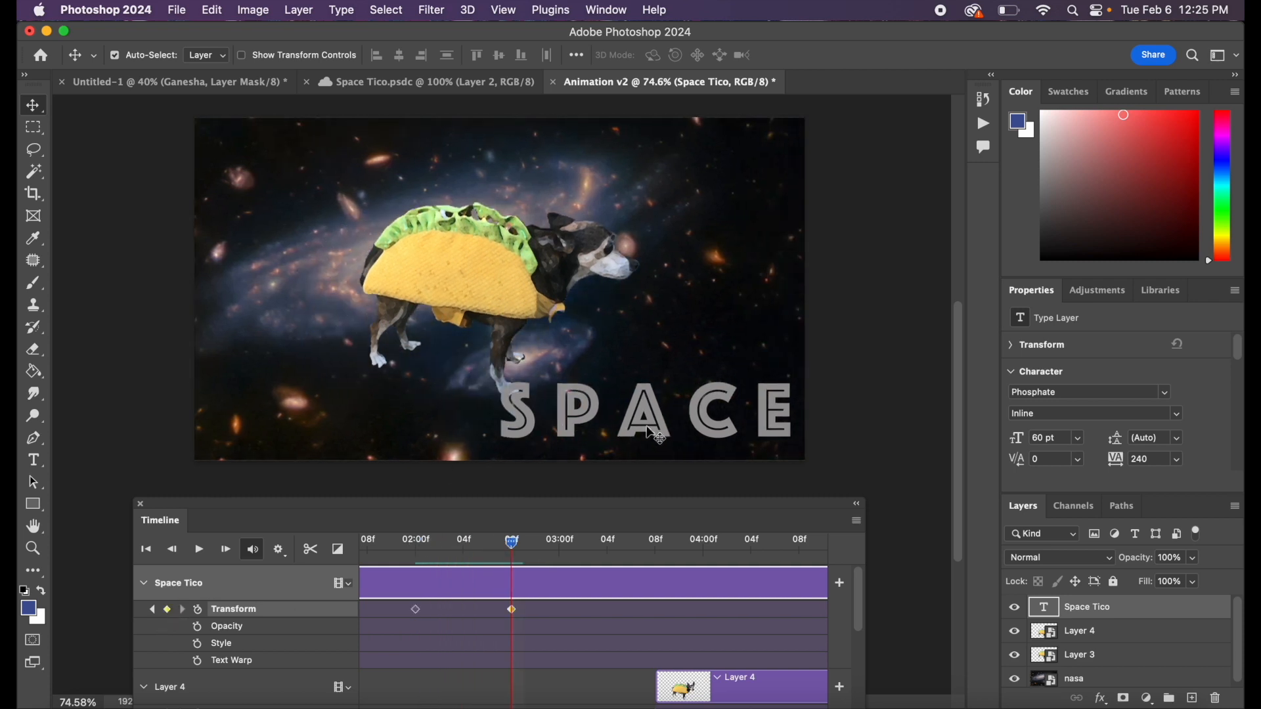
drag(634, 430, 526, 425)
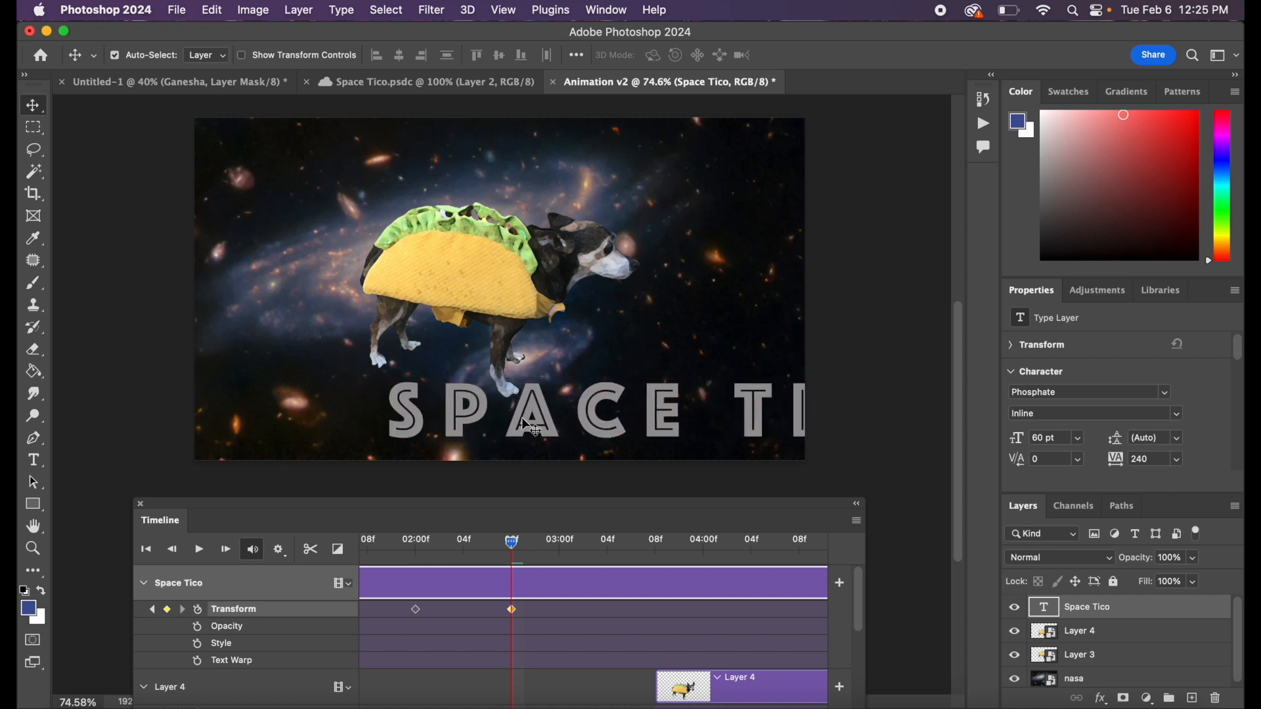
- Add Transform keyframes at 03:04f and 04:00f, sliding the title left at each until nearly all of "SPACE TICO" is on the canvas
drag(522, 547, 608, 545)
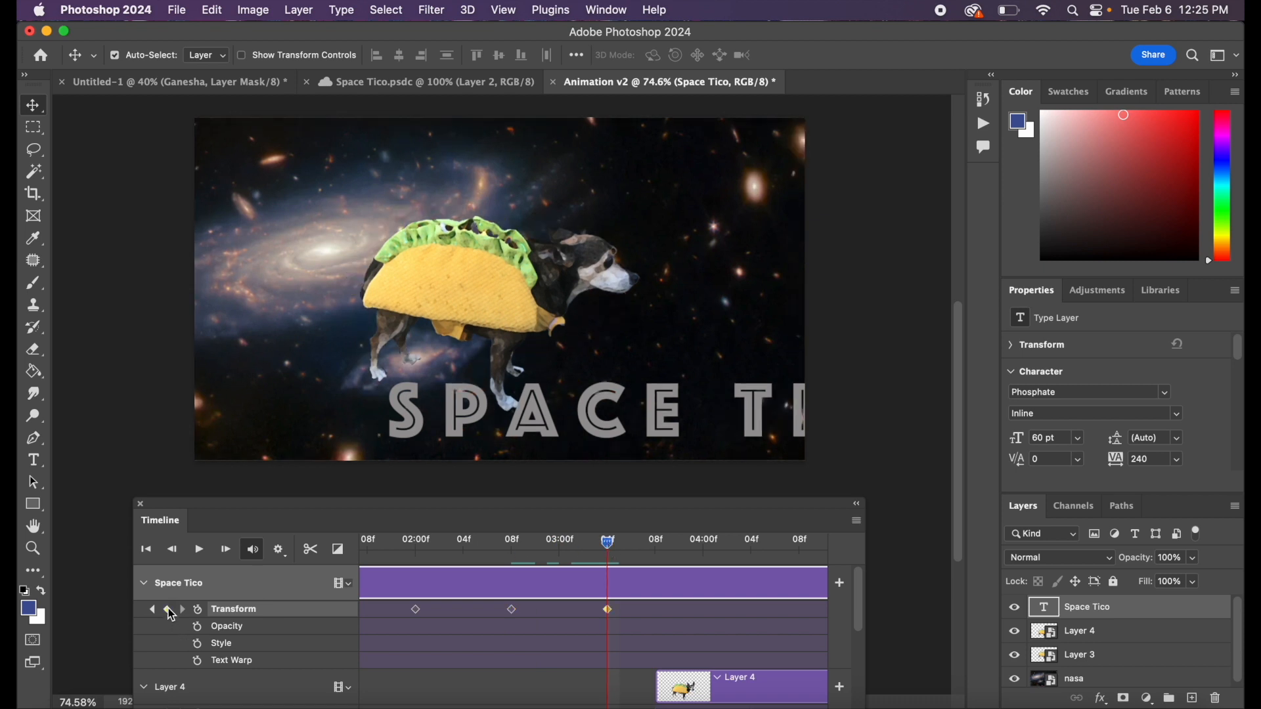
drag(620, 407, 545, 405)
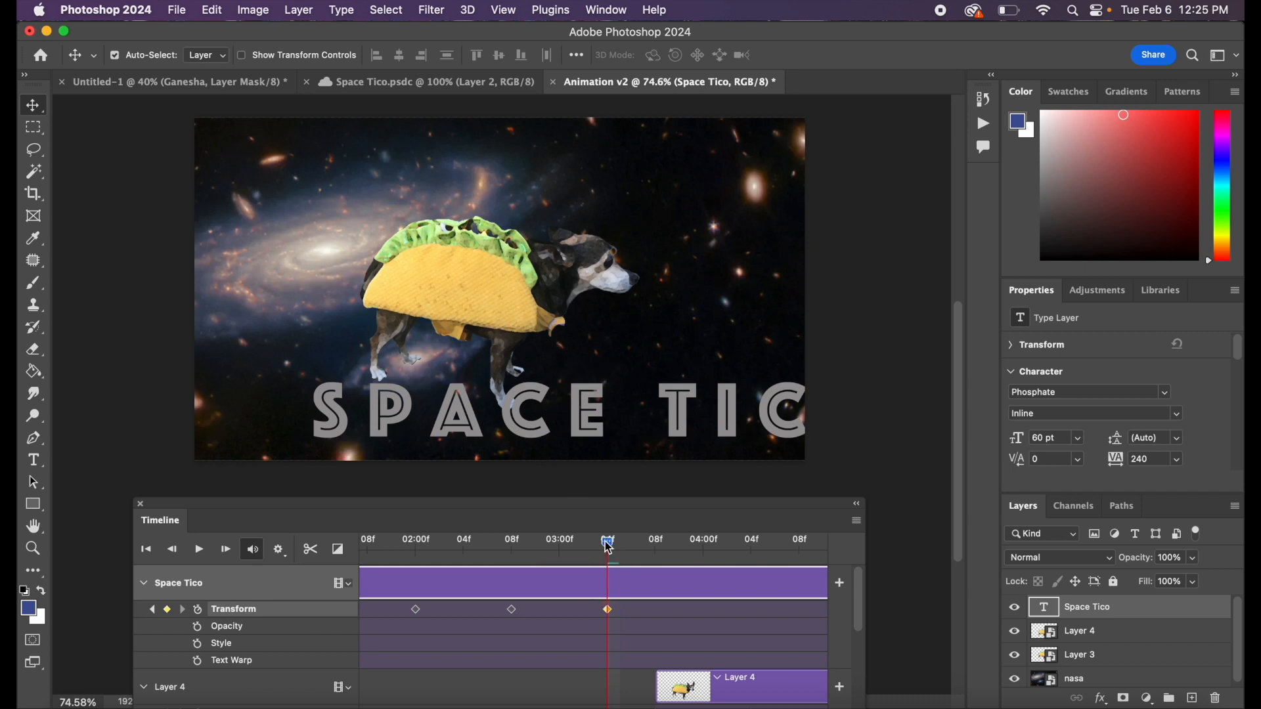
drag(608, 547, 704, 545)
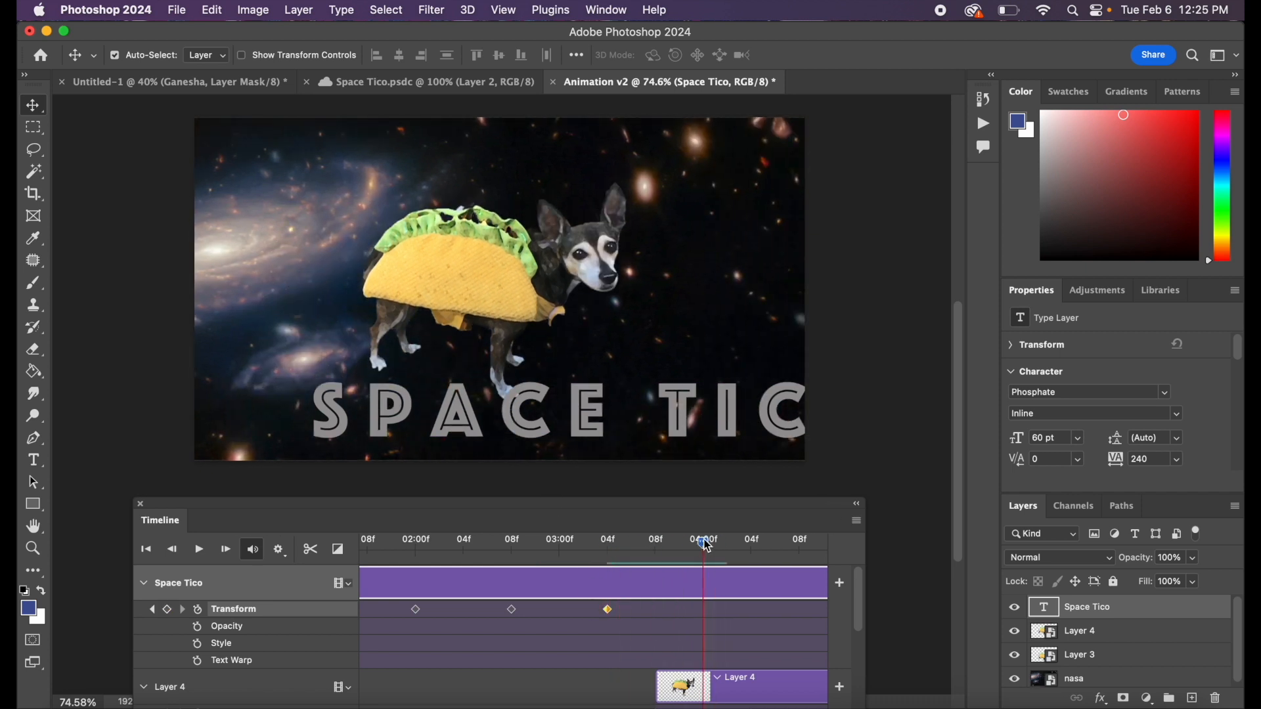
click(167, 609)
drag(685, 412, 600, 411)
- Add a Transform keyframe at 04:08f and shift the title about 87 px left so it fits fully on the canvas
scroll(738, 616, right, 5)
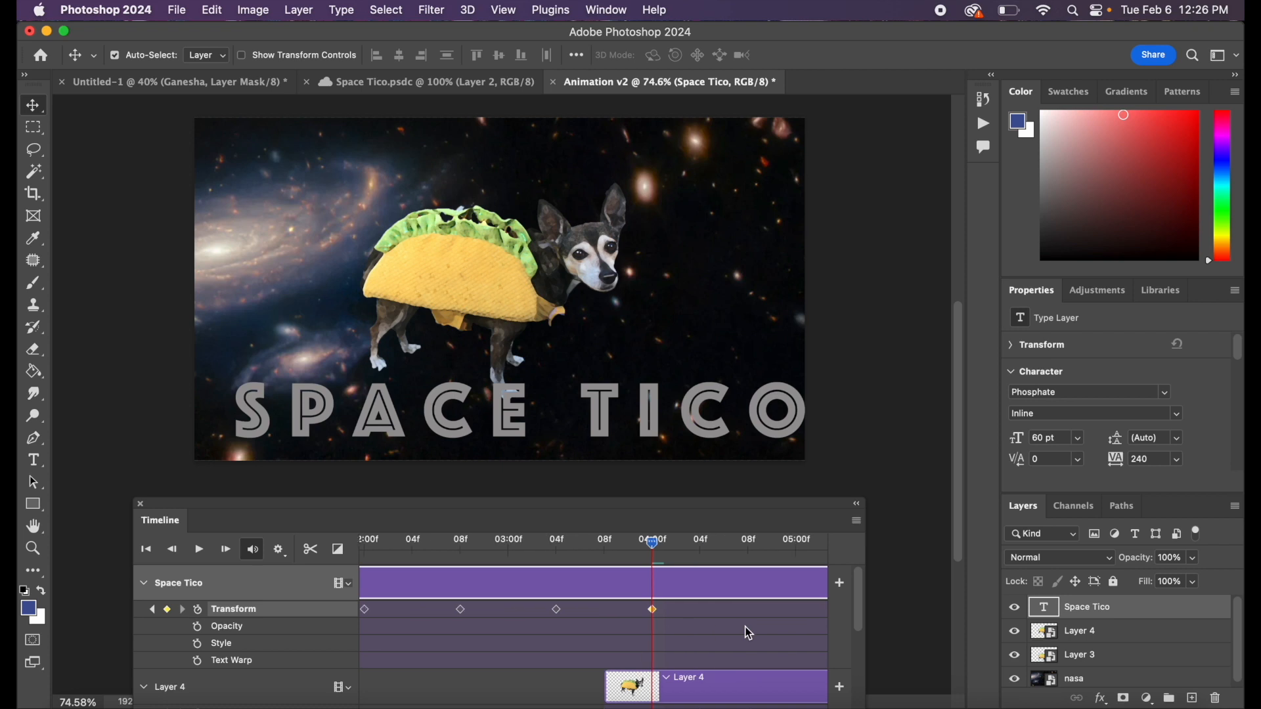
drag(529, 549, 624, 545)
click(168, 610)
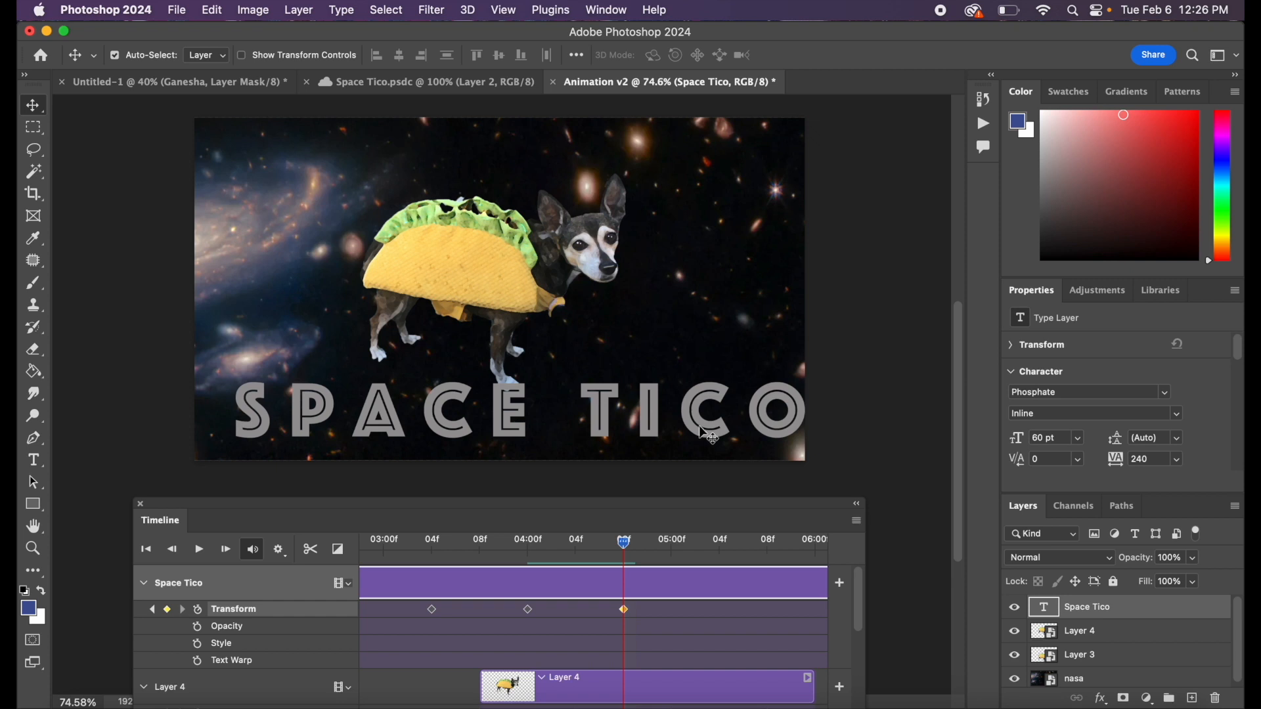
drag(704, 434, 679, 433)
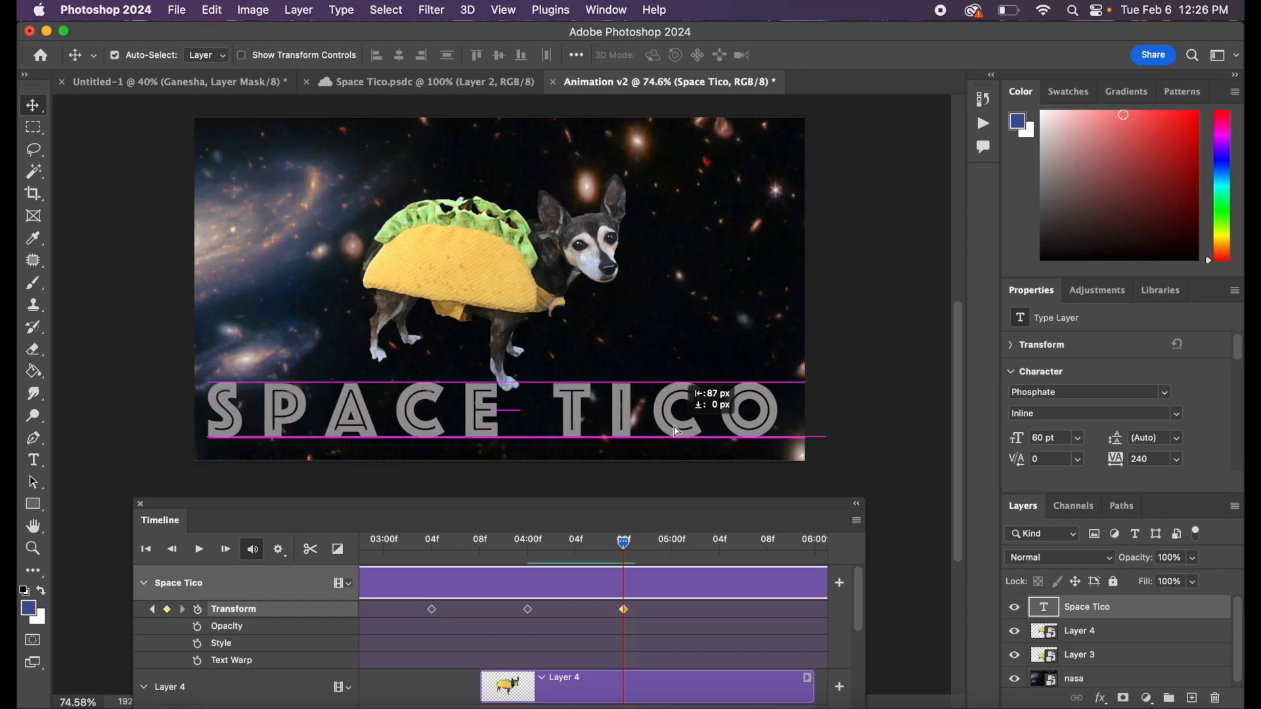
drag(678, 433, 679, 432)
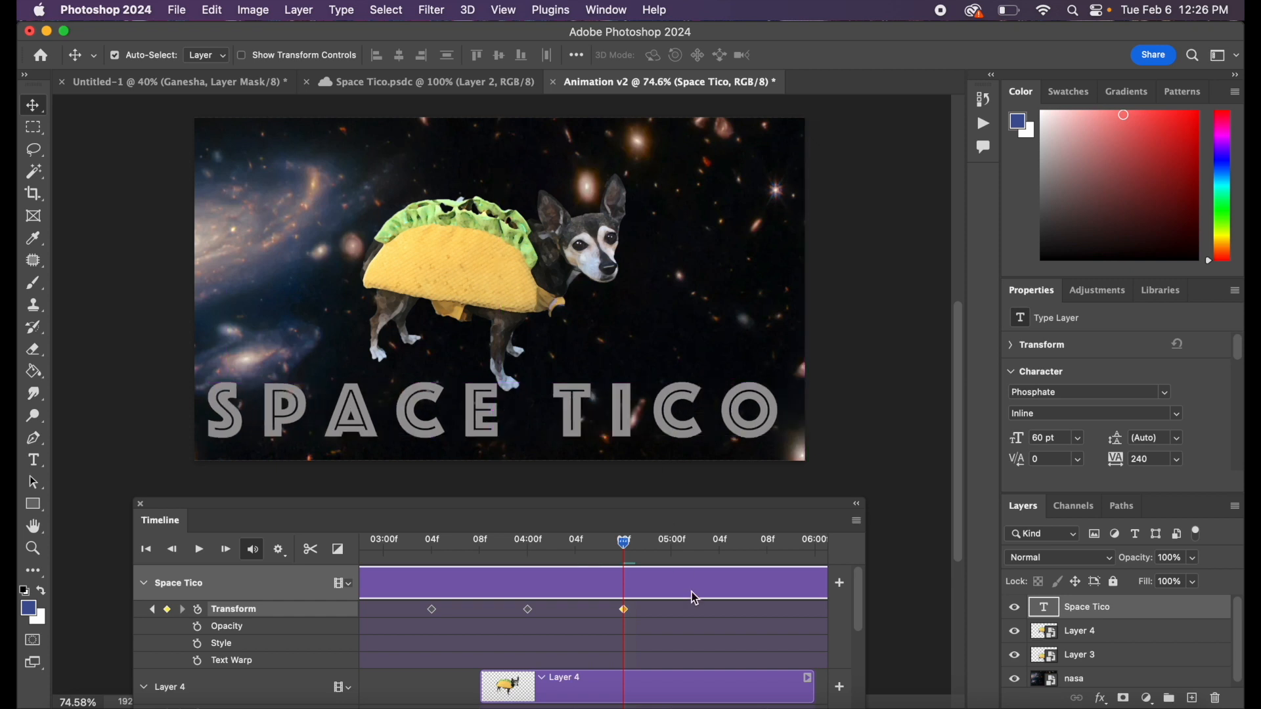
- Add a Transform keyframe at 05:04f and slide the title left until its S is off the canvas
scroll(695, 598, right, 3)
drag(511, 552, 606, 560)
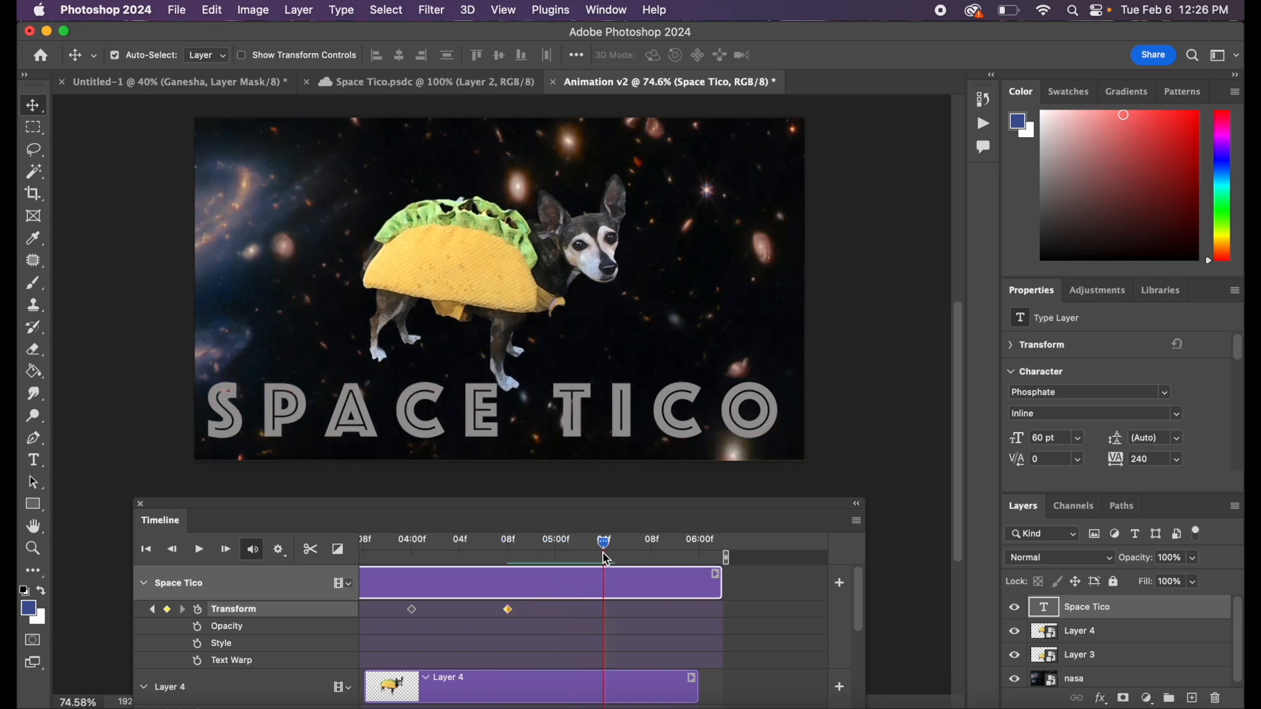
click(170, 610)
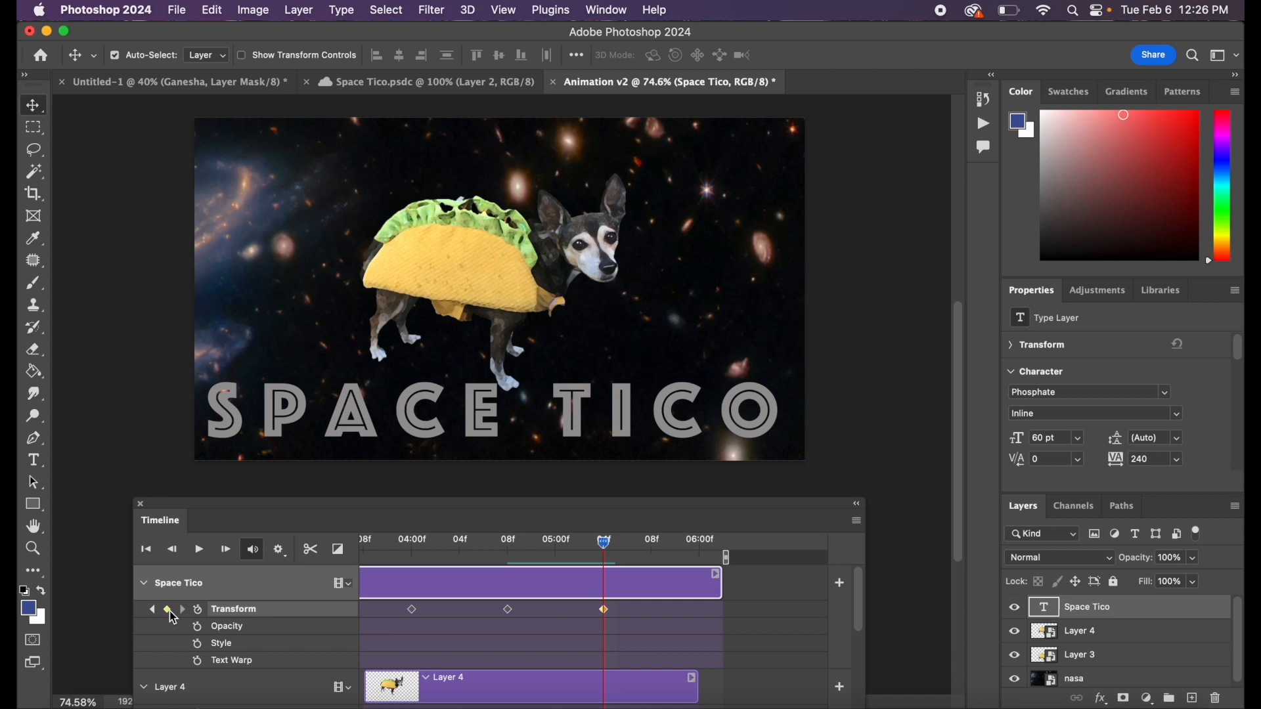
drag(570, 415, 472, 416)
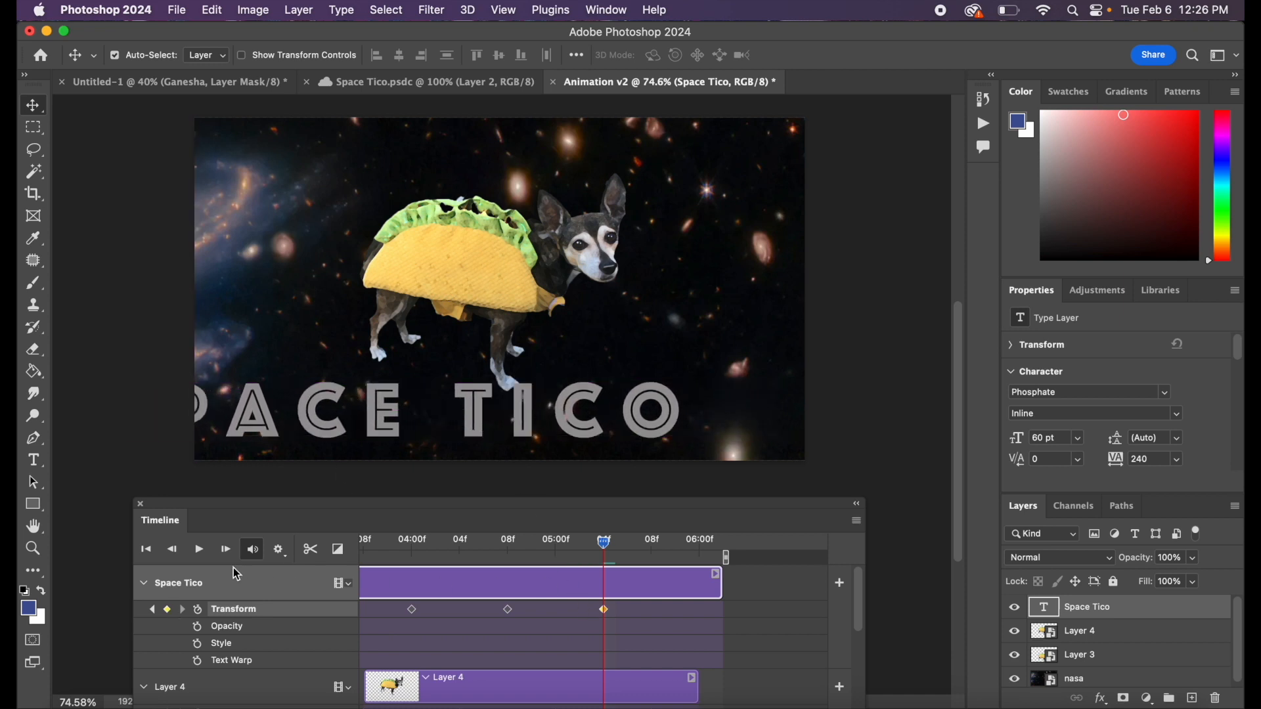
- Trim the Space Tico clip to end at 06:00f with Layer 4 and add a Transform keyframe at its last frame
drag(622, 547, 698, 583)
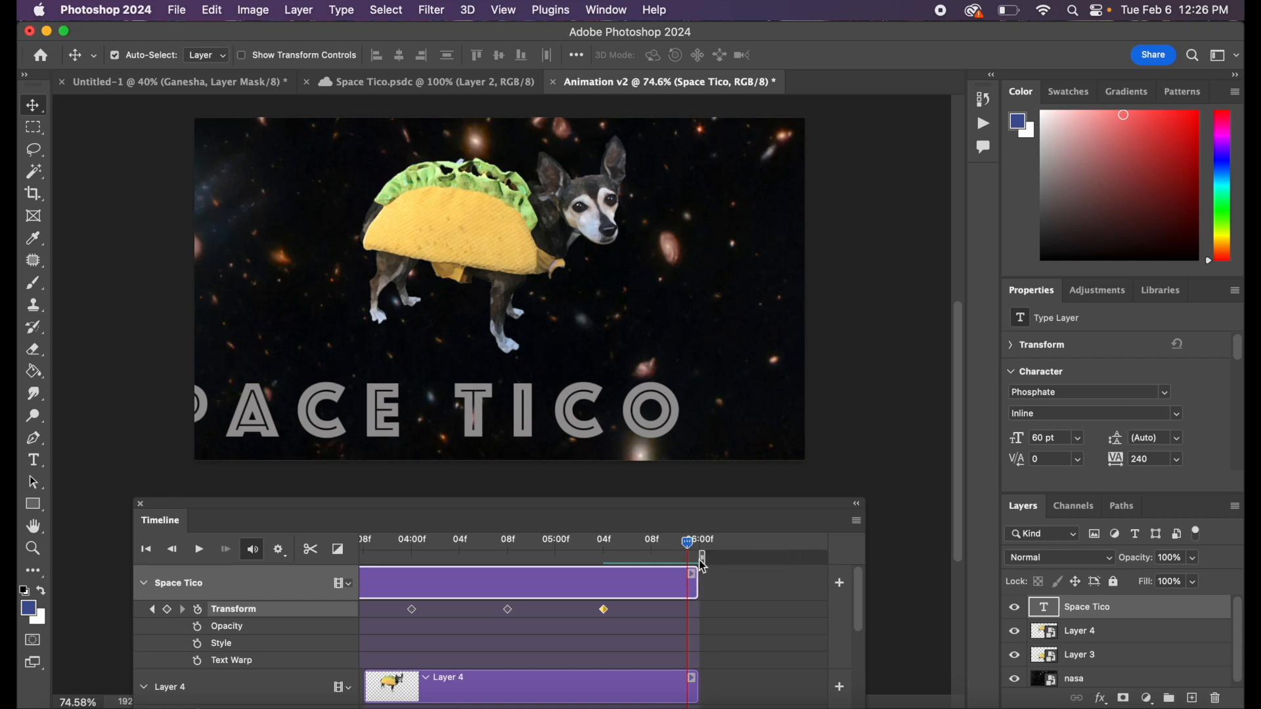
click(168, 610)
drag(474, 415, 417, 422)
- Move the title's second to fifth Transform keyframes to 04f, 08f, 01:00f and 01:04f, spacing them four frames apart
scroll(657, 611, left, 5)
scroll(657, 611, left, 7)
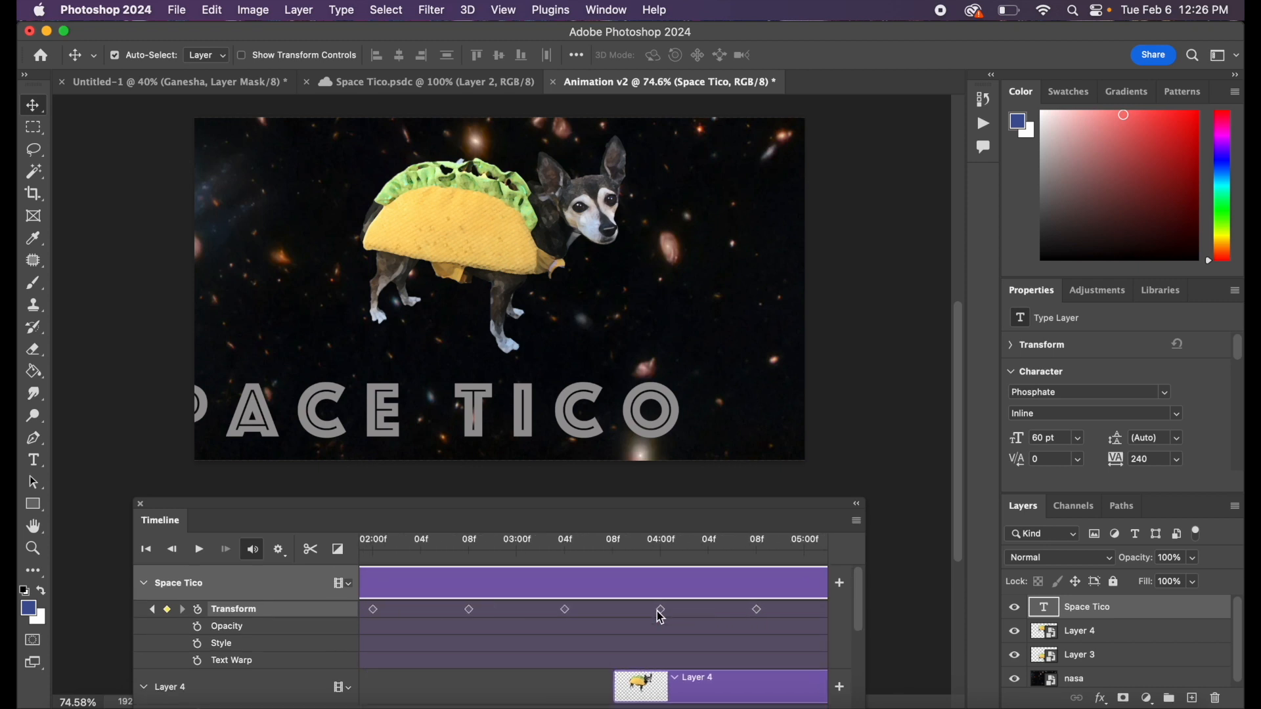
scroll(657, 611, down, 5)
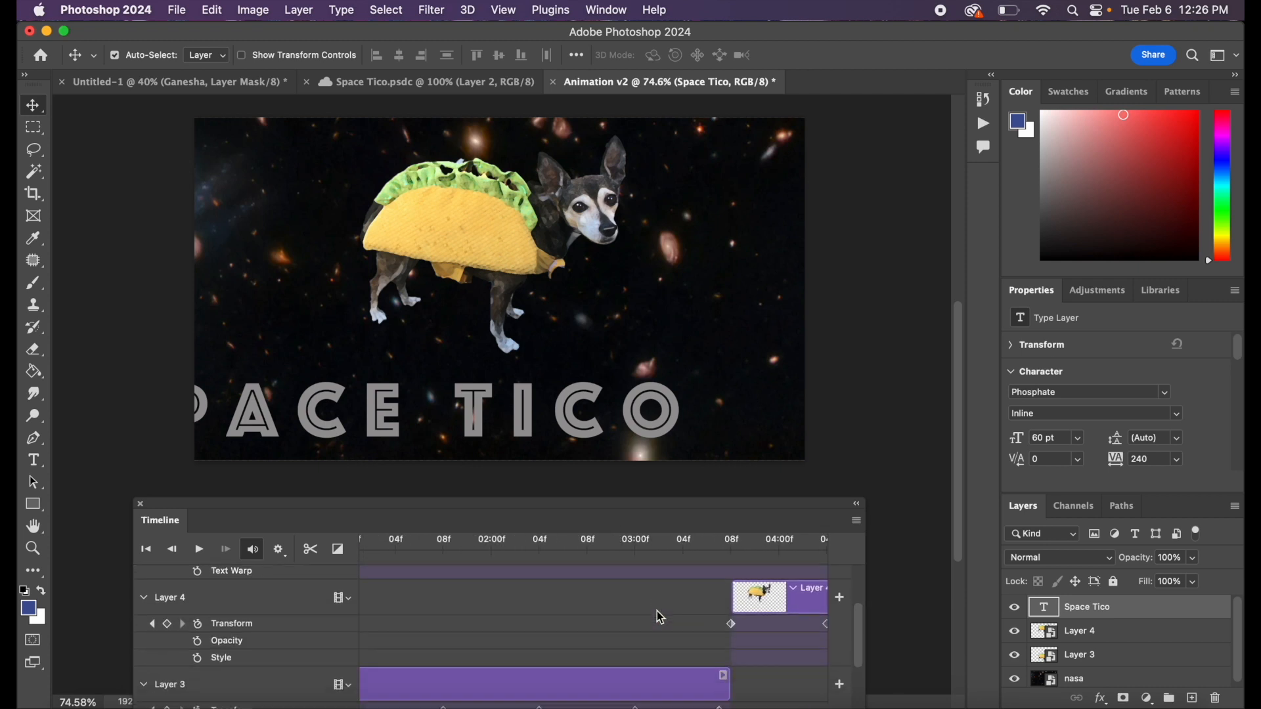
scroll(659, 614, up, 5)
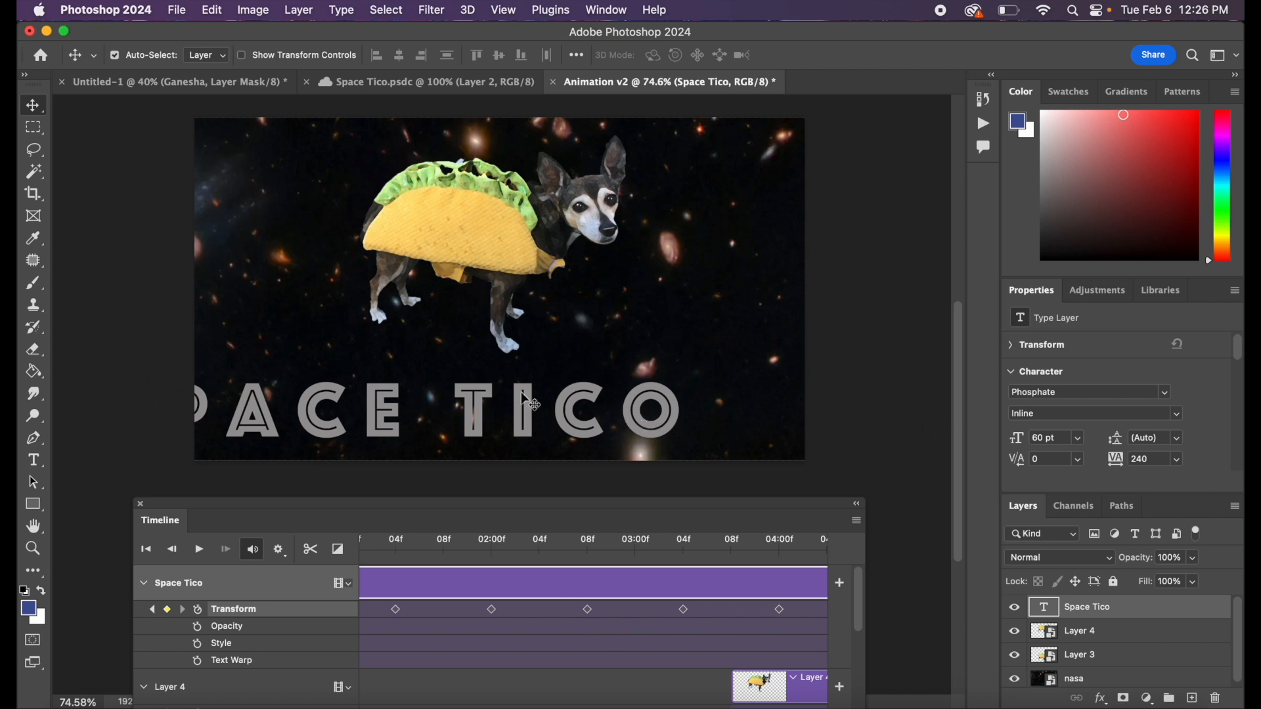
scroll(532, 653, left, 5)
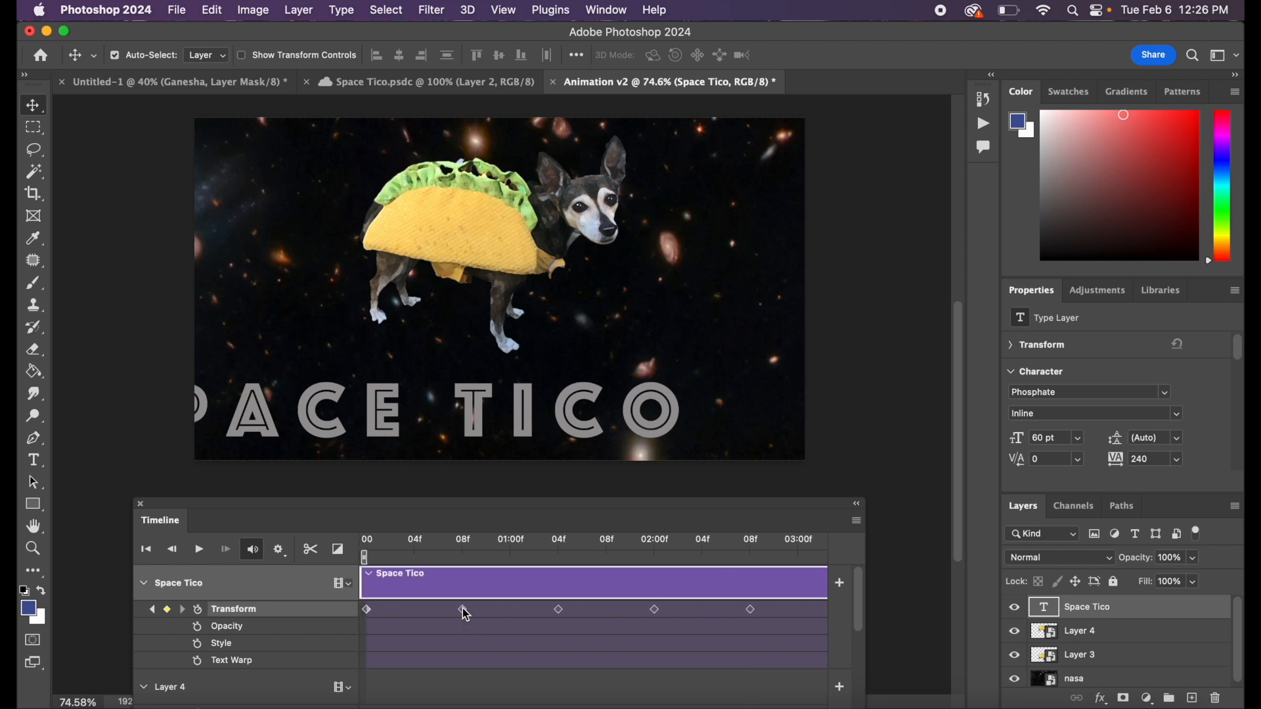
drag(463, 610, 416, 611)
drag(558, 609, 464, 613)
drag(654, 611, 513, 610)
drag(751, 610, 559, 611)
- Move the title's Transform keyframe from 03:04f to 01:08f
scroll(558, 611, right, 5)
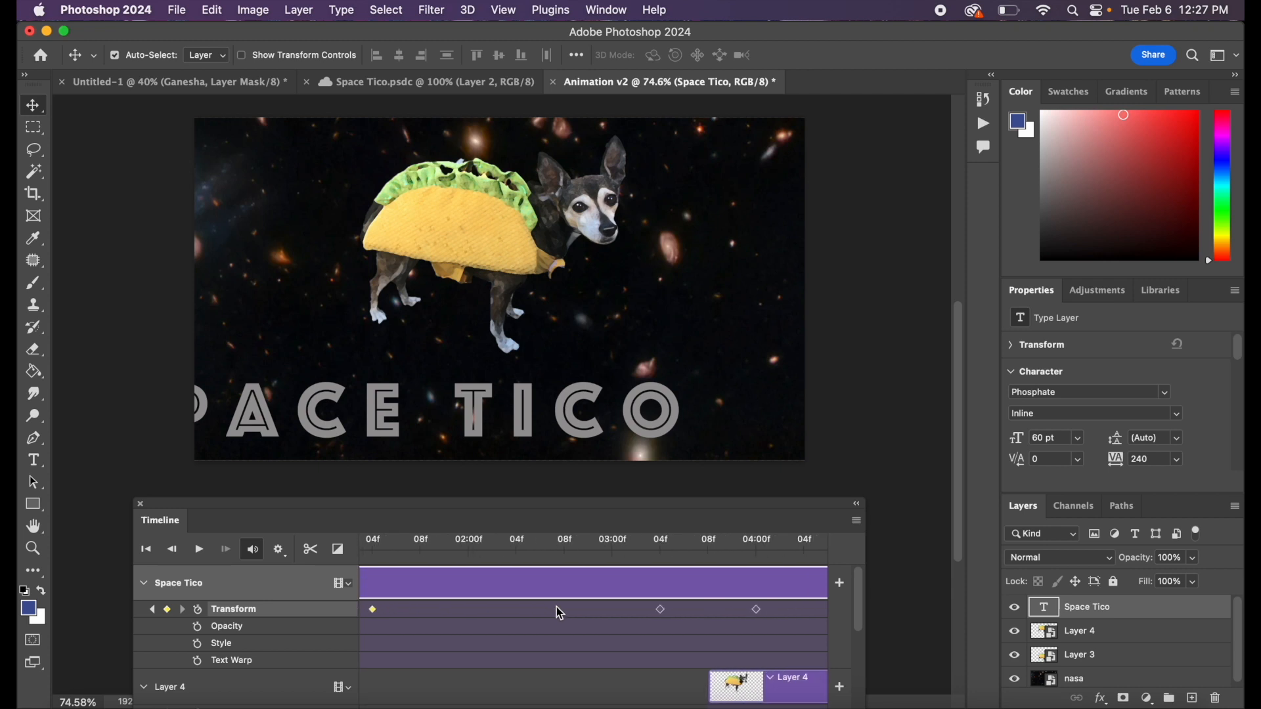
drag(661, 612, 423, 608)
scroll(628, 613, right, 10)
scroll(628, 614, left, 10)
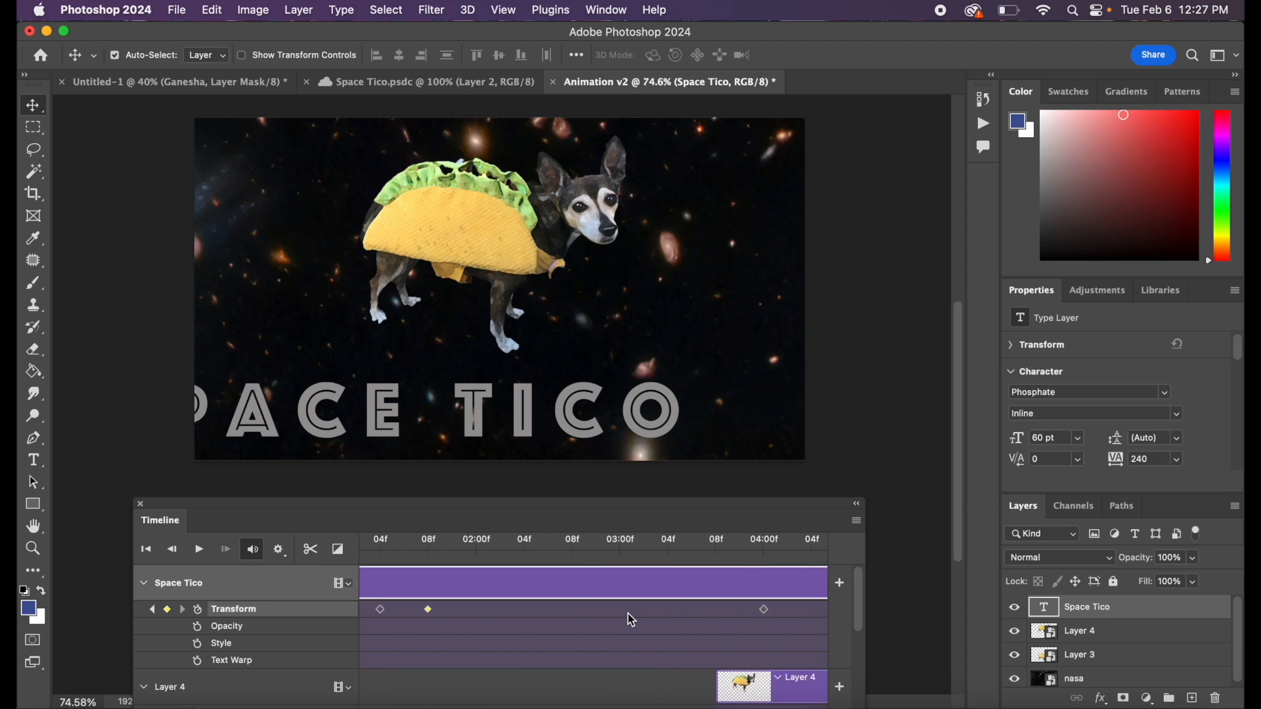
- Move the title's last four Transform keyframes to 03:00f, 03:04f, 03:08f and 04:00f, spacing them four frames apart
scroll(628, 614, right, 4)
drag(644, 609, 501, 611)
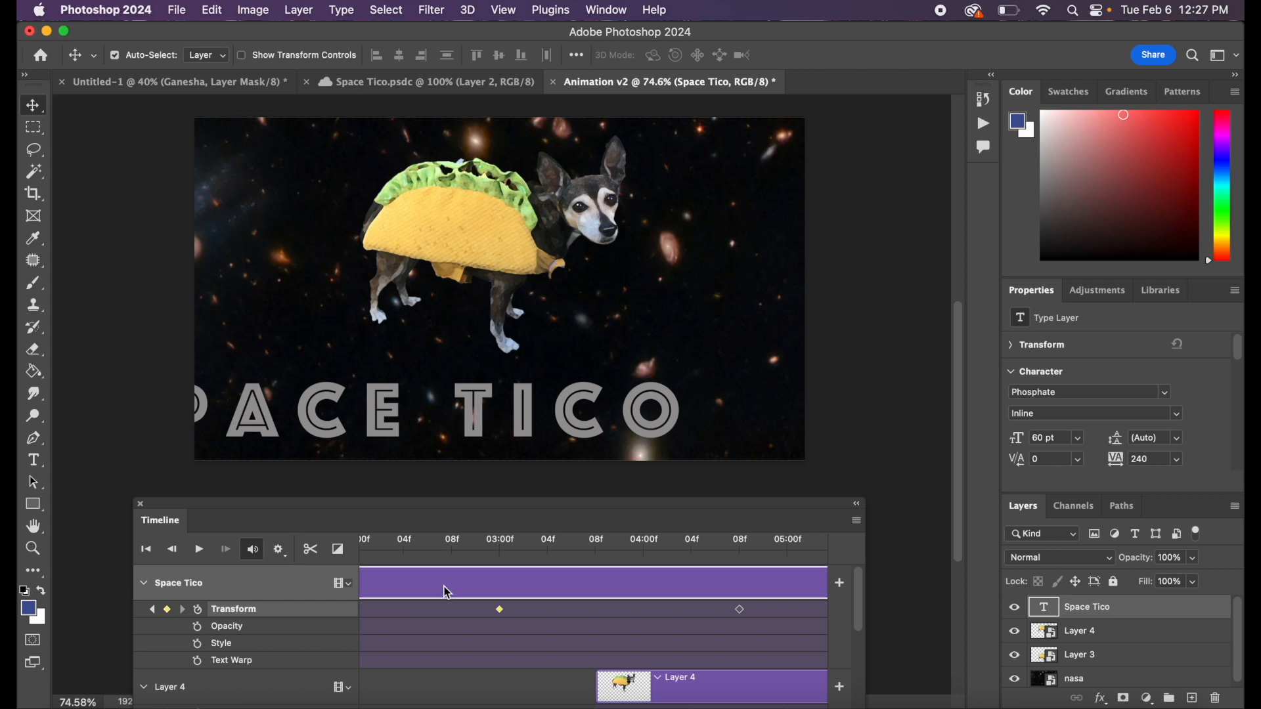
drag(740, 610, 549, 610)
scroll(610, 617, right, 3)
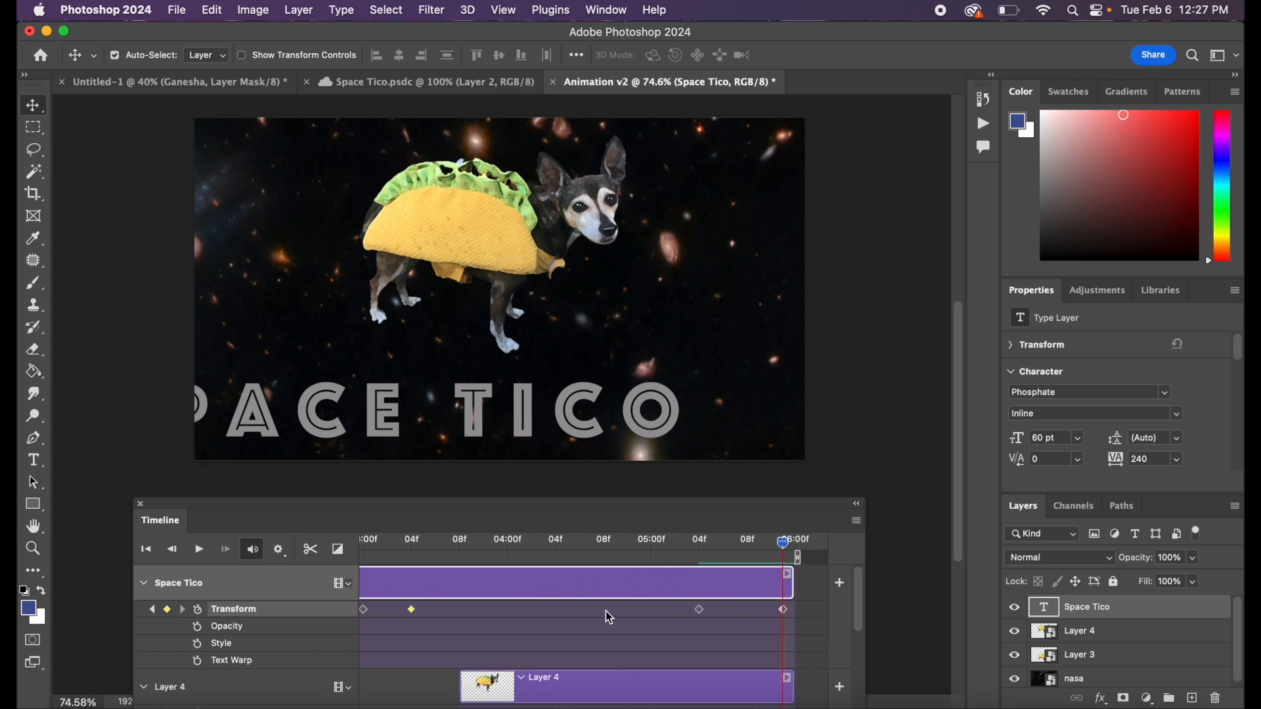
drag(700, 610, 462, 616)
drag(783, 610, 512, 620)
- Add Transform keyframes at 04:04f and 04:08f, sliding the title left until its P is off the canvas at the first and SPAC at the second
drag(784, 547, 562, 557)
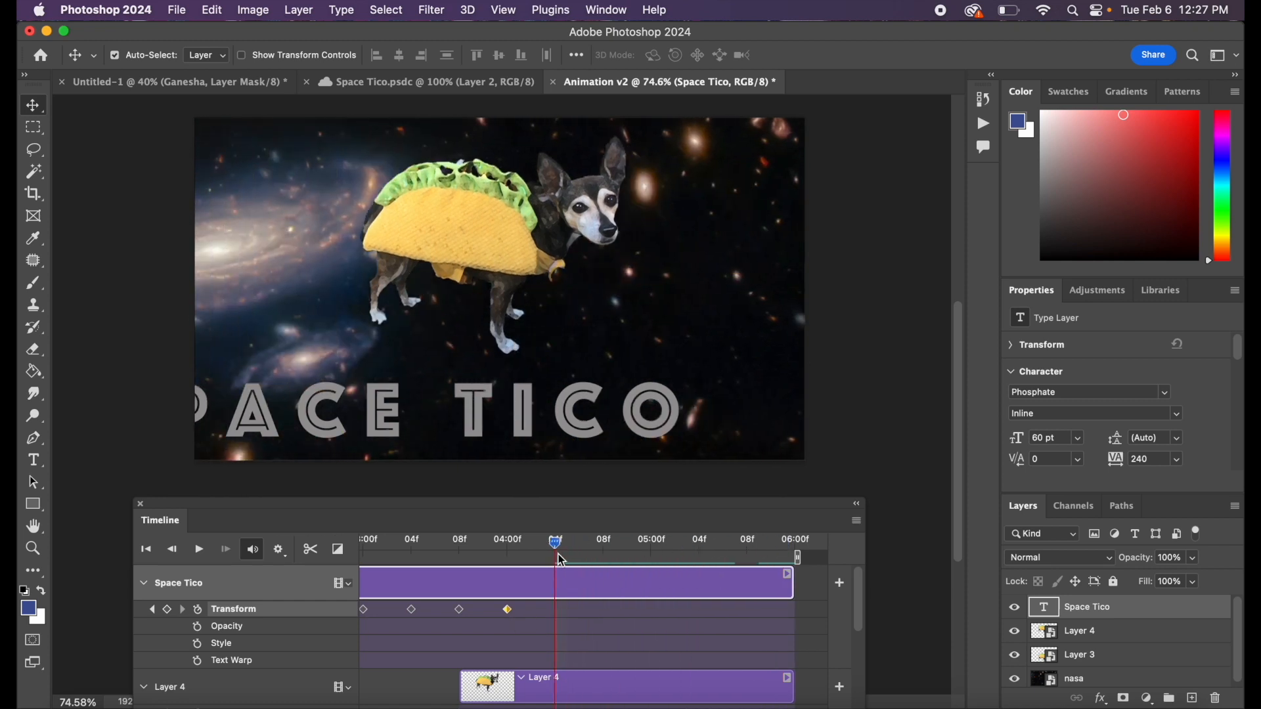
click(167, 610)
drag(558, 411, 507, 411)
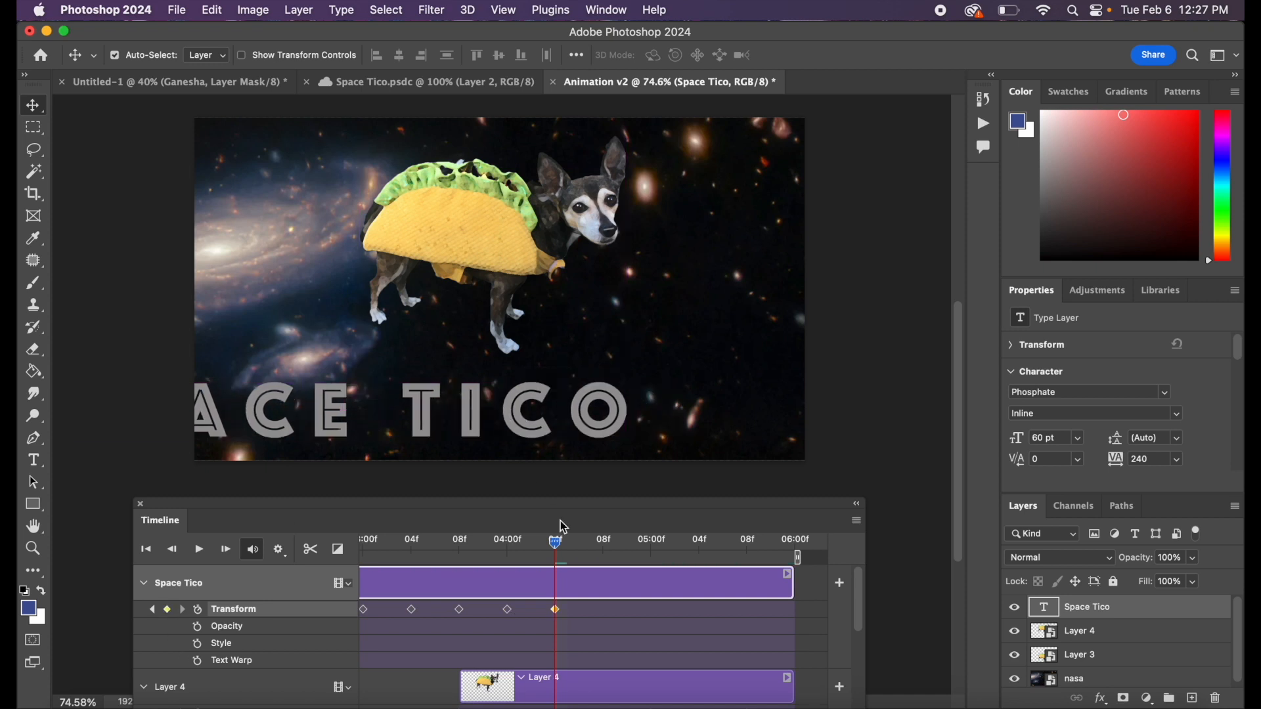
drag(556, 543, 604, 542)
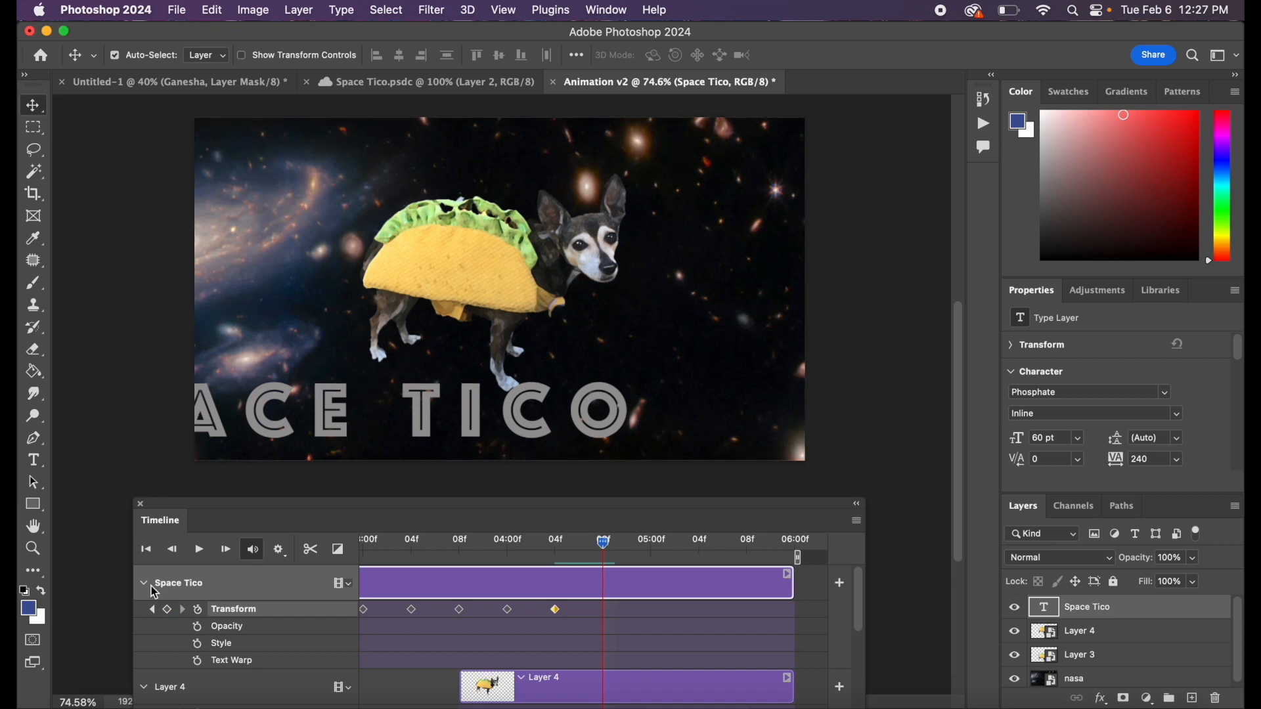
click(167, 610)
drag(423, 419, 316, 424)
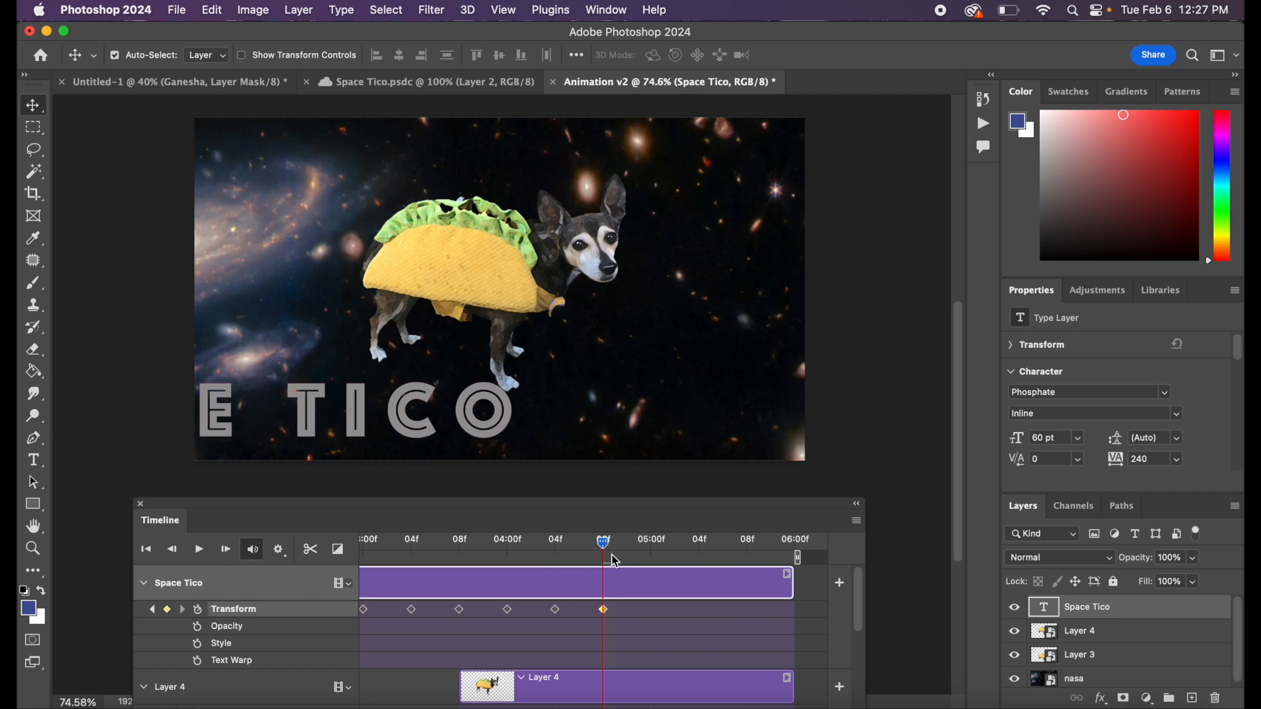
- Add Transform keyframes at 05:00f and 05:04f, sliding the title left to show only TICO at the first and CO at the second
drag(604, 543, 652, 542)
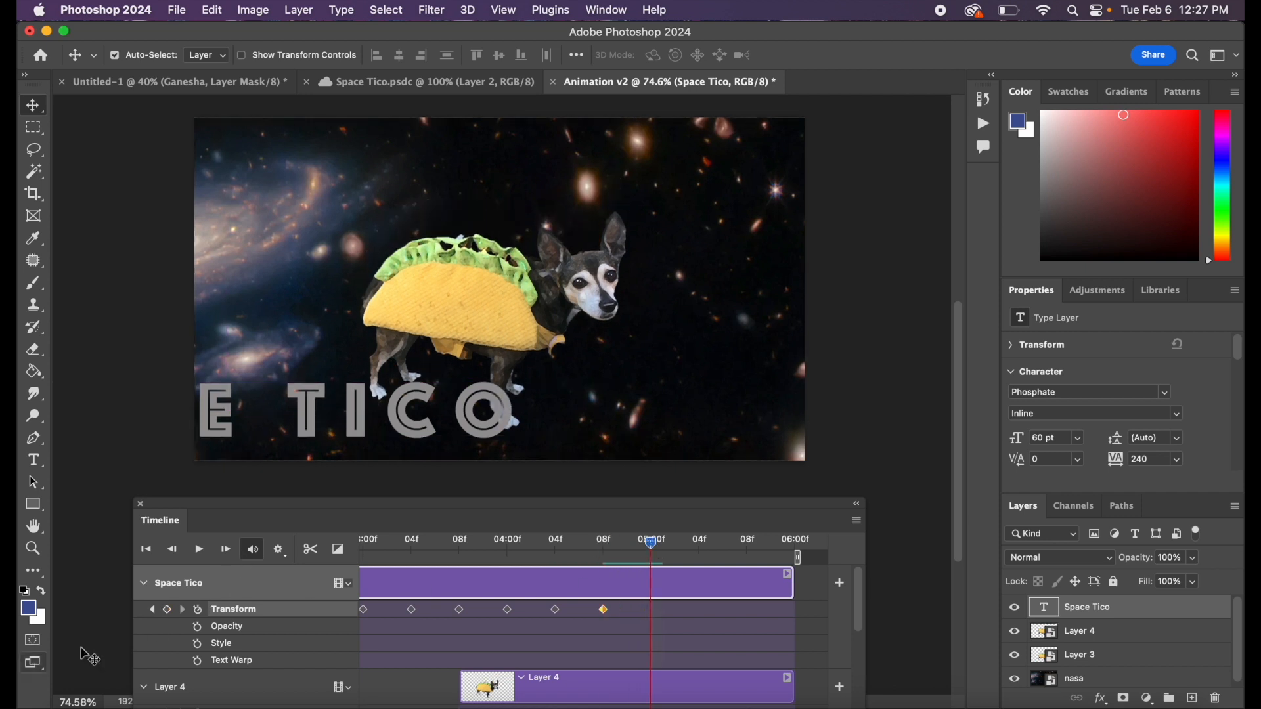
click(167, 610)
drag(404, 435, 220, 437)
drag(394, 420, 333, 421)
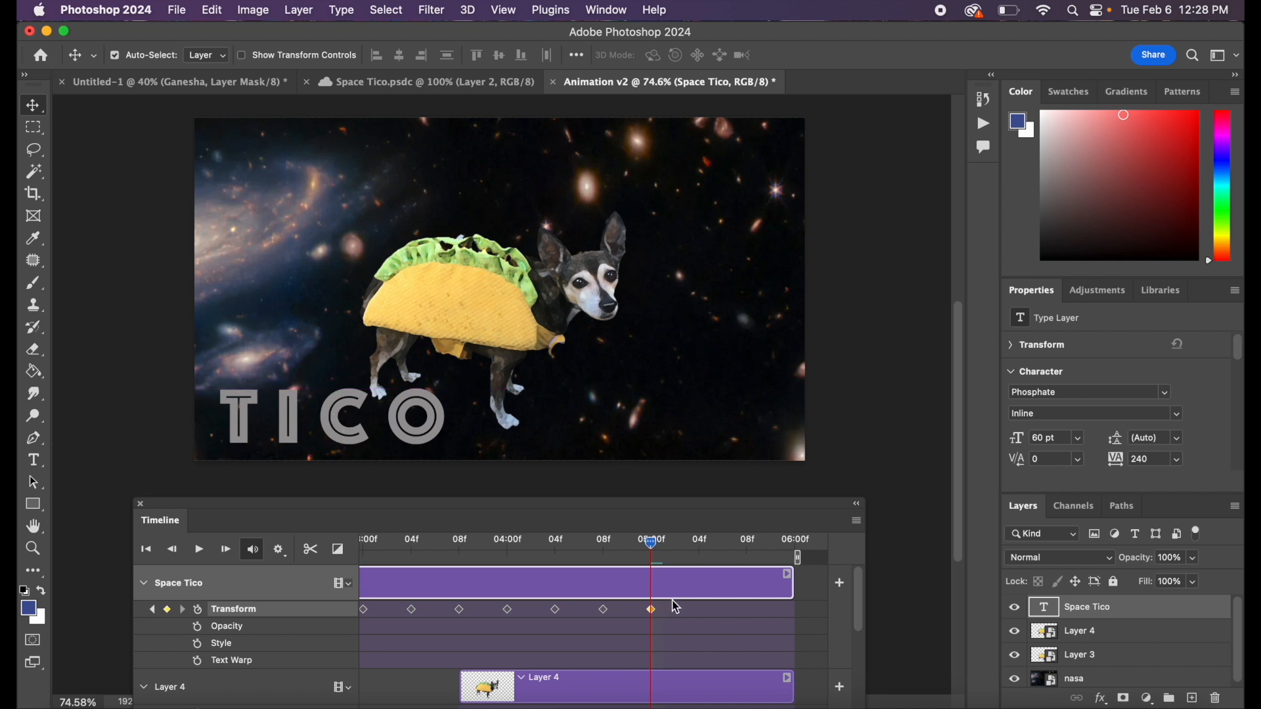
drag(656, 548, 702, 550)
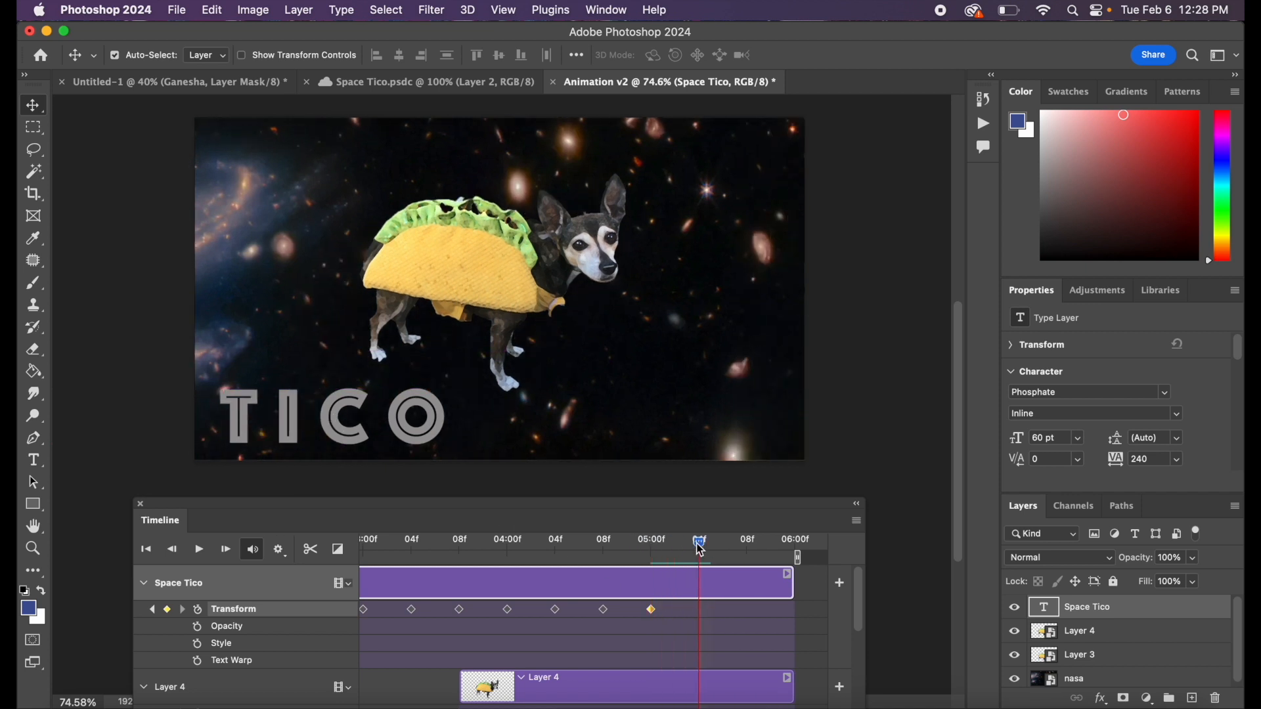
click(168, 611)
drag(346, 435, 238, 437)
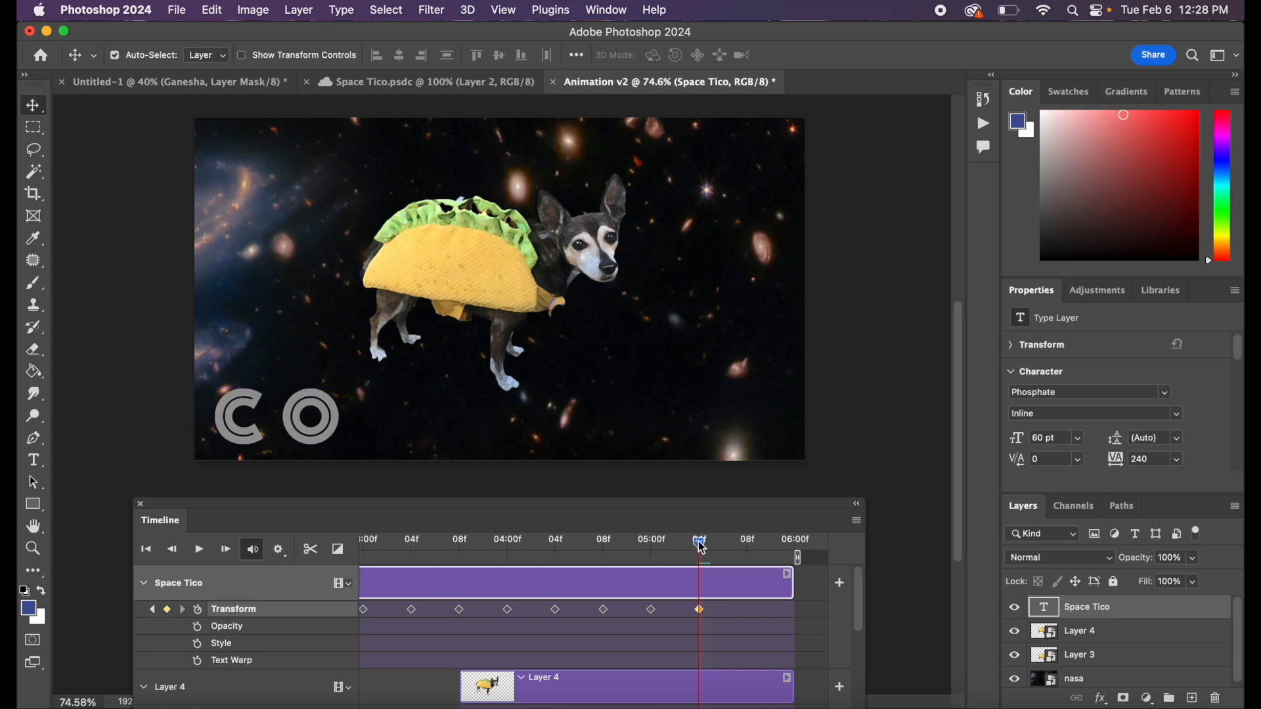
- Add Transform keyframes at 05:08f and the clip's last frame, sliding the title left to its final O and completely off the canvas
drag(702, 547, 749, 547)
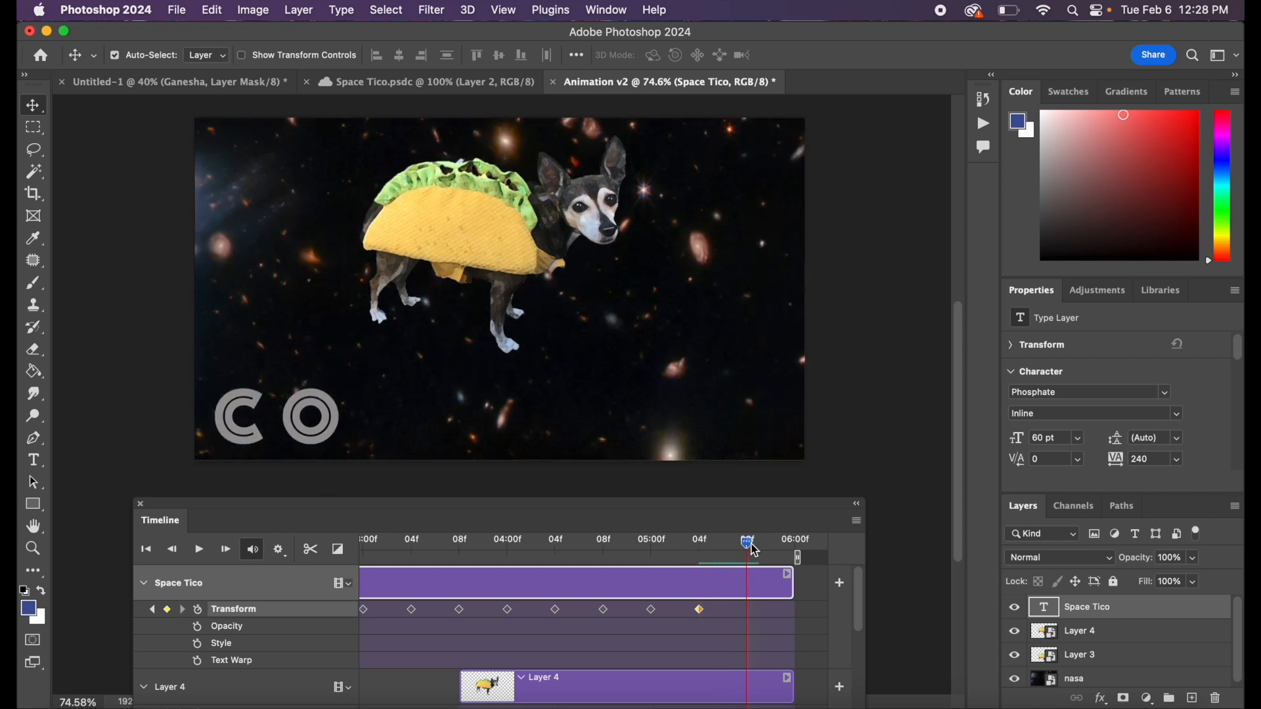
click(168, 611)
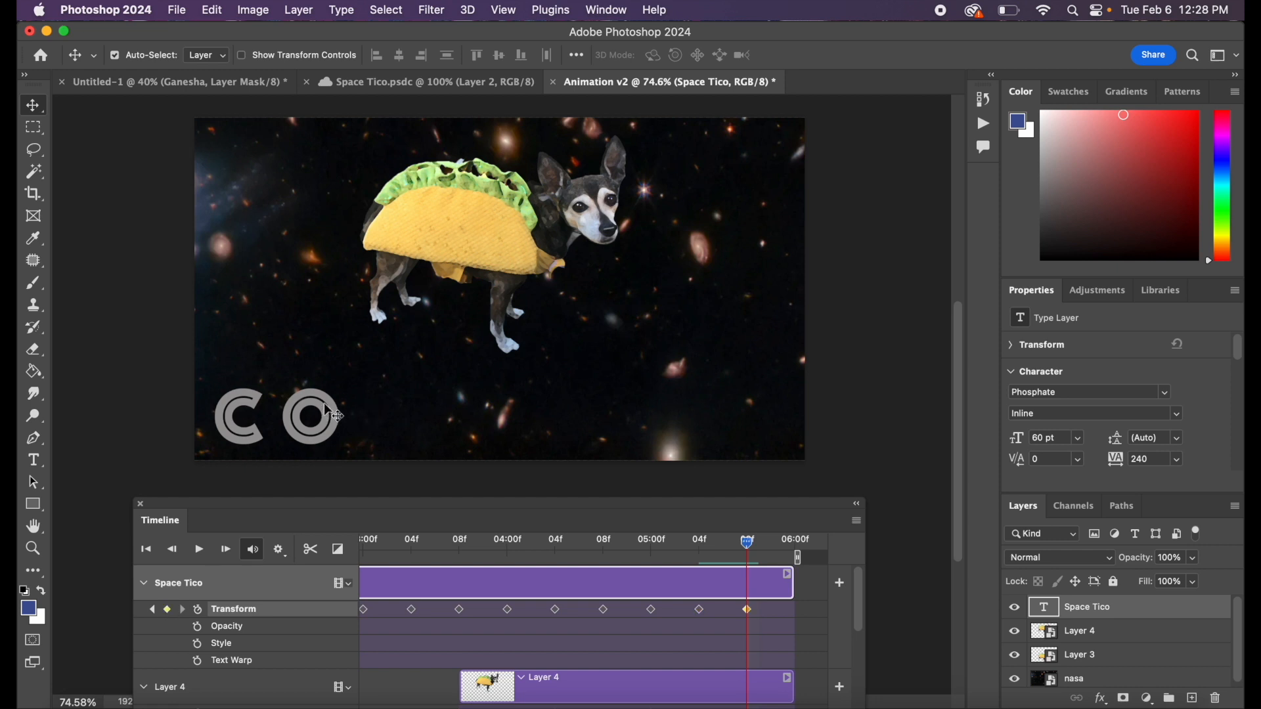
drag(329, 413, 247, 412)
drag(749, 552, 784, 550)
click(168, 610)
drag(250, 433, 188, 426)
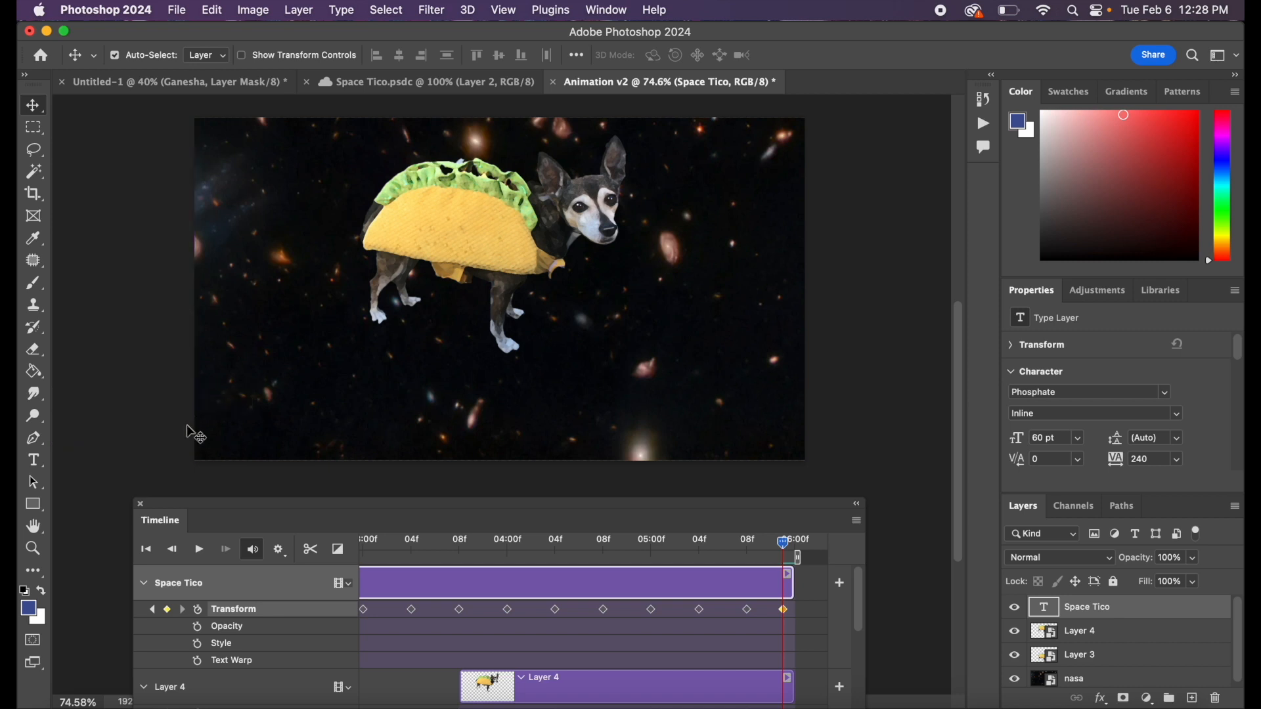
- Play back the animation to check the title's scroll, lowering the Timeline panel to clear the canvas
click(198, 551)
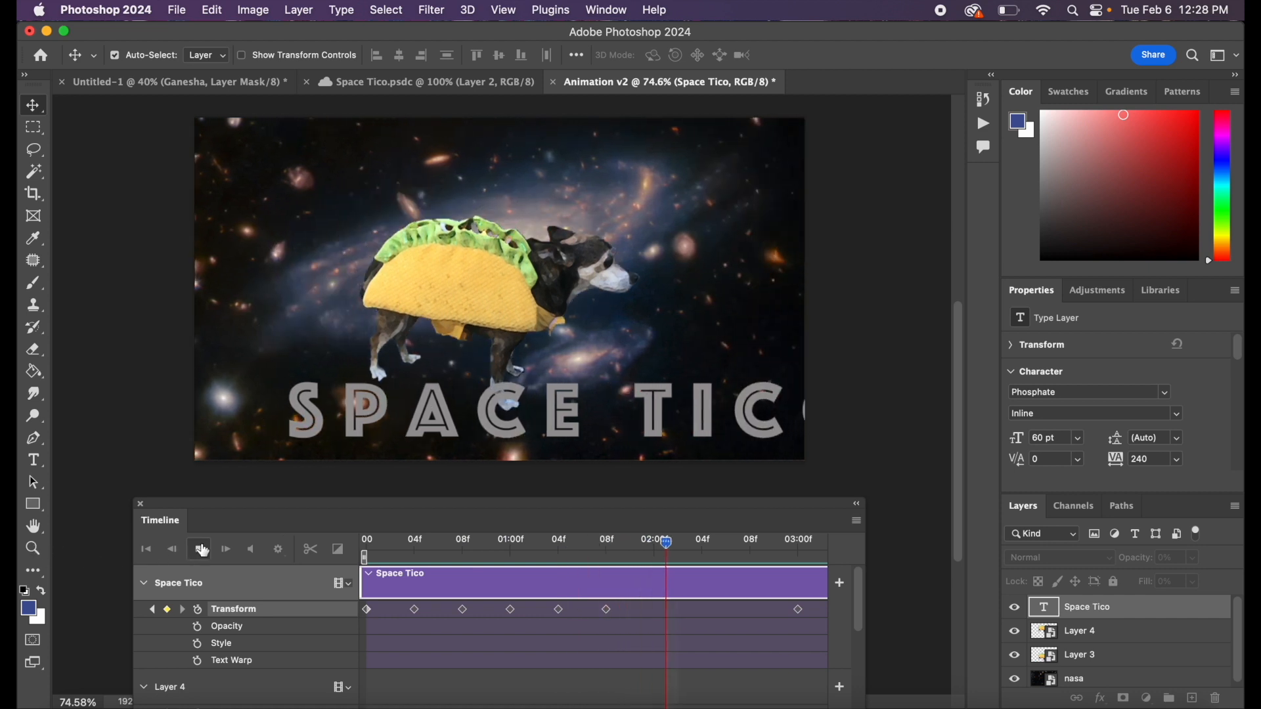
click(201, 550)
drag(298, 504, 298, 565)
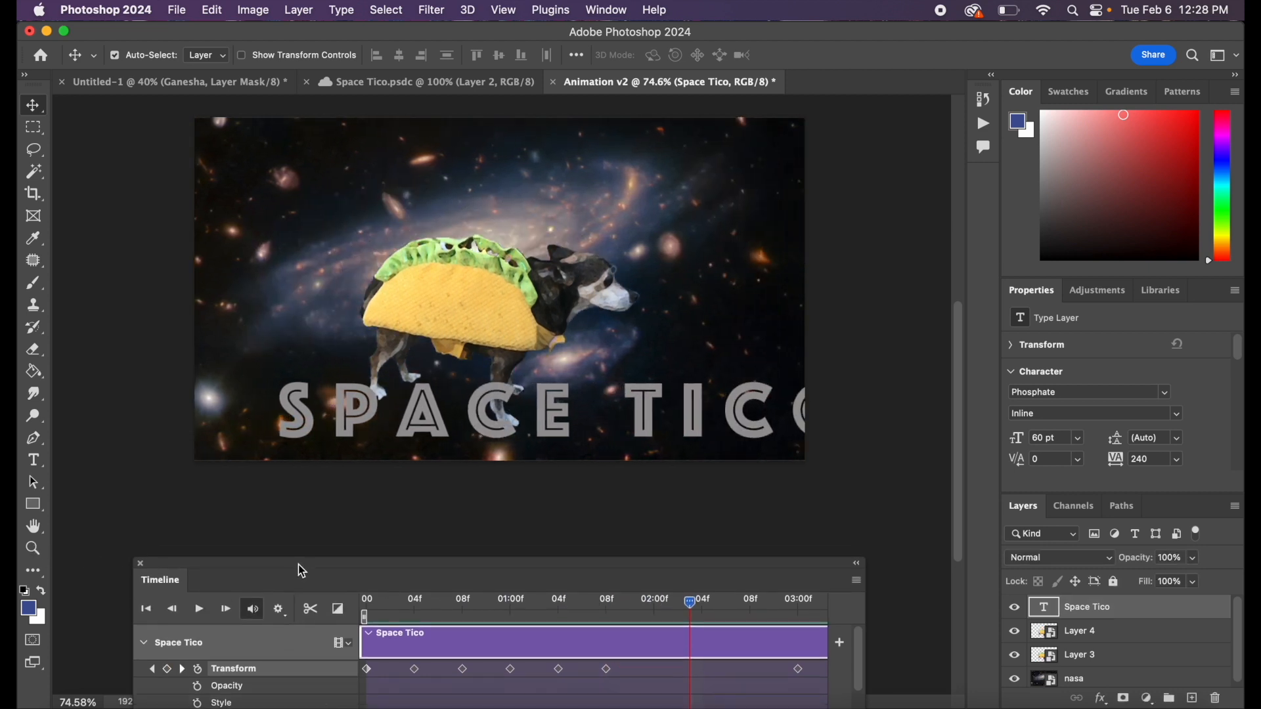
scroll(359, 395, up, 3)
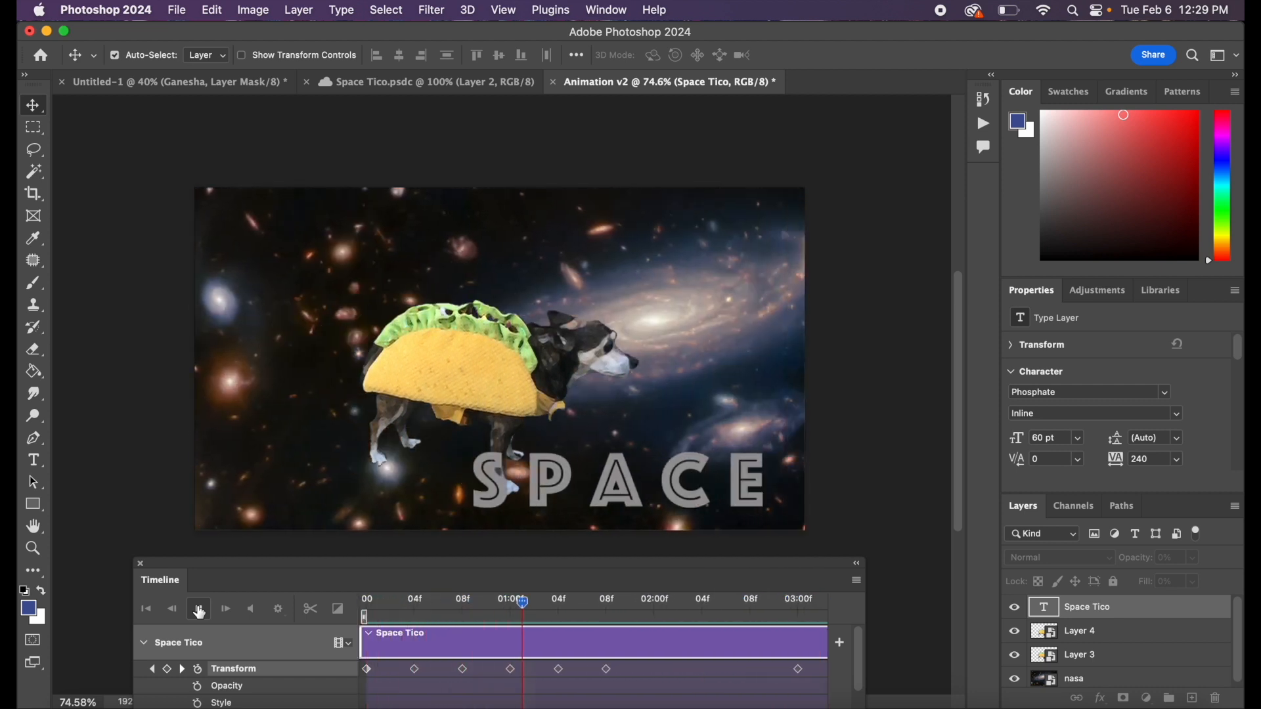
click(199, 613)
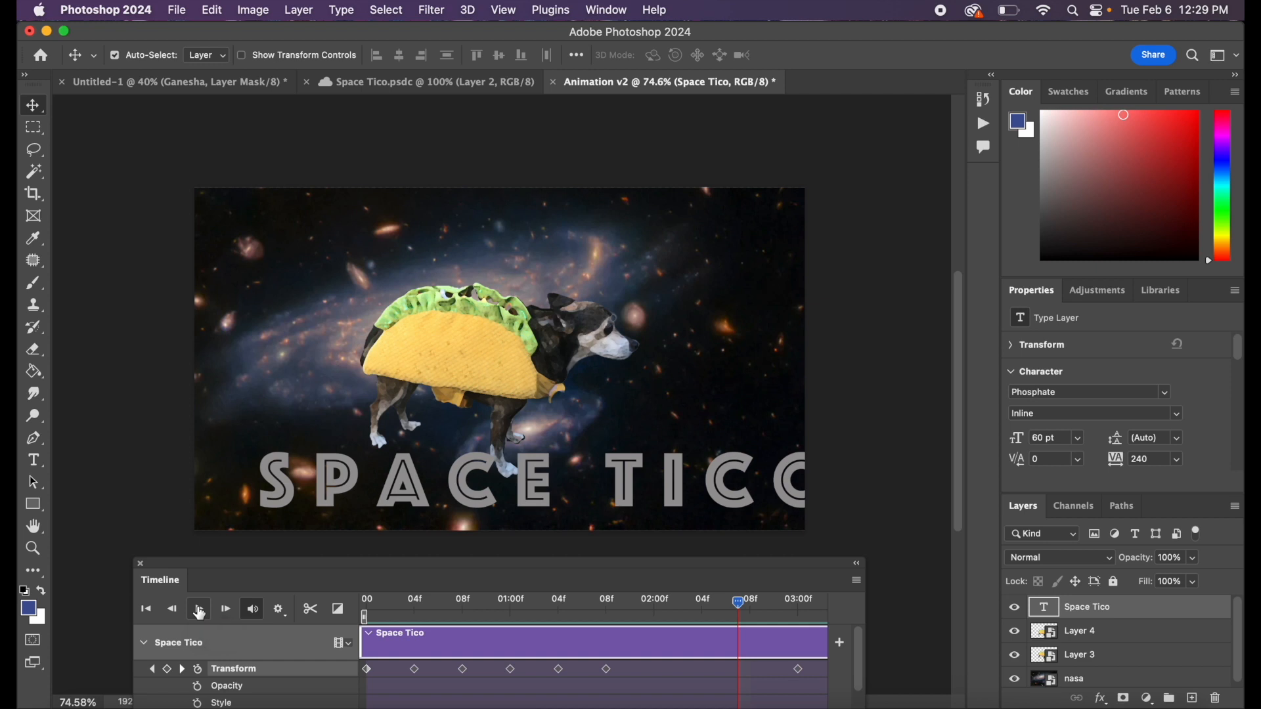
click(199, 610)
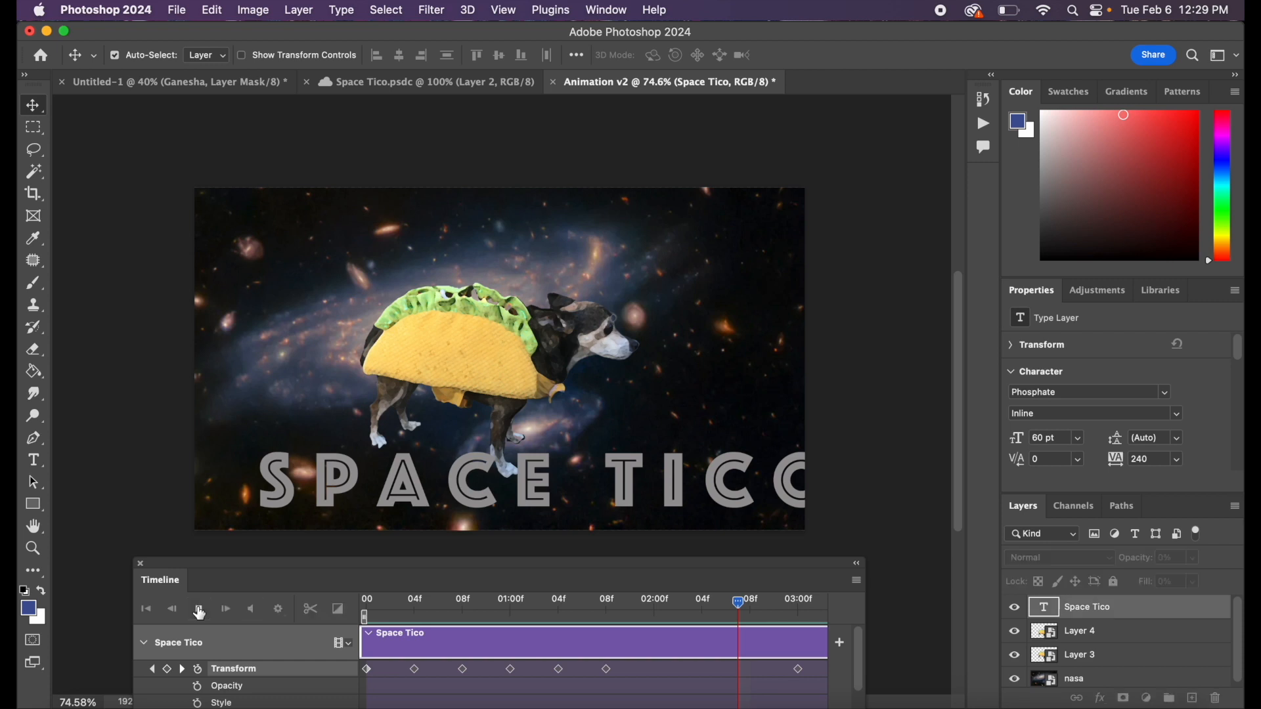